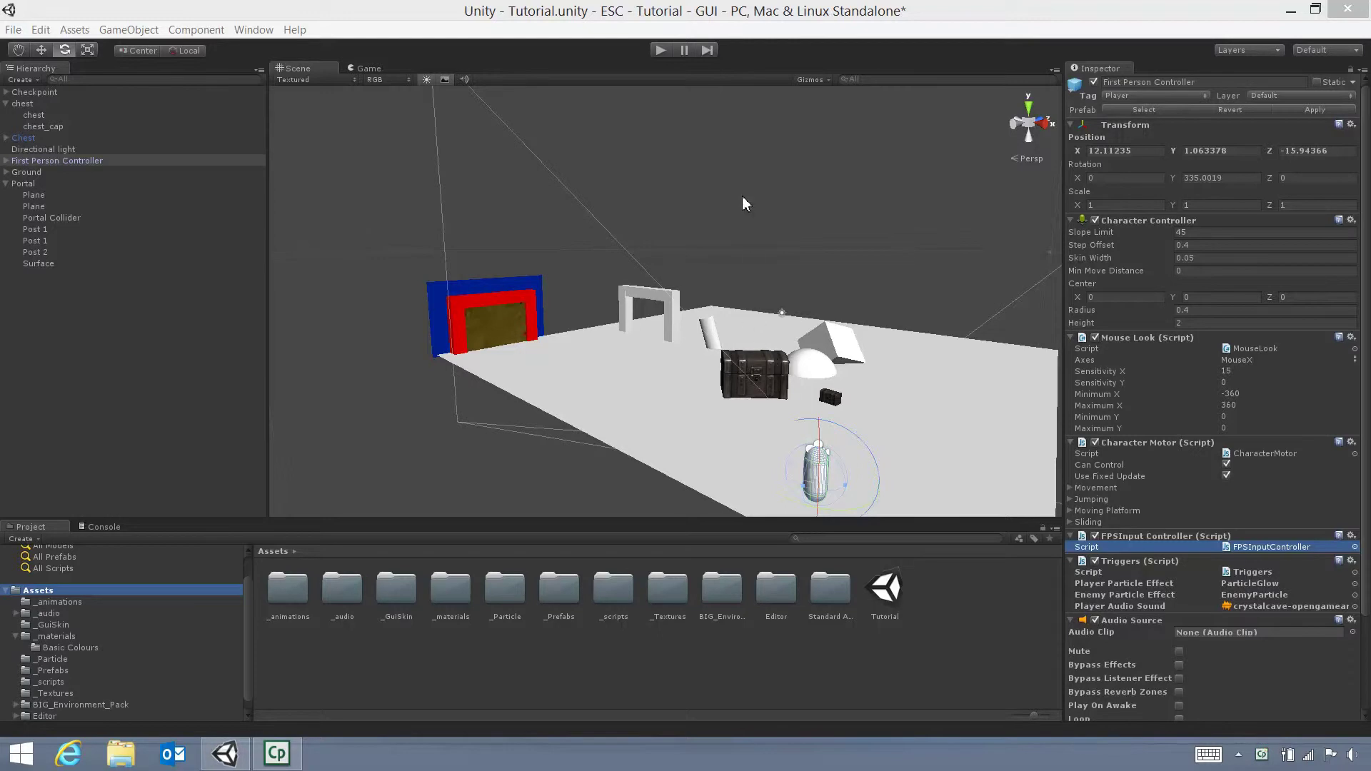
- Play-test the scene twice to watch the treasure chests open, selecting the large chest's chest_cap between the runs
left_click(658, 50)
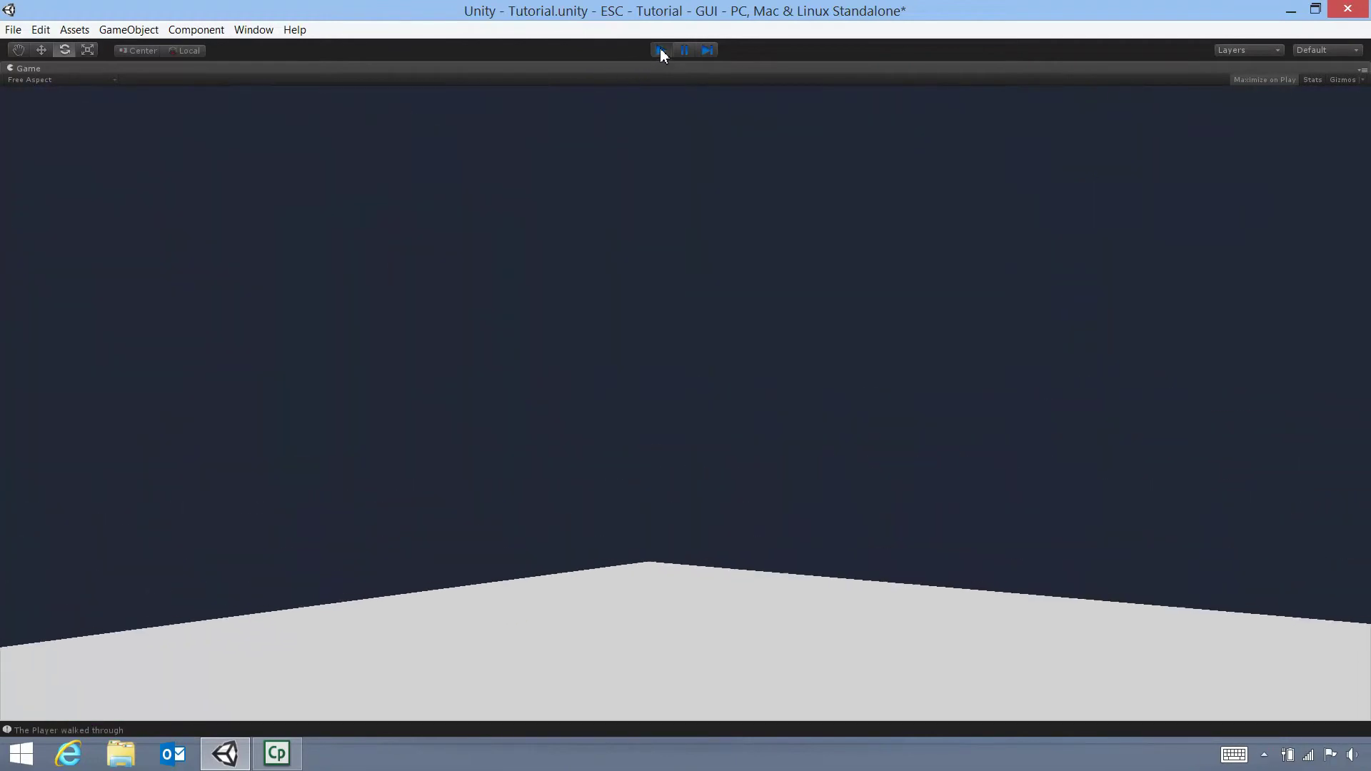
left_click(661, 50)
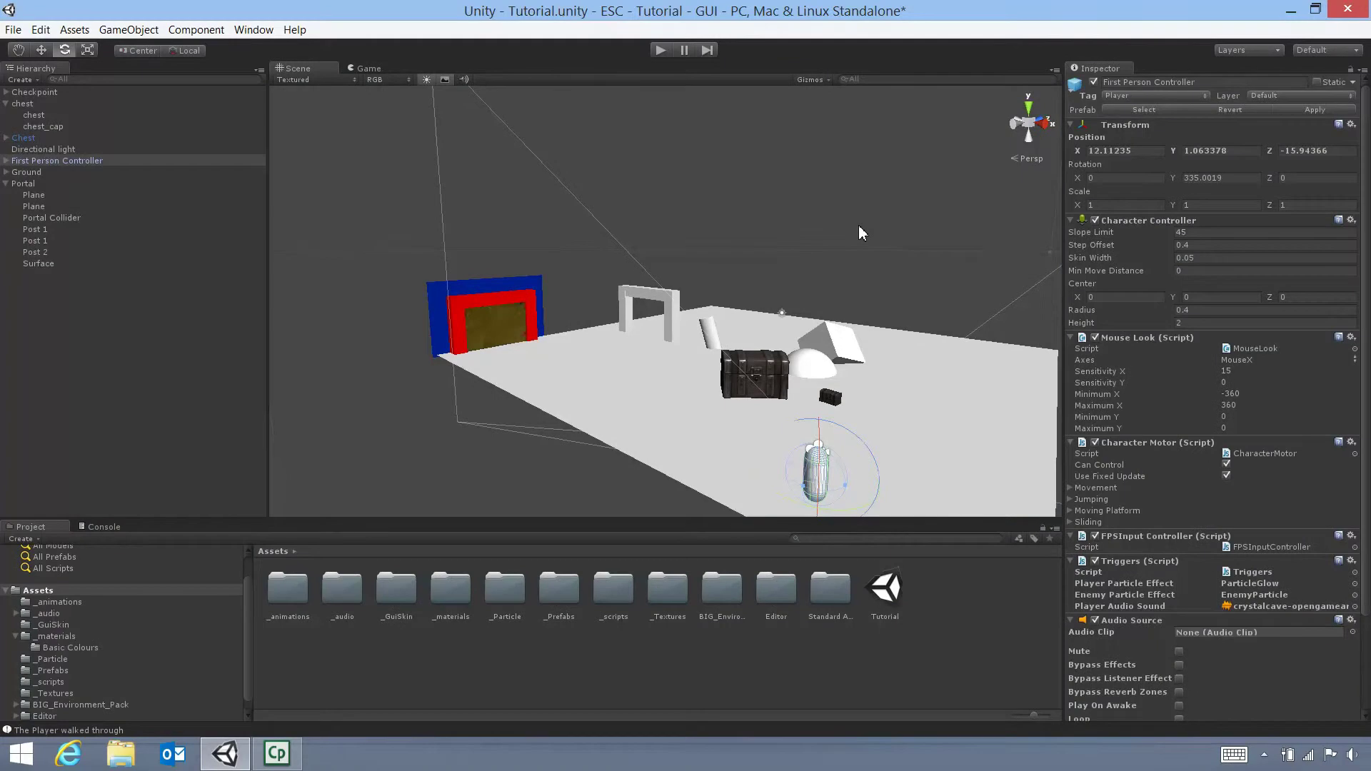
left_click(782, 370)
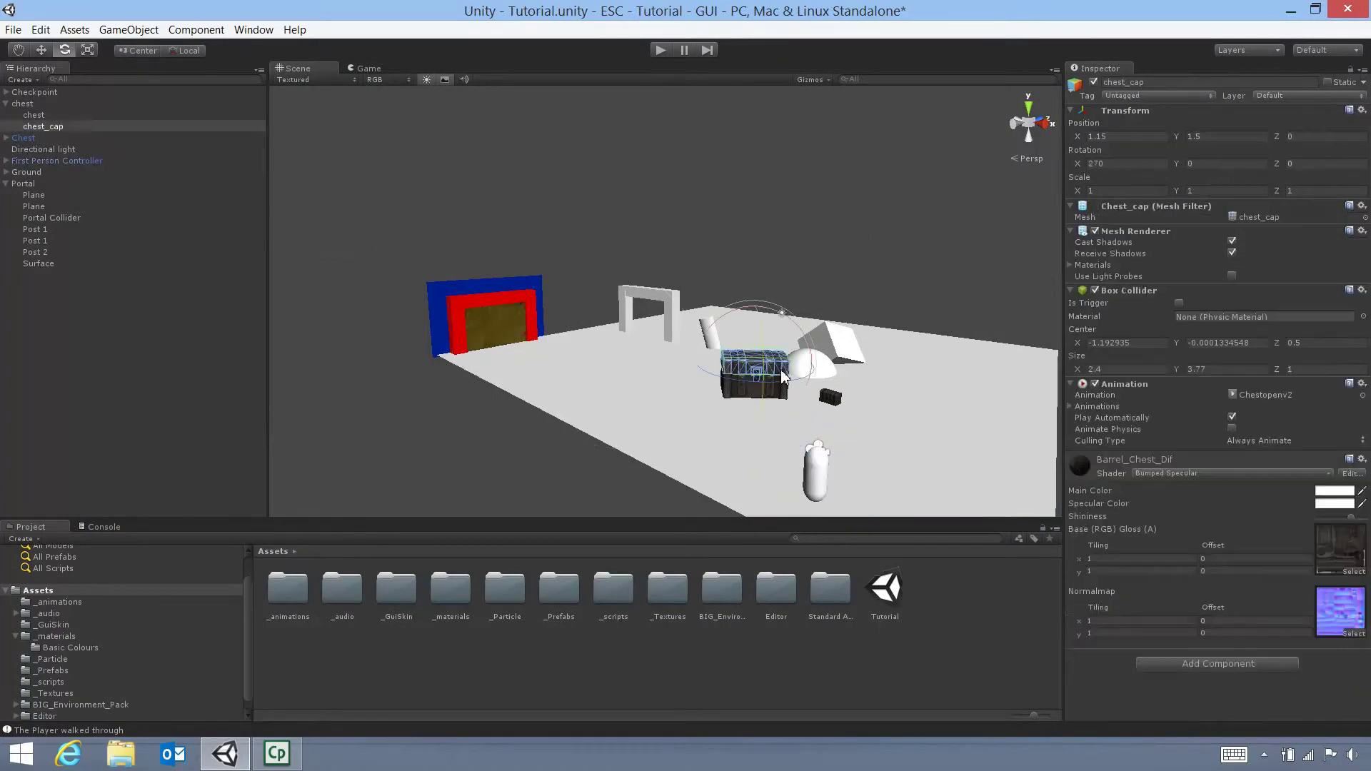
left_click(661, 51)
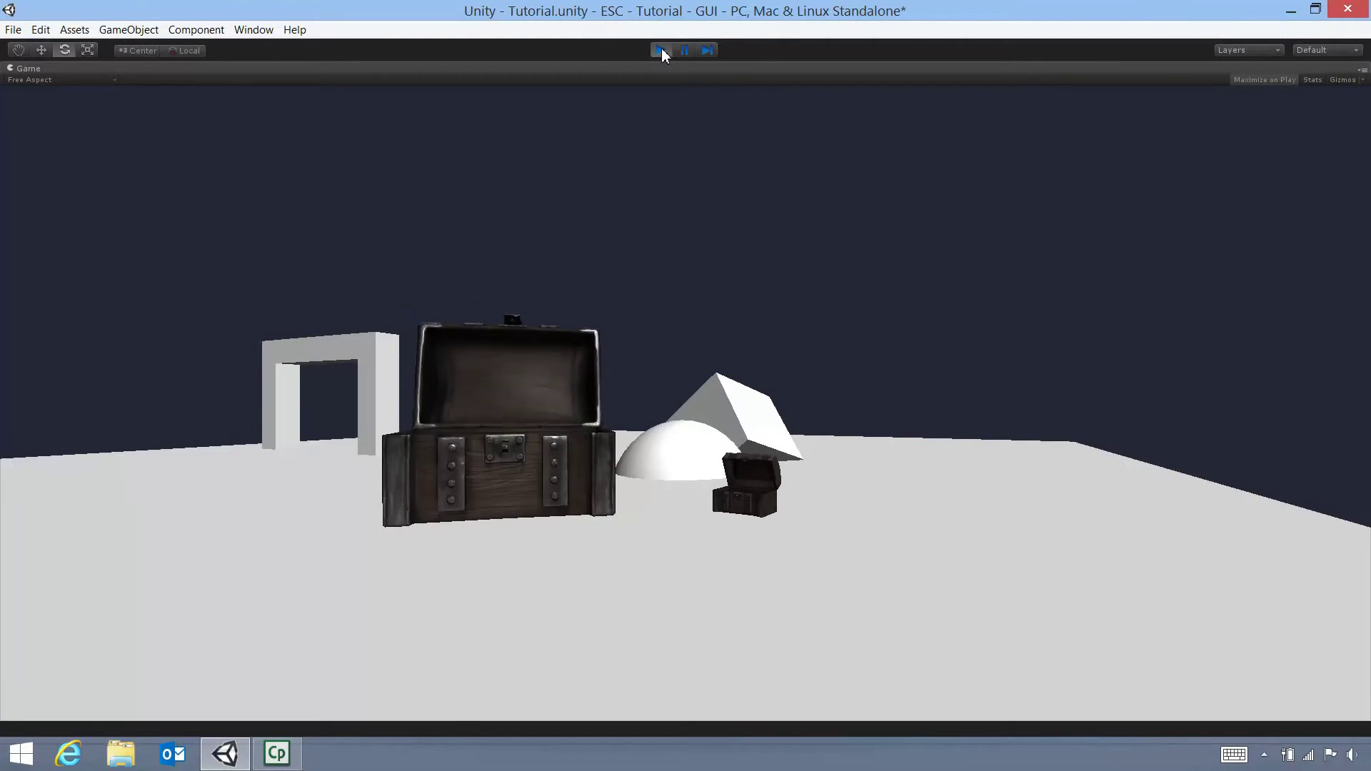
left_click(661, 50)
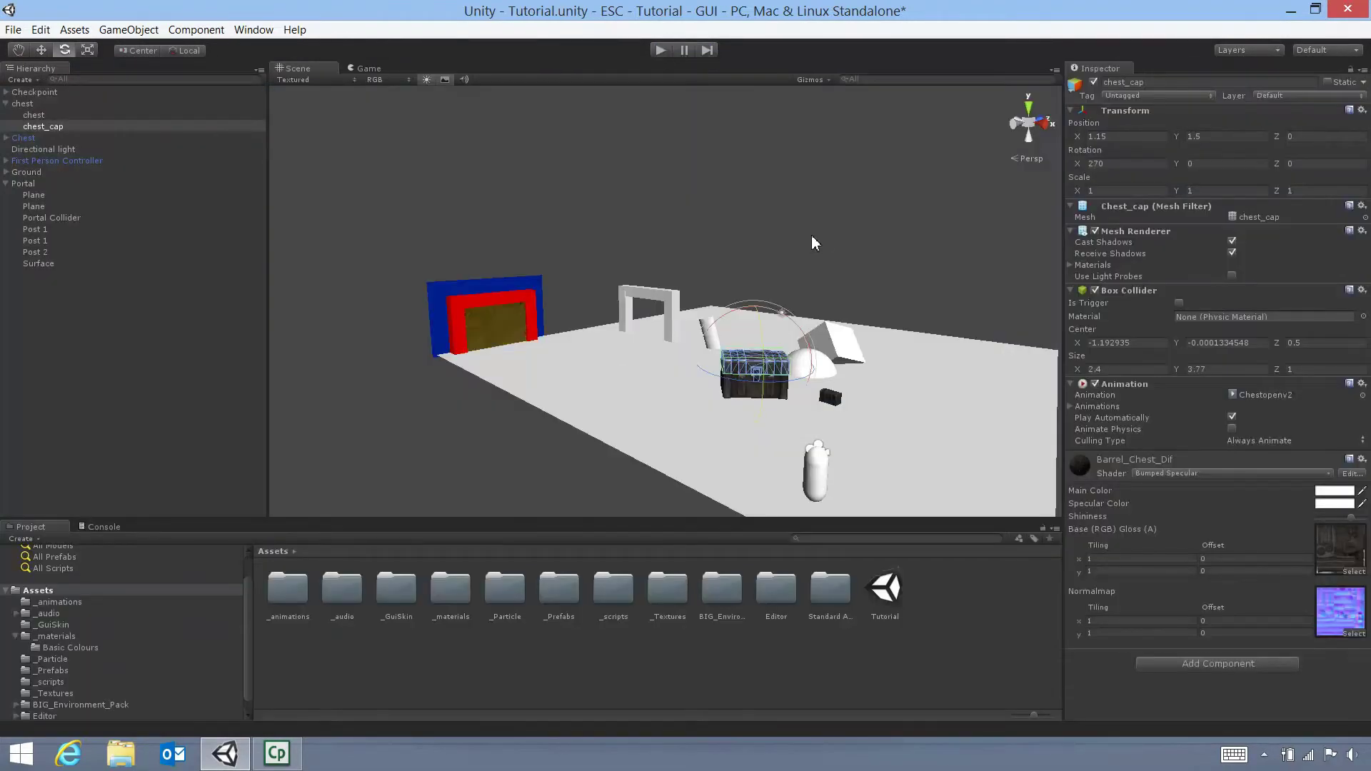
- Open the Prefabs folder of Barrel_Chest inside BIG_Environment_Pack/Environment/Props
left_click(850, 244)
left_click_drag(854, 245, 945, 266, "alt")
left_click(721, 588)
double_click(721, 589)
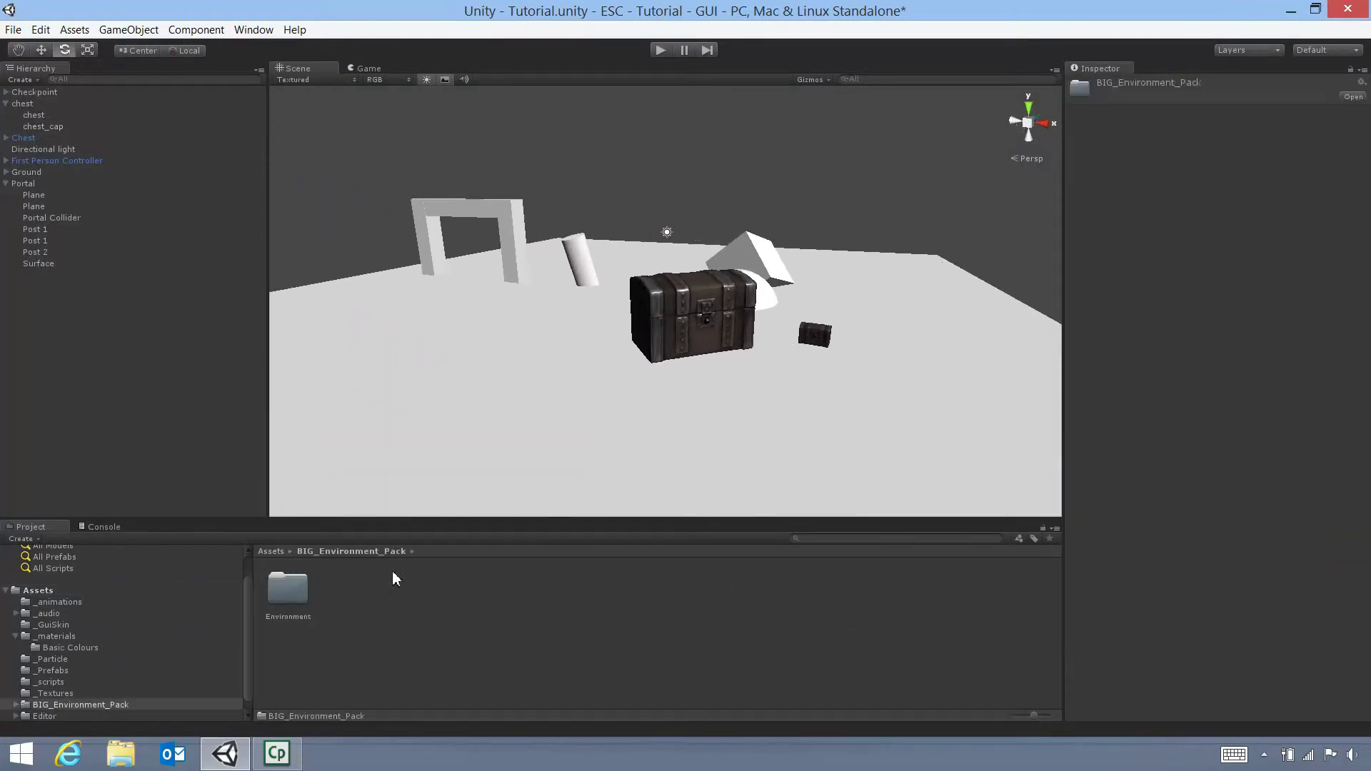
double_click(299, 591)
double_click(304, 592)
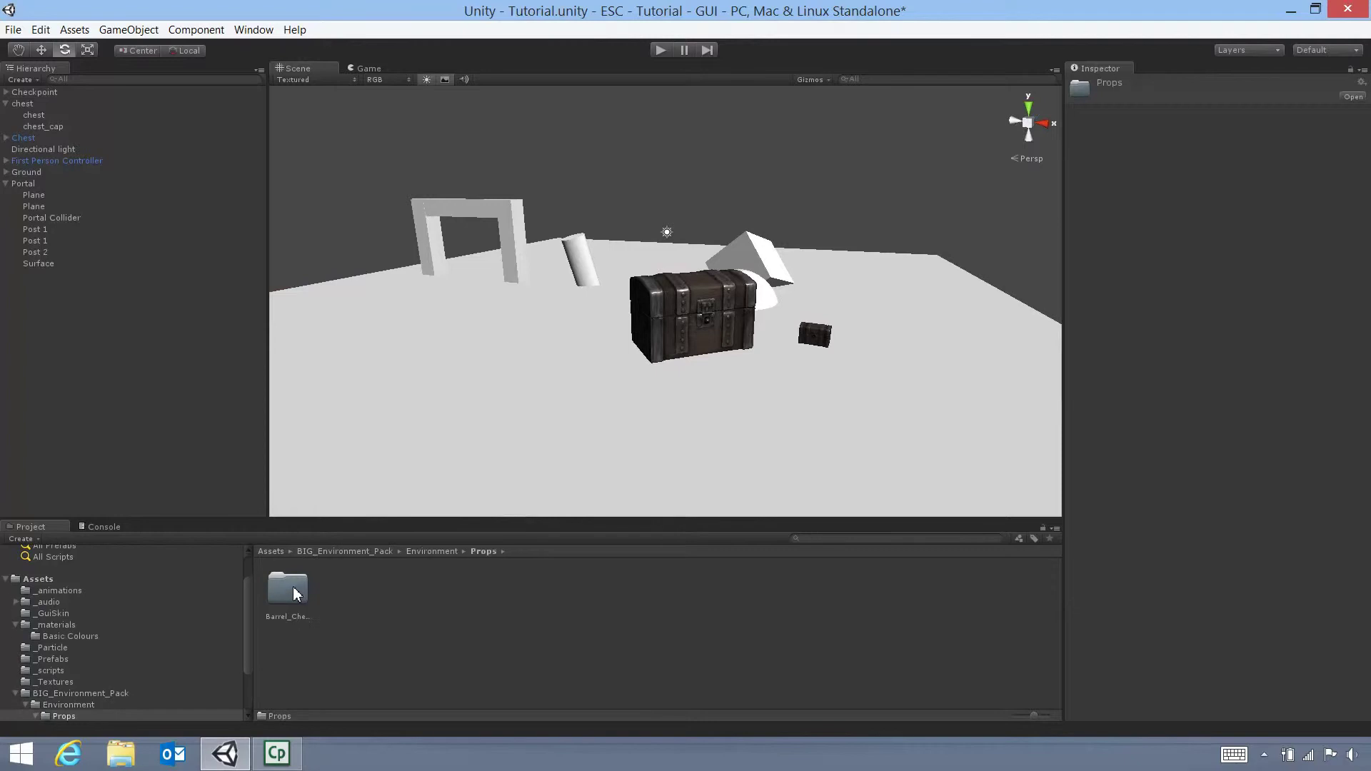
double_click(304, 593)
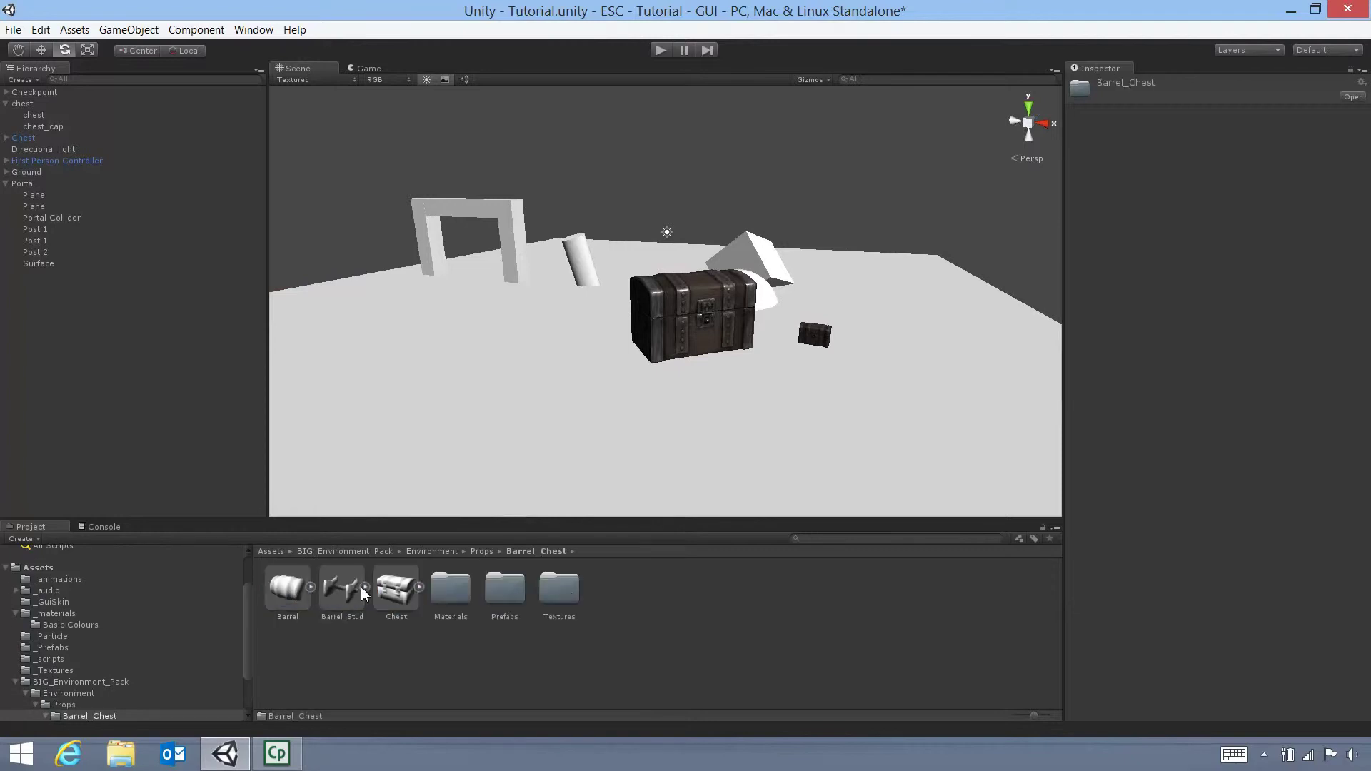
double_click(506, 588)
- Place the Chest+Gold and Chest prefabs on the ground in the scene
left_click_drag(508, 591, 371, 404)
left_click_drag(439, 600, 739, 473)
left_click_drag(878, 369, 603, 419, "alt")
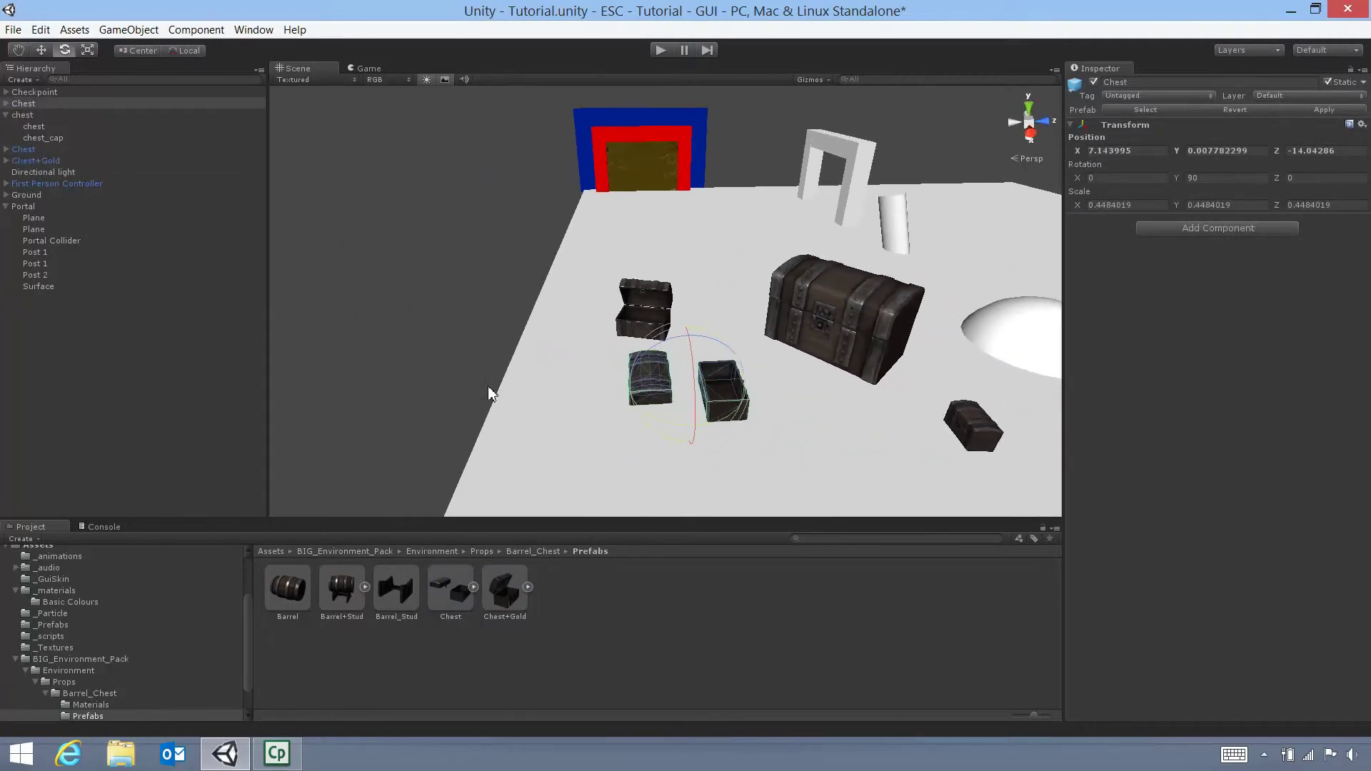
- Move the new Chest prefab's chest_cap onto its base, at about X -2.99, Y 1.48, Z -0.05
left_click(6, 105)
left_click(28, 115)
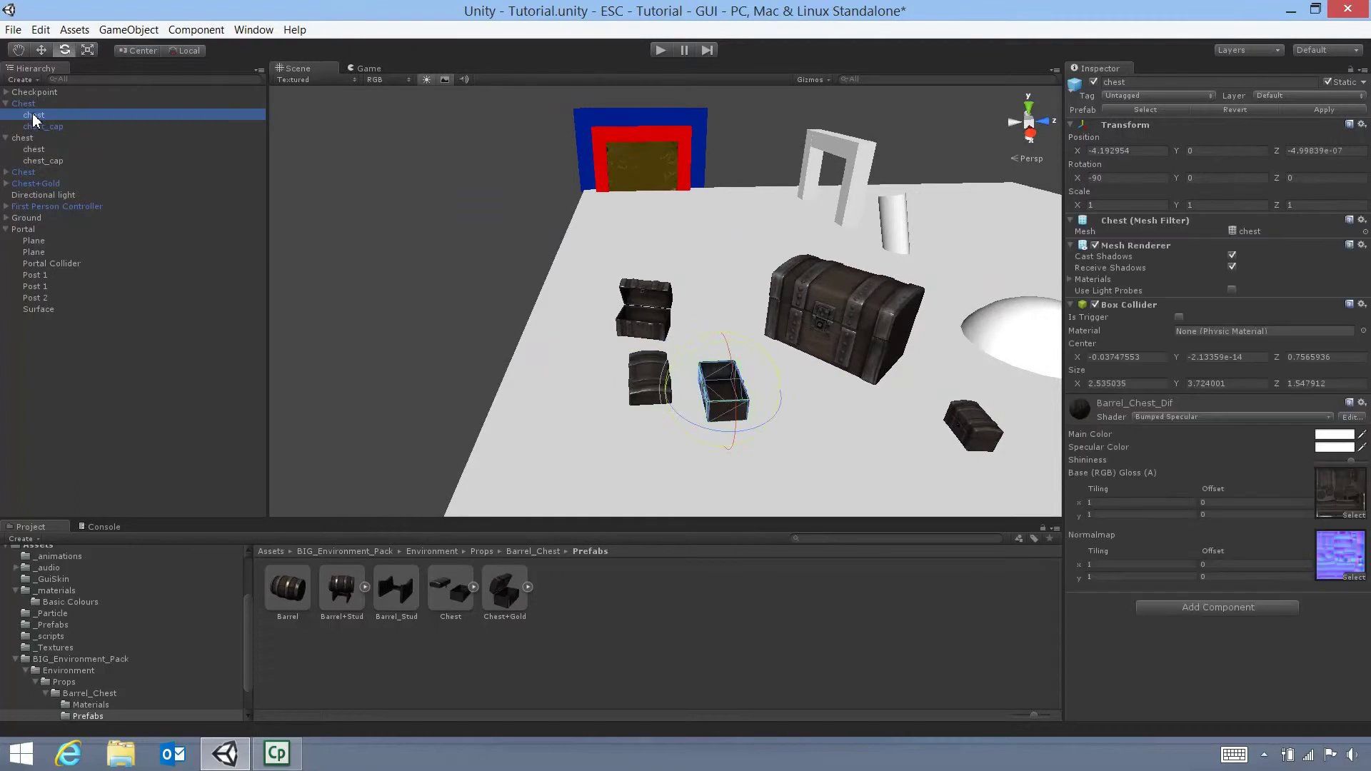
left_click(49, 128)
key("w")
left_click_drag(591, 382, 636, 78)
- Play-test the scene and walk up to the newly placed chests to compare them with the animated ones
scroll(667, 390, "up", 5)
left_click(669, 53)
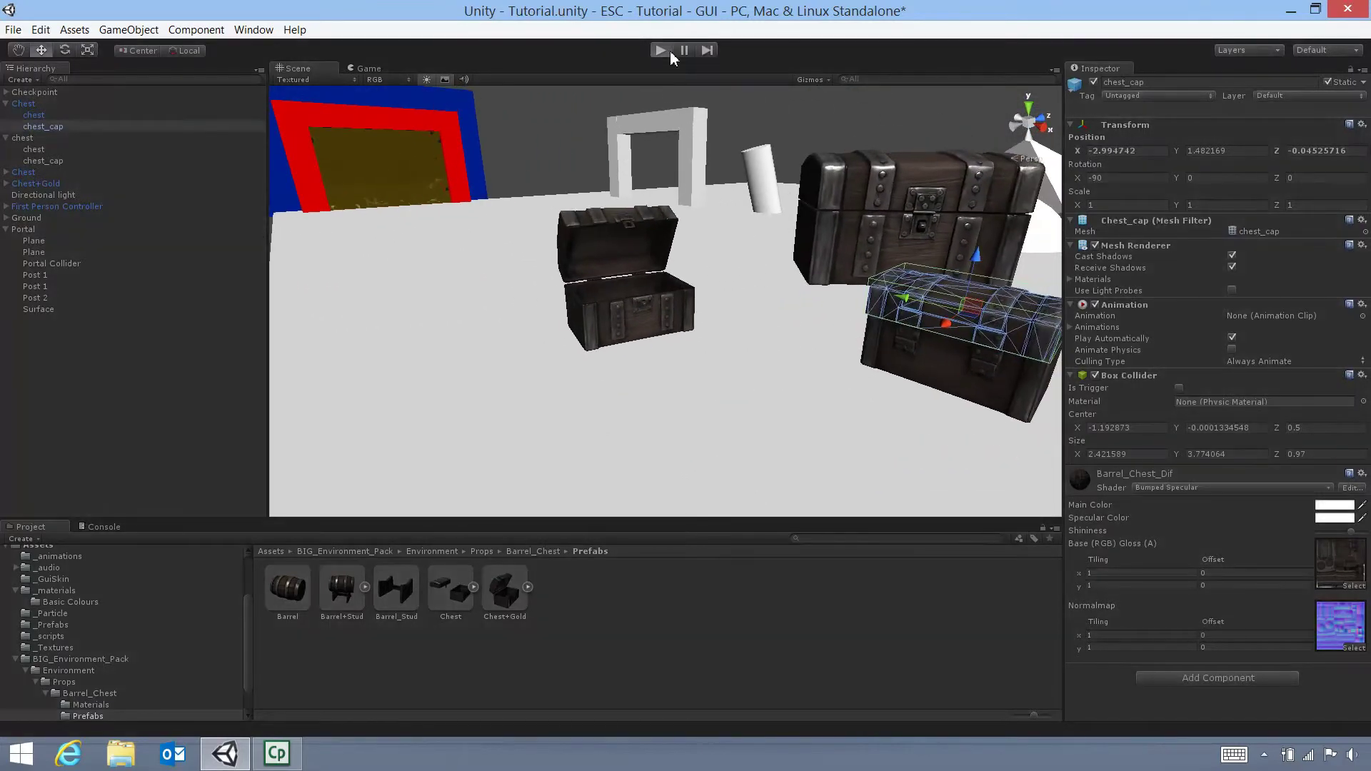
key("s")
key("w")
key("w")
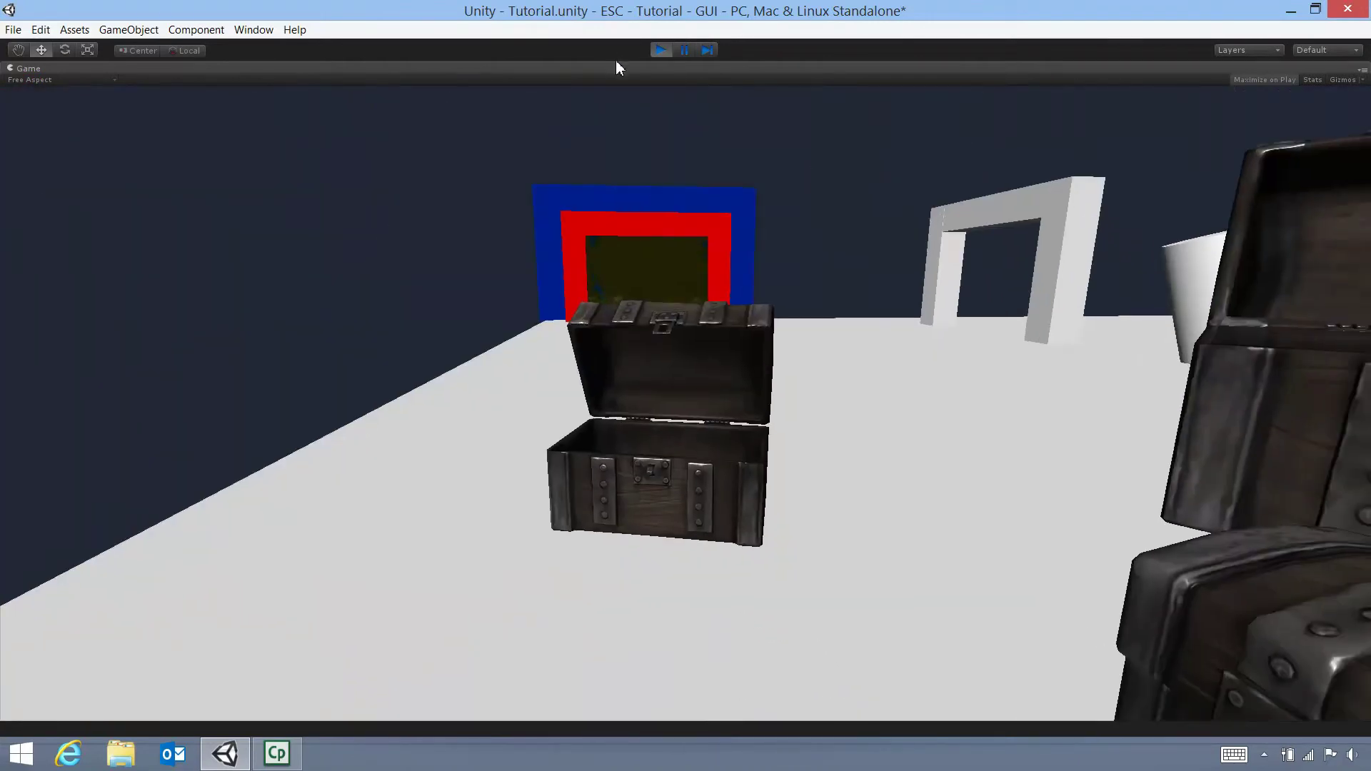
key("w")
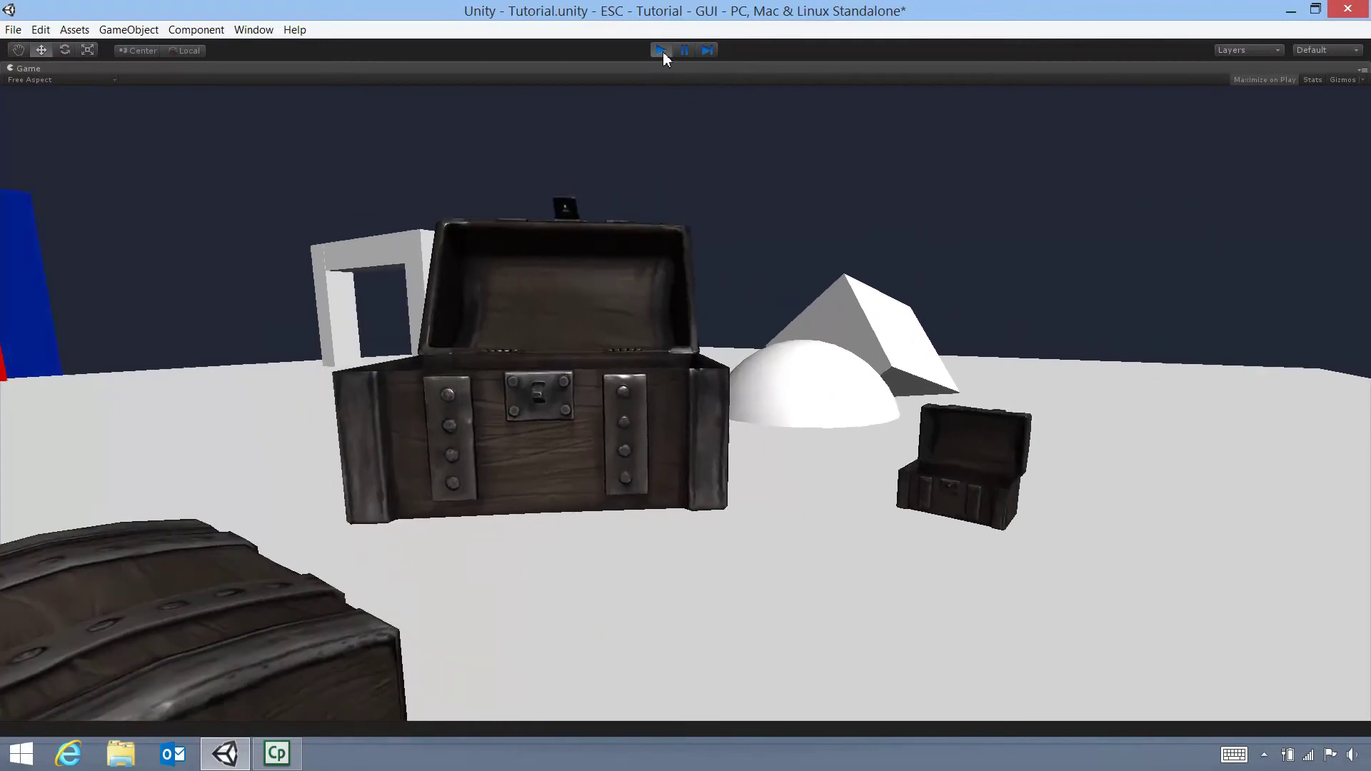
left_click(661, 50)
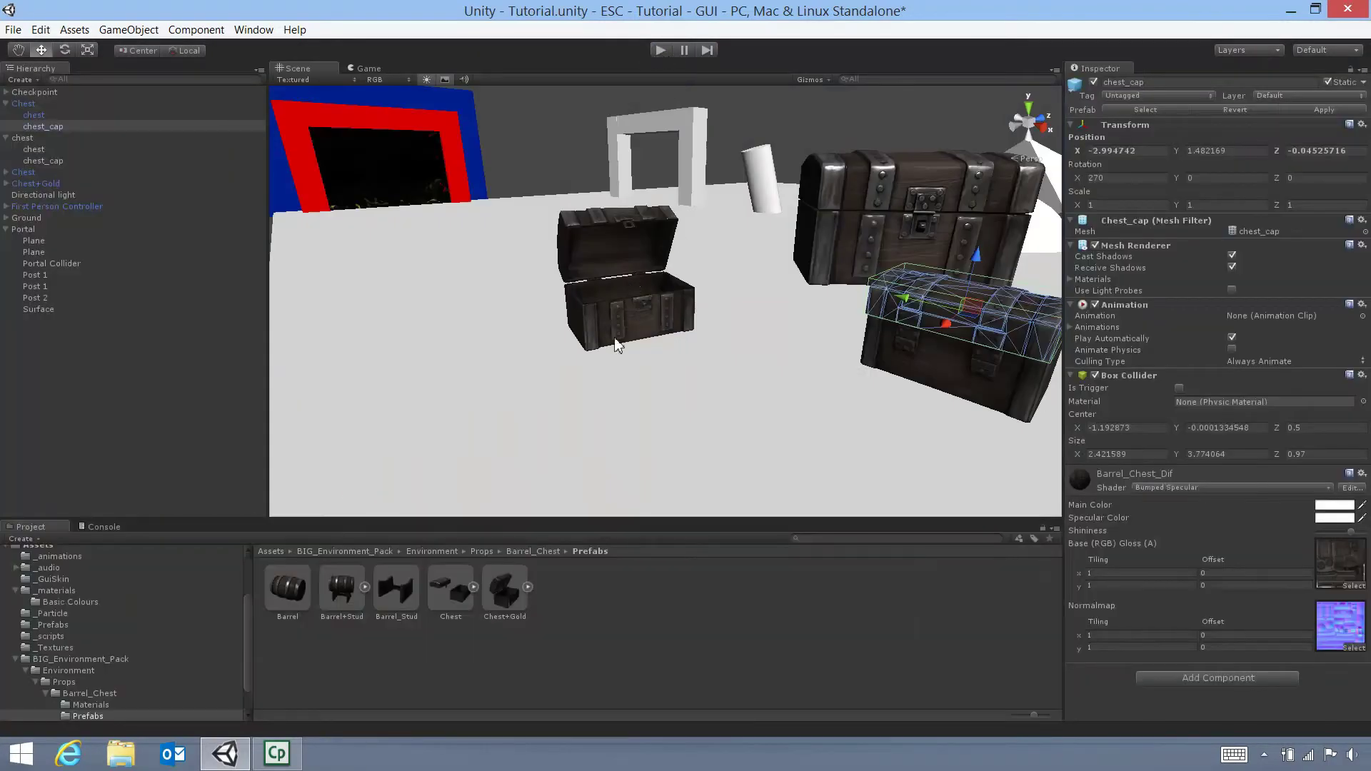
- Delete the Chest+Gold and Chest prefab instances just added to the scene
left_click(634, 299)
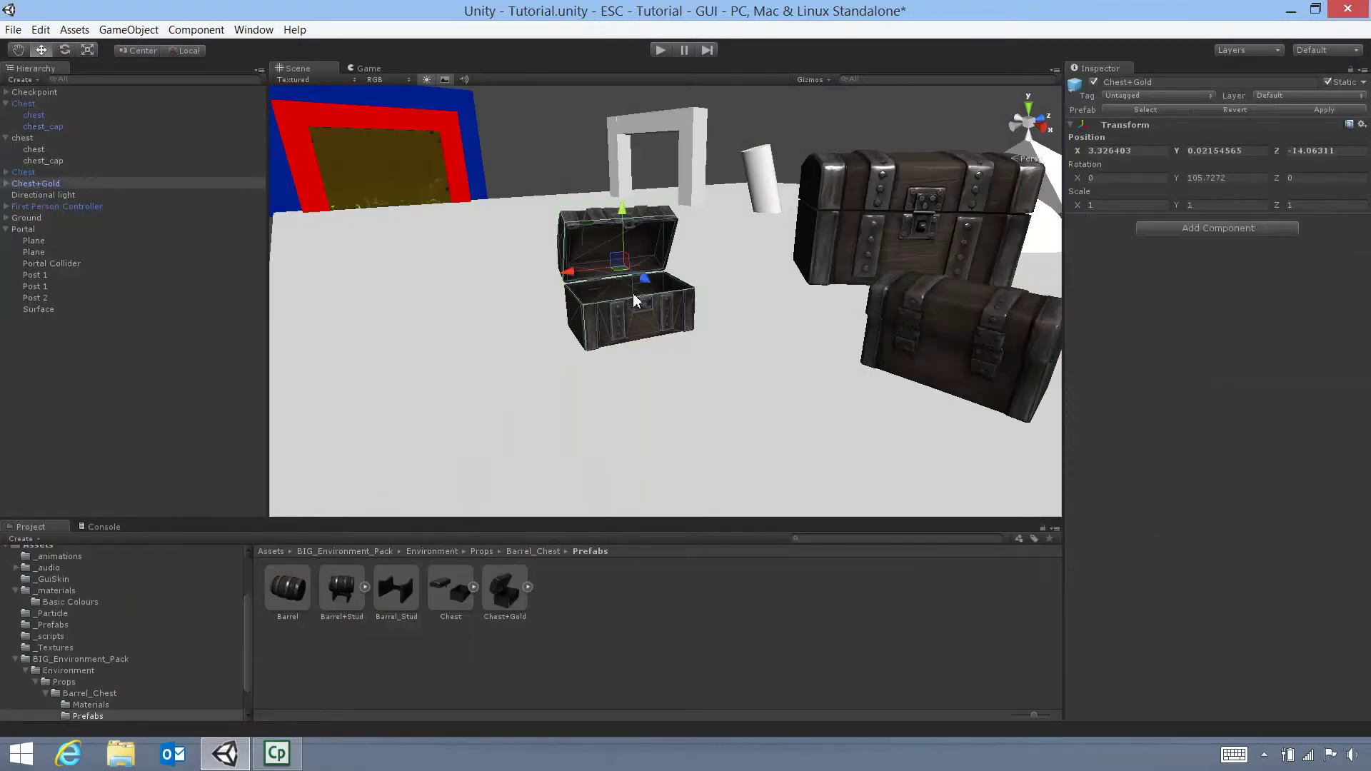
key("Delete")
left_click(916, 340)
key("Delete")
left_click_drag(918, 341, 874, 302, "alt")
left_click(740, 283)
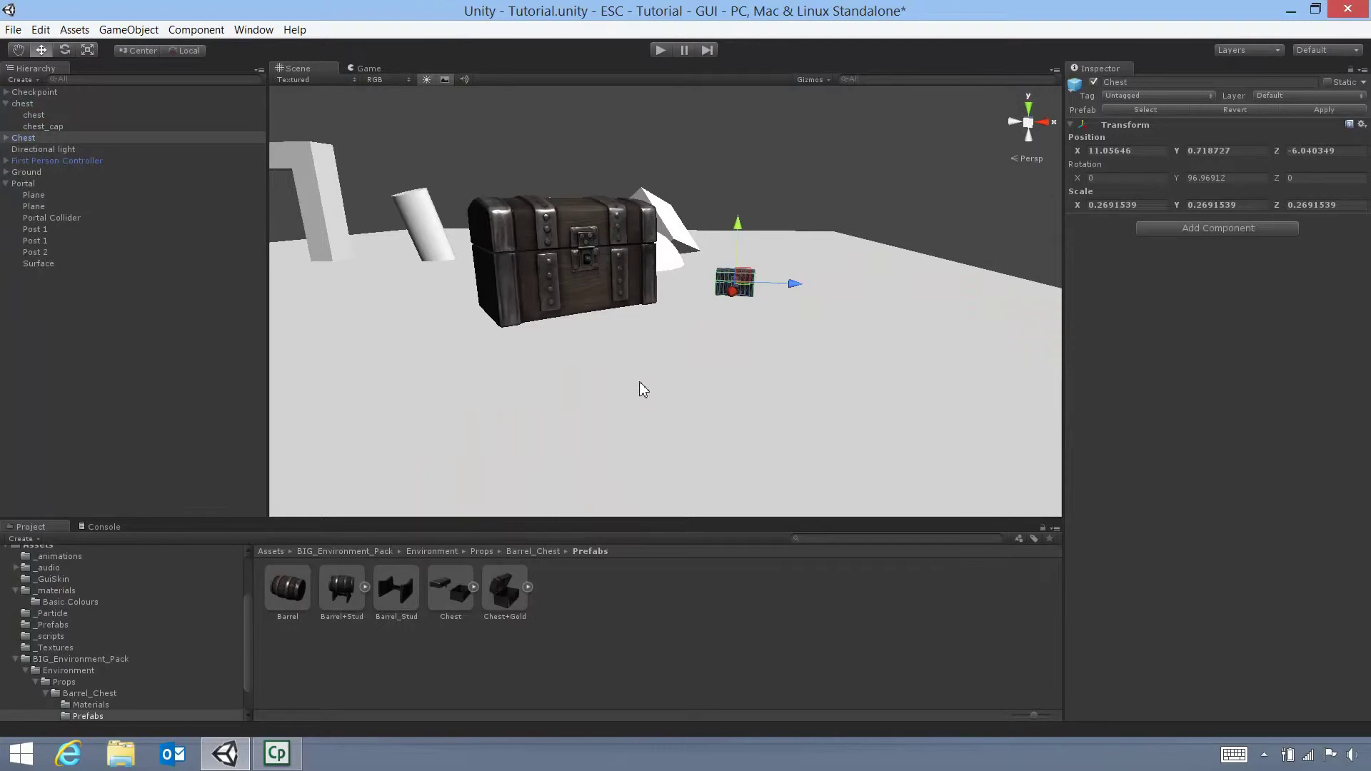
left_click(655, 349)
left_click(884, 209)
left_click_drag(884, 209, 800, 272, "alt")
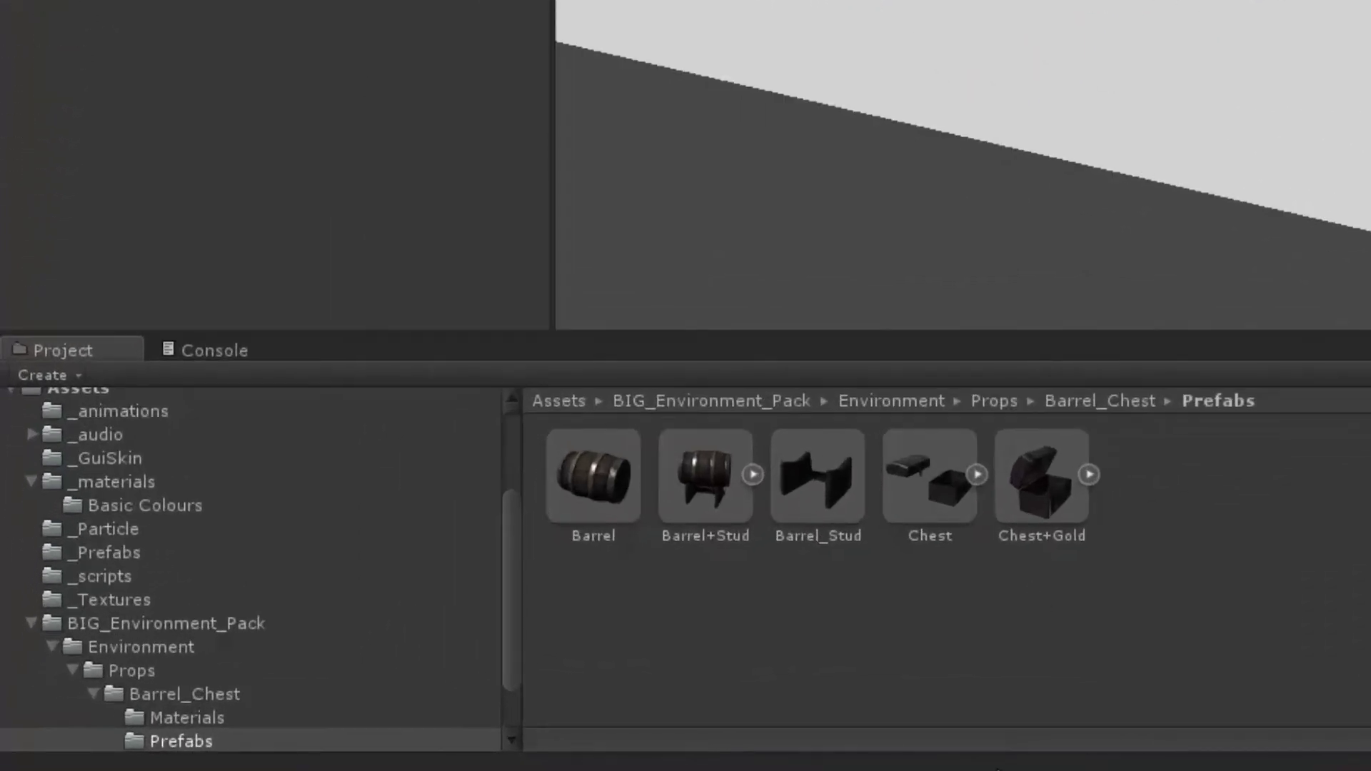
- Return to the Barrel_Chest folder, expand the Chest model and inspect its chest sub-object and mesh
left_click(1032, 508)
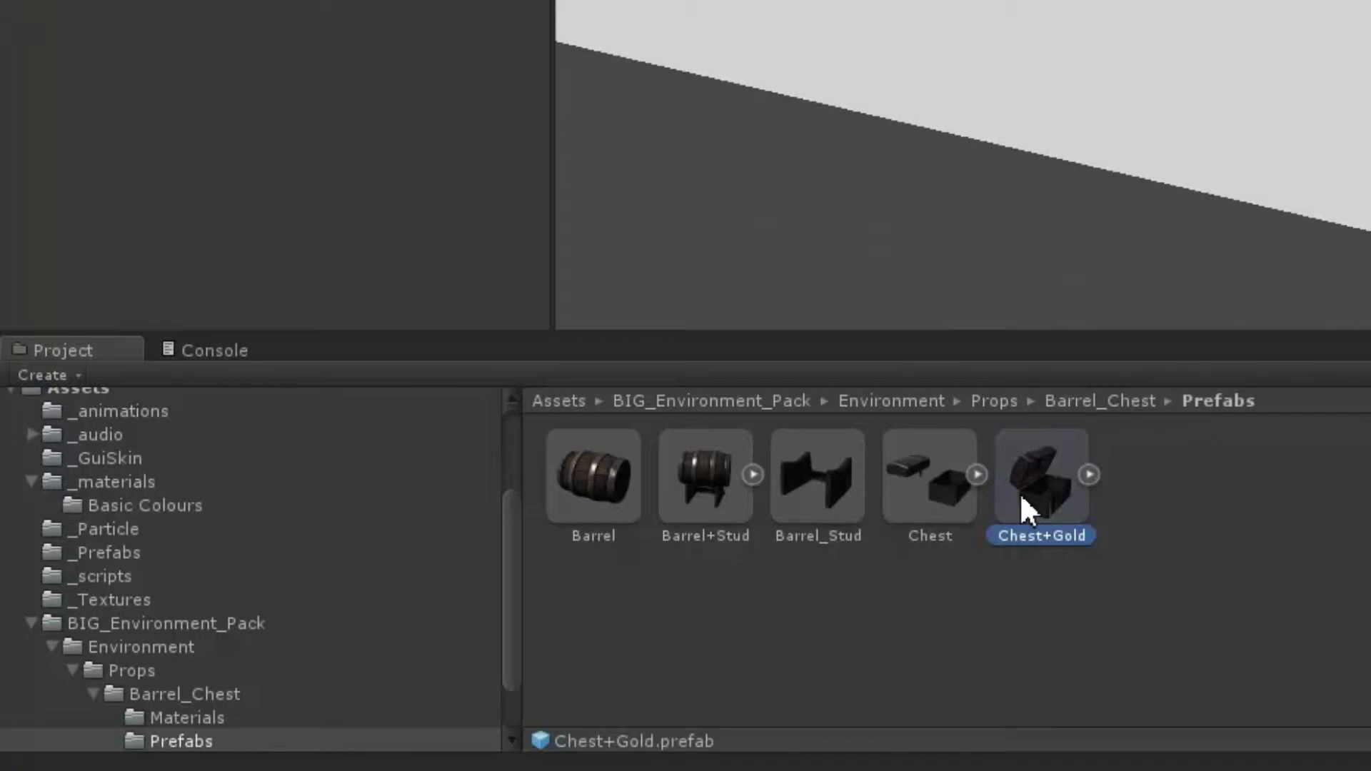
left_click(992, 403)
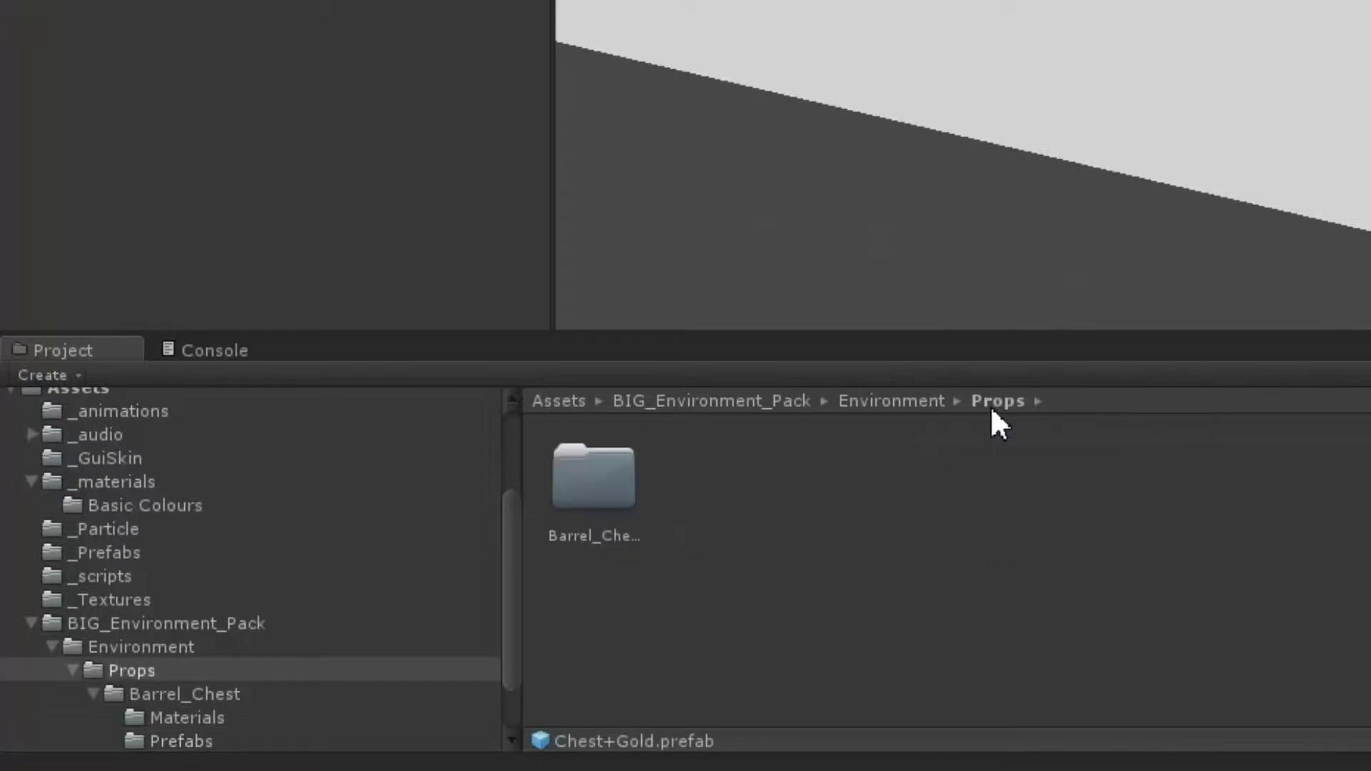
double_click(612, 504)
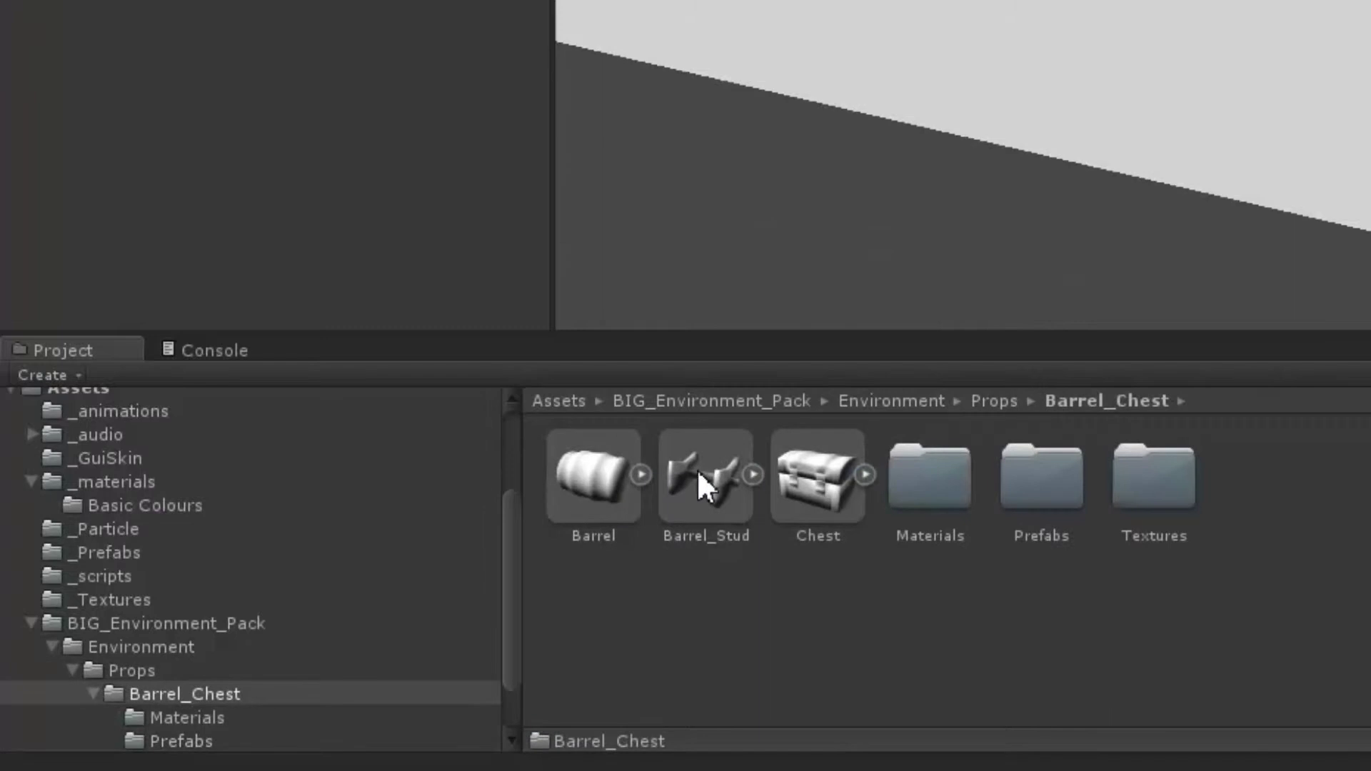
left_click(865, 475)
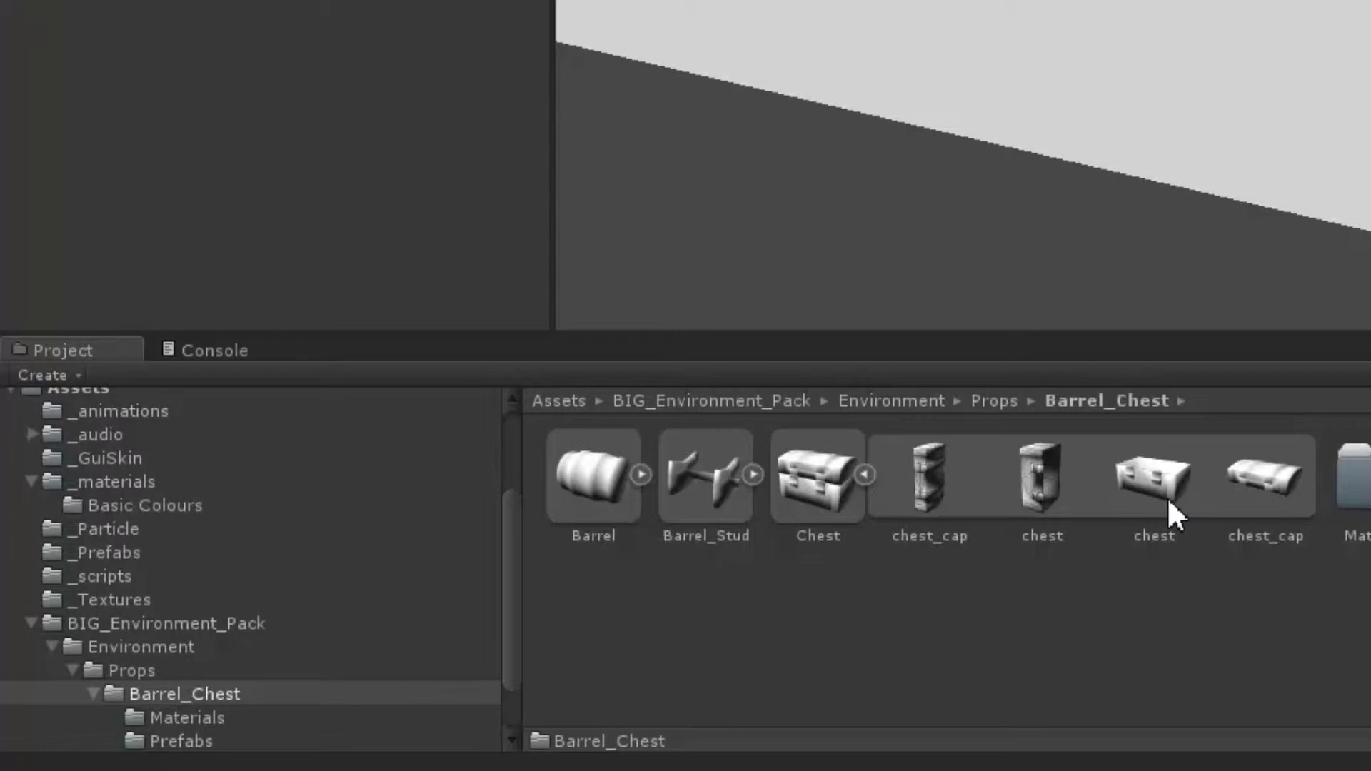
left_click(1151, 485)
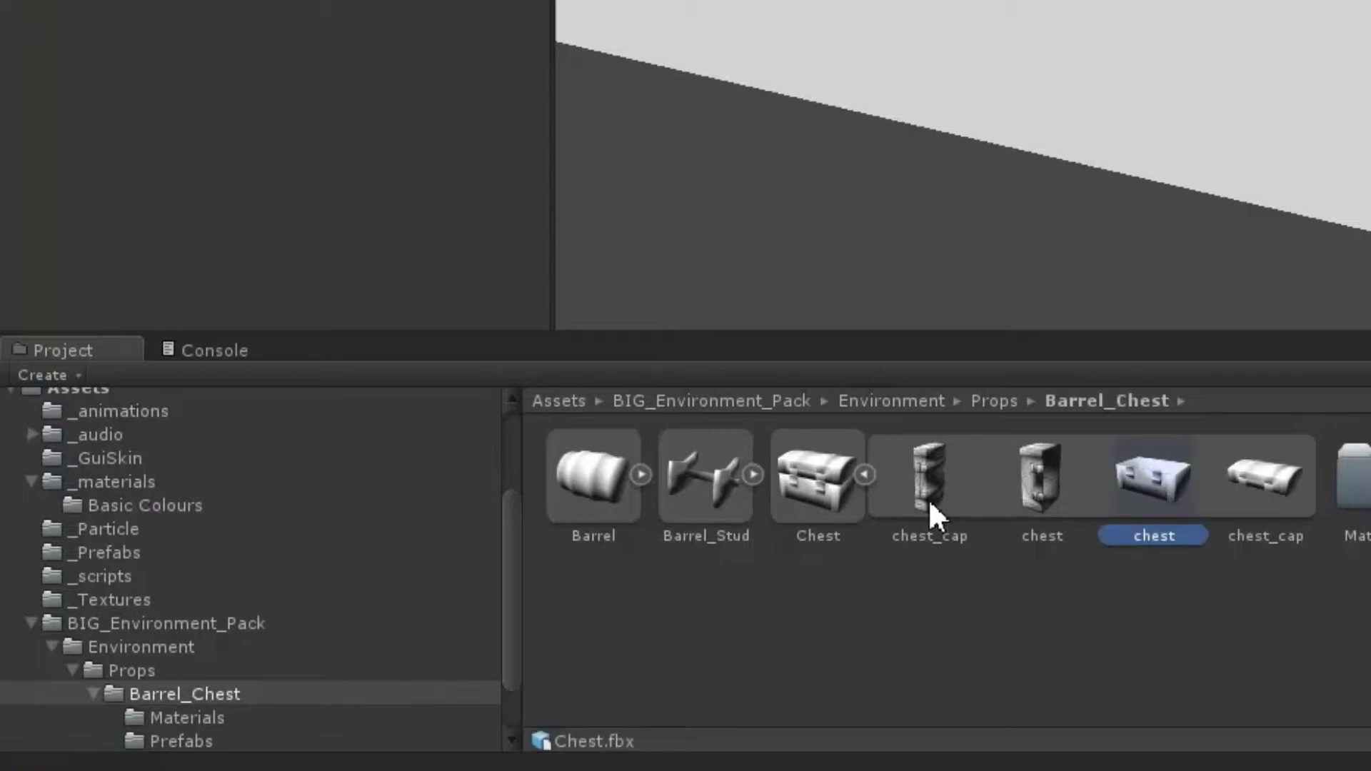
left_click(1036, 485)
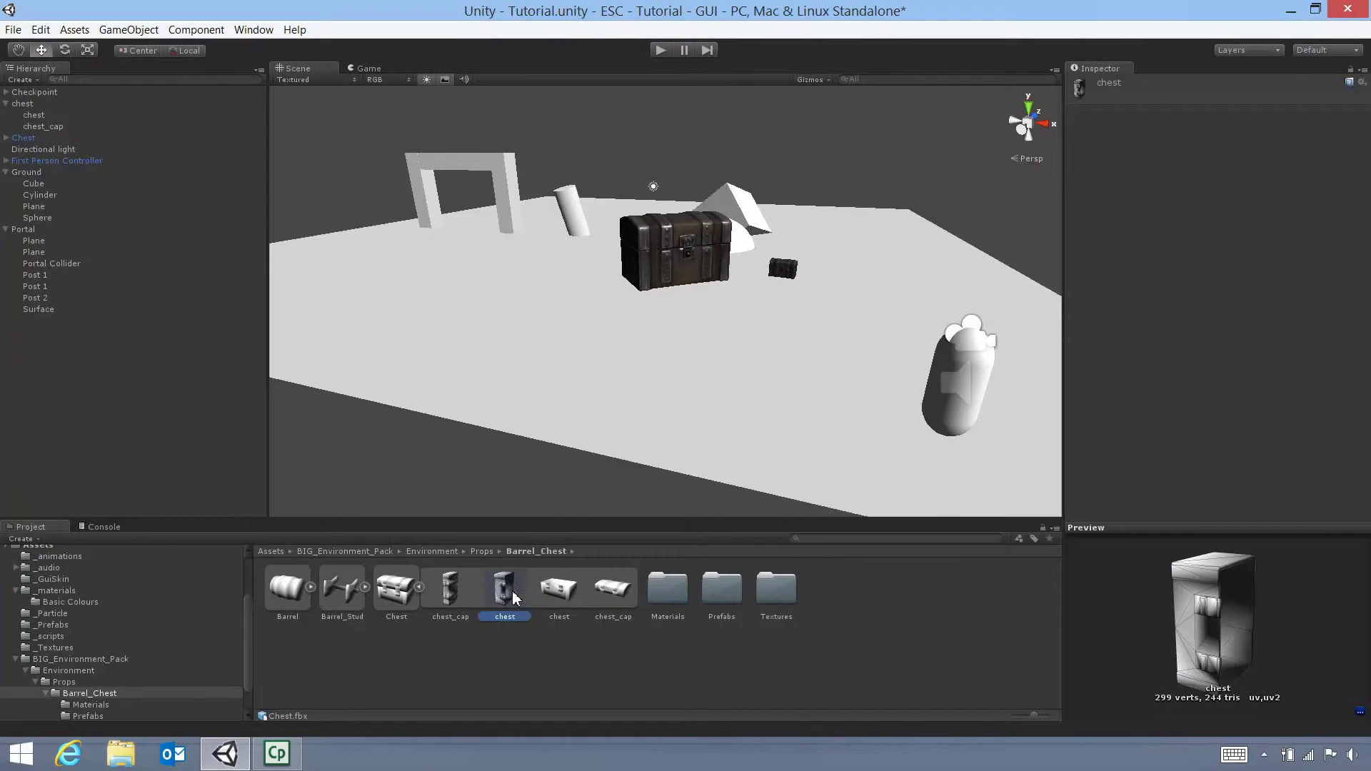
- Place the separate chest and chest_cap meshes of the Chest model in the scene
left_click_drag(1040, 477, 1341, 169)
left_click_drag(650, 443, 509, 359)
left_click_drag(558, 274, 671, 268)
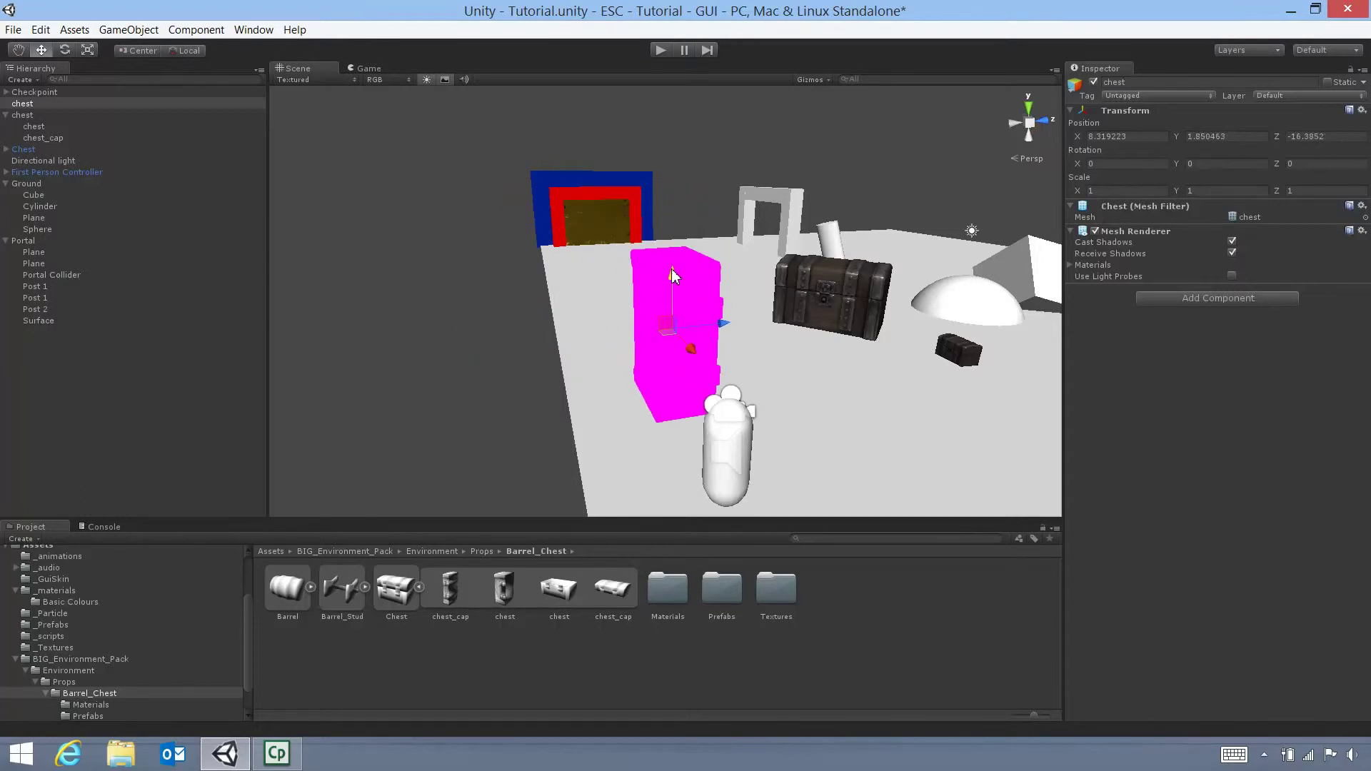
left_click_drag(444, 596, 878, 412)
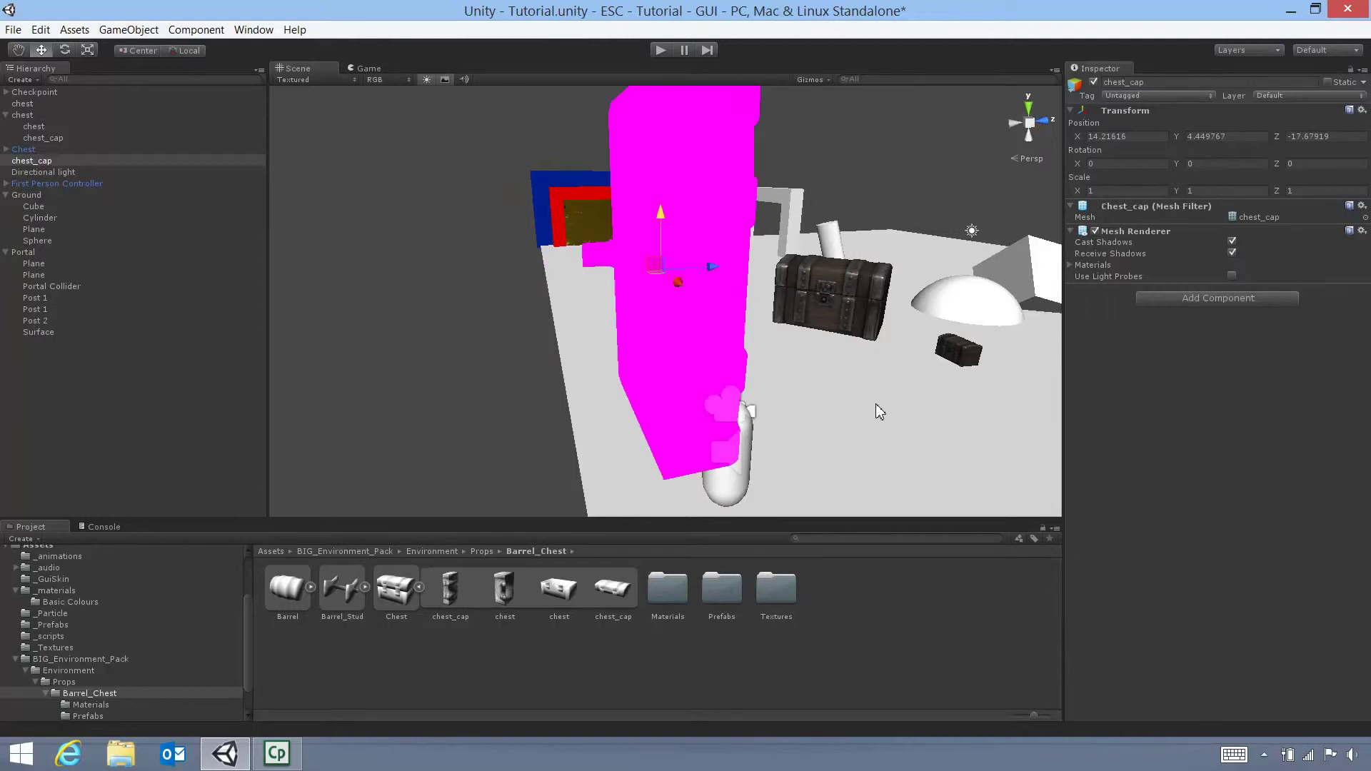
left_click_drag(876, 404, 1177, 307, "alt")
- Set the position of the newly placed chest mesh to X 0, Y 0, Z 0
left_click(966, 372)
left_click_drag(946, 316, 909, 358, "alt")
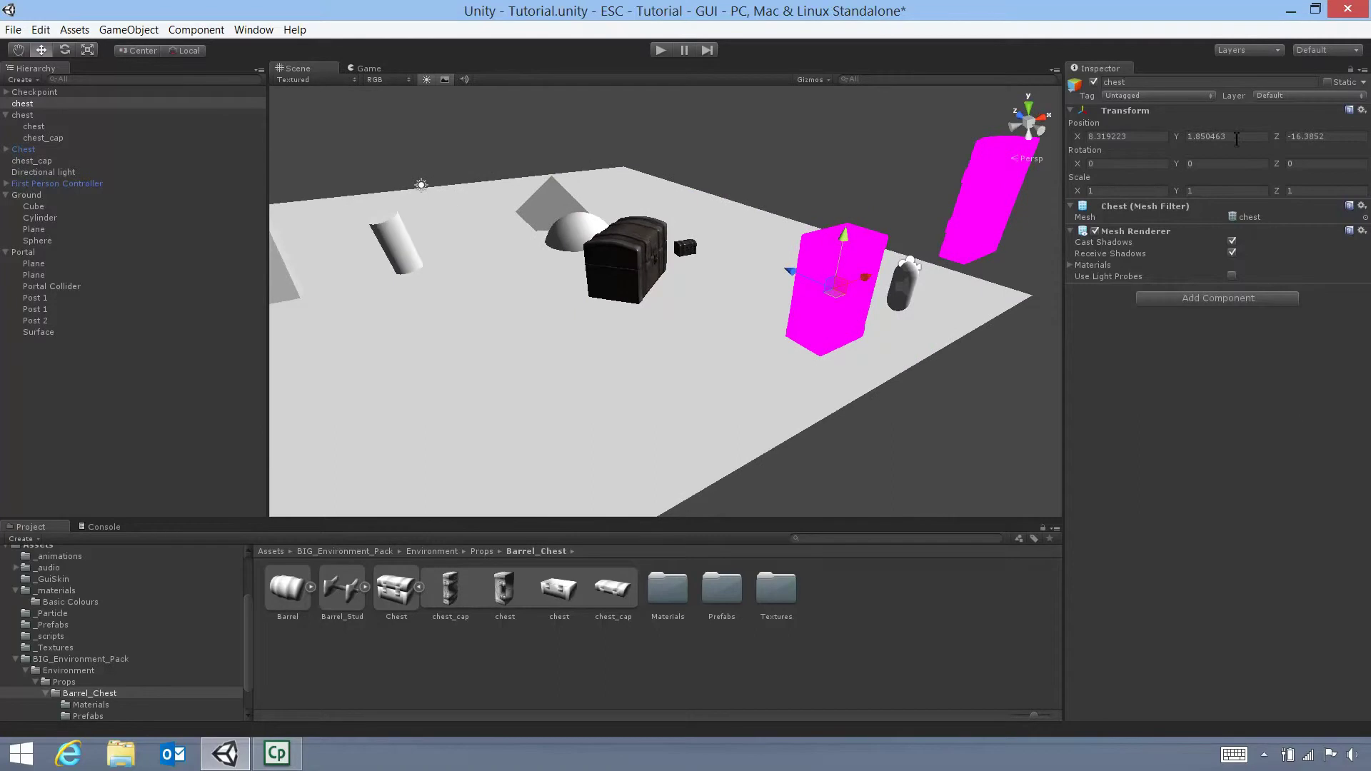
left_click(1132, 137)
type("0")
key("Tab")
type("0")
key("Tab")
type("0")
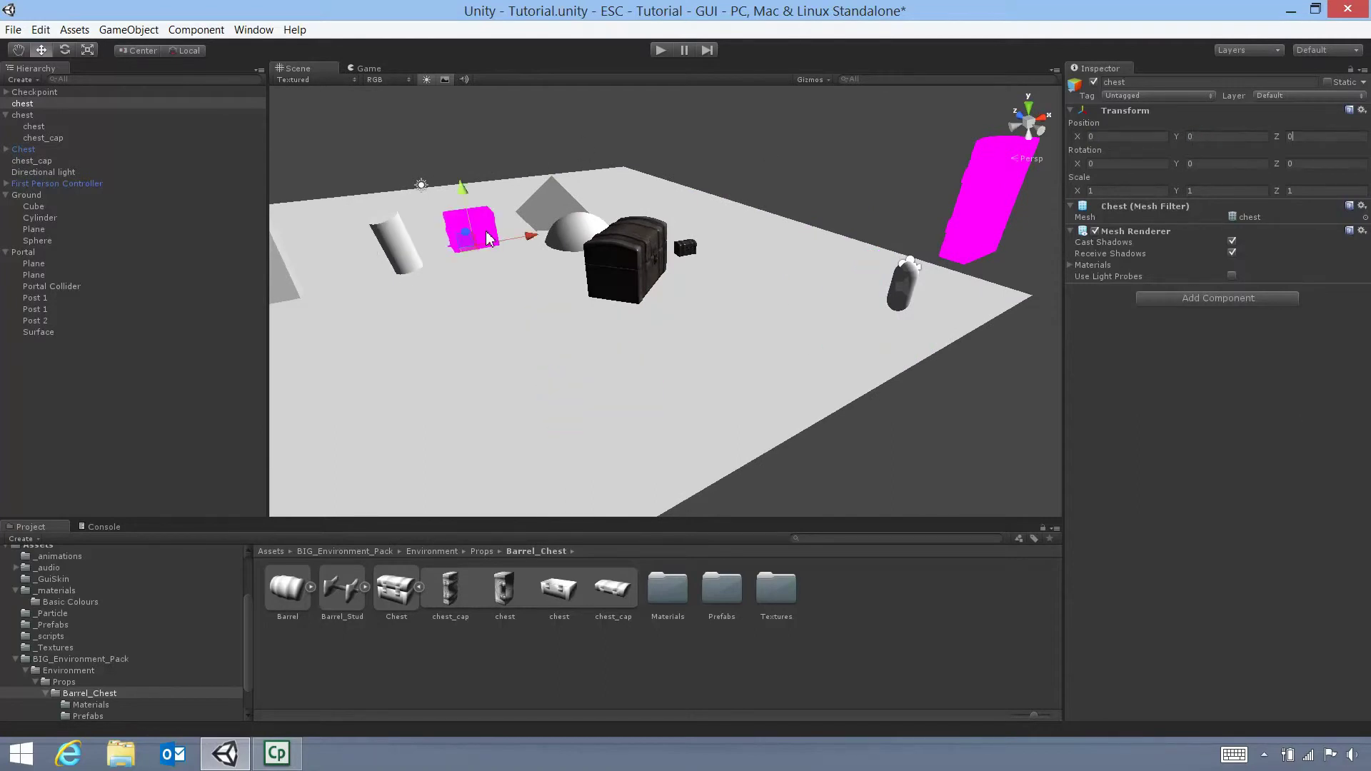
- Set the position of the newly placed chest_cap mesh to X 0, Y 0, Z 0
left_click(987, 228)
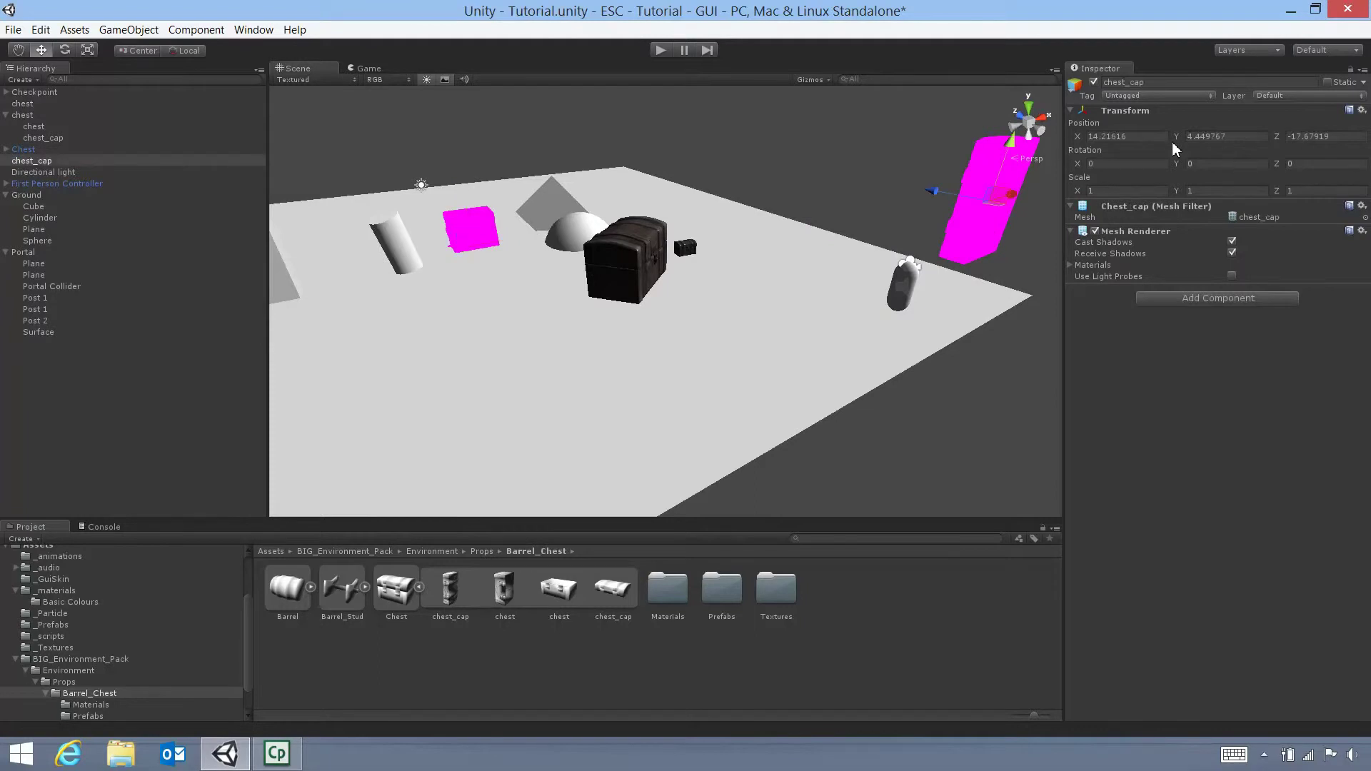
left_click(1143, 138)
type("0")
key("Tab")
type("0")
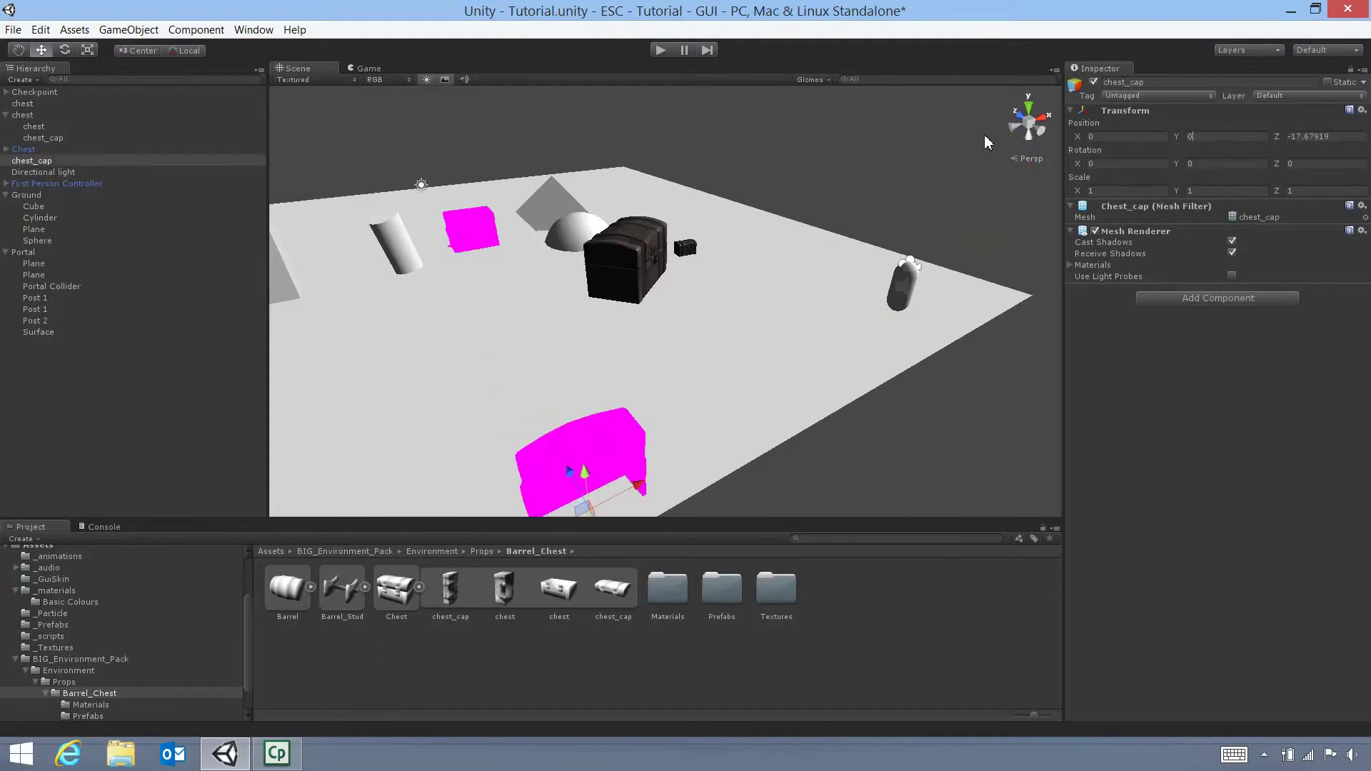
key("Tab")
type("0")
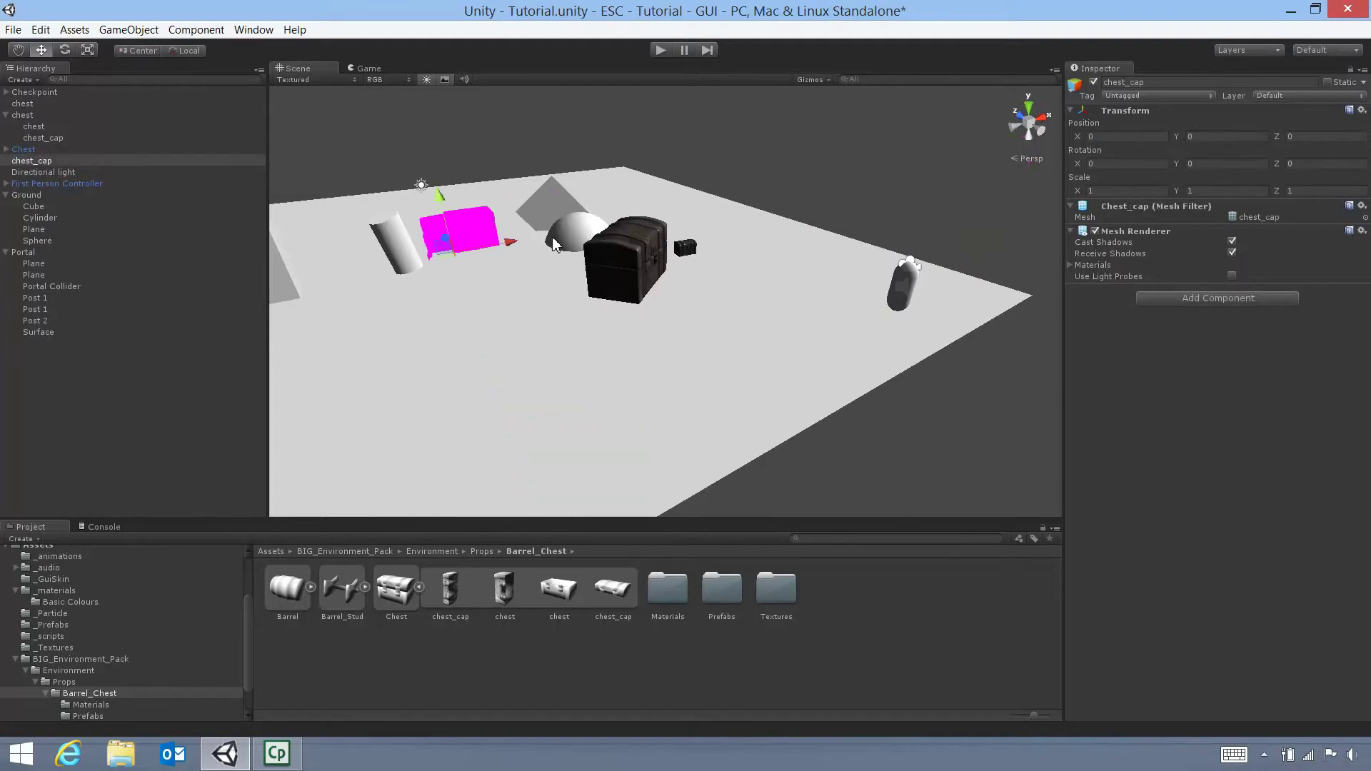
right_click_drag(475, 252, 685, 243)
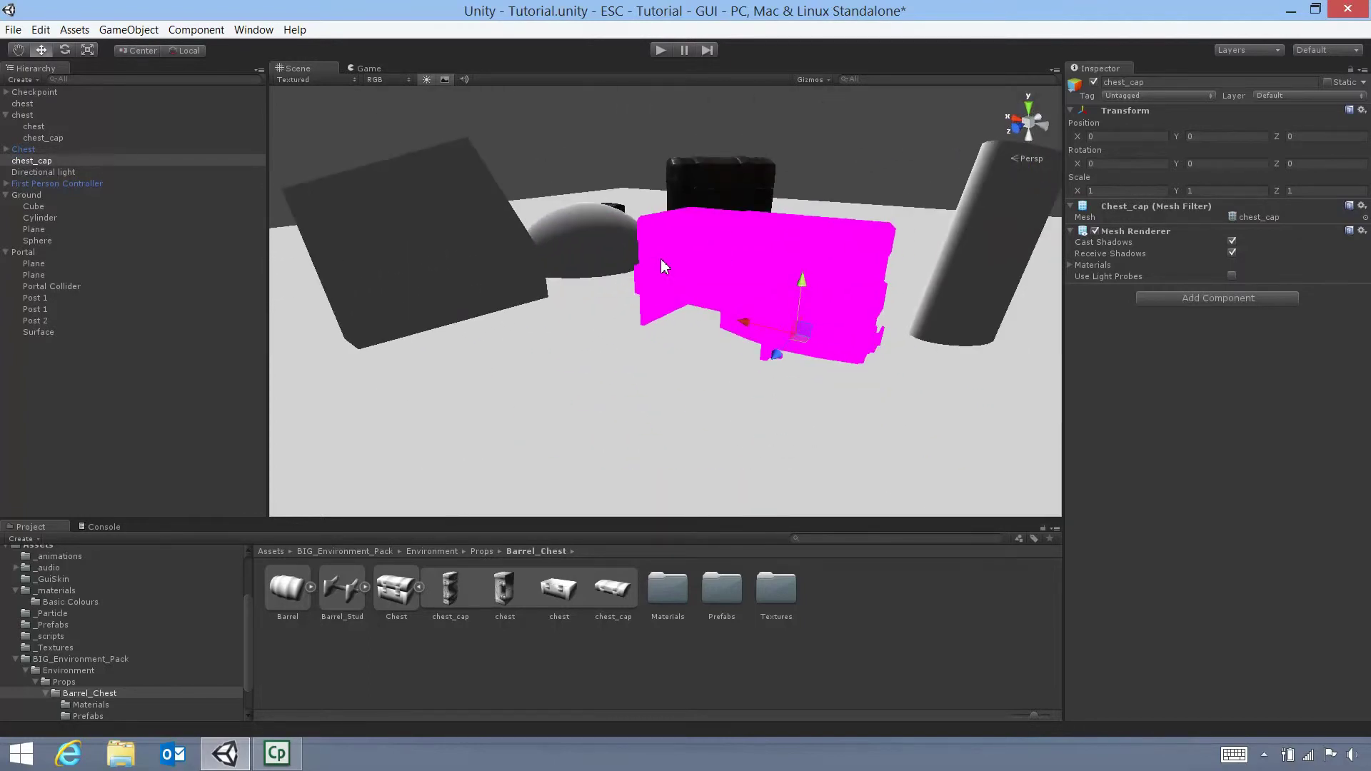
- Apply the material from the Barrel_Chest Materials folder to the magenta chest and chest_cap meshes, and toggle the Scene view lighting
left_click(747, 225)
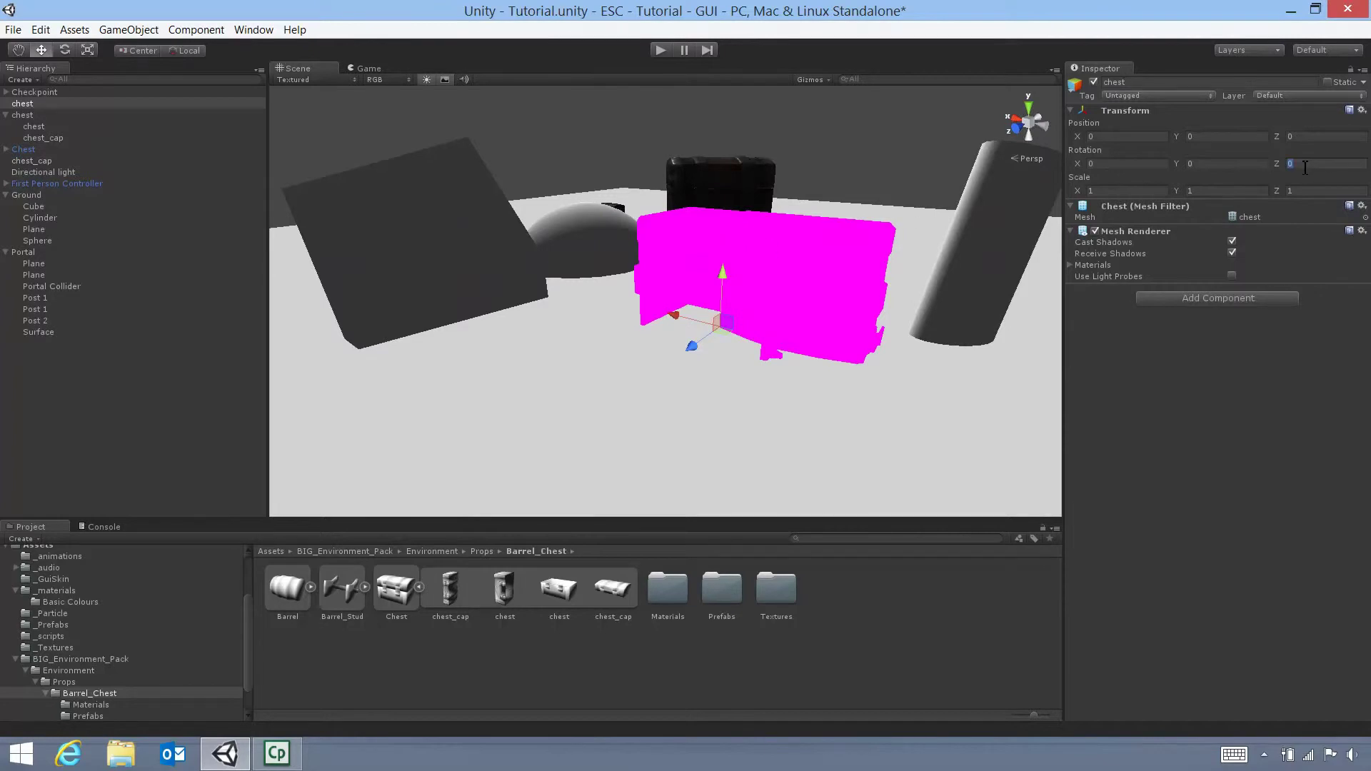
double_click(676, 603)
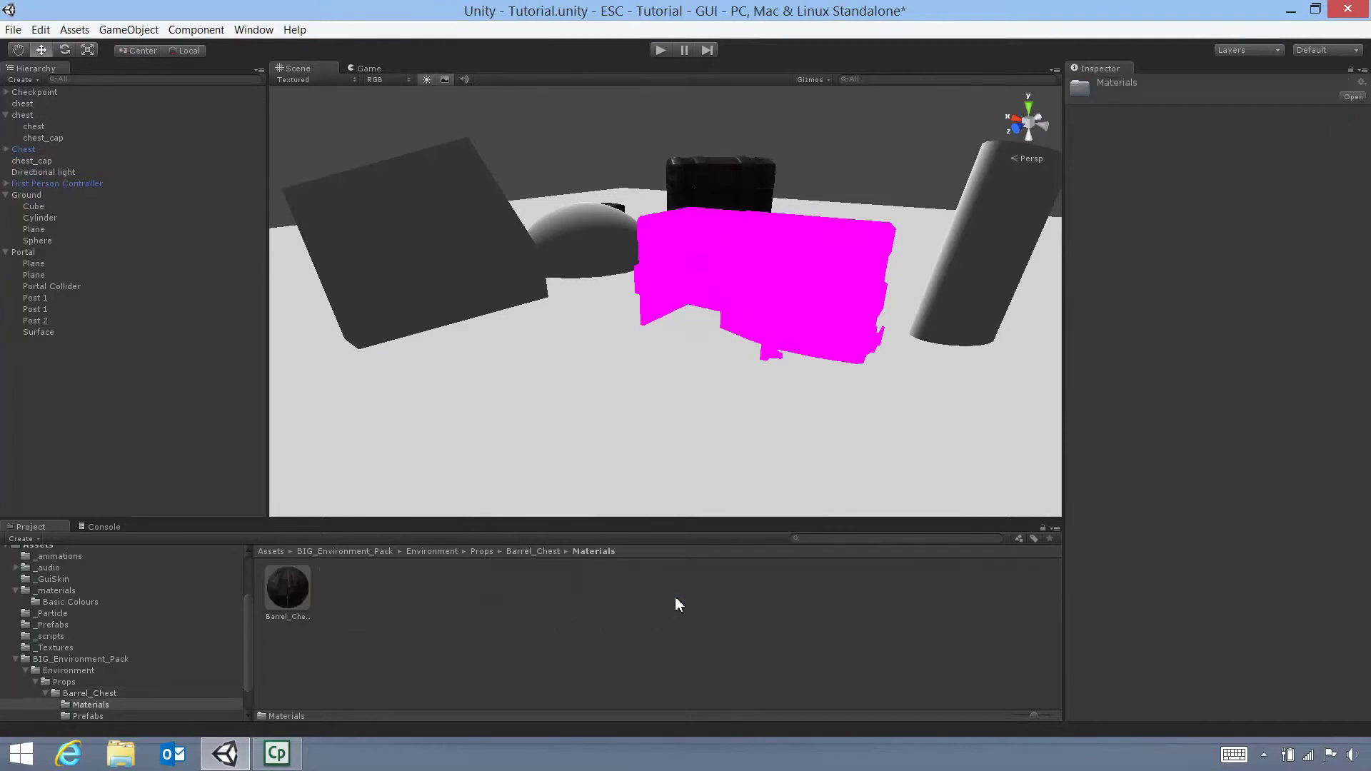
left_click_drag(291, 596, 850, 274)
mouse_move(758, 346)
left_mouse_down("alt")
mouse_move(820, 217)
mouse_move(784, 382)
mouse_move(742, 348)
left_mouse_up("alt")
left_click(427, 79)
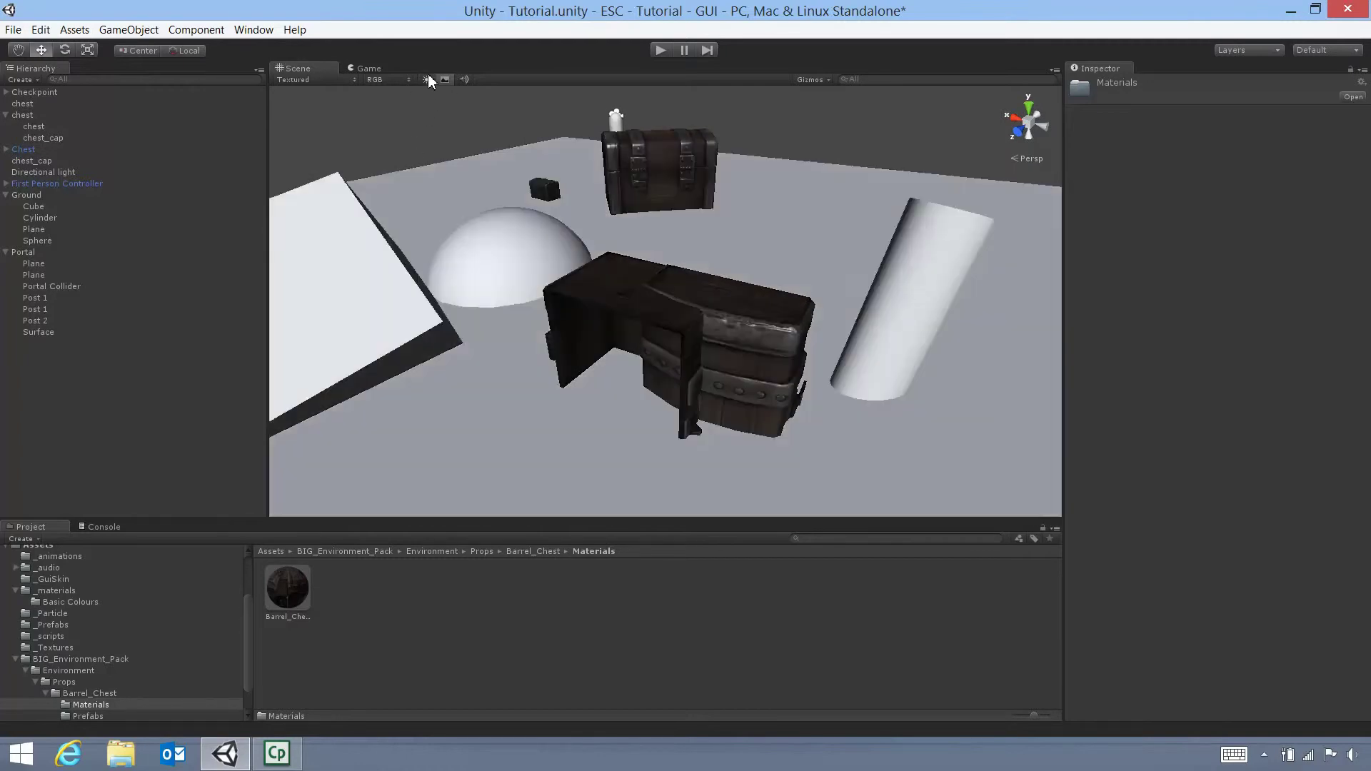
left_click_drag(545, 243, 516, 221, "alt")
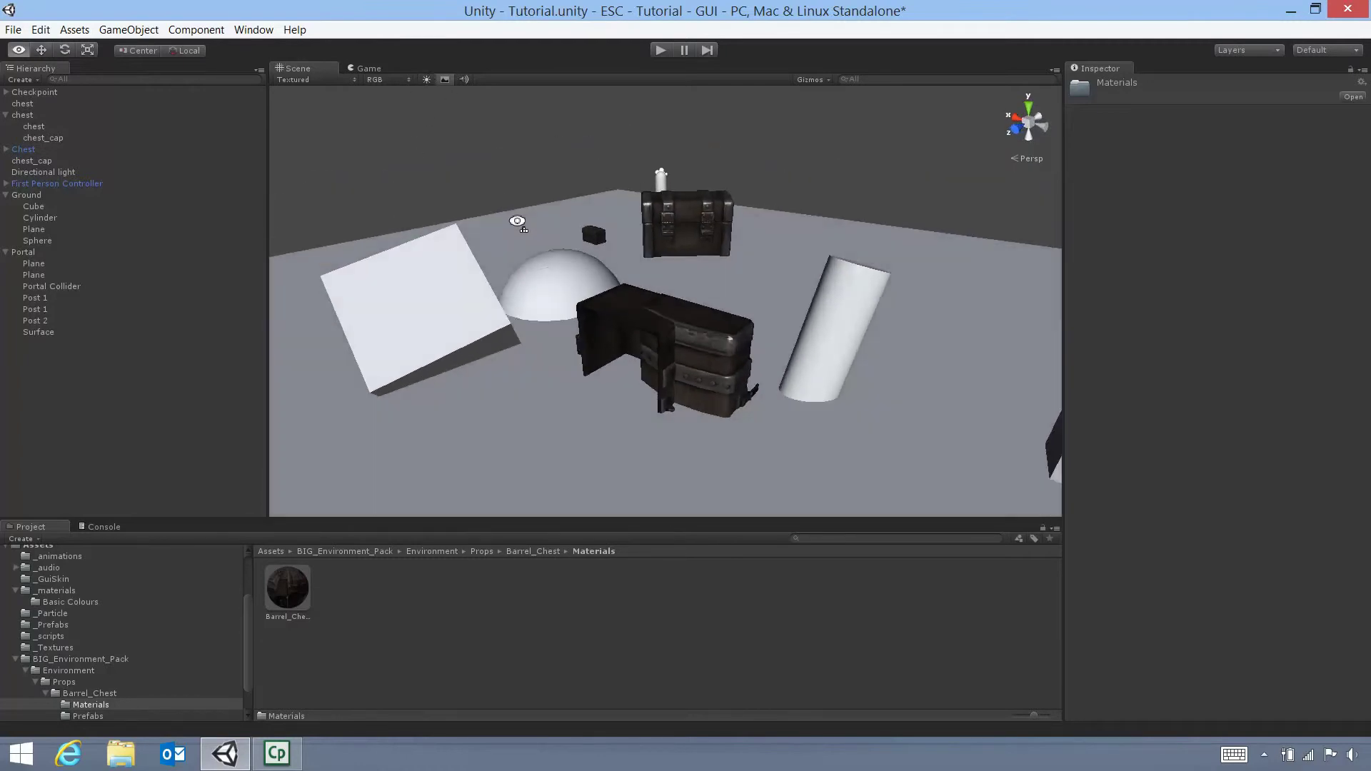
- Set the X rotation of the chest mesh and the chest_cap mesh to -90 each
left_click(620, 335)
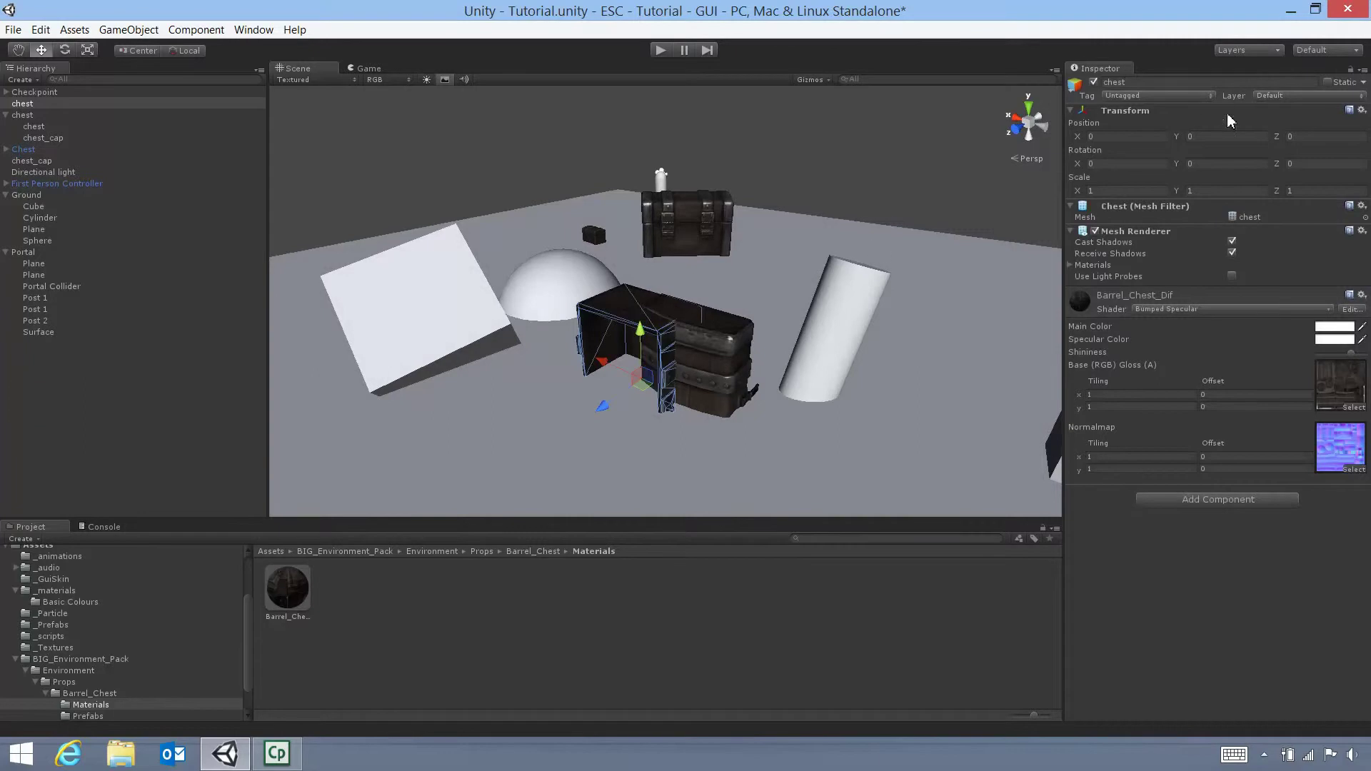
left_click(1144, 164)
type("90")
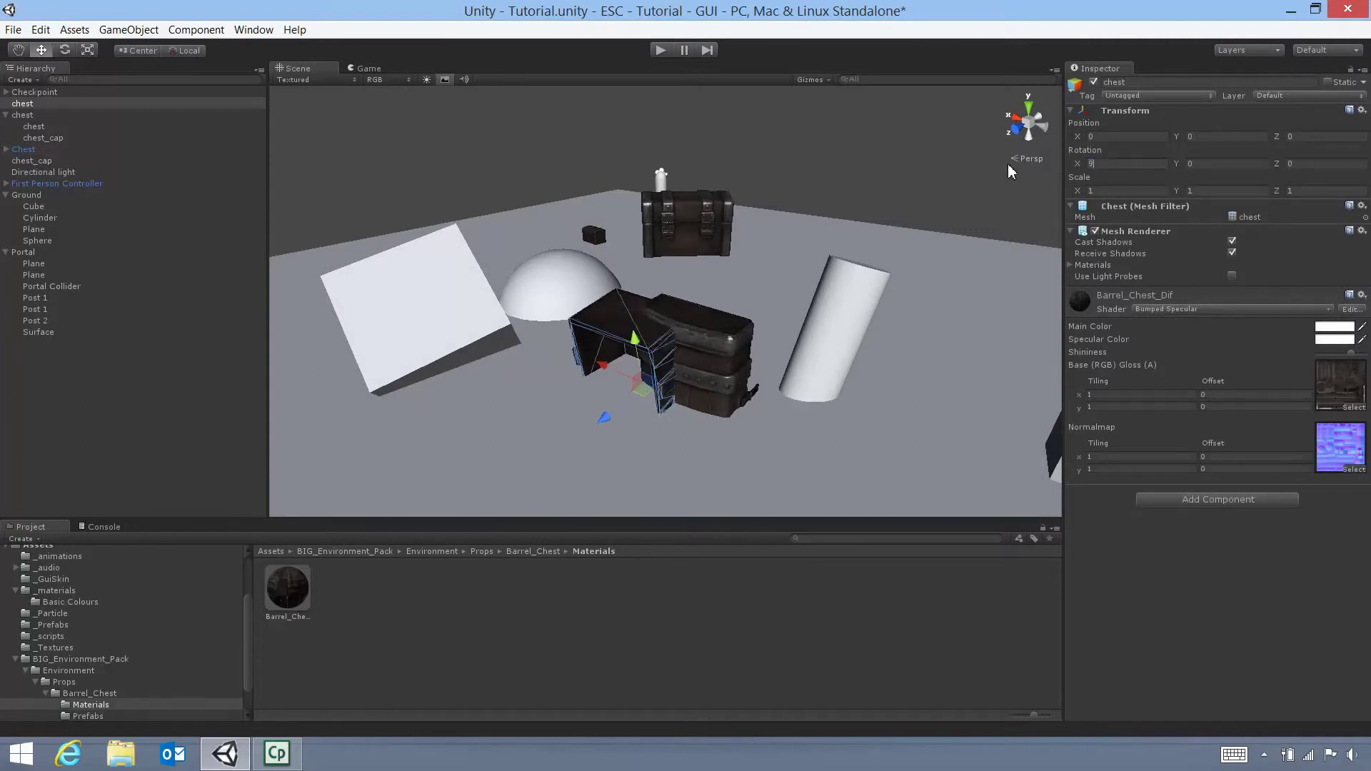
key("BackSpace")
key("BackSpace")
type("-90")
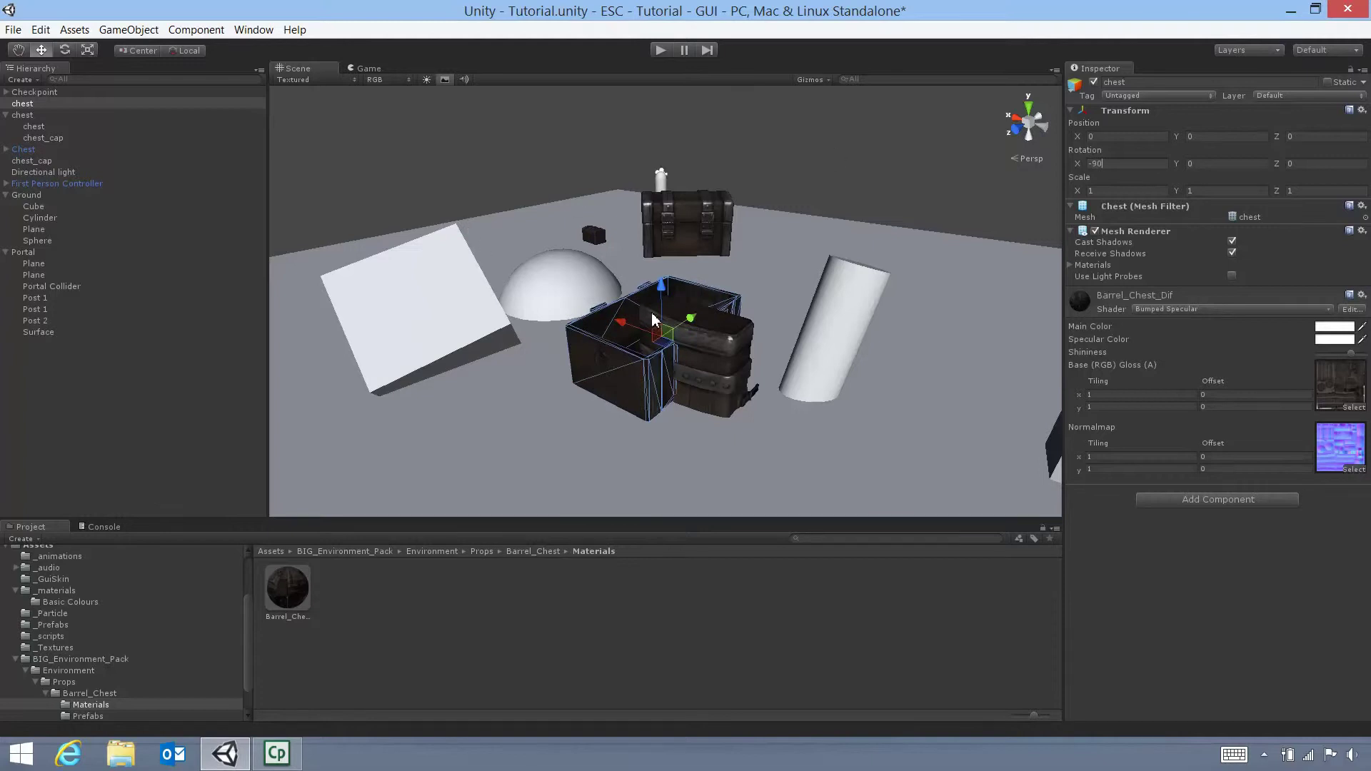
left_click(721, 392)
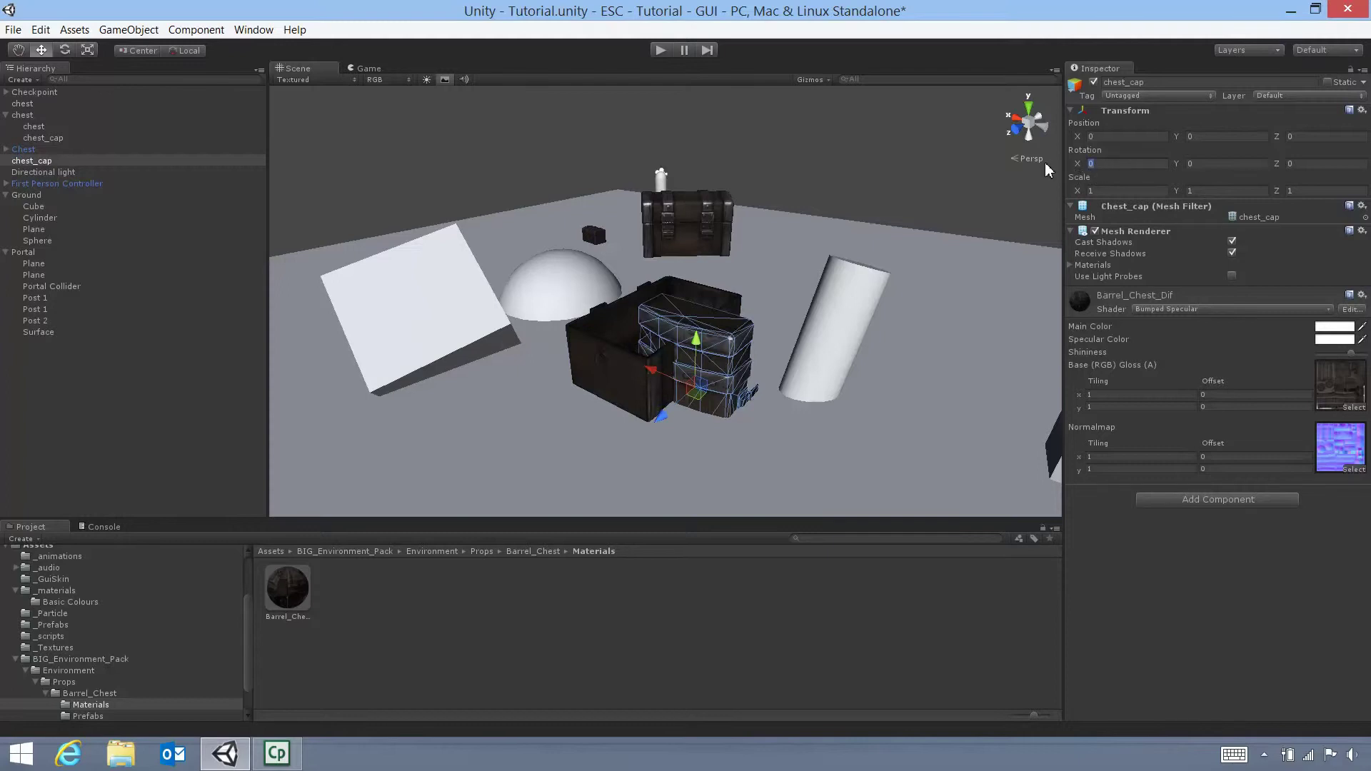
type("90")
- Move the chest_cap onto the chest as its lid and set its Y position to 1.5
left_click_drag(697, 335, 645, 303)
left_click_drag(624, 359, 683, 369, "alt")
scroll(684, 370, "up", 3)
left_click(1241, 135)
type("1.5")
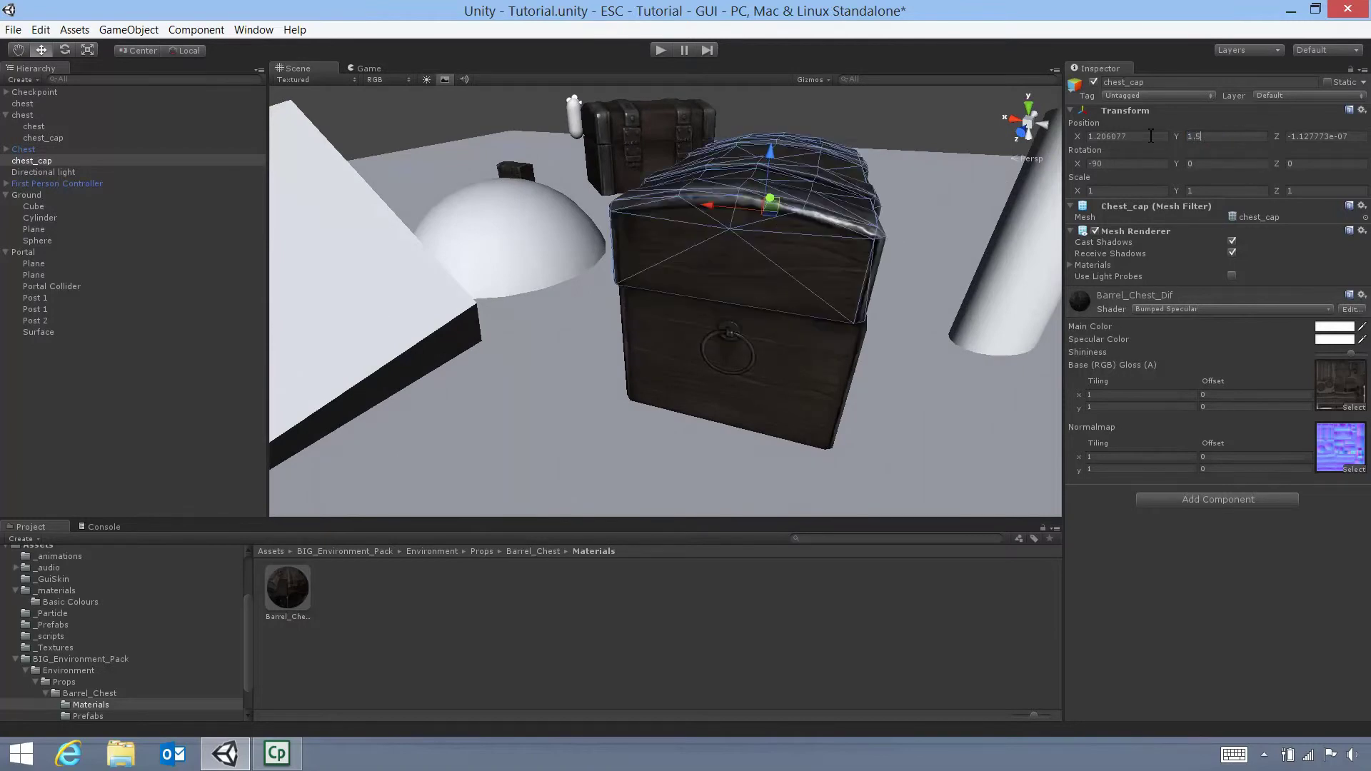
- Align the chest_cap with the chest's edges by setting its X position to 1.15 and Z position to 0
left_click_drag(893, 220, 1270, 166, "alt")
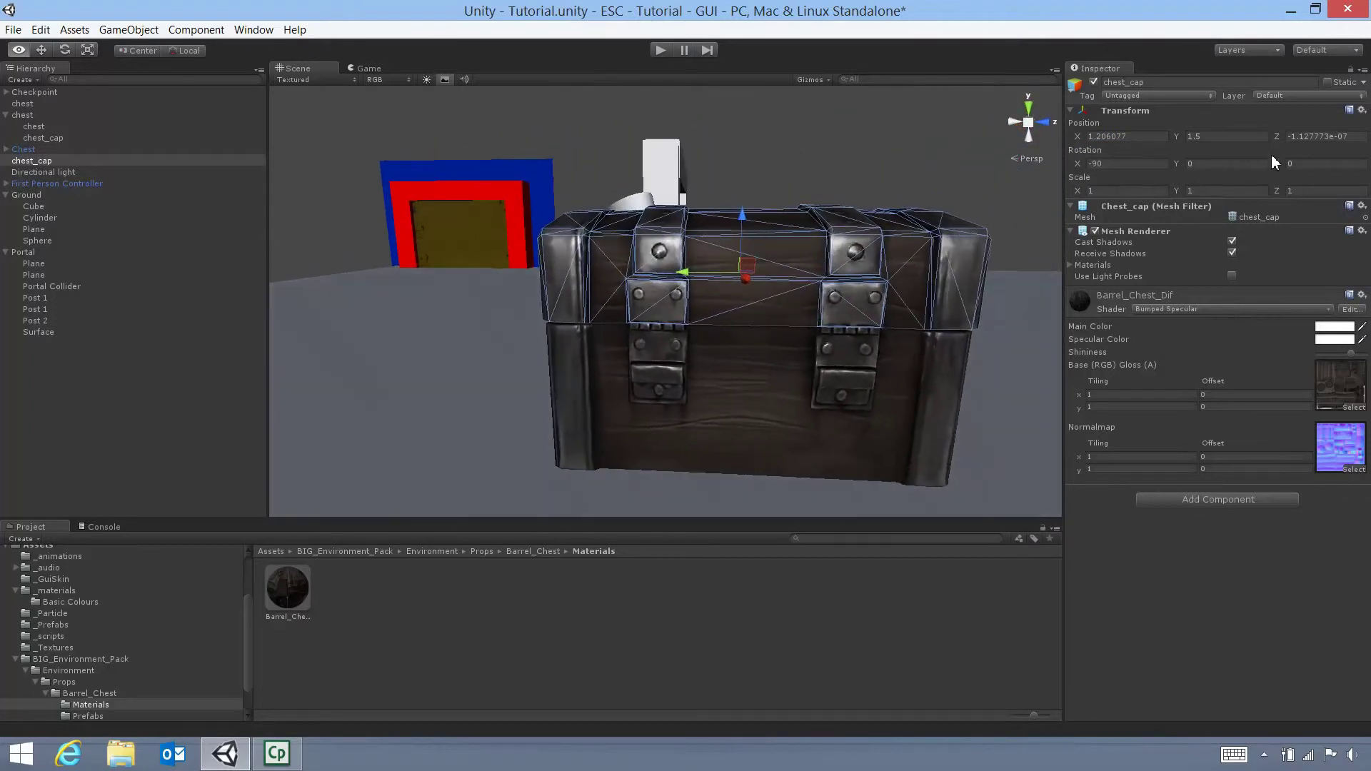
left_click_drag(687, 277, 370, 214)
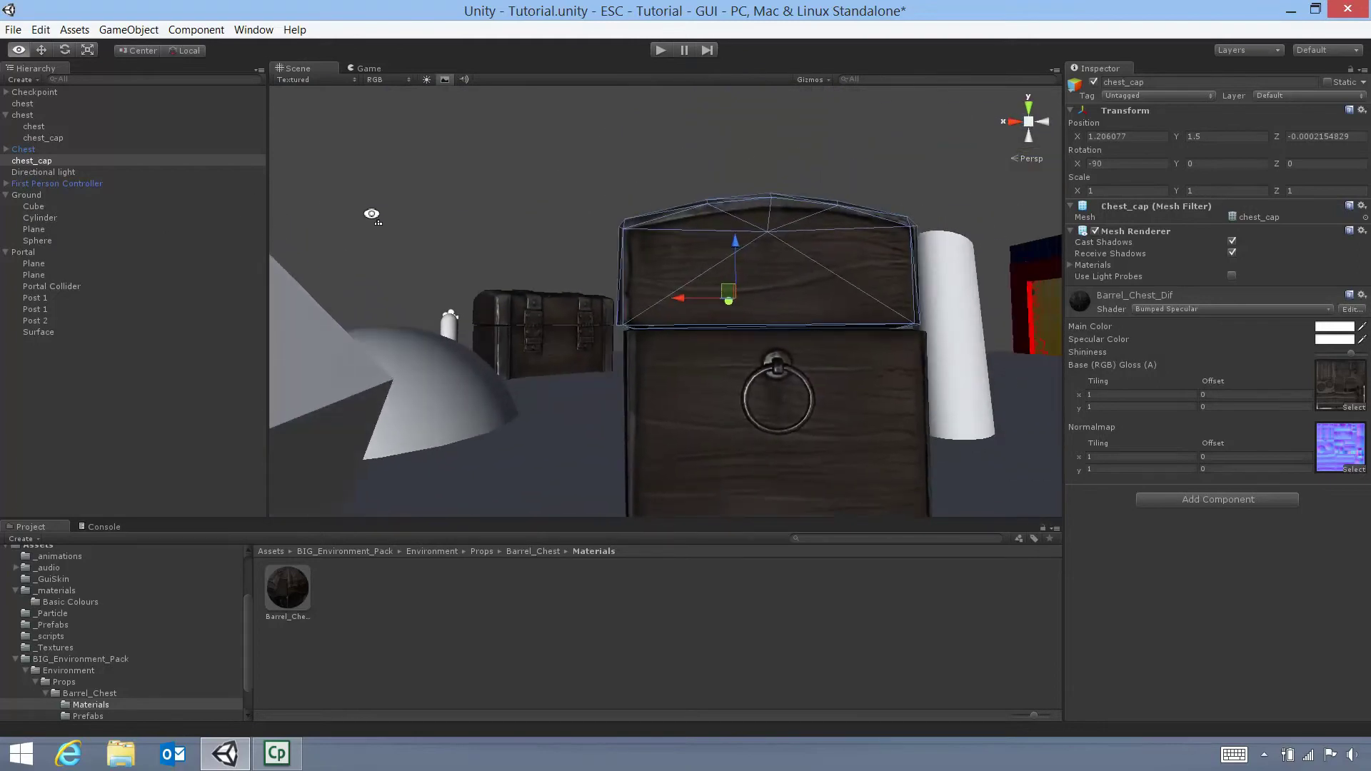
left_click(498, 191)
left_click(678, 241)
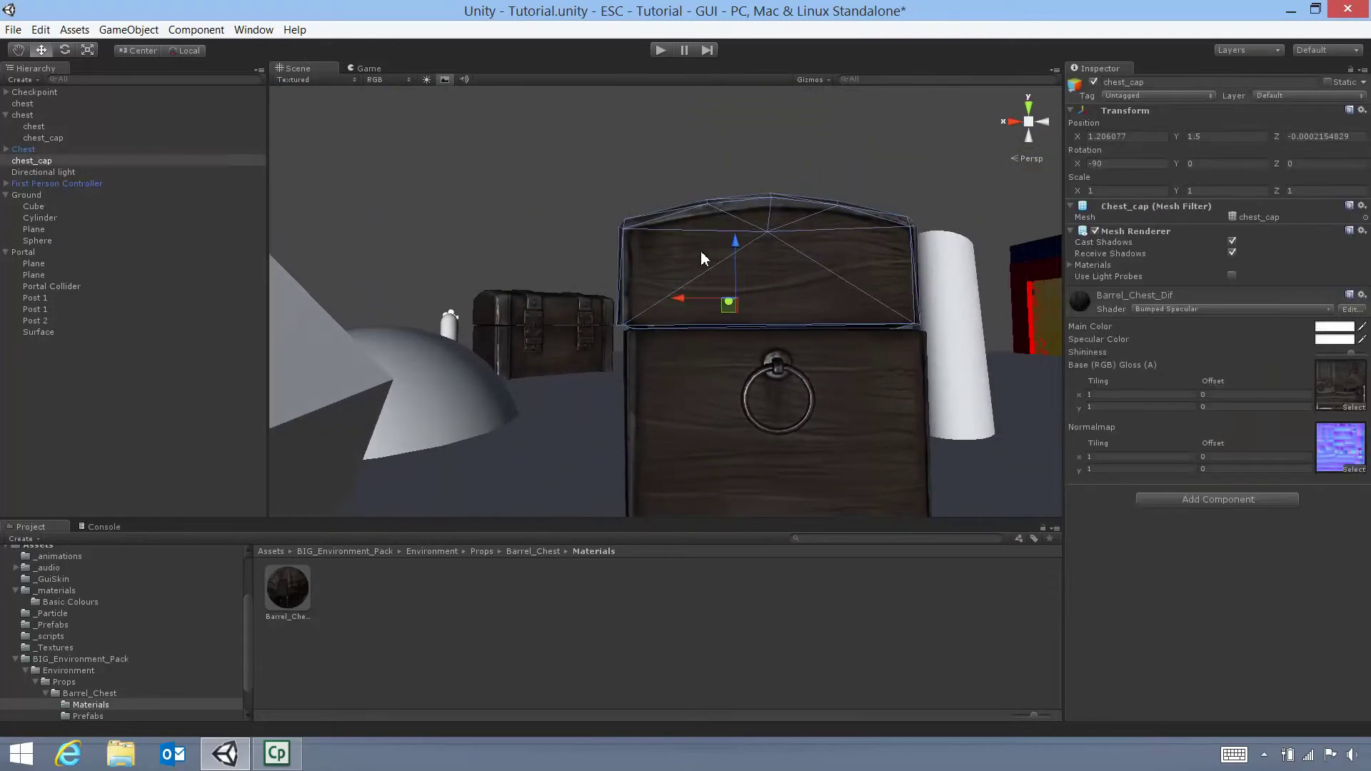
left_click_drag(683, 305, 685, 305)
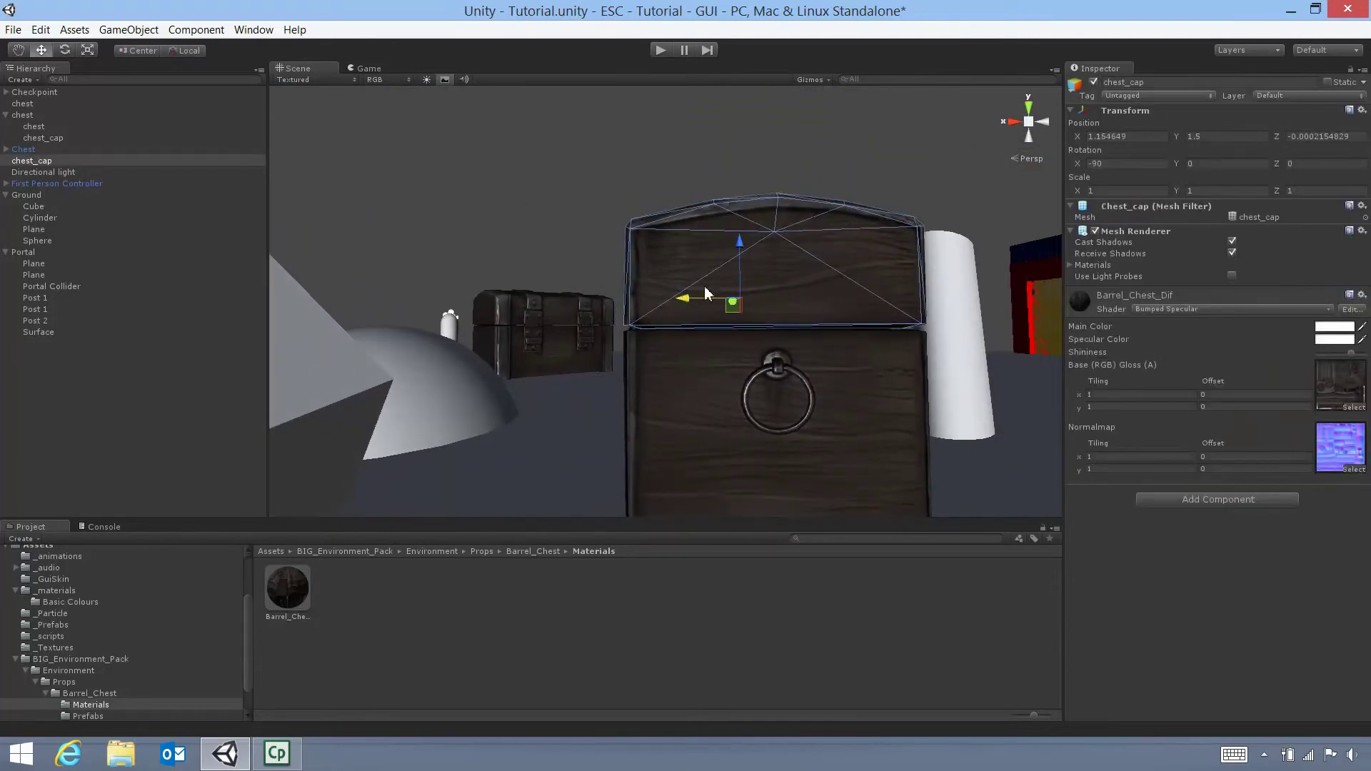
left_click(1138, 138)
type("1.15")
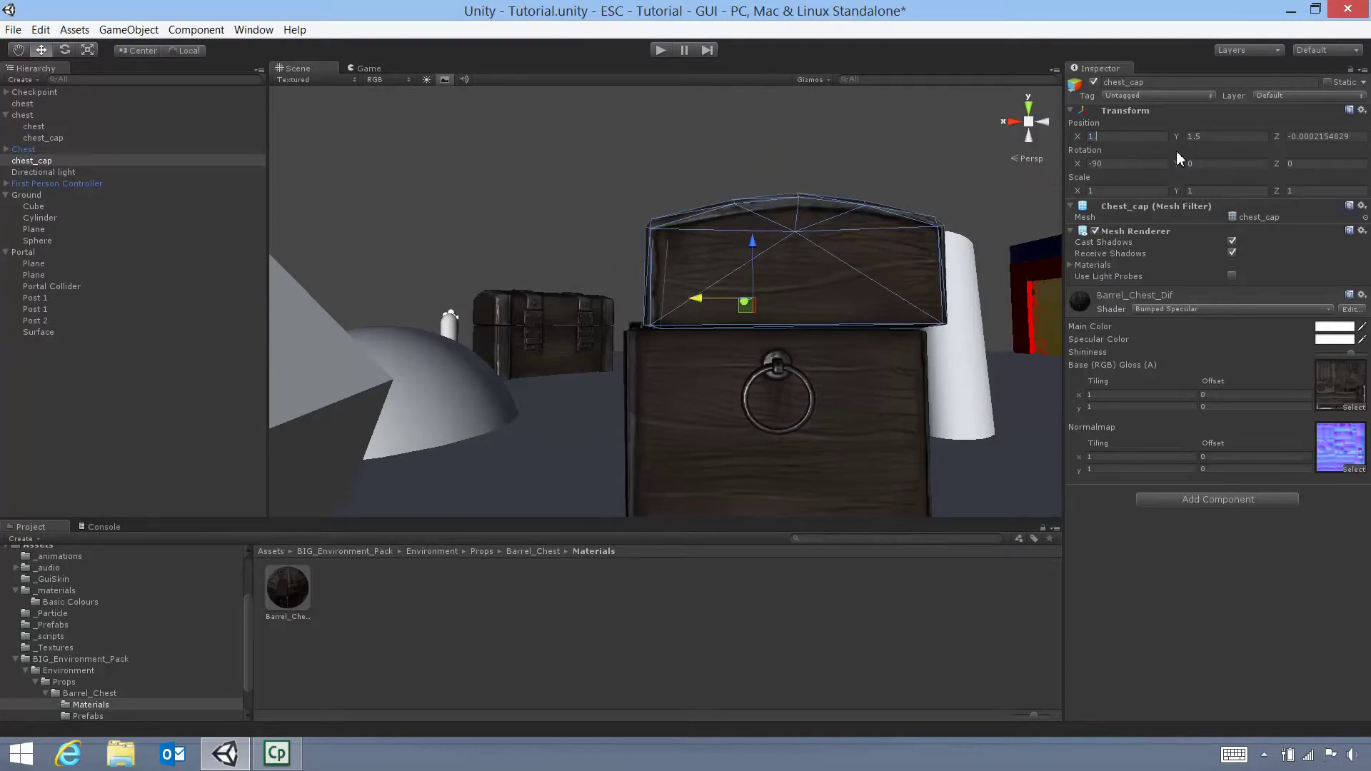
left_click(1350, 137)
type("0")
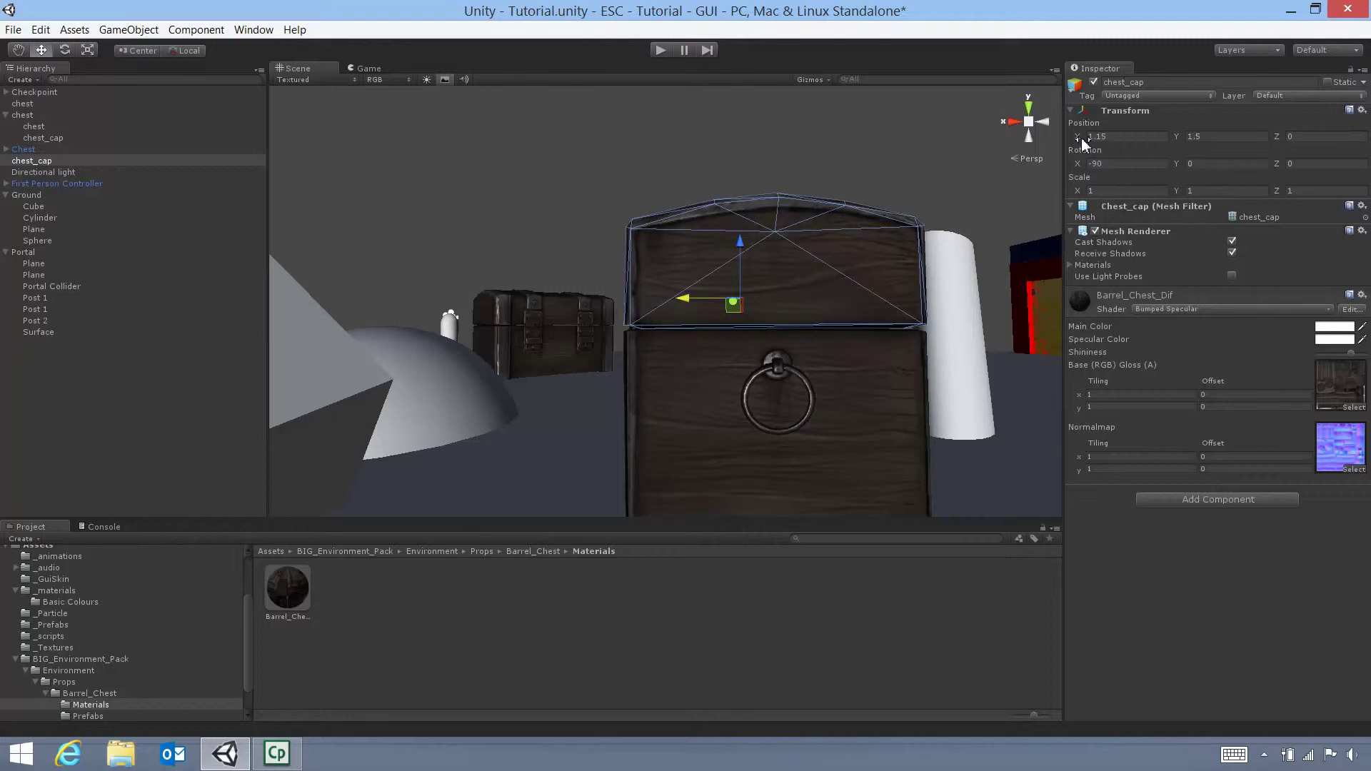
- Delete the other large chest group, the parent object with its own chest and chest_cap children
left_click_drag(555, 222, 421, 234, "alt")
scroll(421, 233, "down", 5)
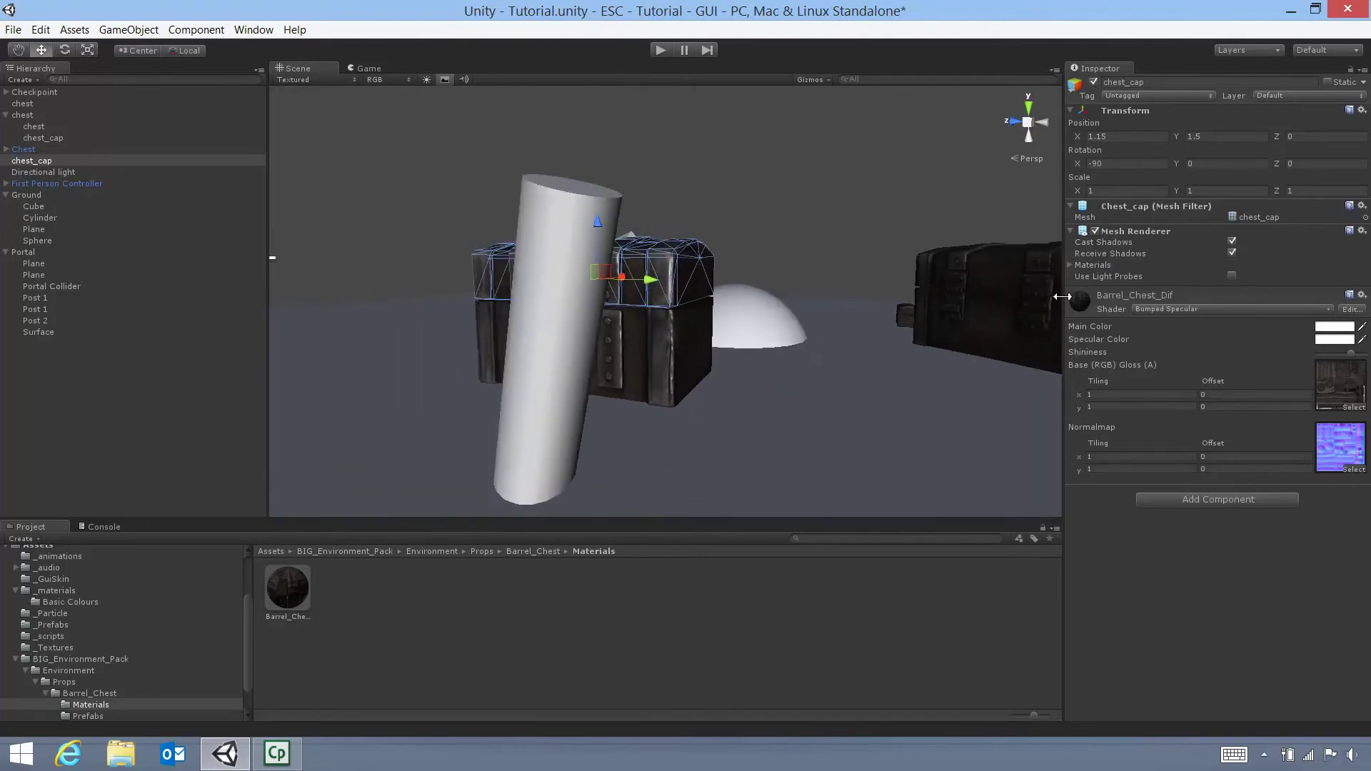
left_click(1020, 301)
left_click(175, 113)
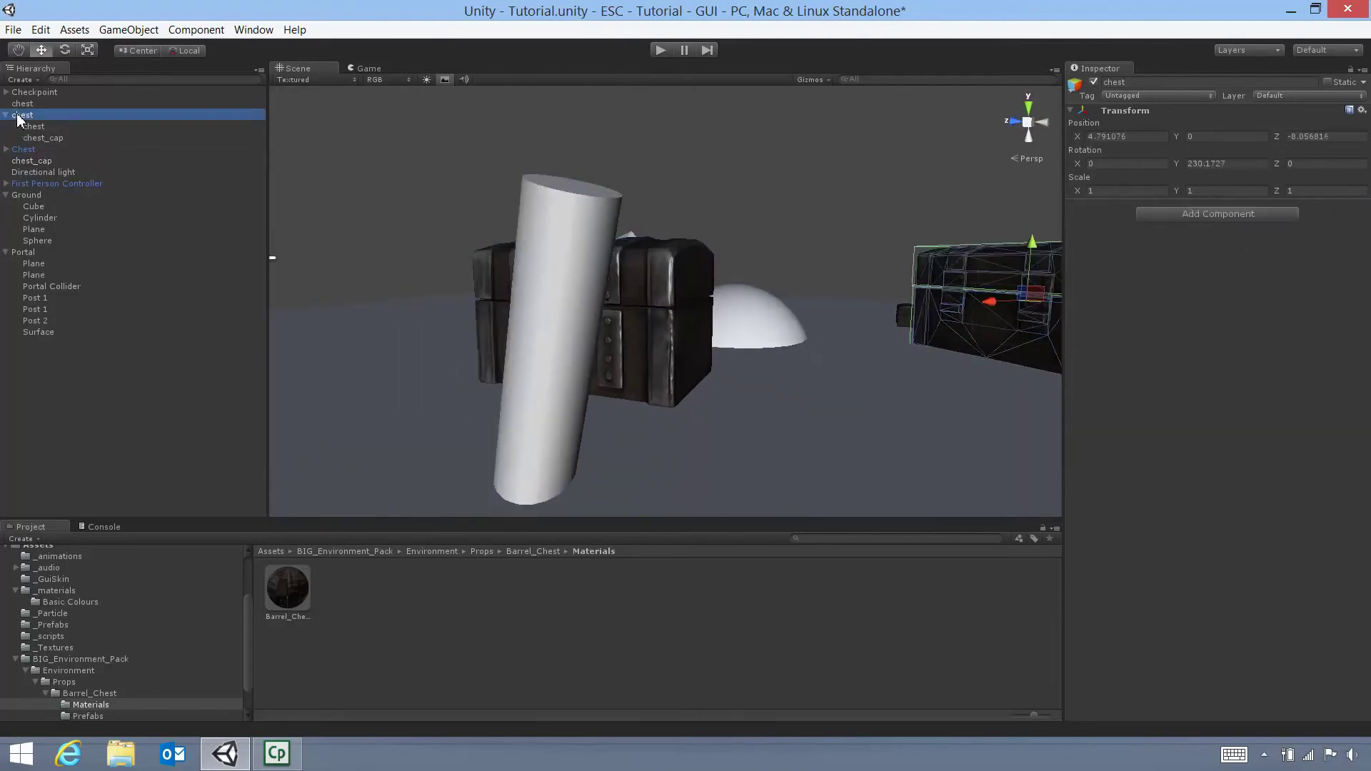
key("Delete")
- Delete the small Chest prefab instance from the scene and collapse the Ground and Portal groups
left_click_drag(477, 195, 654, 243, "alt")
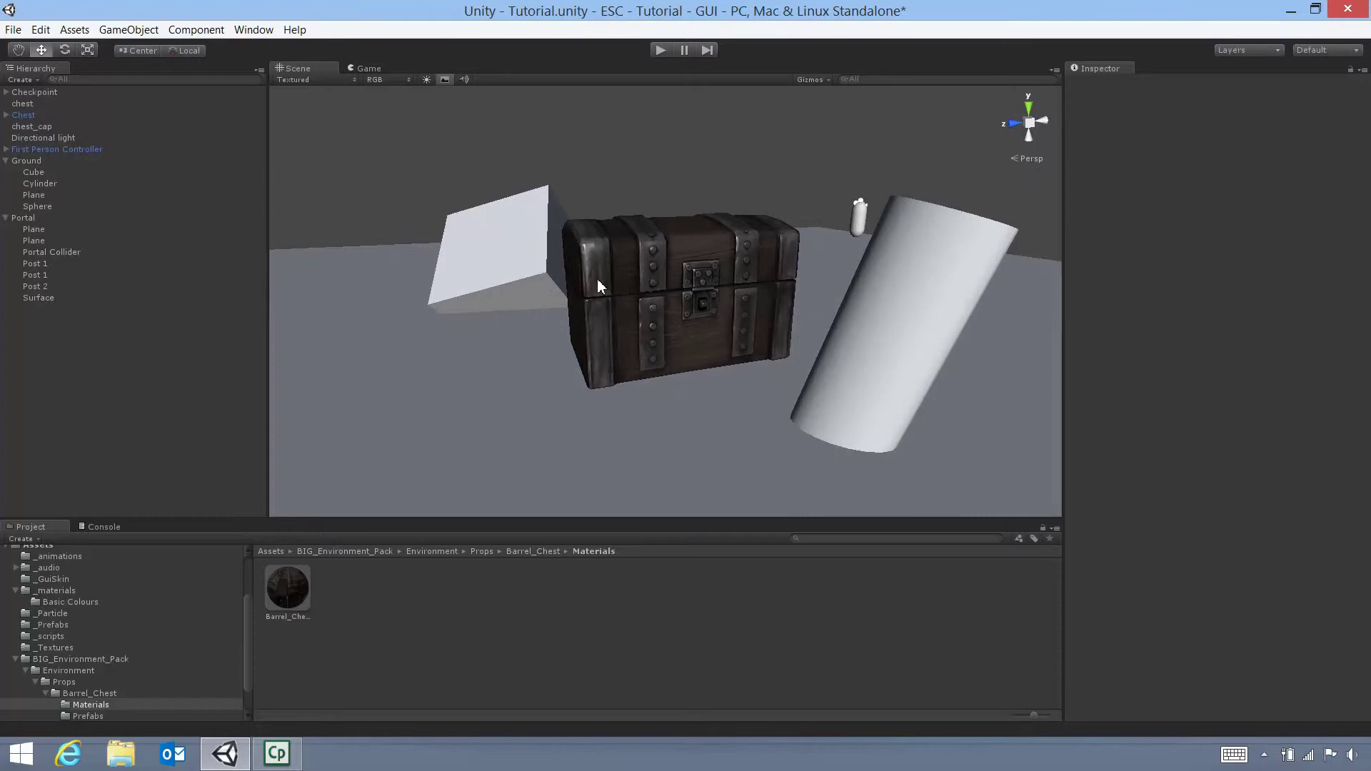
left_click(21, 115)
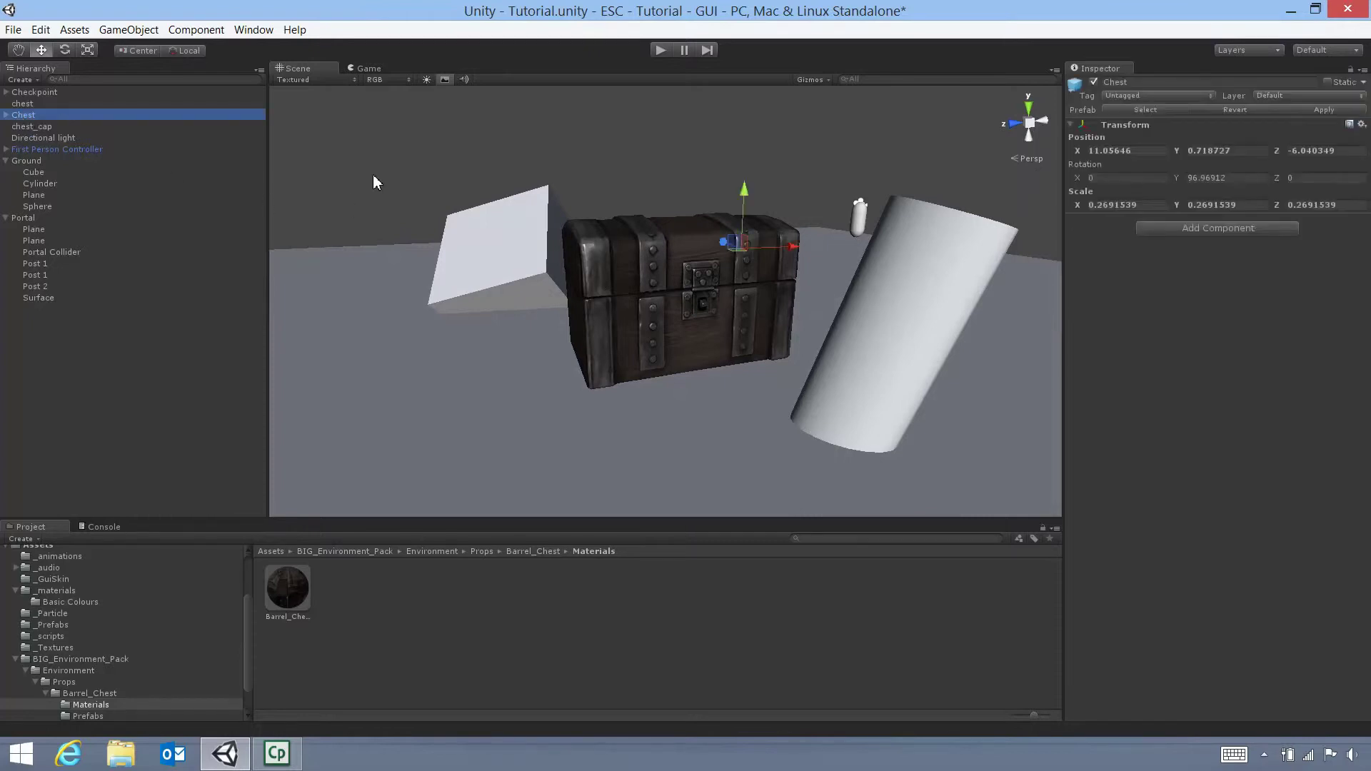
key("f")
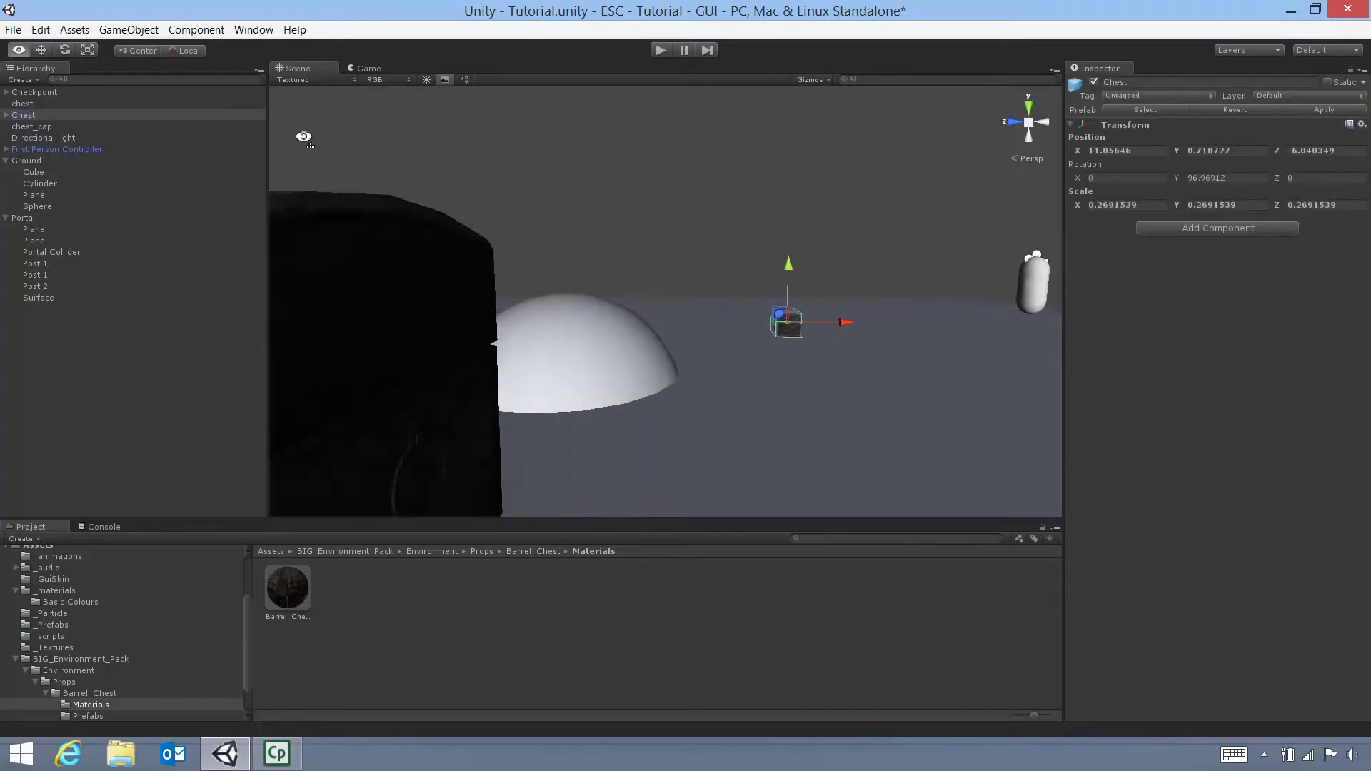
left_click_drag(304, 136, 300, 137, "alt")
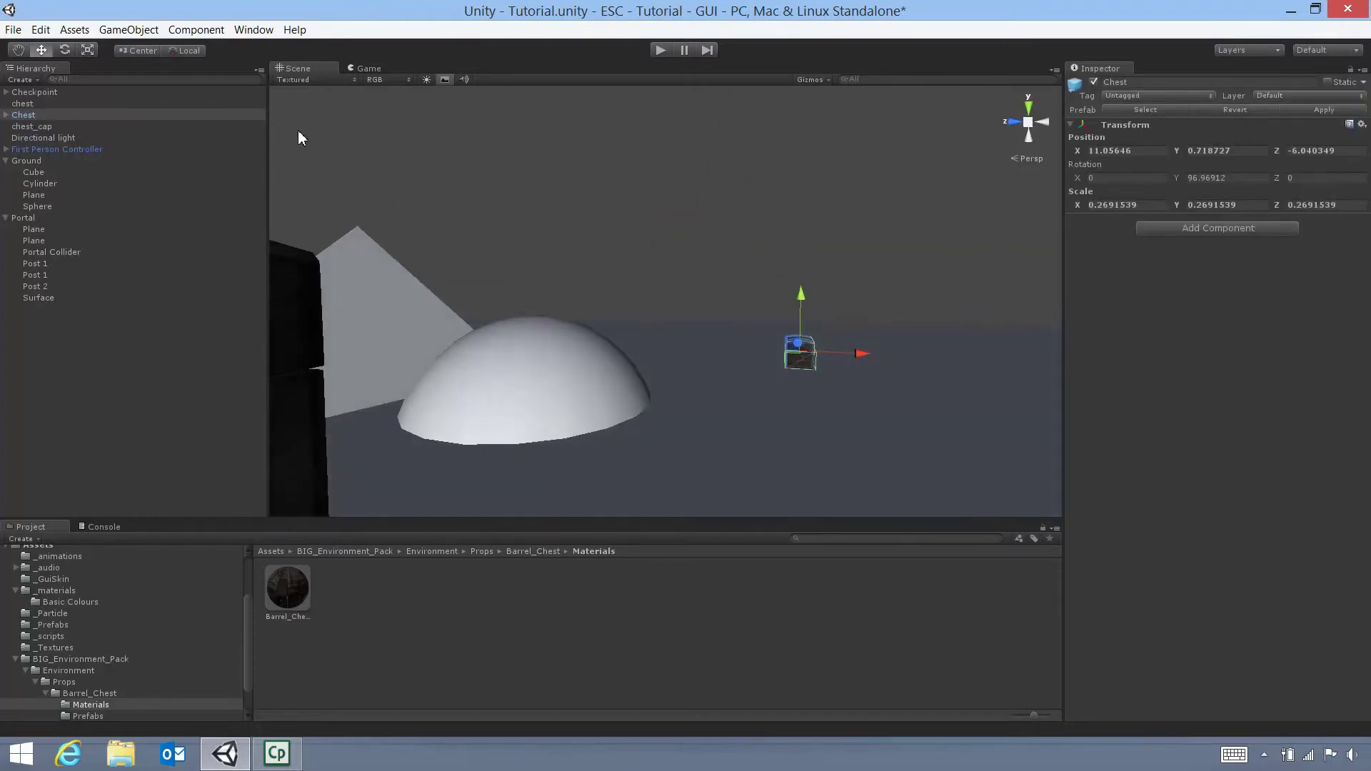
key("Delete")
left_click(5, 150)
left_click(6, 162)
- Create an empty game object to serve as the parent of the chest and chest_cap meshes
left_click_drag(295, 179, 742, 314, "alt")
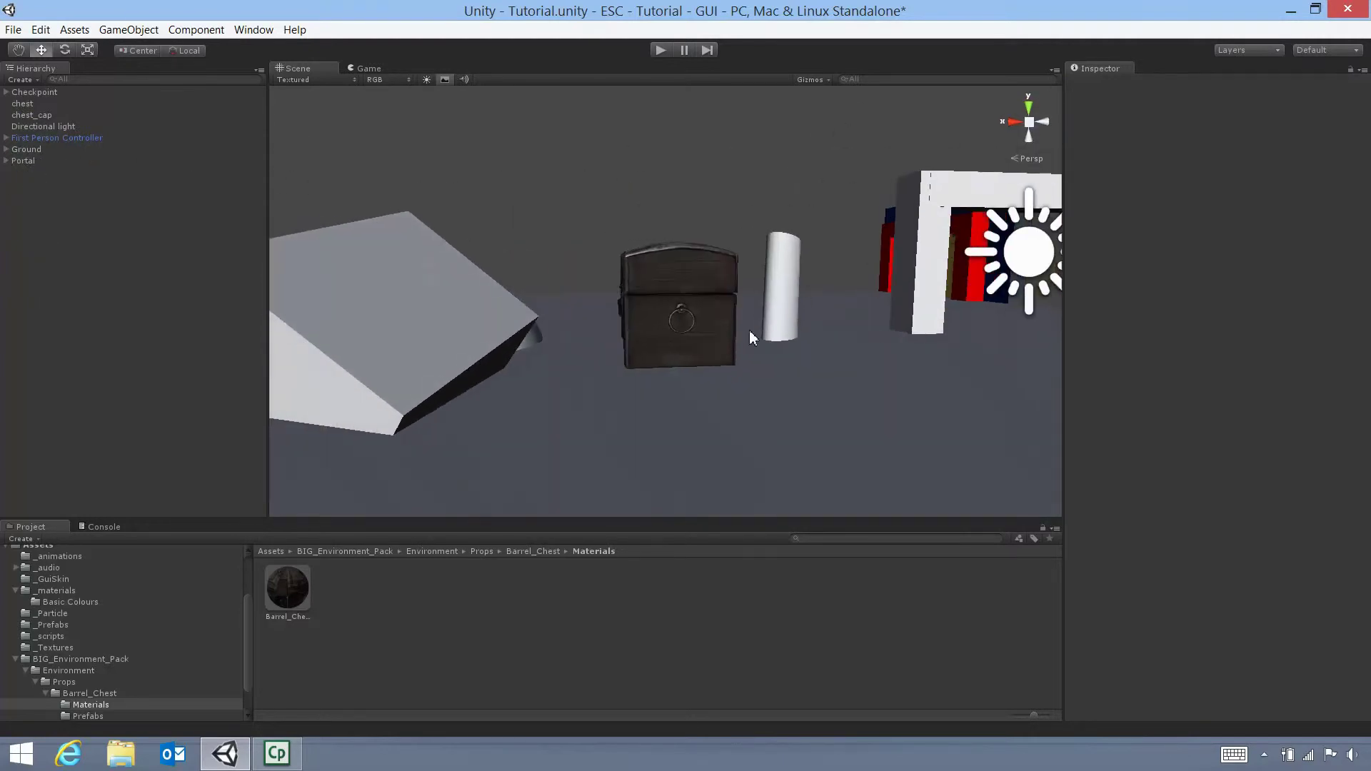
left_click(731, 330)
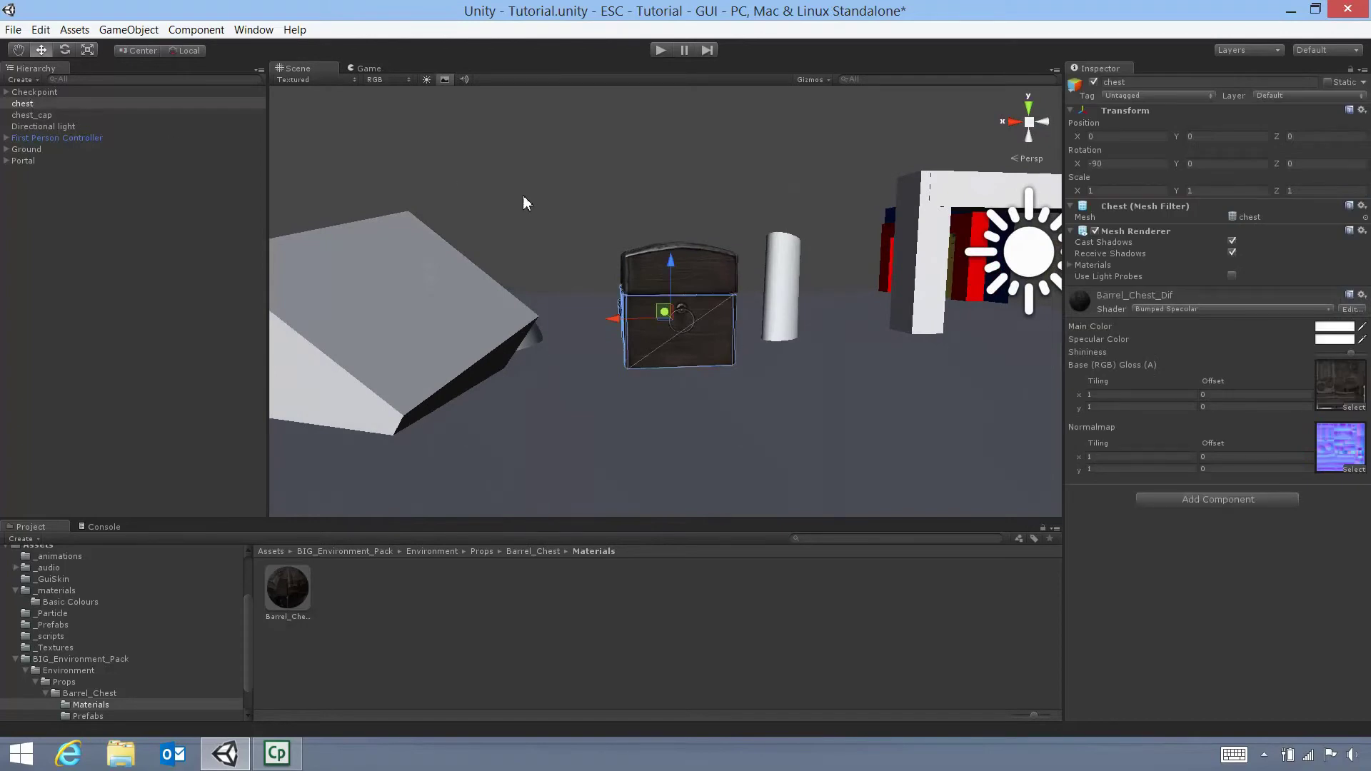
left_click(642, 263)
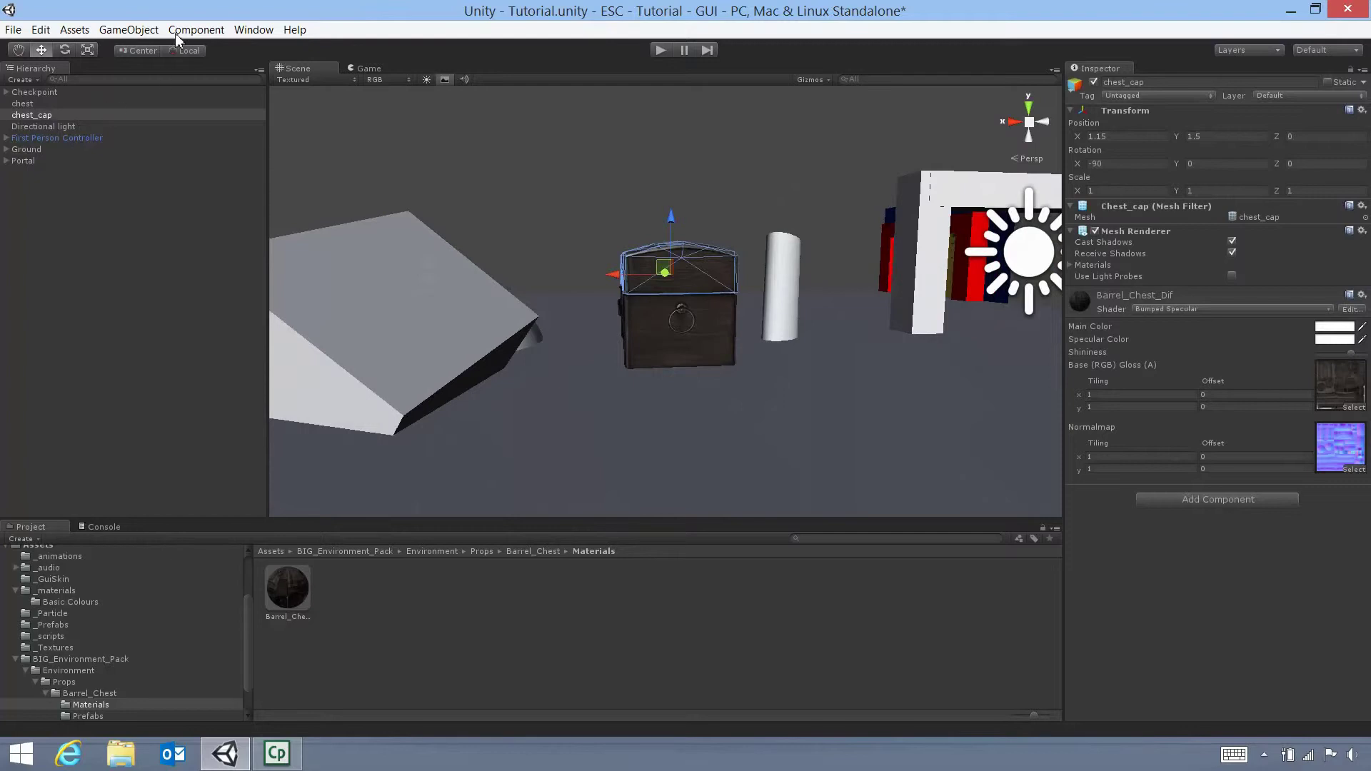
left_click(128, 30)
left_click(135, 51)
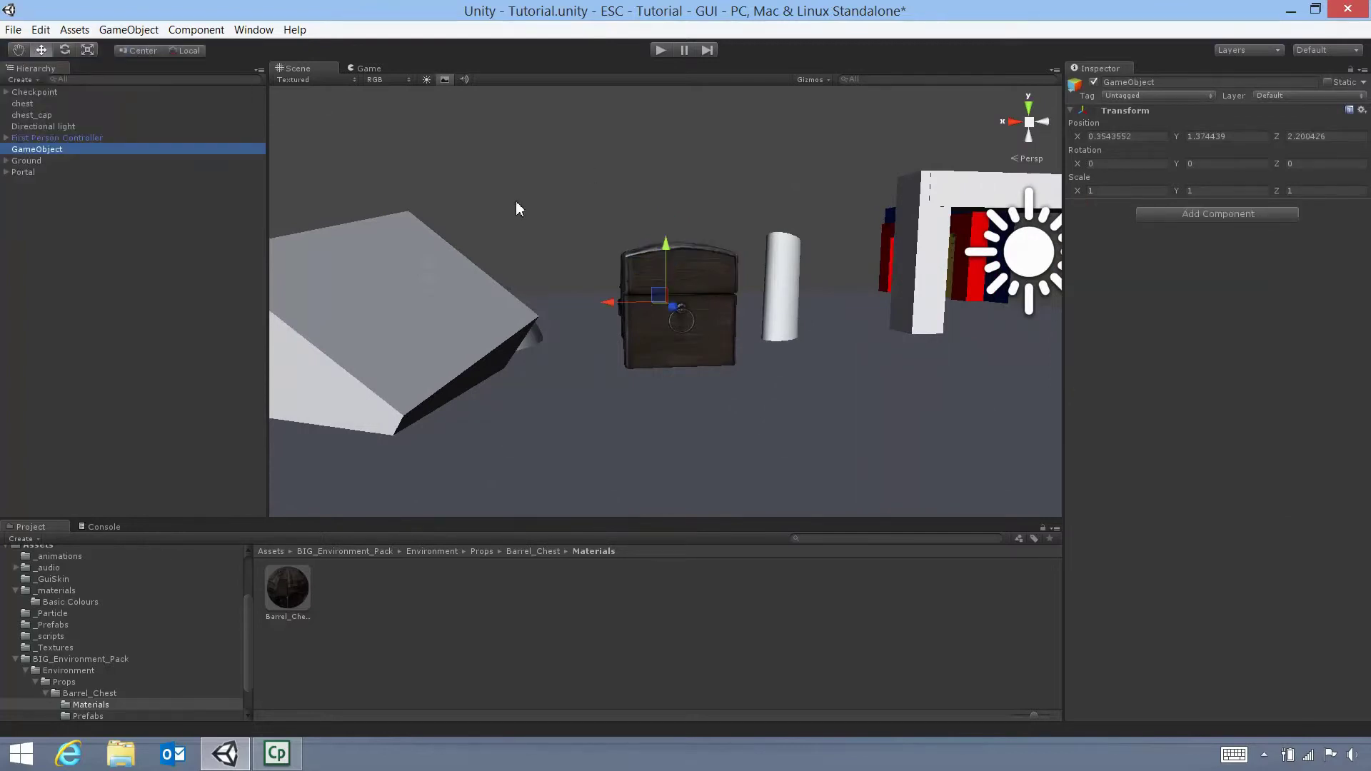
- Move the empty object into the middle of the assembled chest, at about Y 1.27 and Z -0.53
right_click_drag(589, 212, 834, 279)
key("f")
left_click_drag(767, 328, 571, 294)
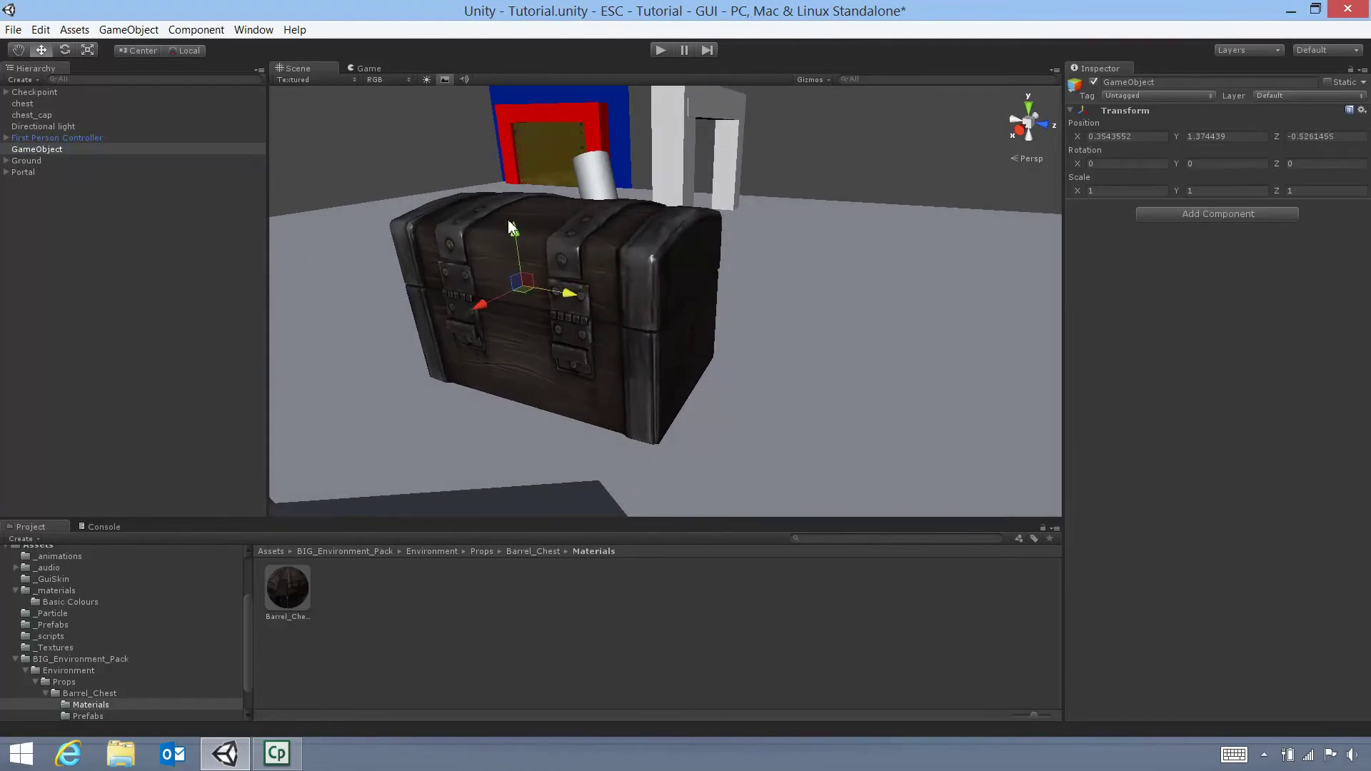
left_click_drag(517, 239, 517, 246)
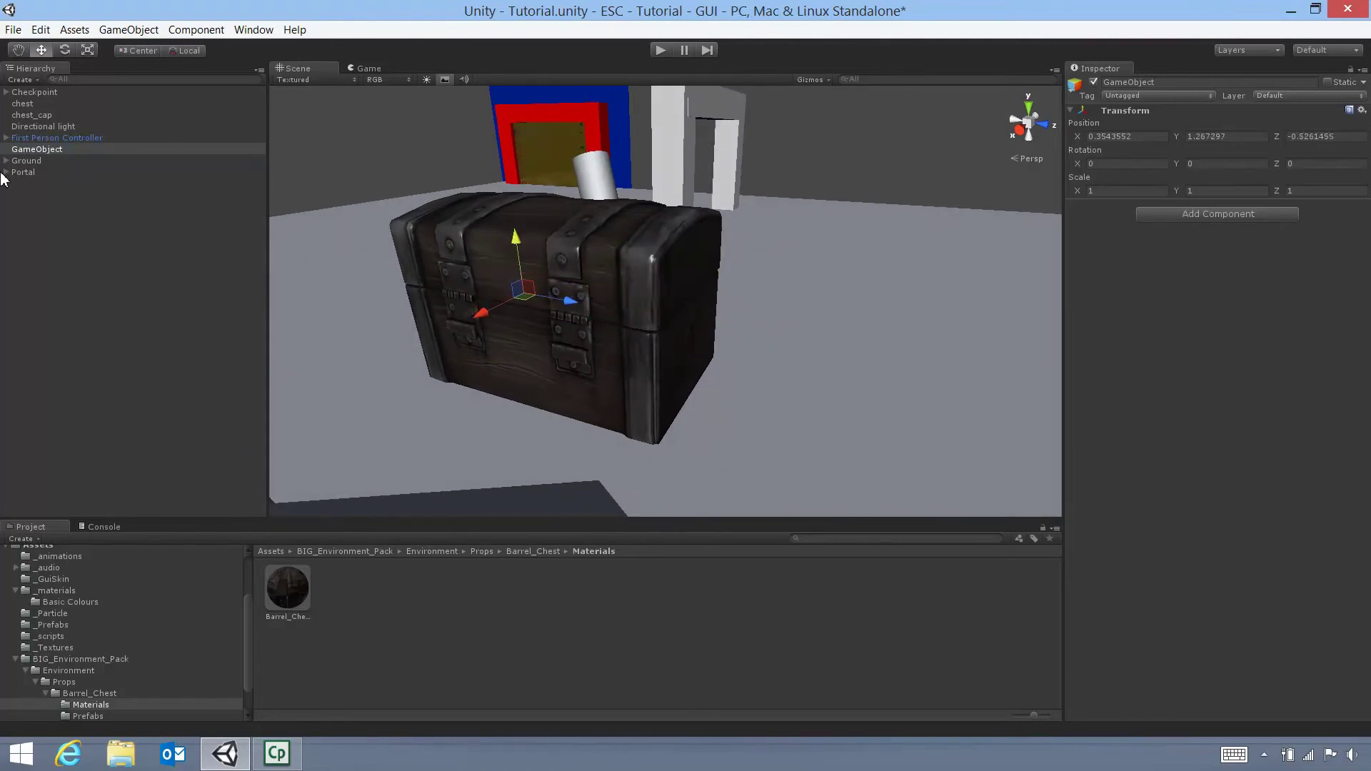
- Rename the empty game object to Chest
left_click(1177, 83)
key("BackSpace")
type("Chest")
key("Return")
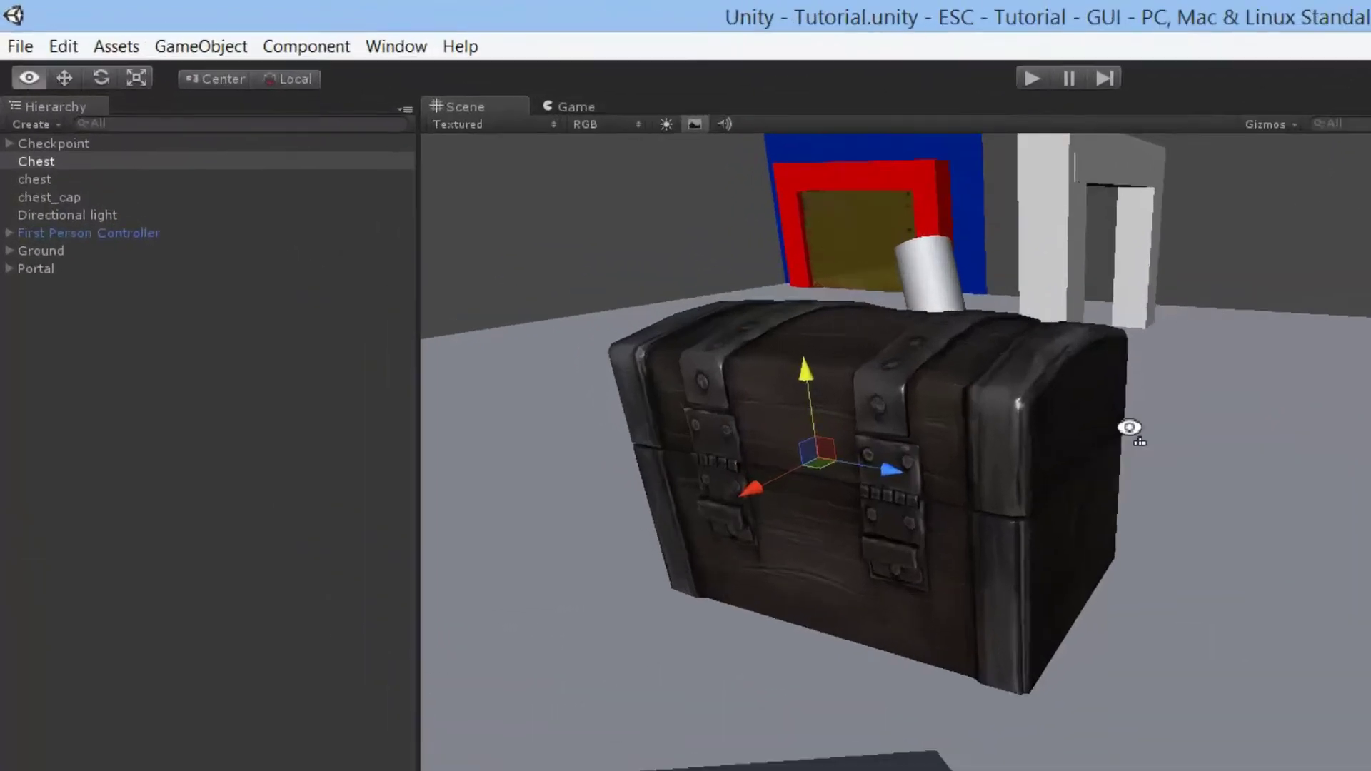
- Make the chest and chest_cap meshes children of the Chest object and expand it to check both parts
left_click_drag(730, 276, 187, 350, "alt")
left_click(56, 289)
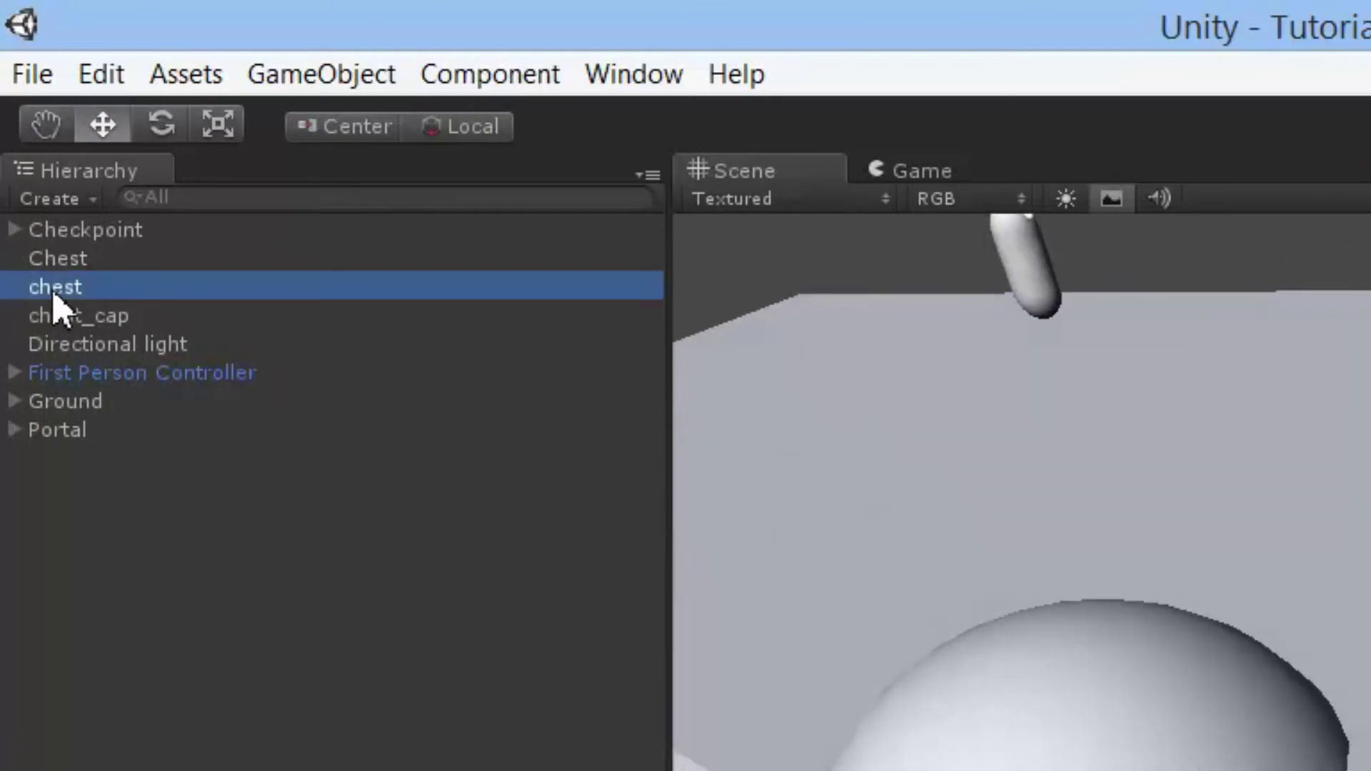
left_click(65, 318, "shift")
left_click_drag(68, 314, 83, 263)
left_click(63, 265)
left_click(16, 260)
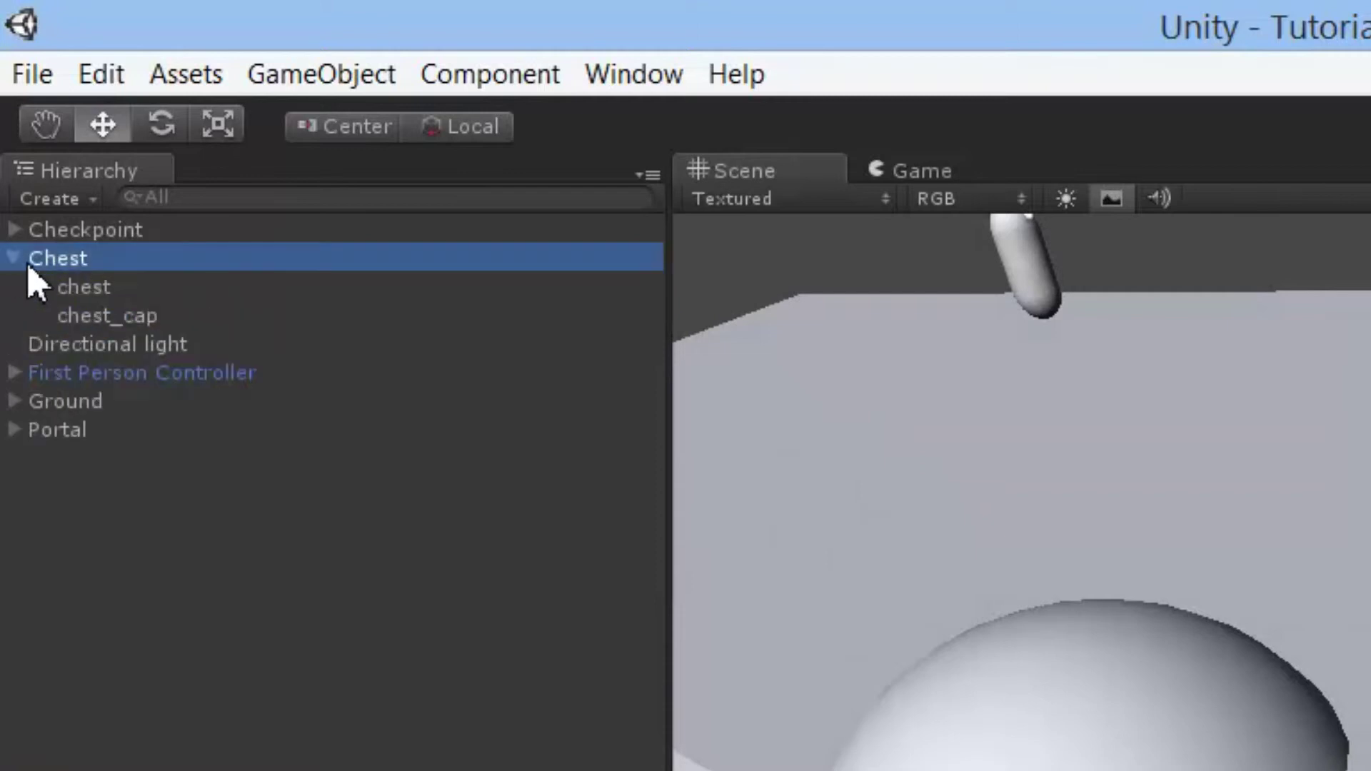
left_click(91, 291)
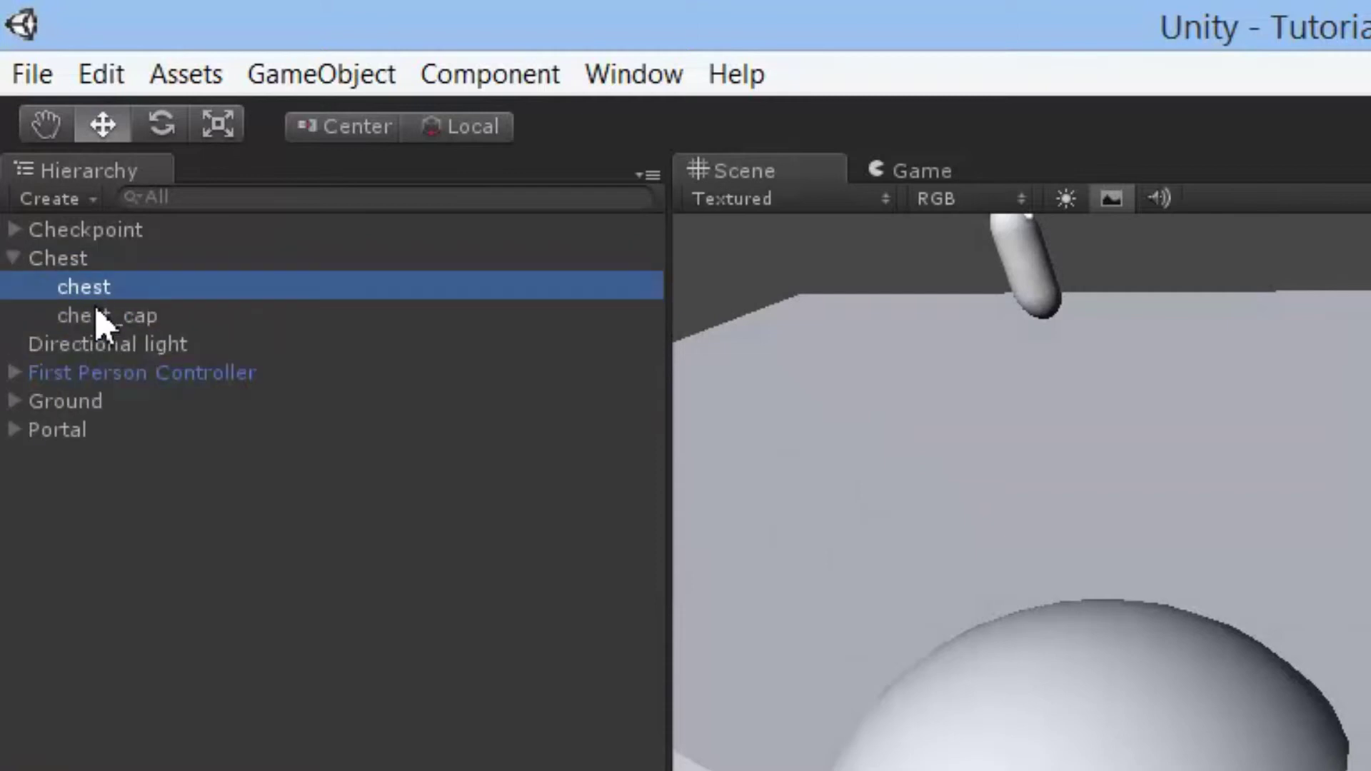
left_click(96, 314)
left_click(84, 292)
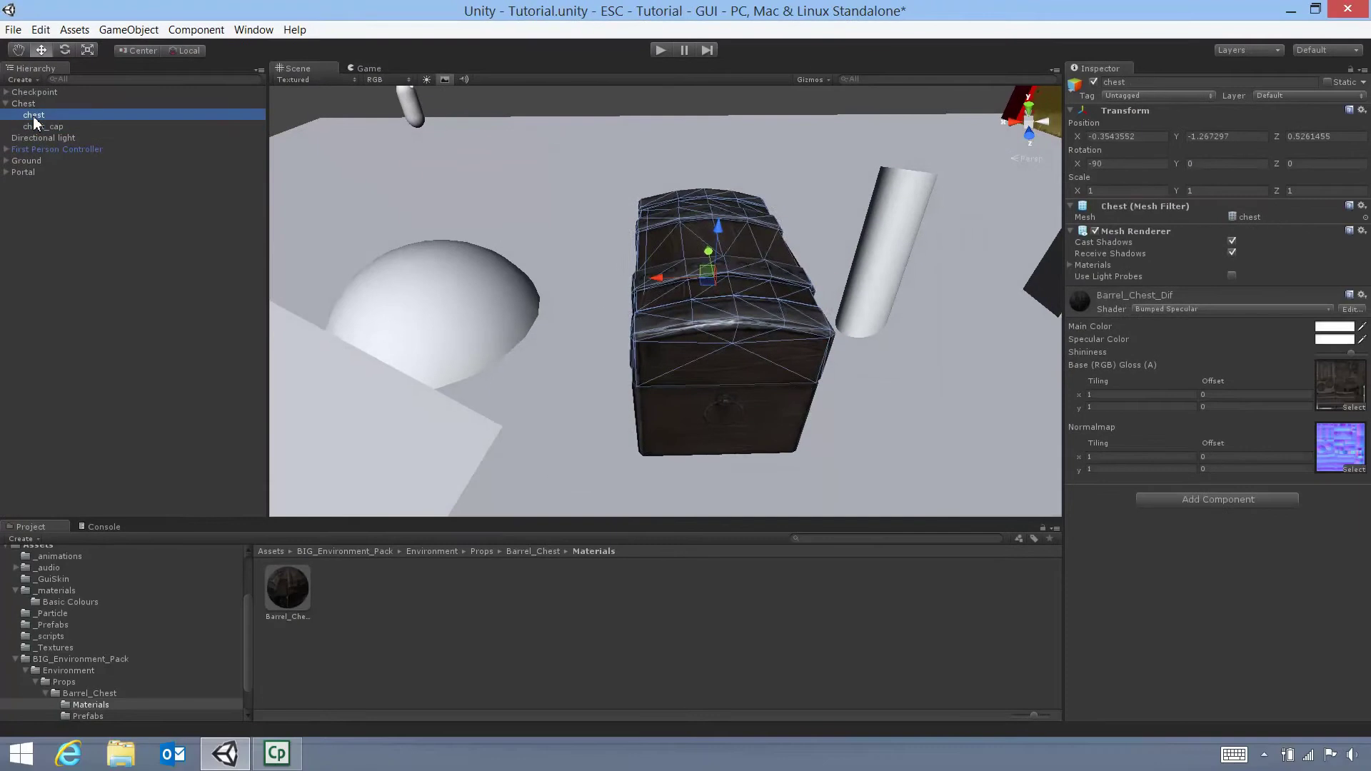
- Add an Animation component to the chest_cap, searching the component list for "anim"
left_click_drag(619, 277, 446, 90, "alt")
left_click(561, 203)
left_click_drag(525, 247, 707, 350, "alt")
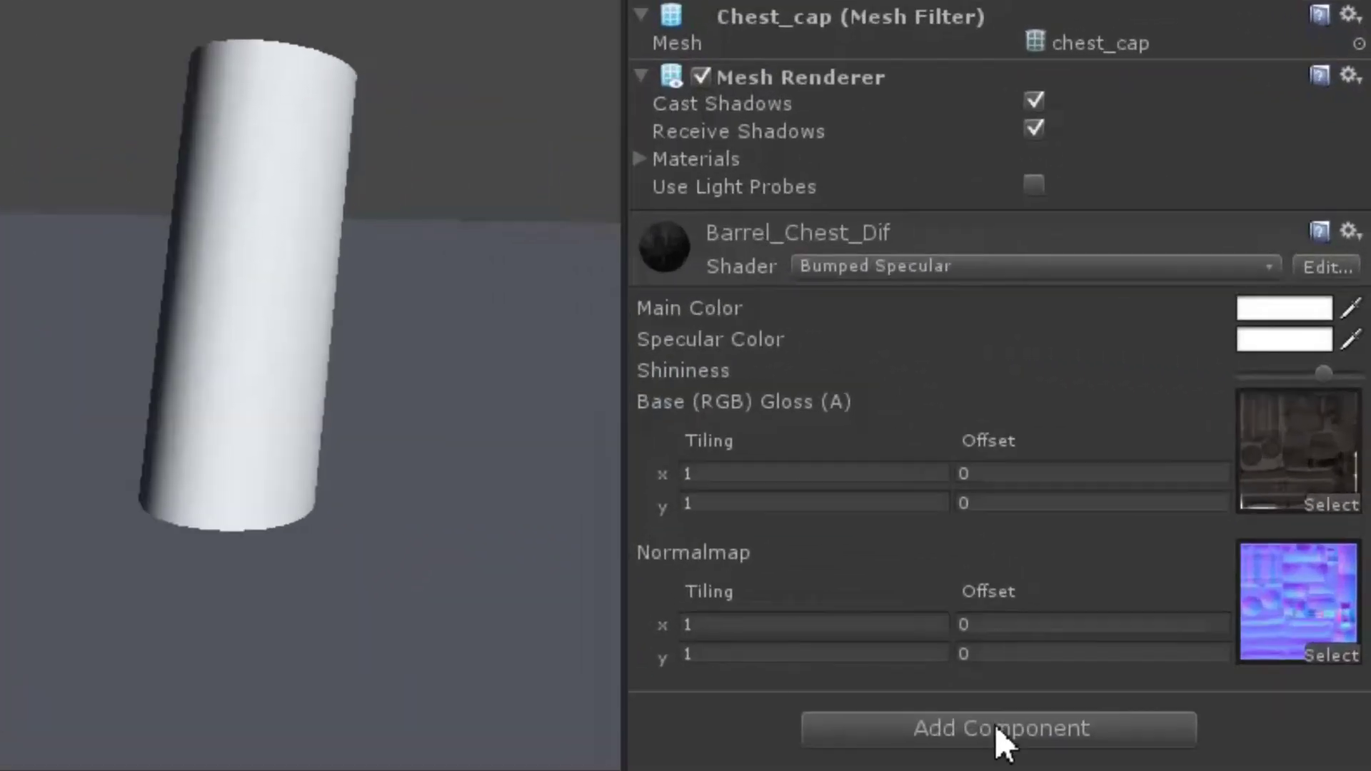
left_click(1089, 629)
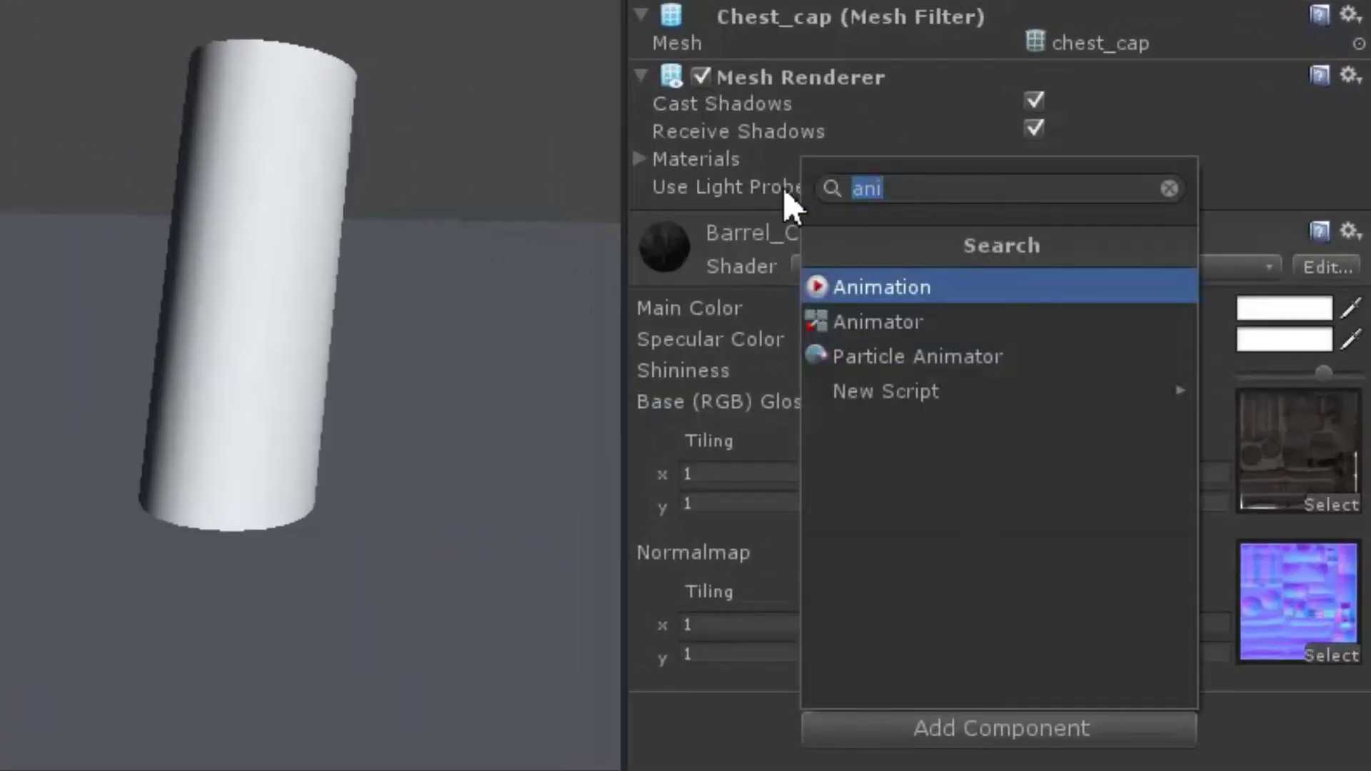
key("BackSpace")
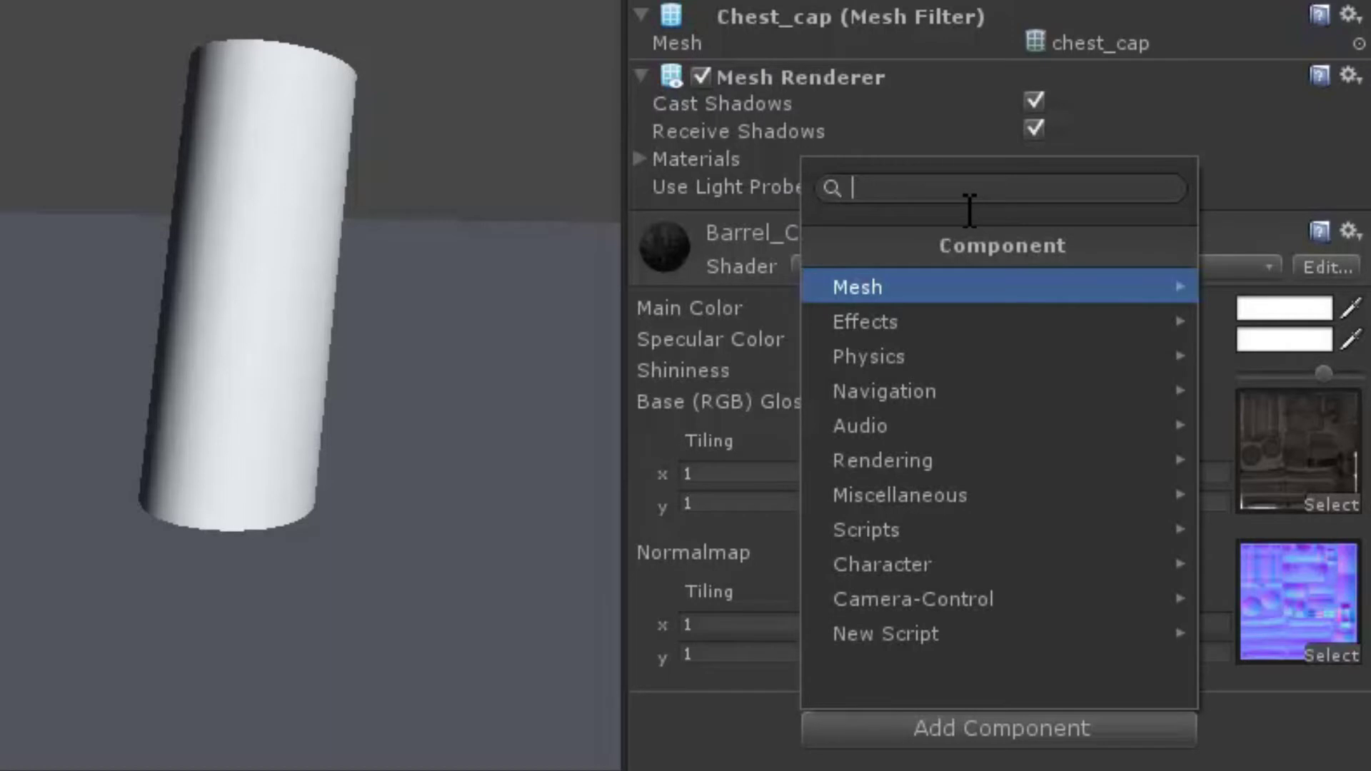
type("anim")
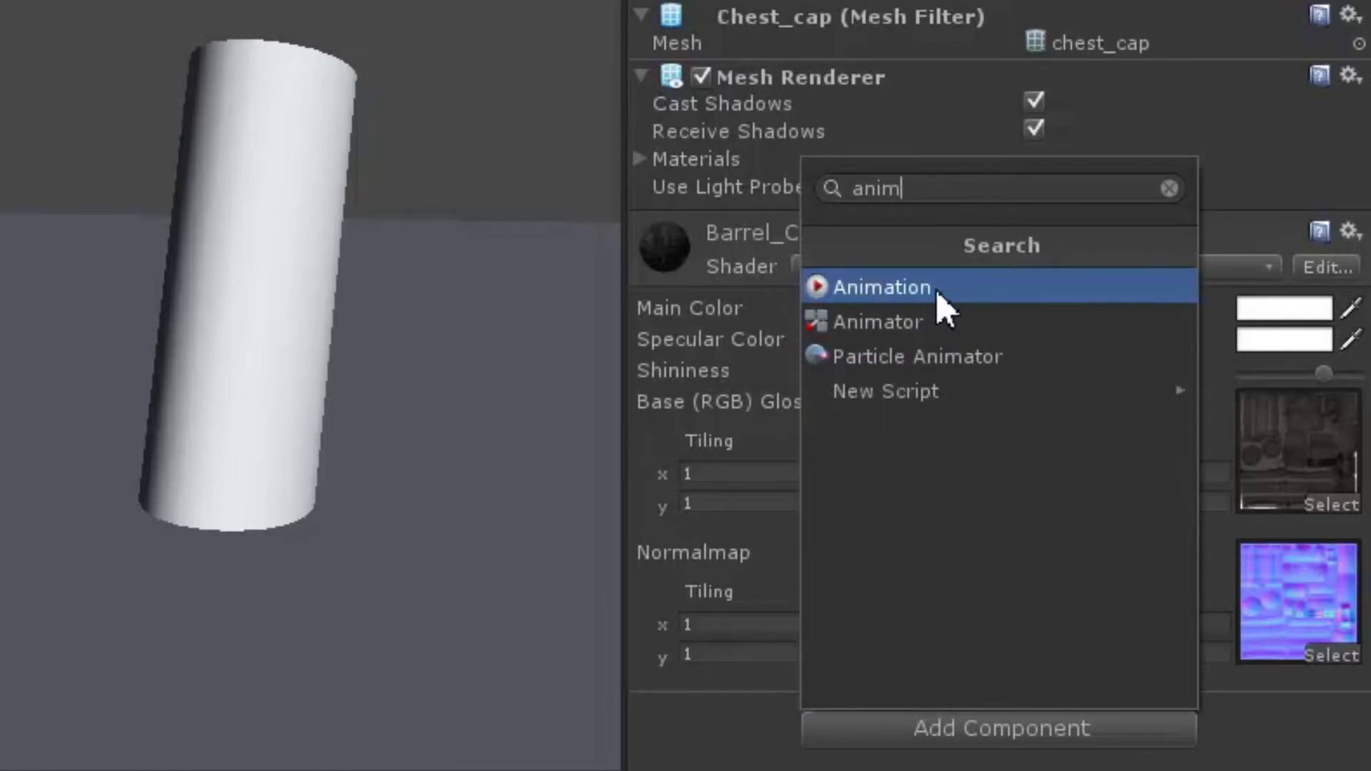
left_click(936, 289)
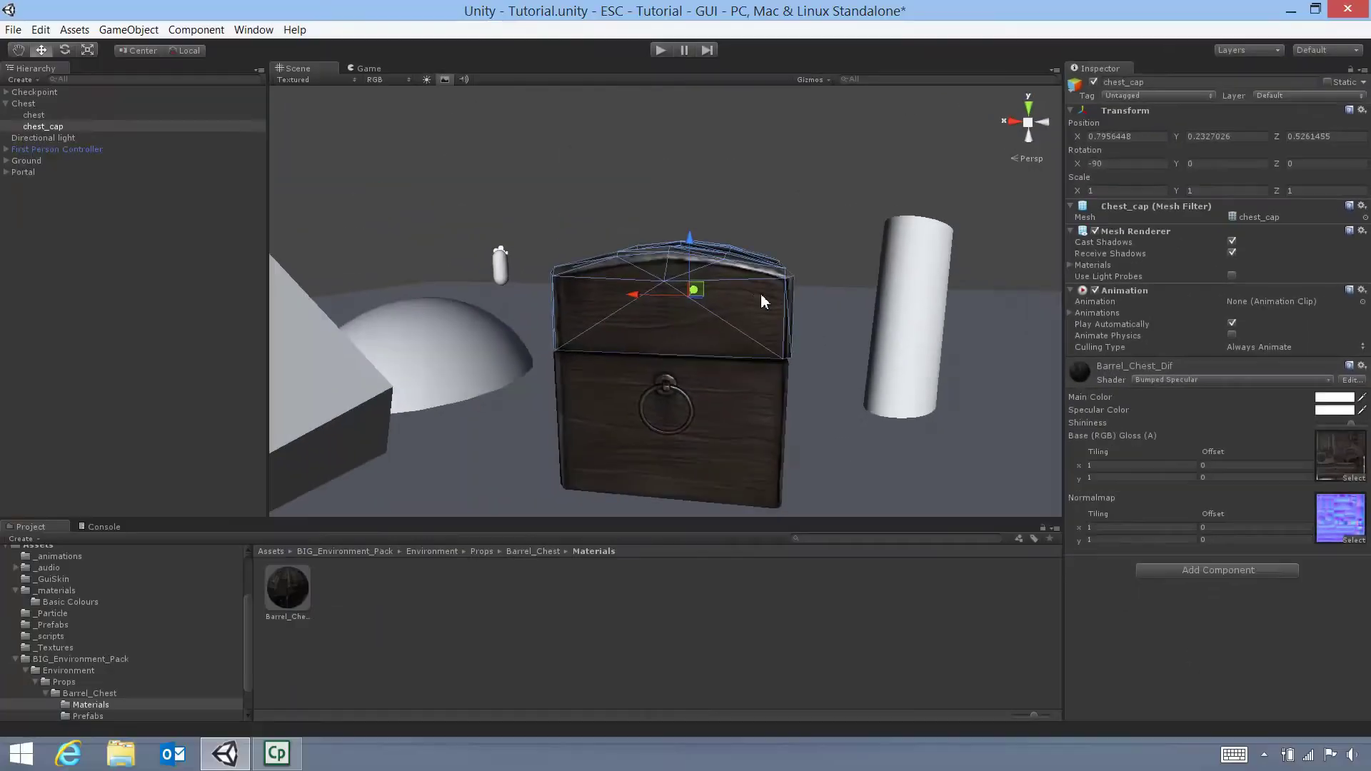
- Open the Animation window for the chest_cap and move it off the right part of the scene view
mouse_move(707, 285)
left_mouse_down("alt")
mouse_move(742, 284)
mouse_move(526, 270)
mouse_move(653, 264)
mouse_move(661, 293)
mouse_move(710, 289)
mouse_move(697, 275)
mouse_move(703, 293)
left_mouse_up("alt")
scroll(703, 293, "up", 5)
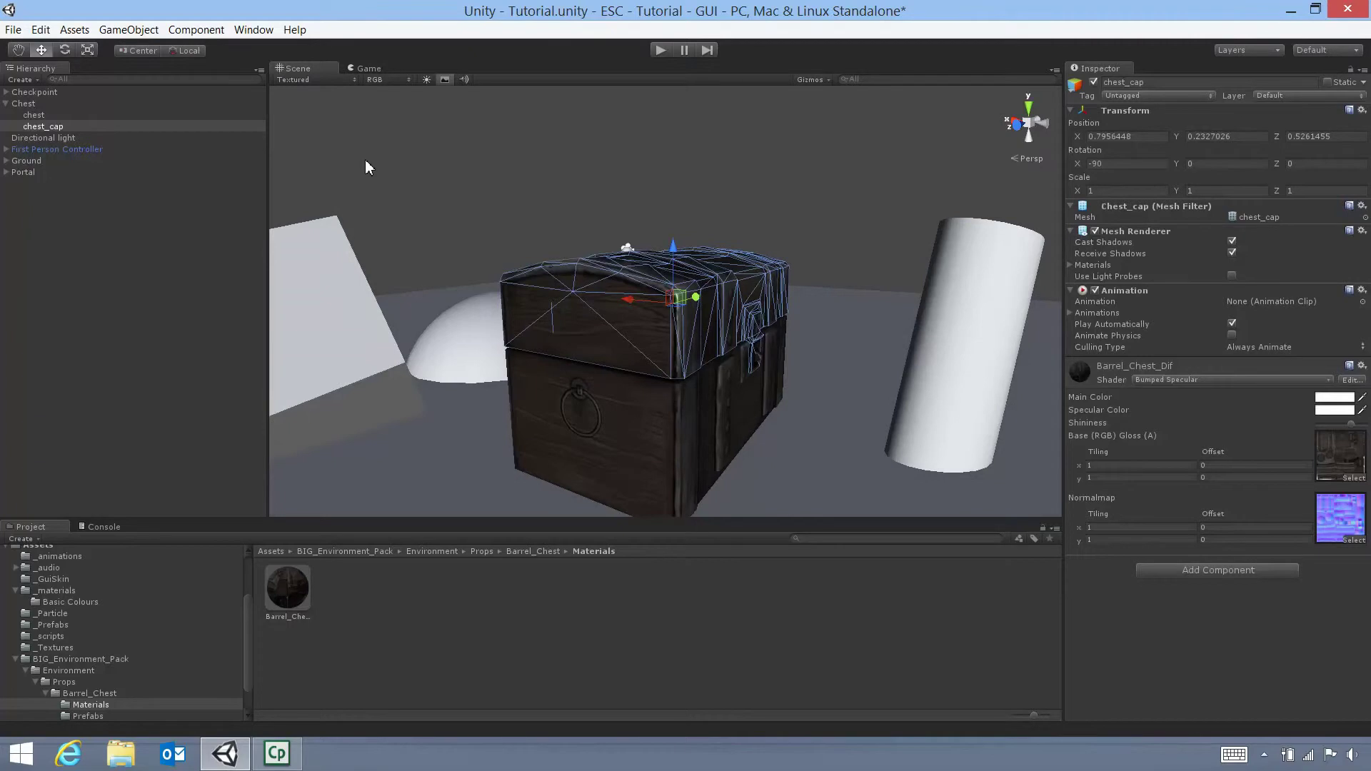
left_click(258, 33)
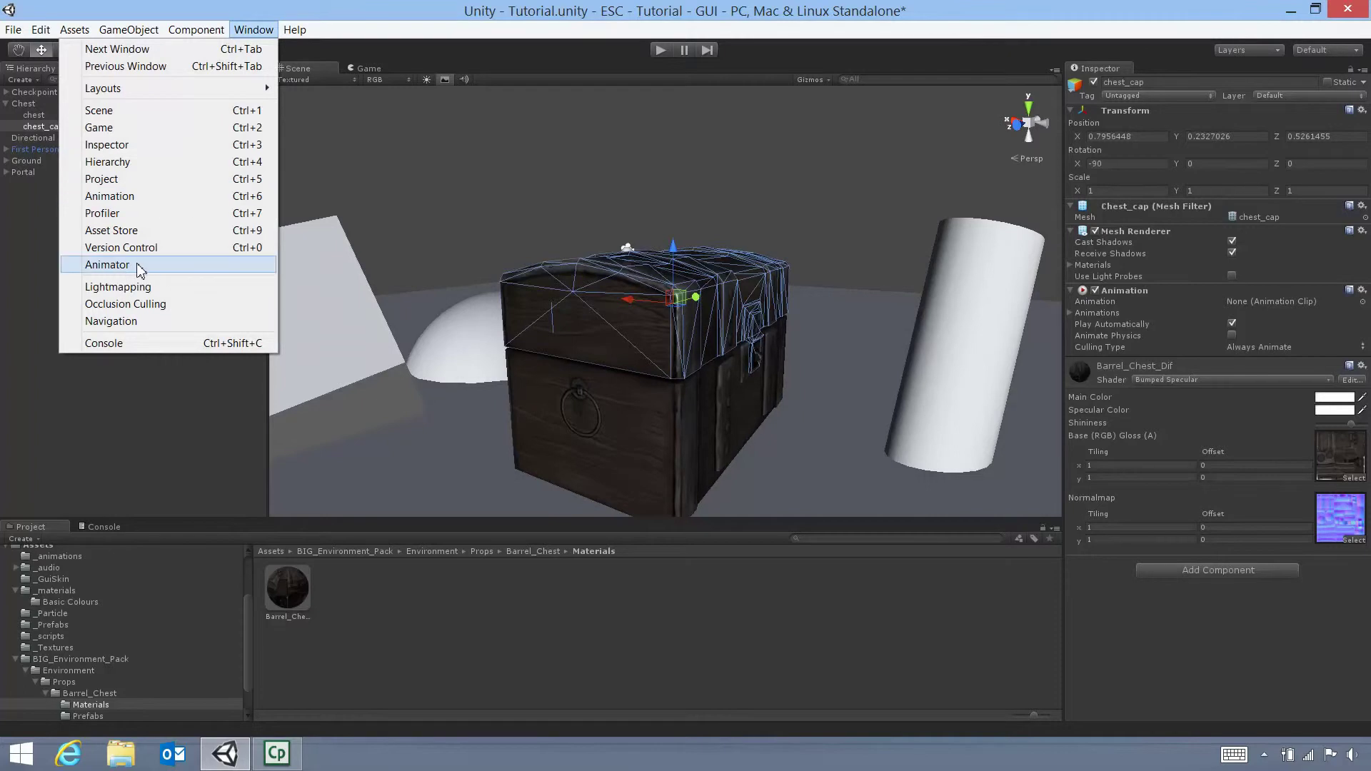
left_click(155, 201)
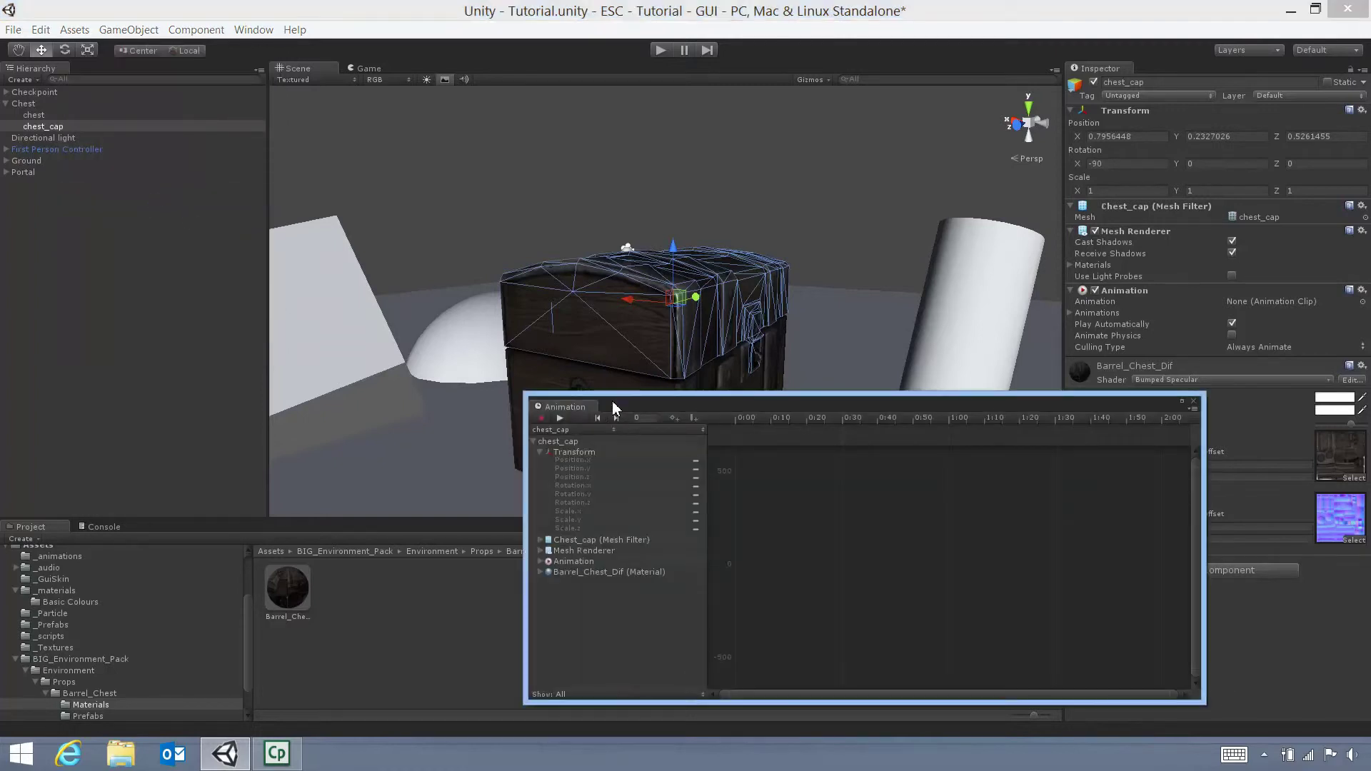
left_click_drag(589, 414, 154, 266)
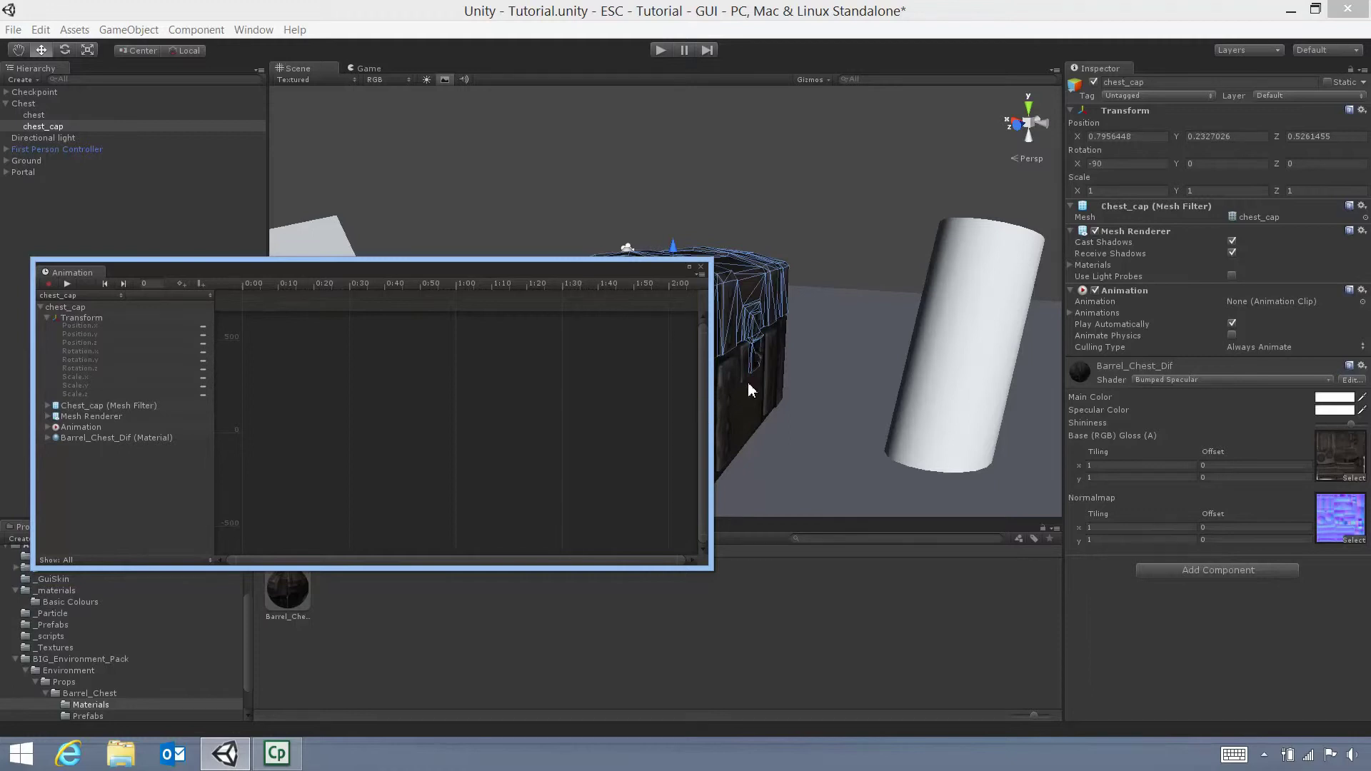
- Bring the chest into view beside the Animation window and reselect the chest_cap mesh
left_click(877, 290)
left_click_drag(887, 297, 964, 327, "alt")
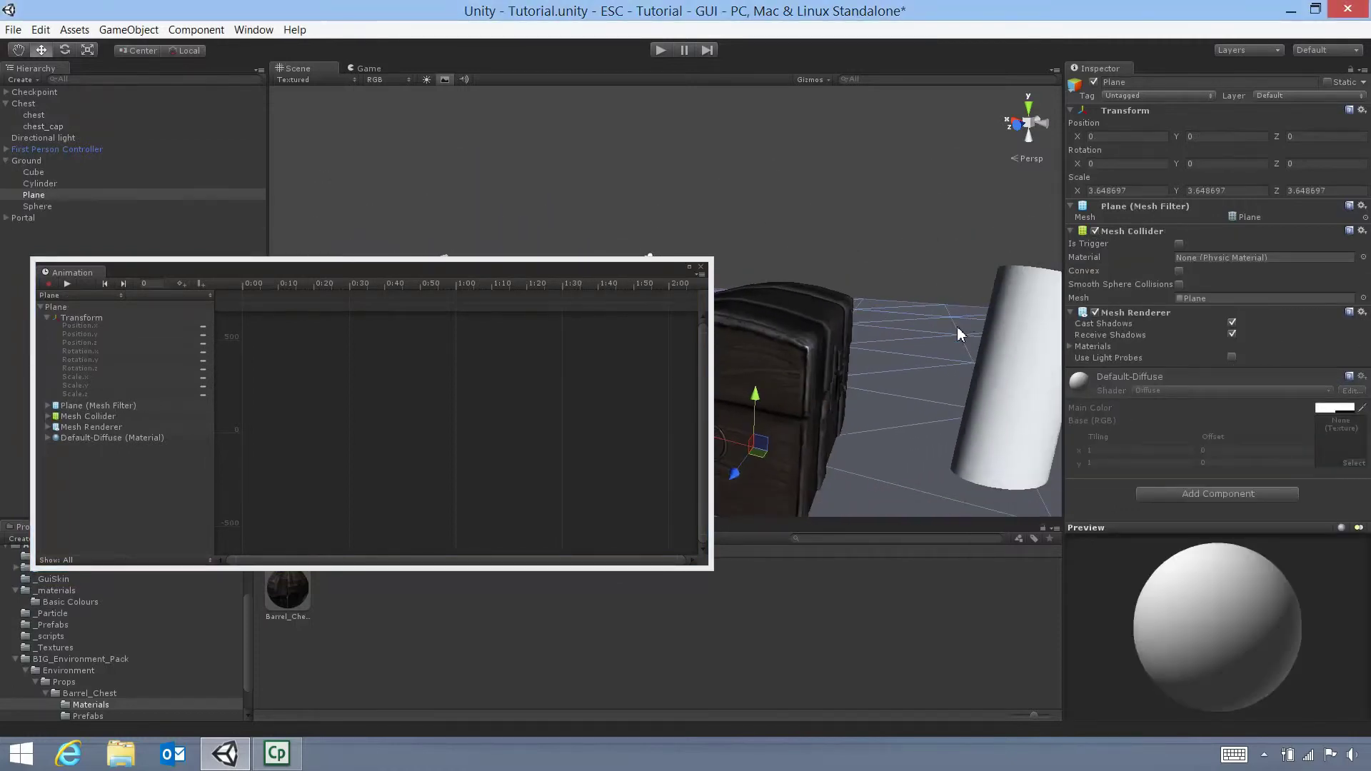
left_click(927, 264)
left_click_drag(941, 267, 946, 314, "alt")
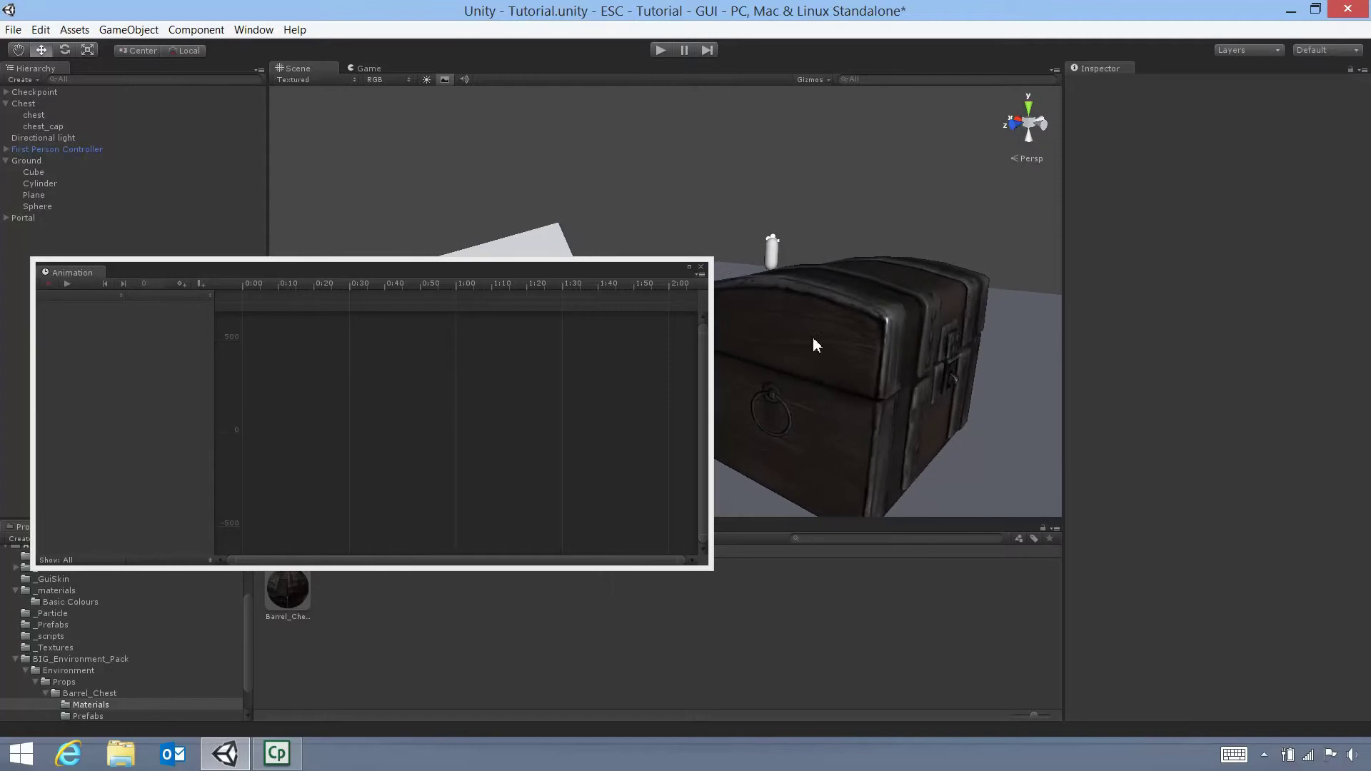
left_click(942, 383)
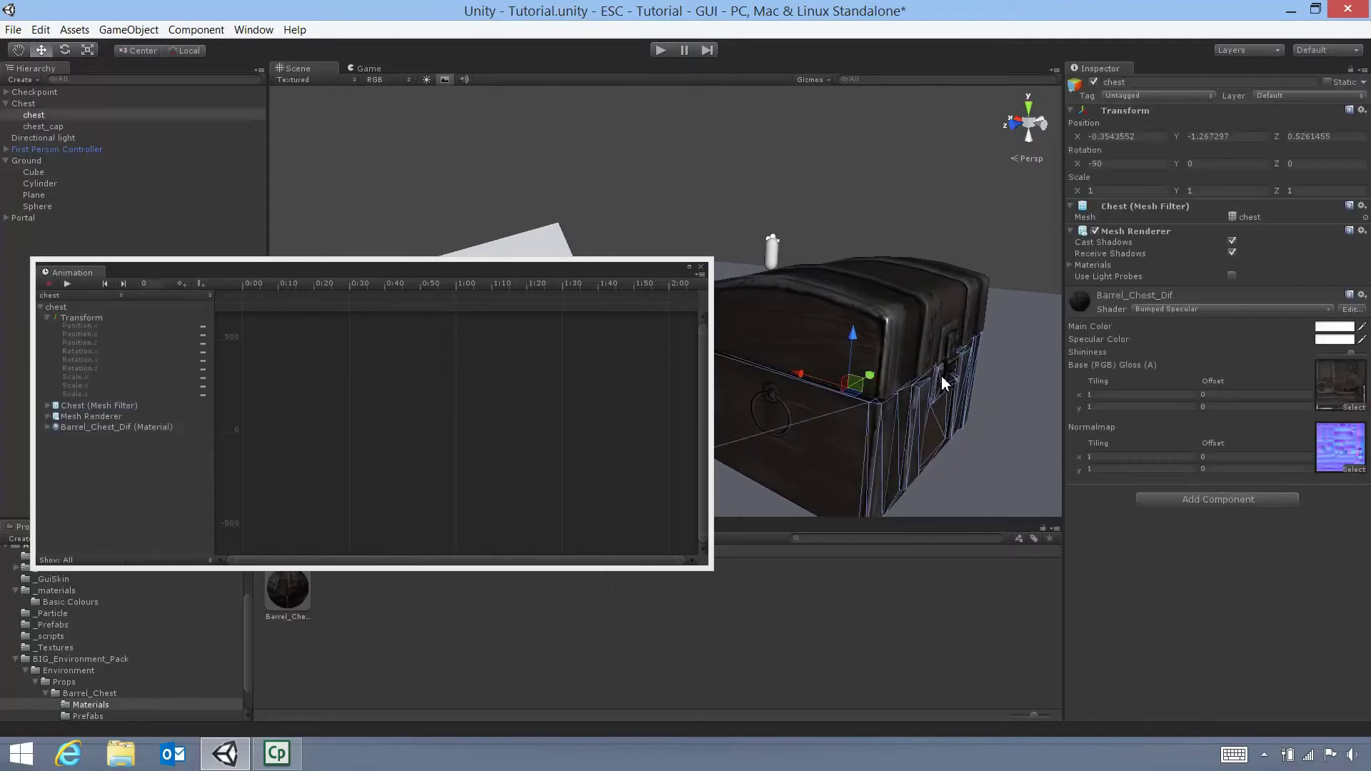
left_click(914, 341)
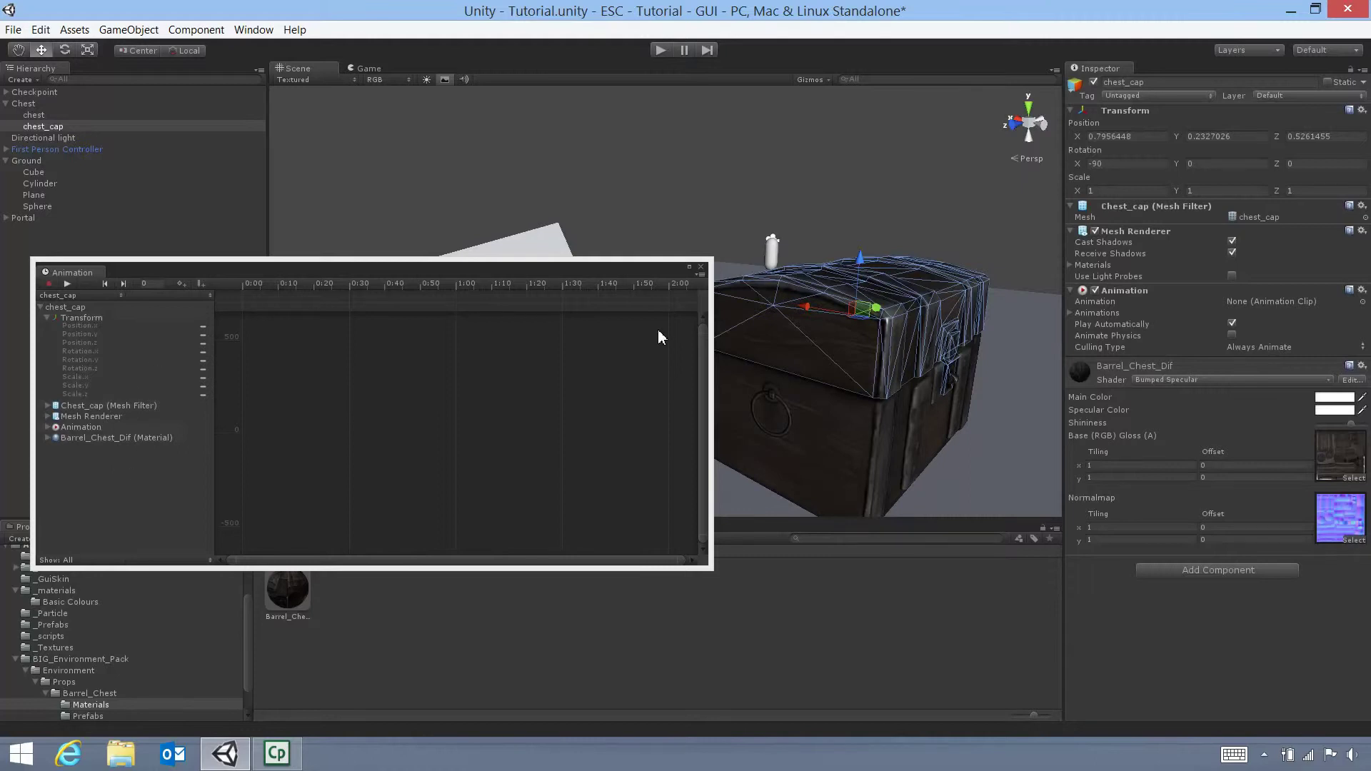
- Start recording a new animation clip for the chest_cap, saved as Demo-ChestOpen in the _animations folder
left_click_drag(554, 267, 537, 384)
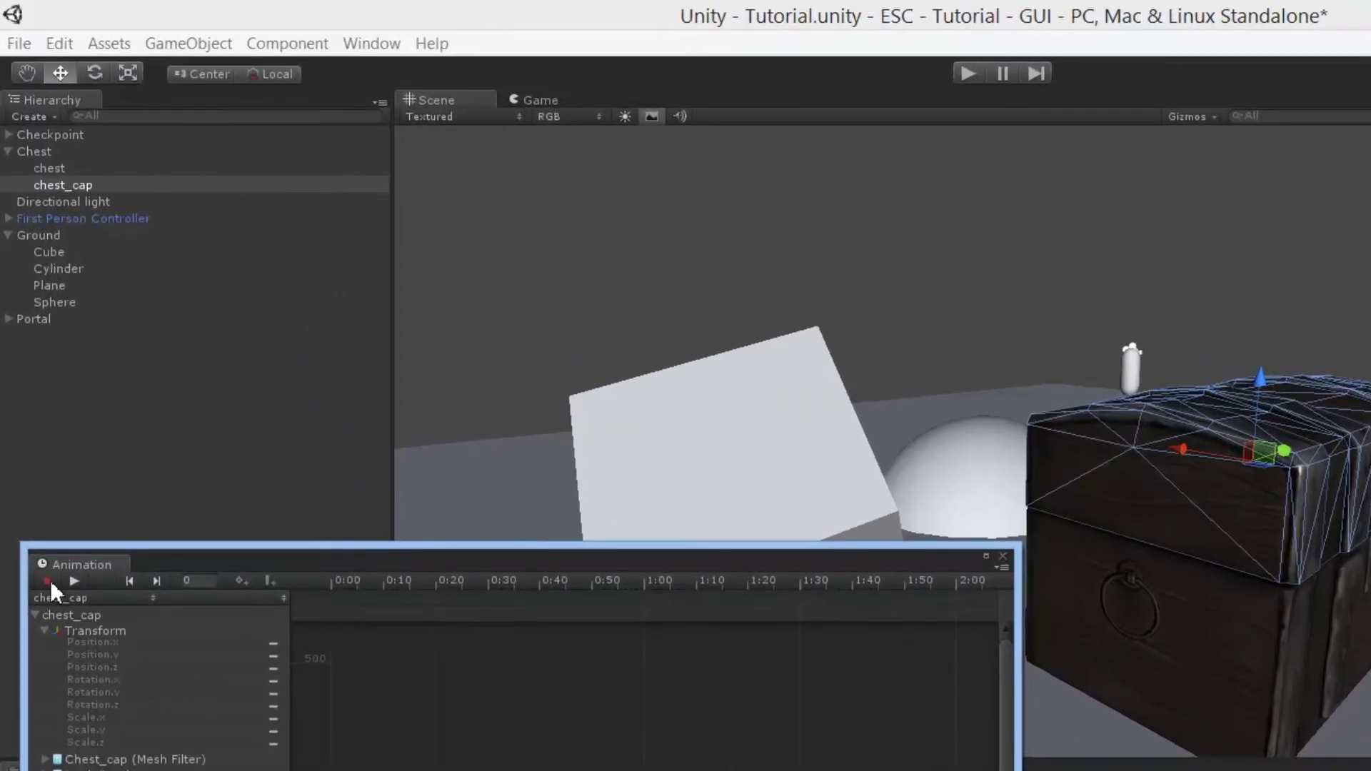
left_click(47, 581)
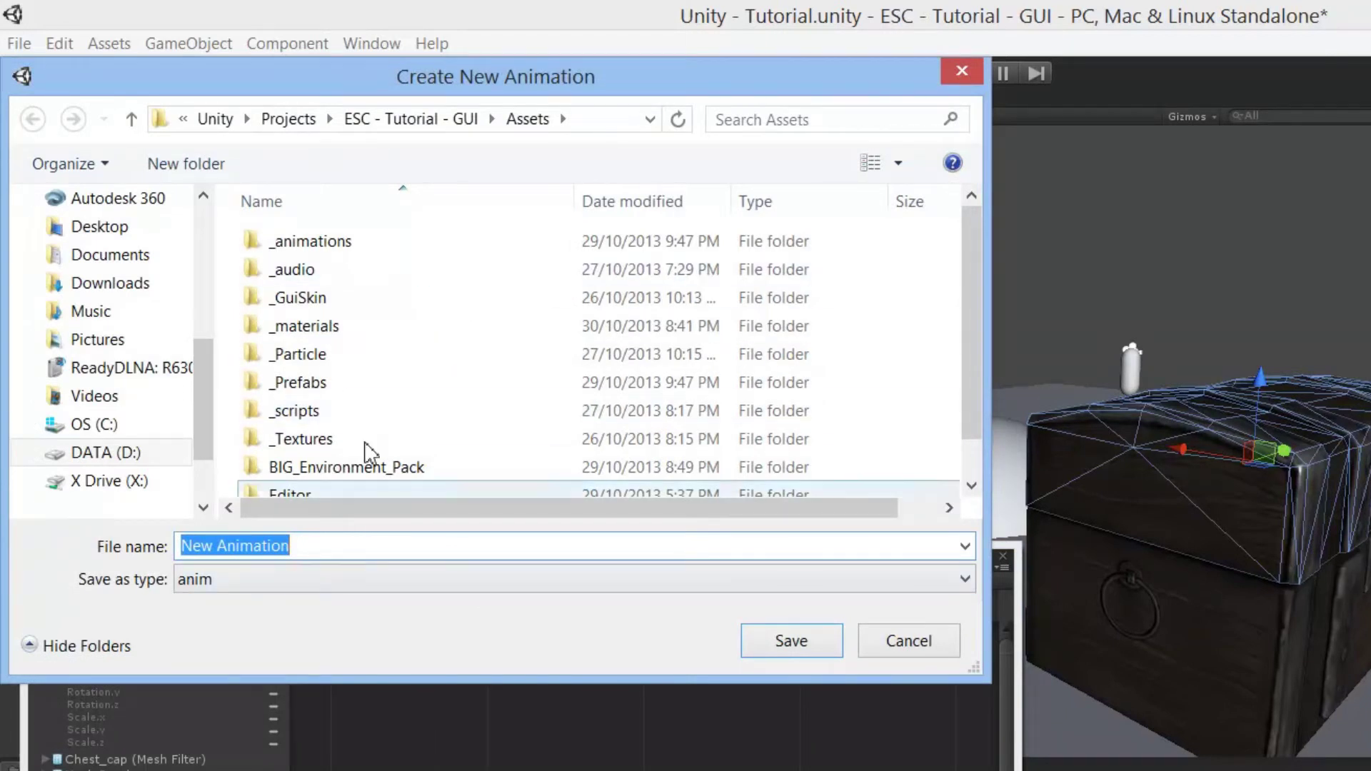
double_click(337, 243)
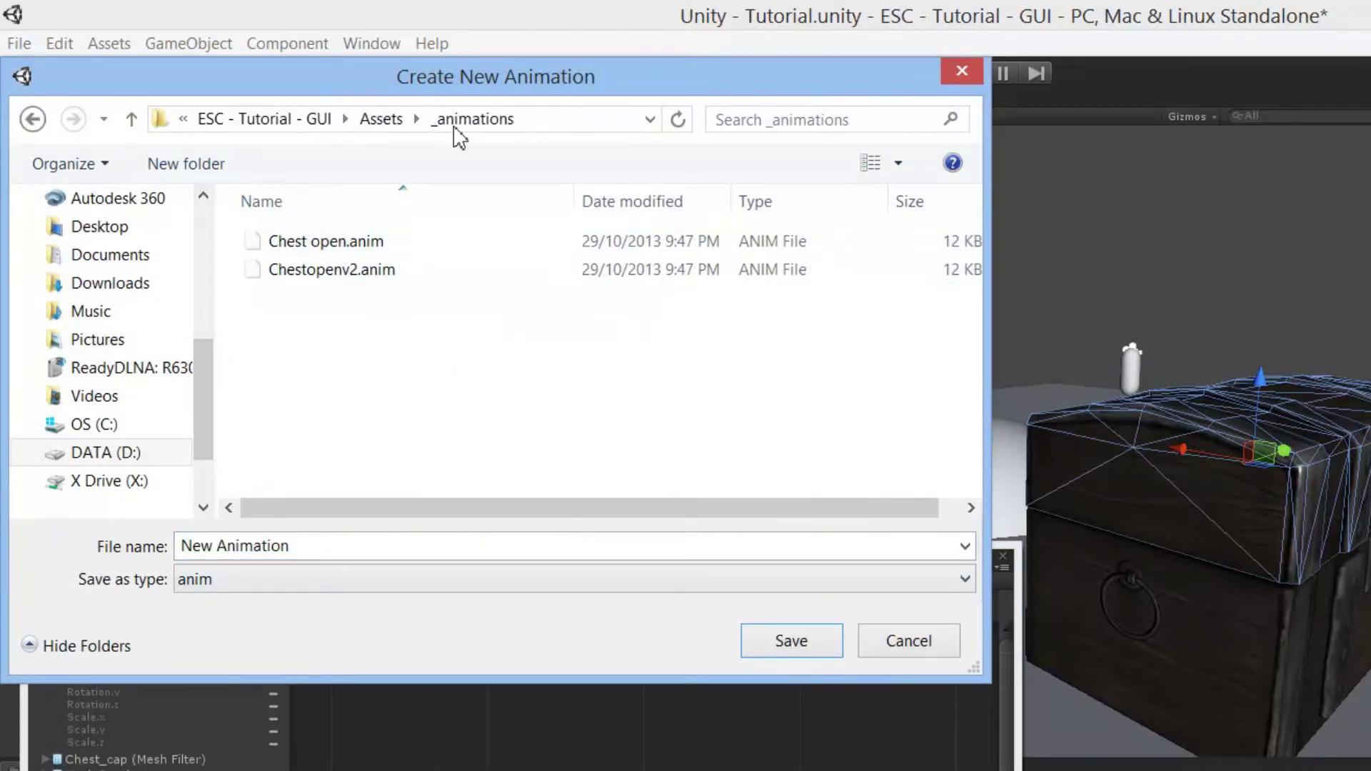
left_click(300, 545)
type("Demo")
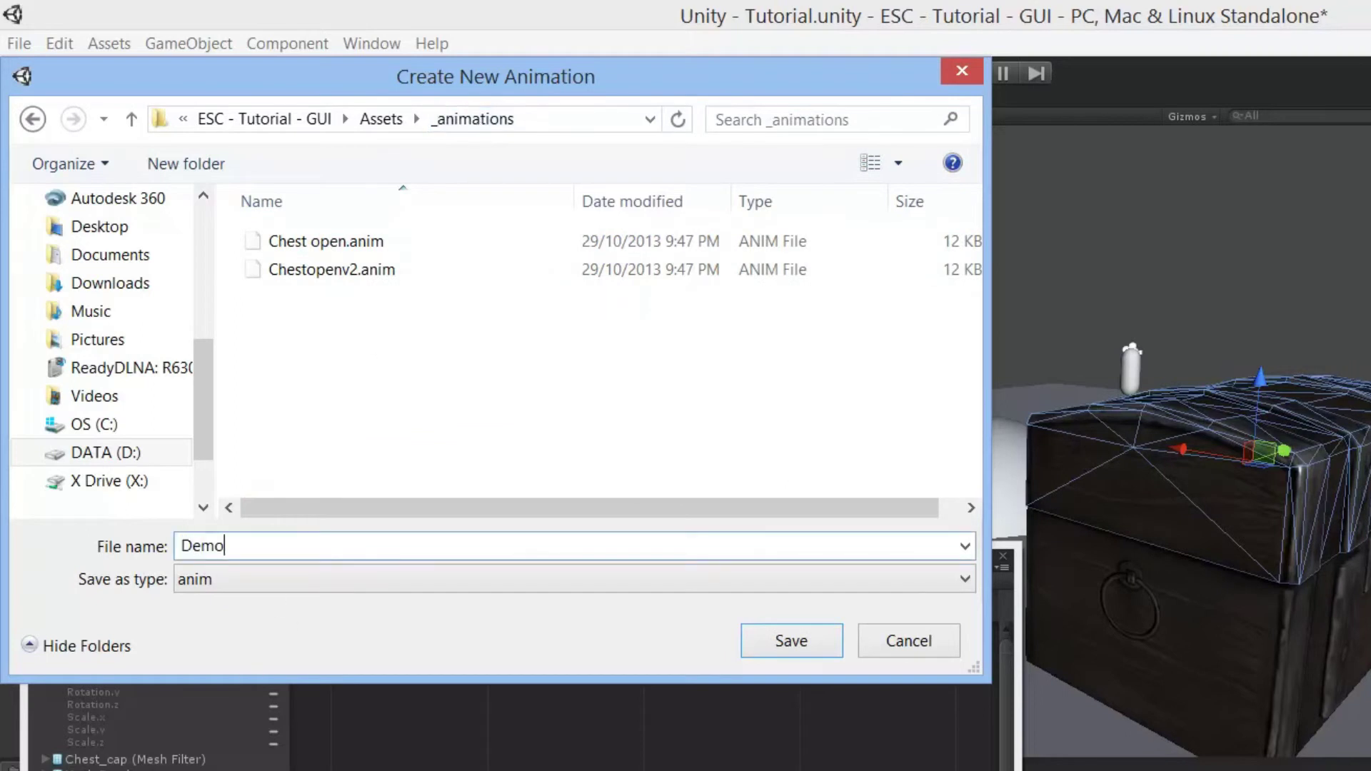
type("-ChestOpen")
key("Return")
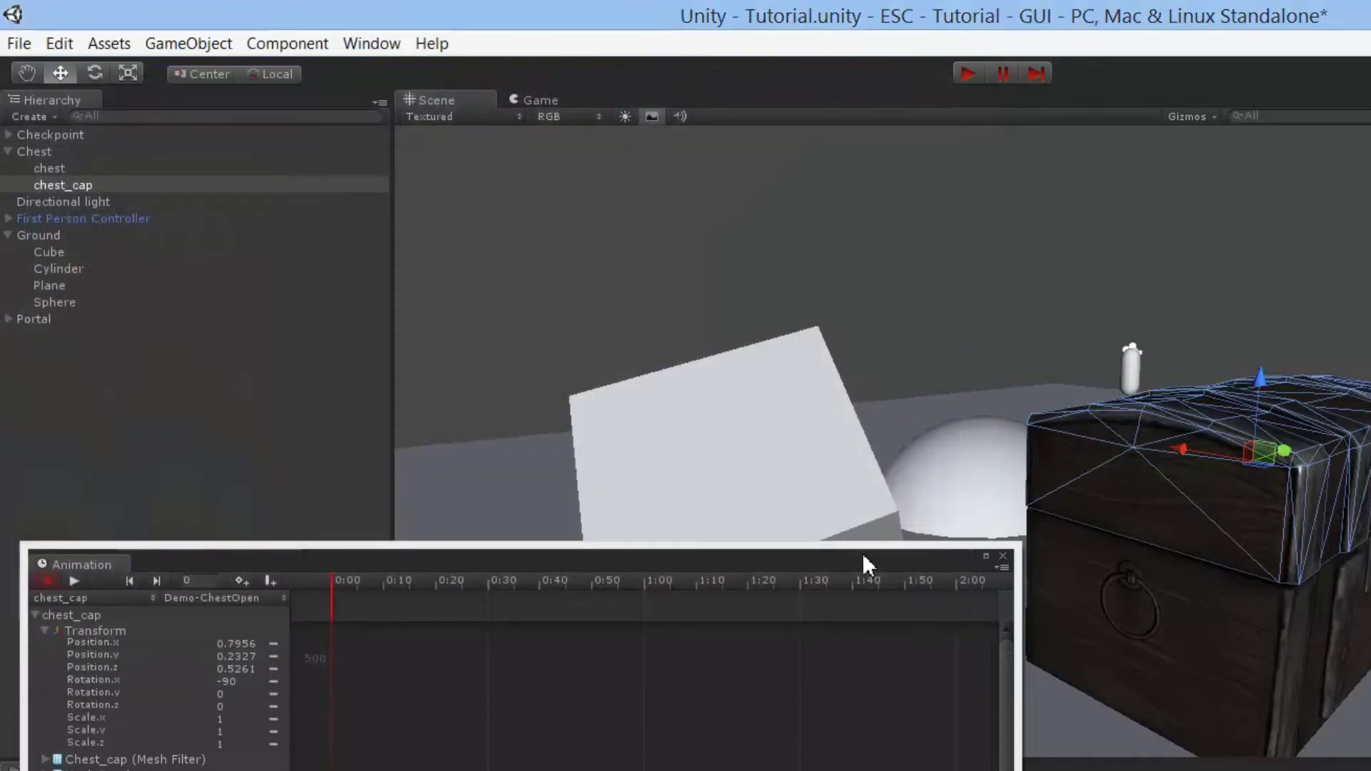
- Check the Demo-ChestOpen clip alongside the other clips in the project's _animations folder
left_click_drag(928, 555, 1352, 309)
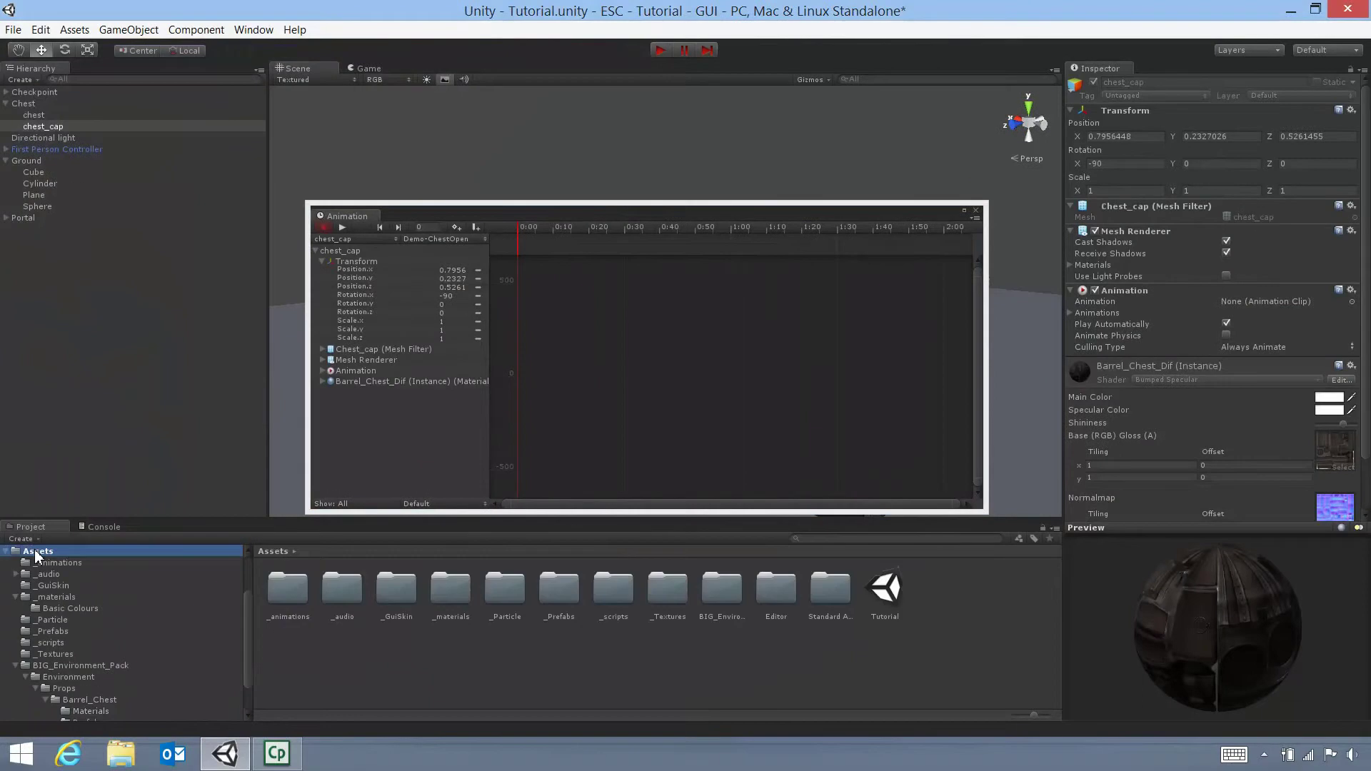
left_click(66, 687)
left_click(364, 723)
left_click(319, 597)
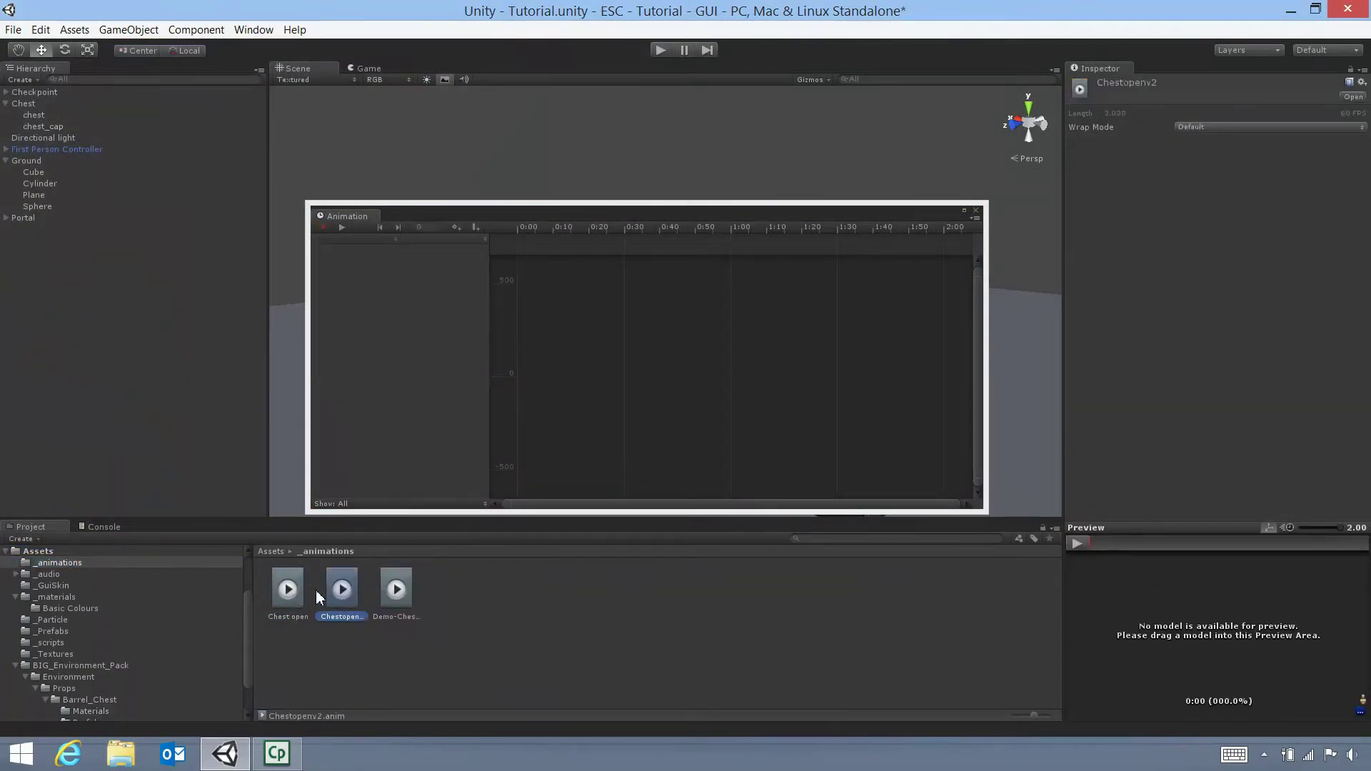
left_click(277, 600)
left_click(397, 589)
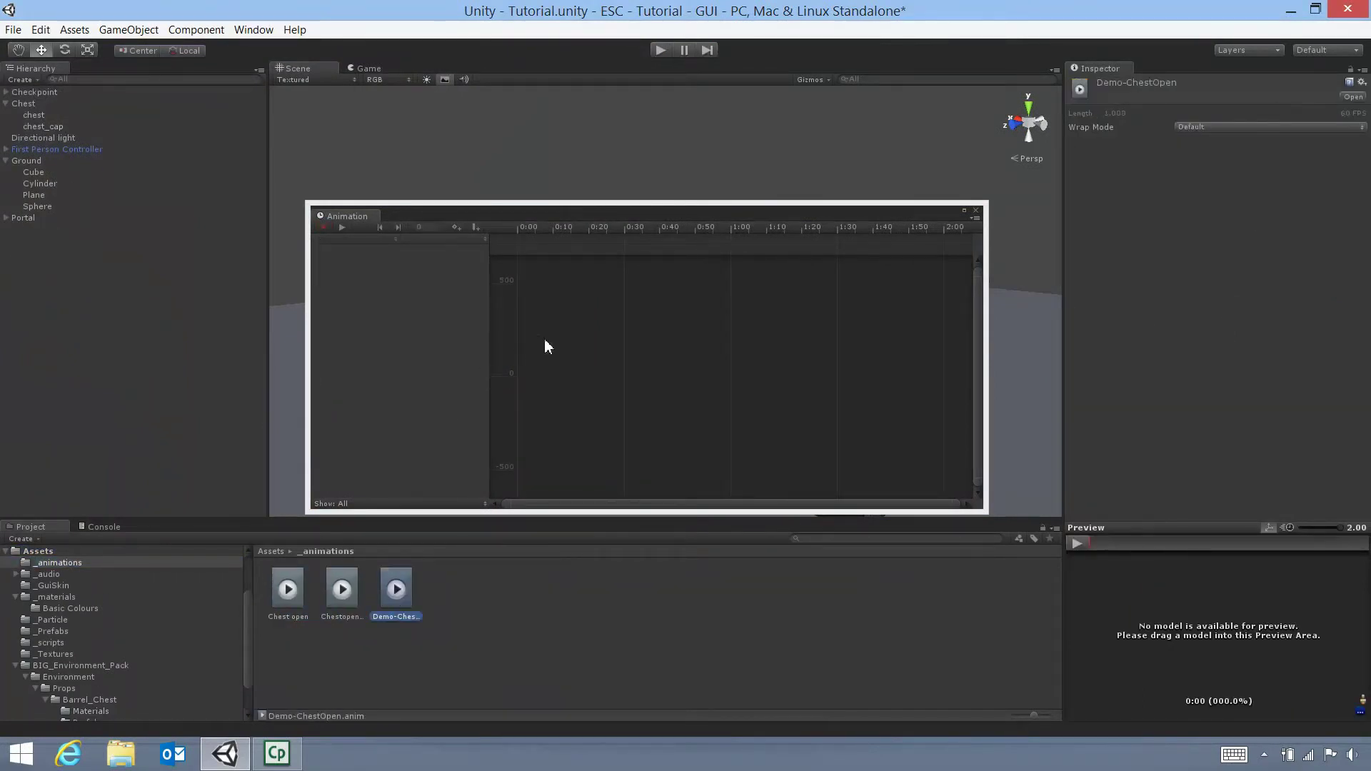
- Reselect the chest_cap, move the Animation window clear of the chest and turn animation recording on
left_click(28, 107)
left_click(46, 126)
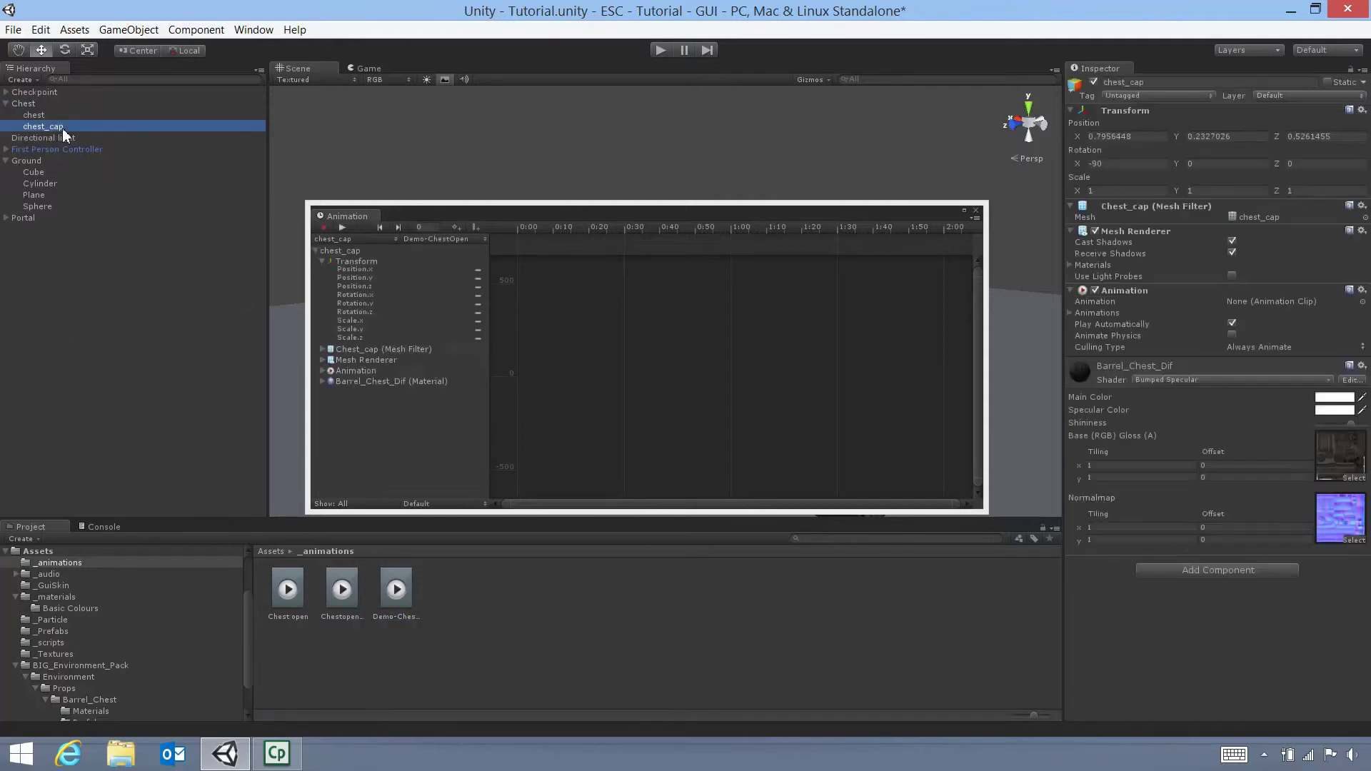
left_click_drag(472, 218, 163, 255)
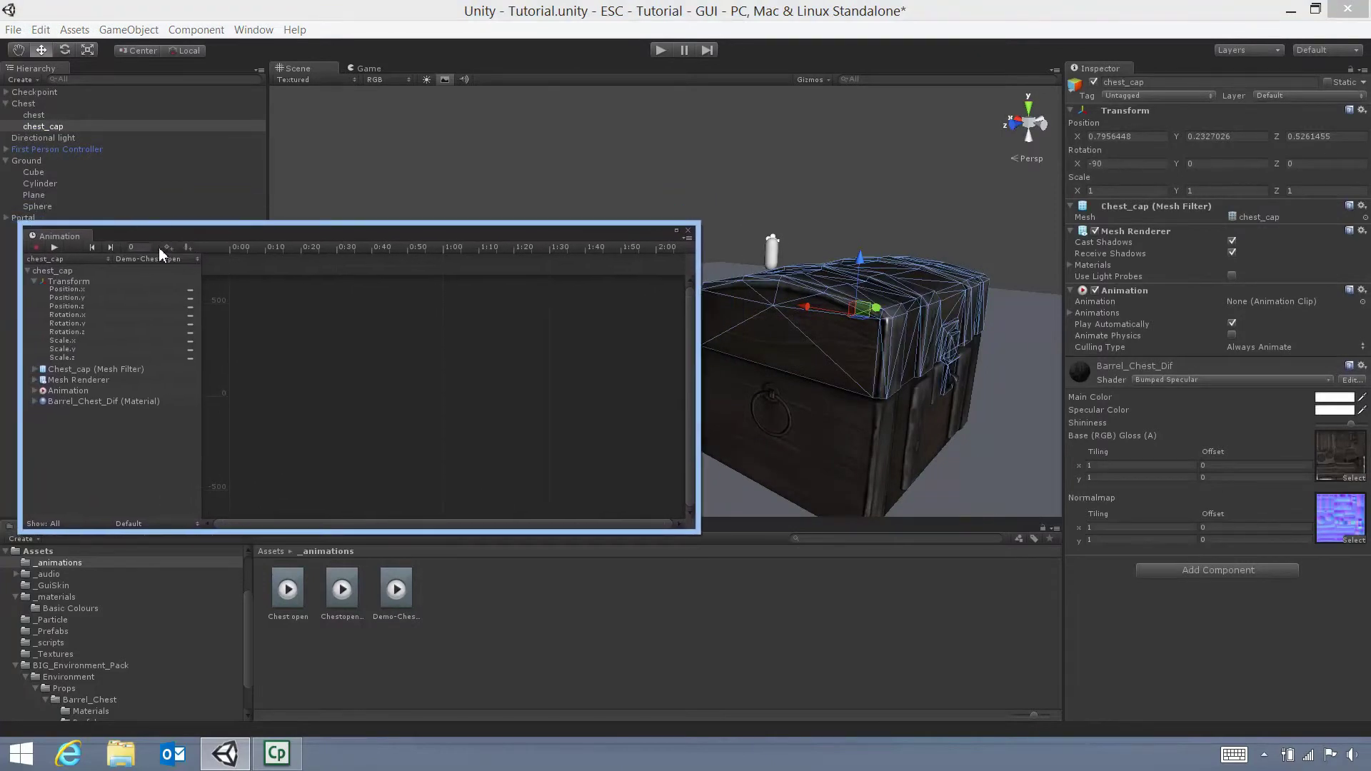
left_click(35, 248)
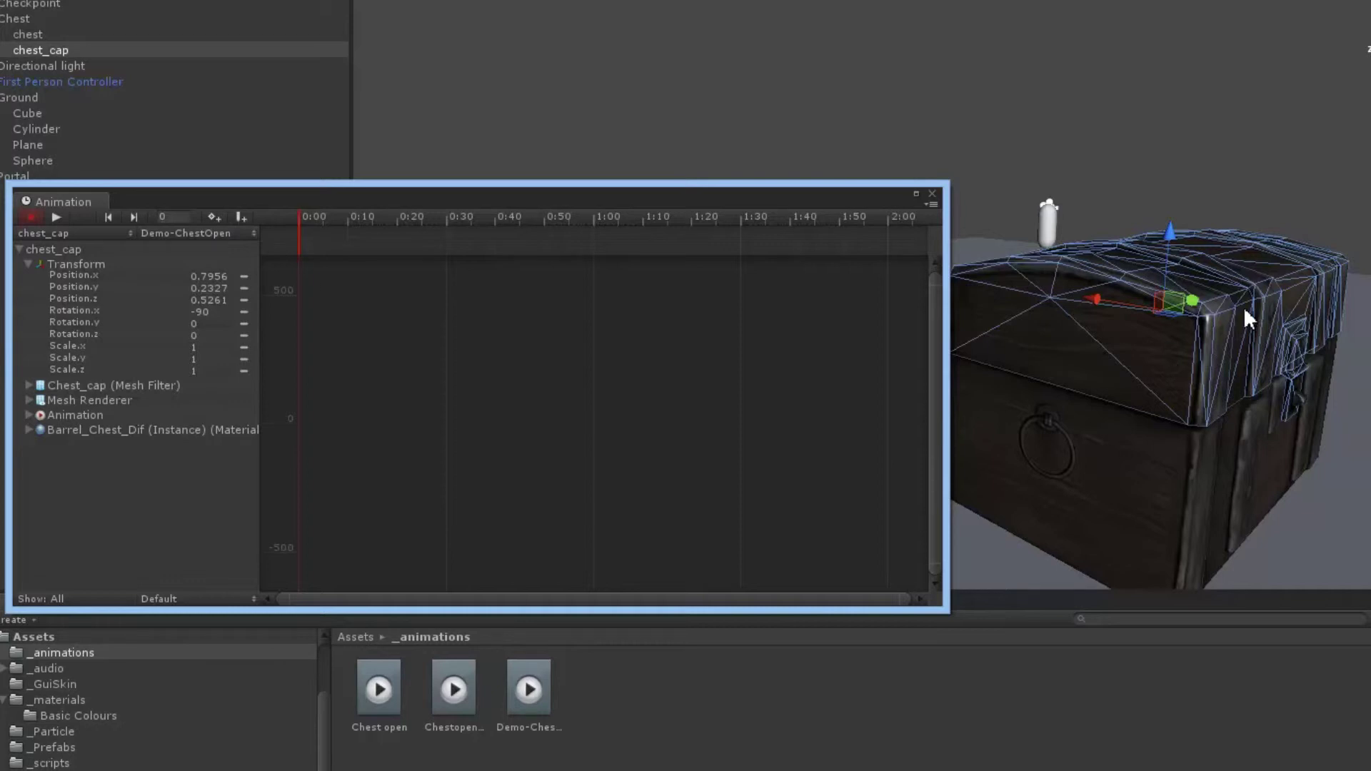
- Add position and rotation keys for the chest_cap at frame 0 of Demo-ChestOpen
left_click(81, 277)
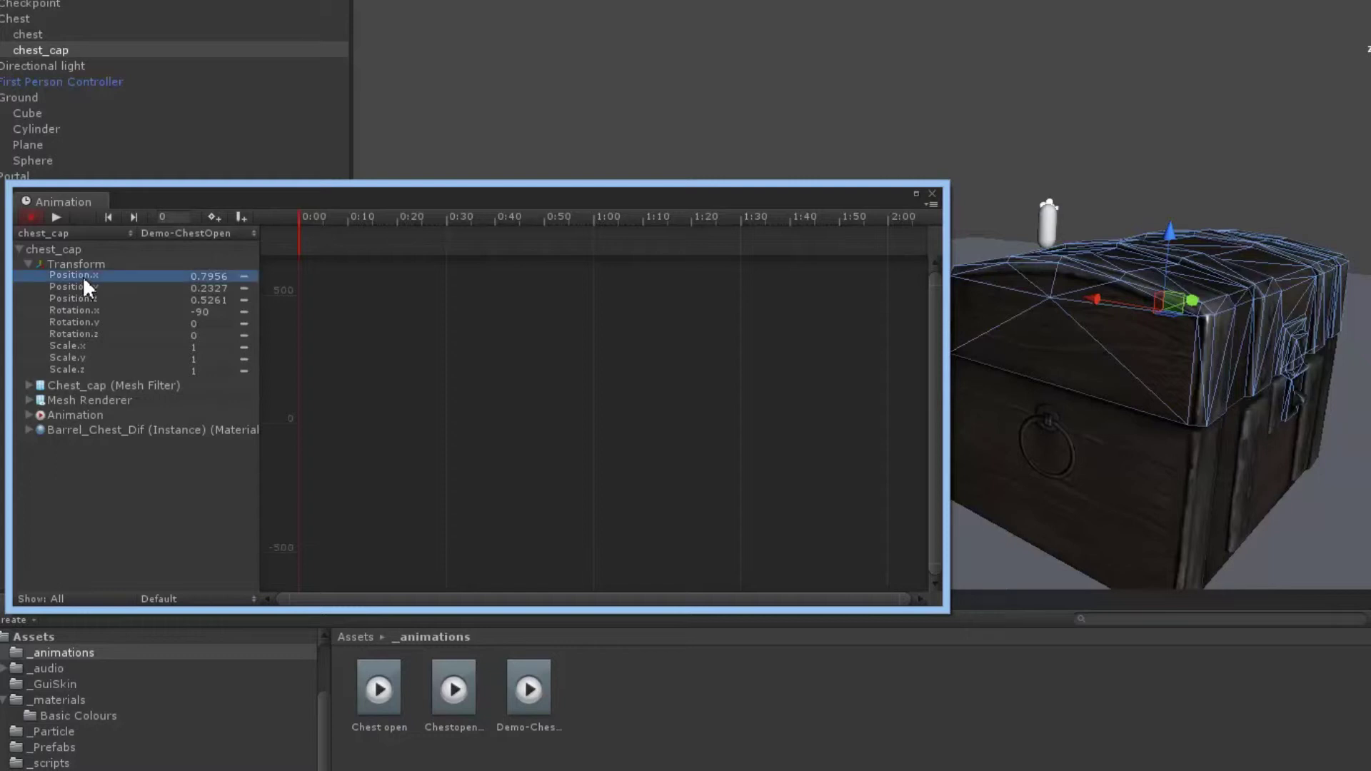
left_click(244, 277)
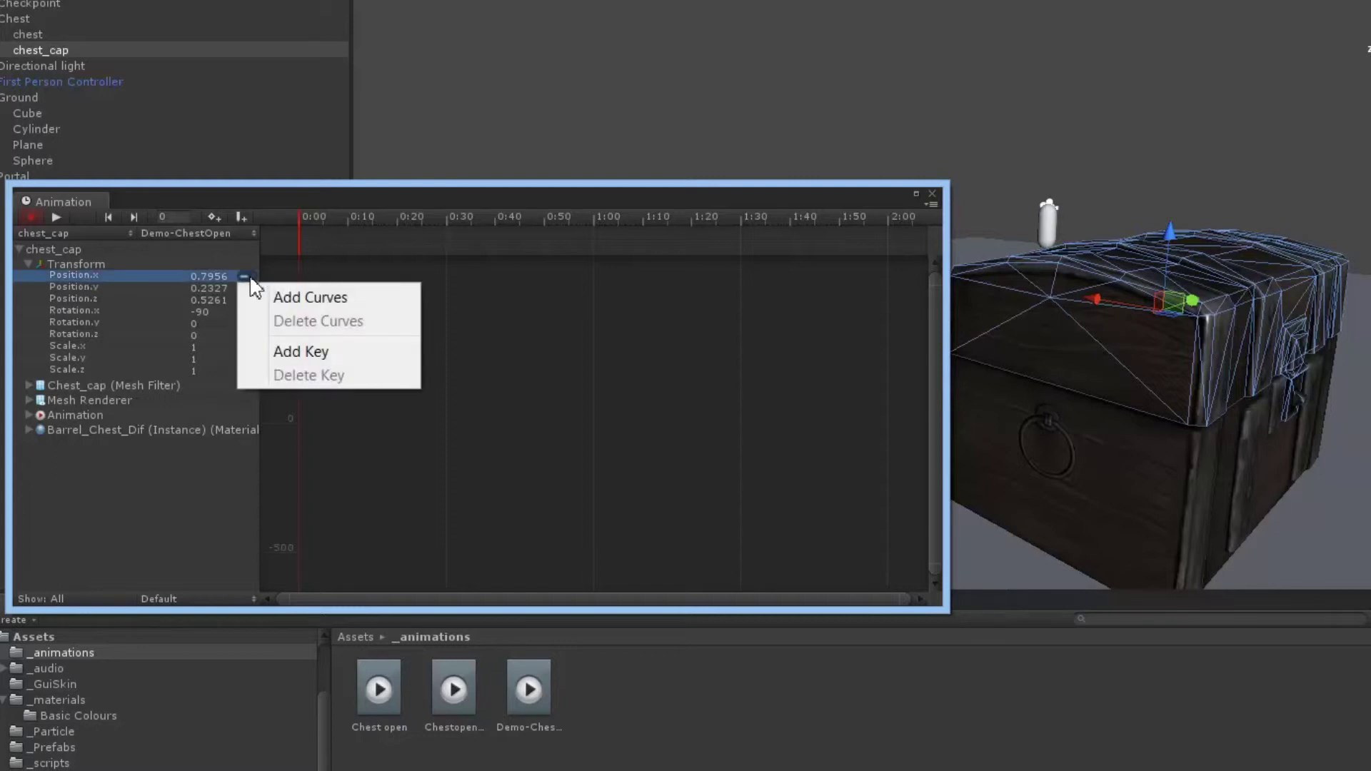
left_click(283, 354)
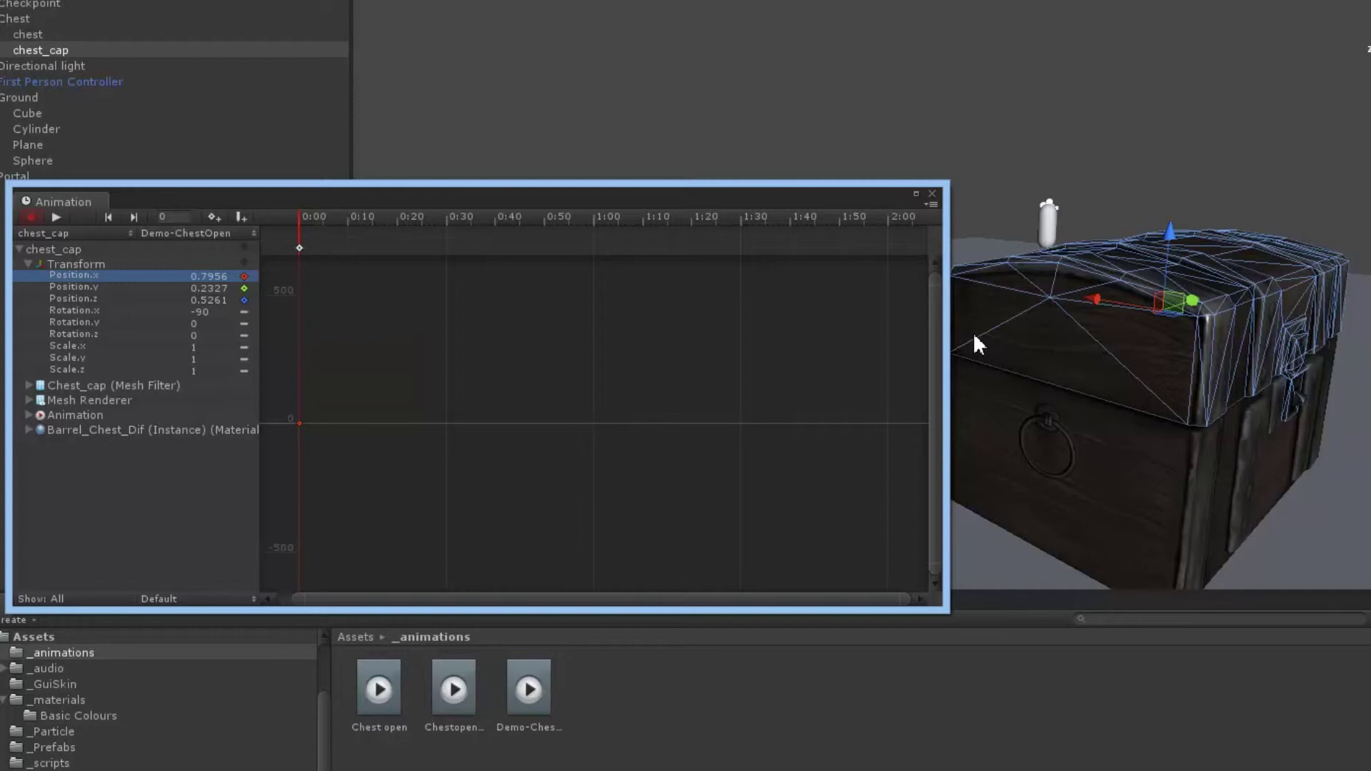
right_click(243, 312)
left_click(289, 388)
- Try moving the chest_cap vertically at frame 0 with Position Y set to 0, and reselect the lid
left_click(209, 324)
key("Return")
left_click_drag(1169, 237, 1201, 247)
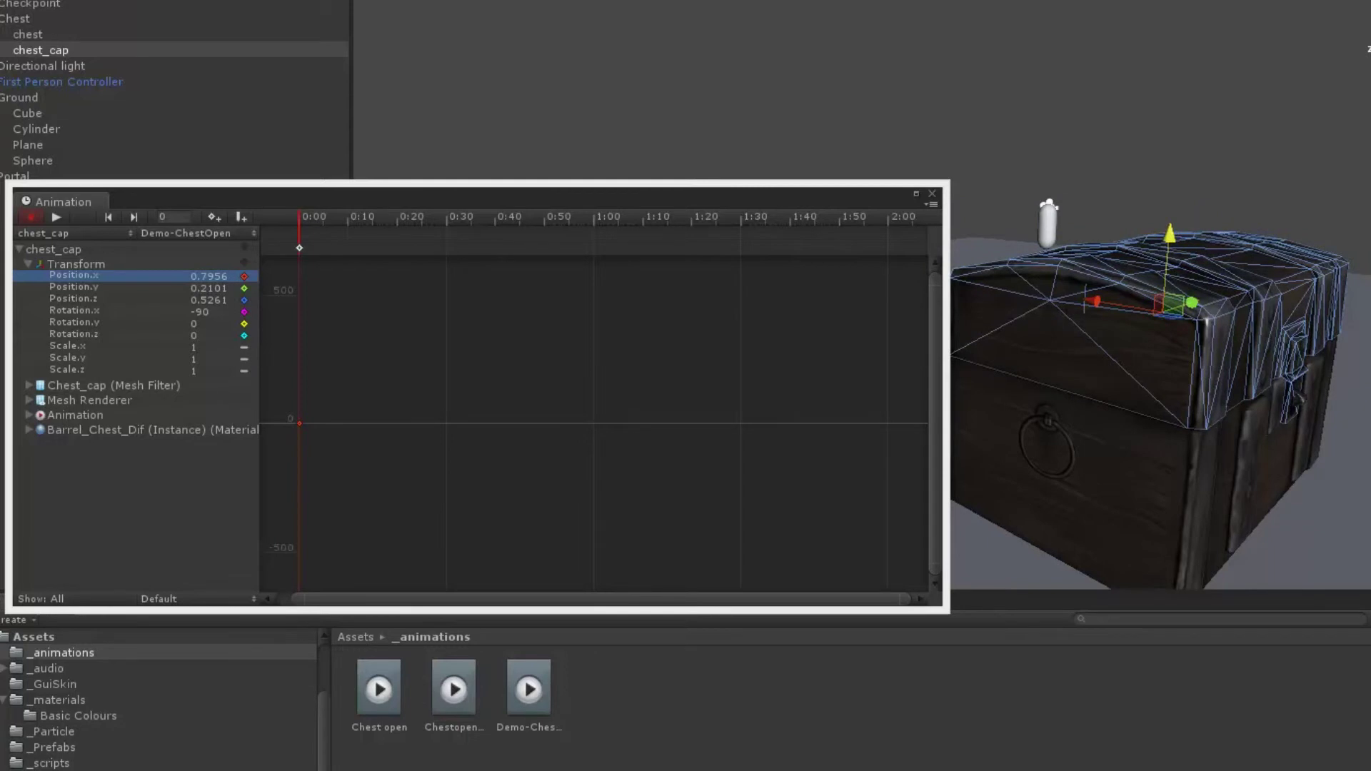
type("0")
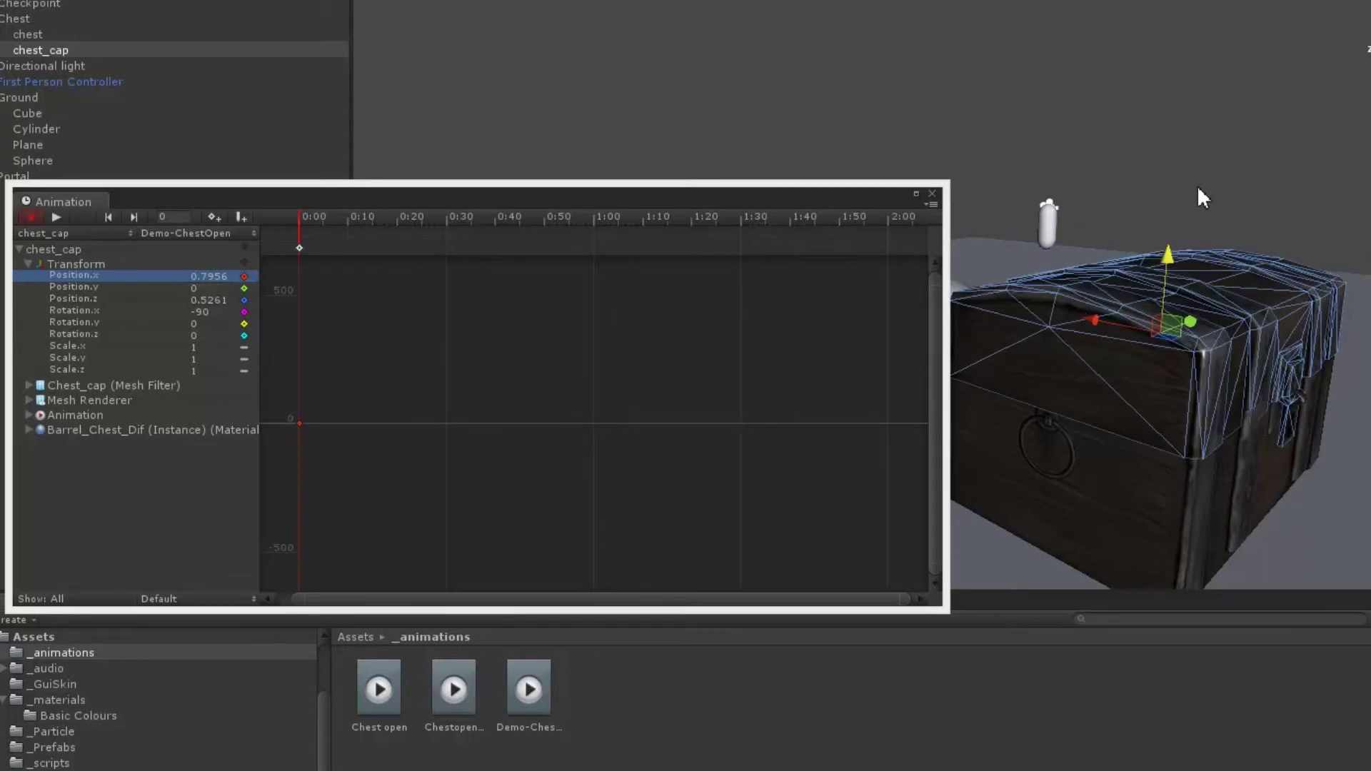
left_click(1283, 190)
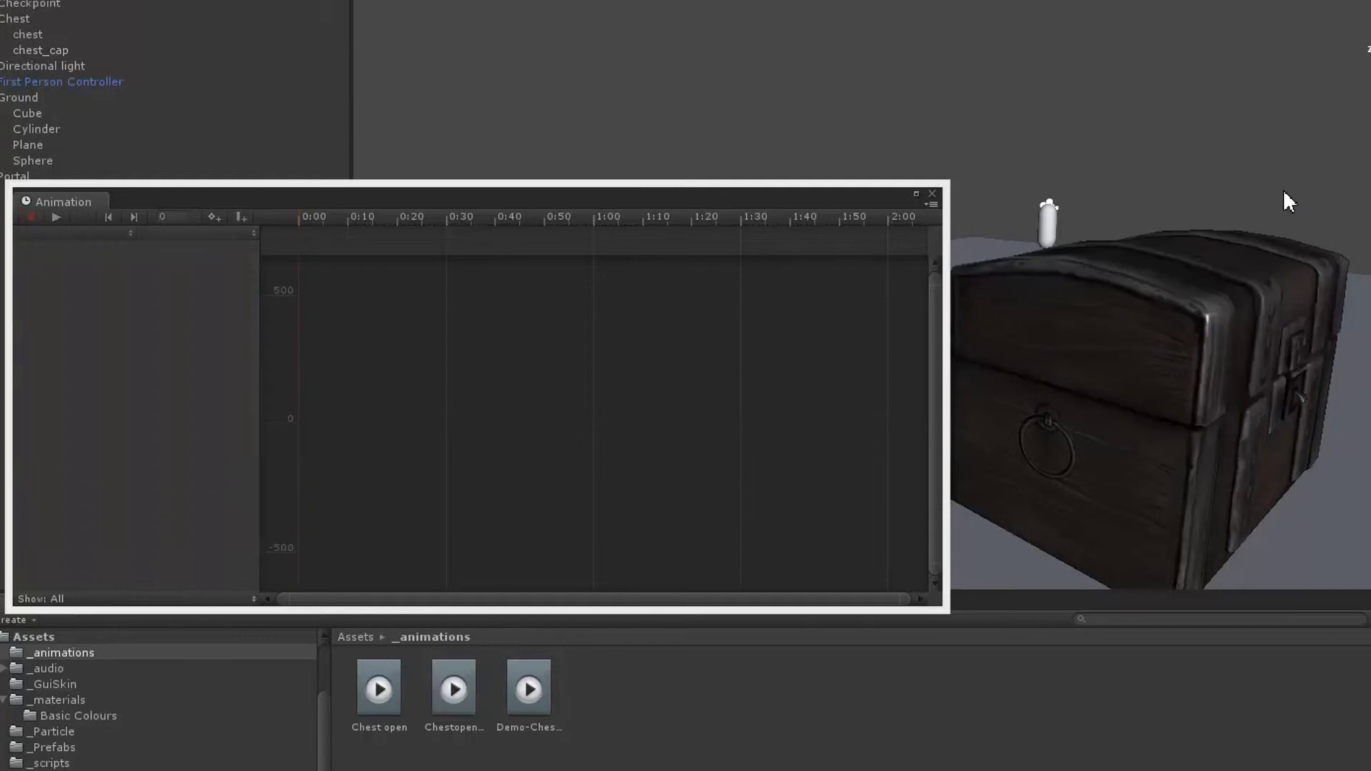
left_click(1113, 334)
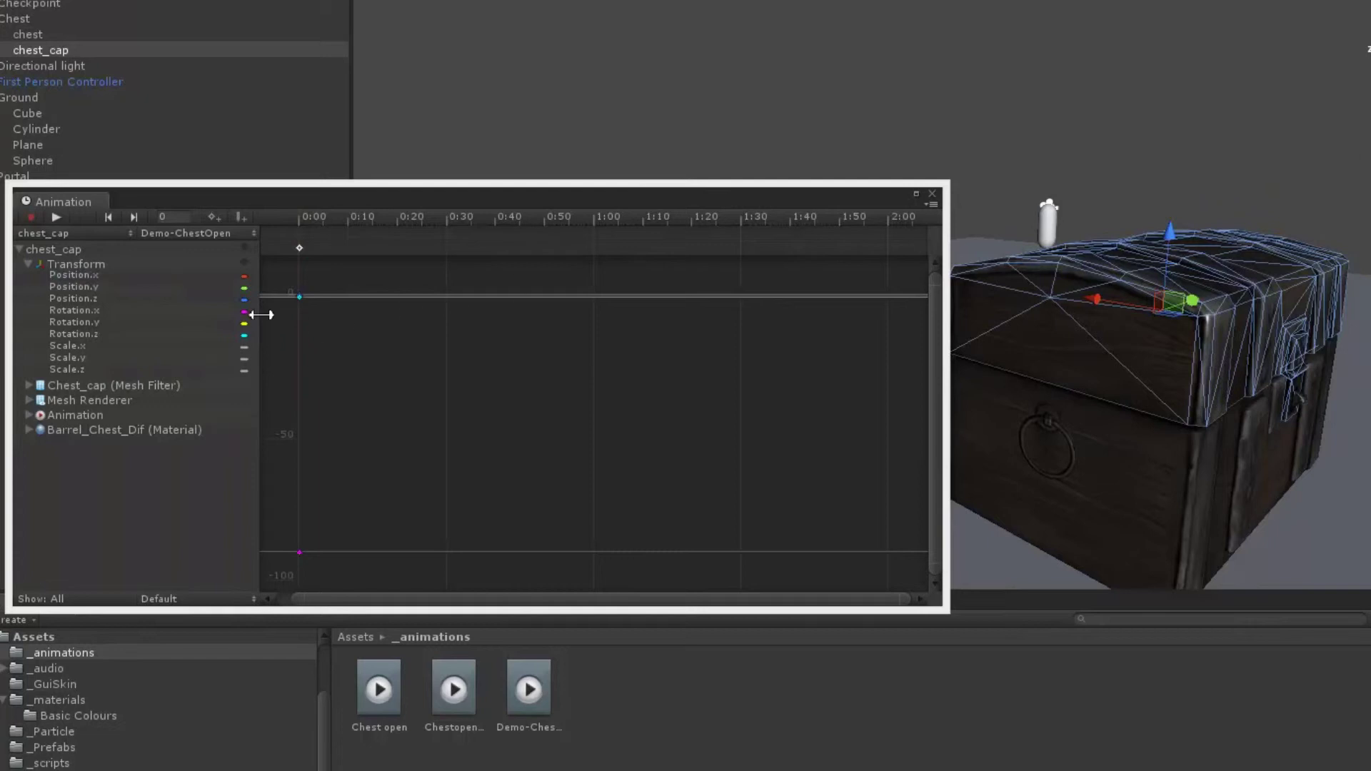
- Resume recording at the frame 0 key and set the chest_cap's Position Y to 0.23
left_click(300, 248)
left_click(23, 219)
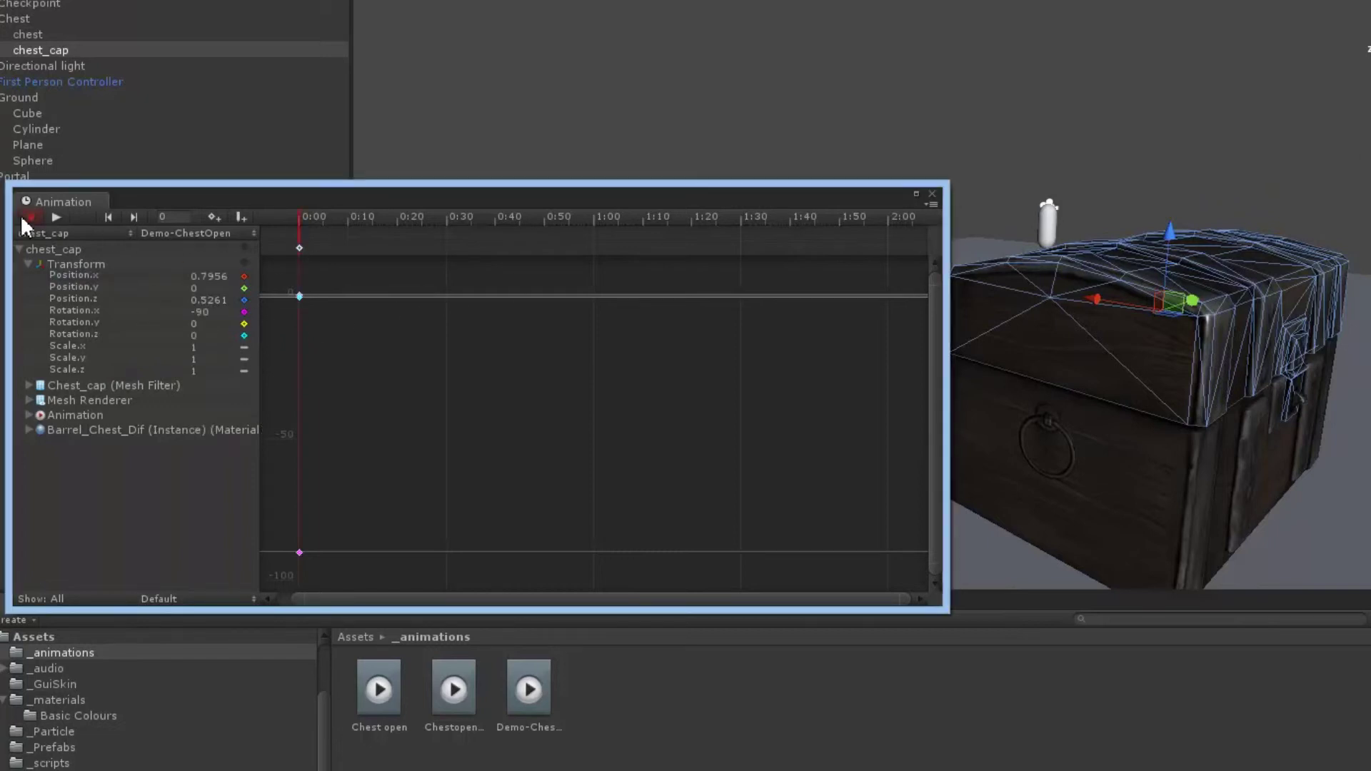
left_click(203, 288)
type(".23")
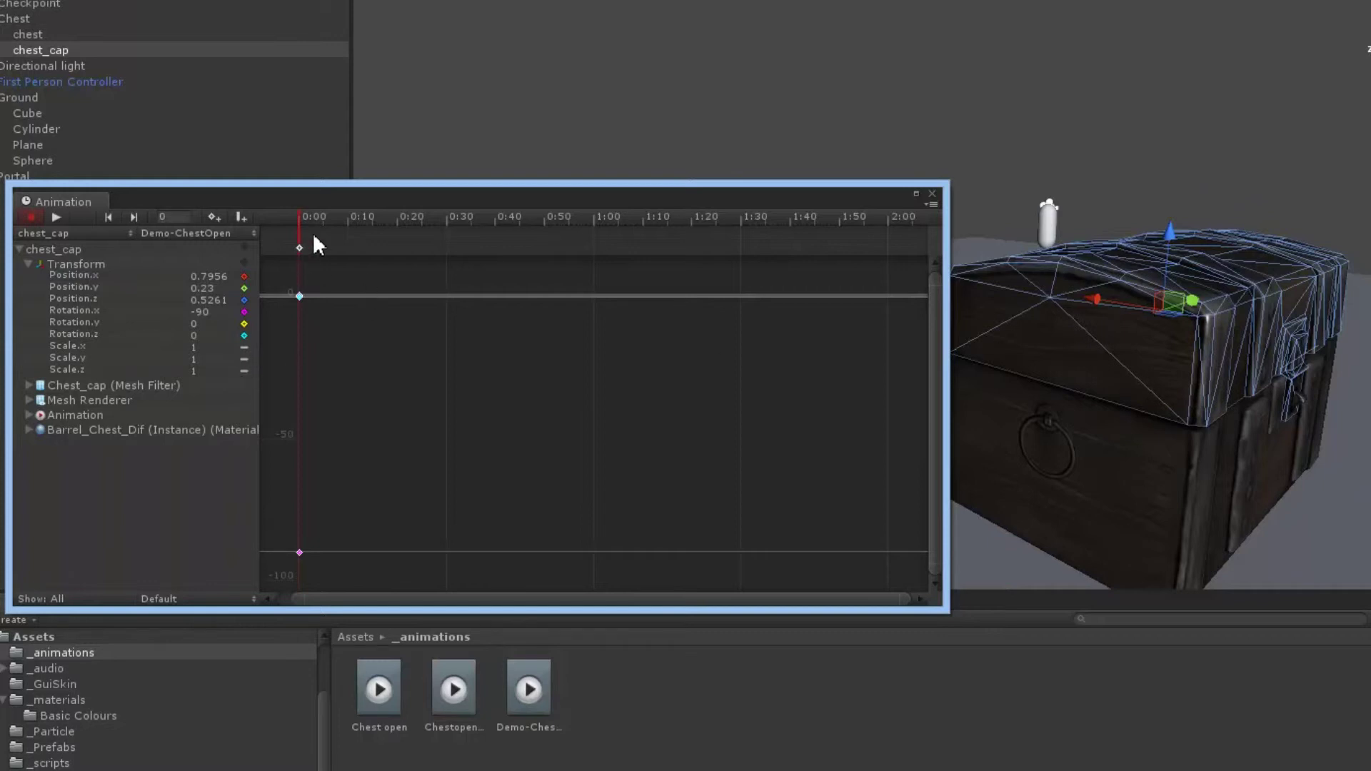
- At frame 90, rotate the chest_cap open to about X -53, Y 90 and Z -89
left_click_drag(971, 187, 927, 208, "alt")
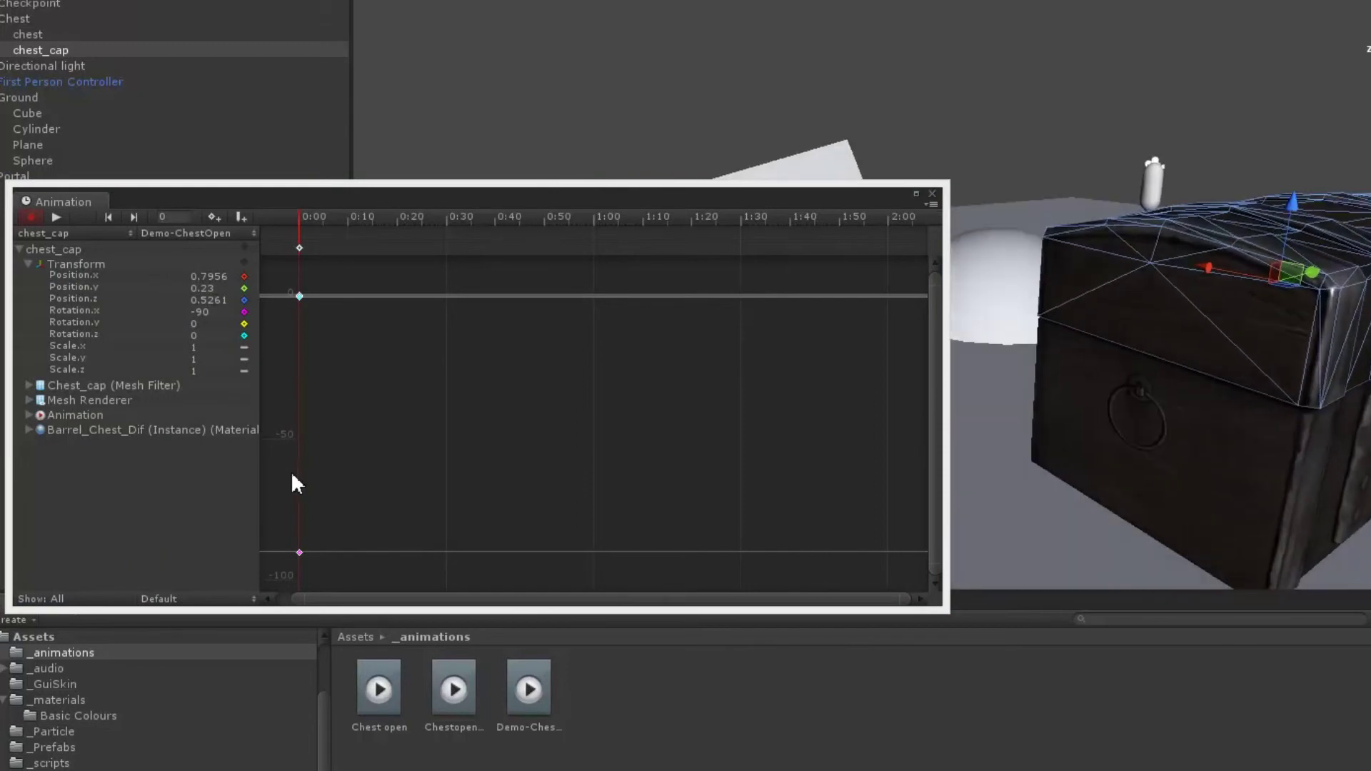
left_click_drag(298, 217, 575, 221)
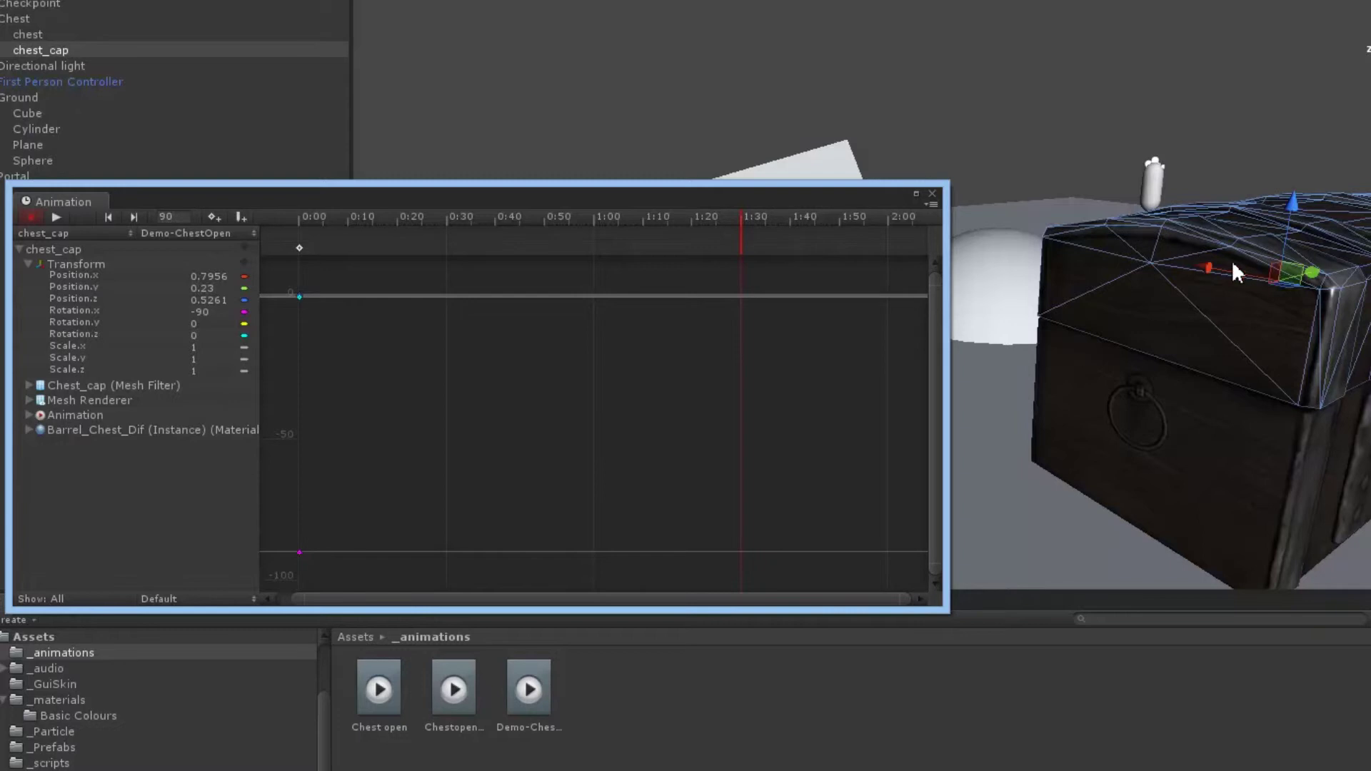
key("e")
left_click_drag(1368, 235, 1294, 128)
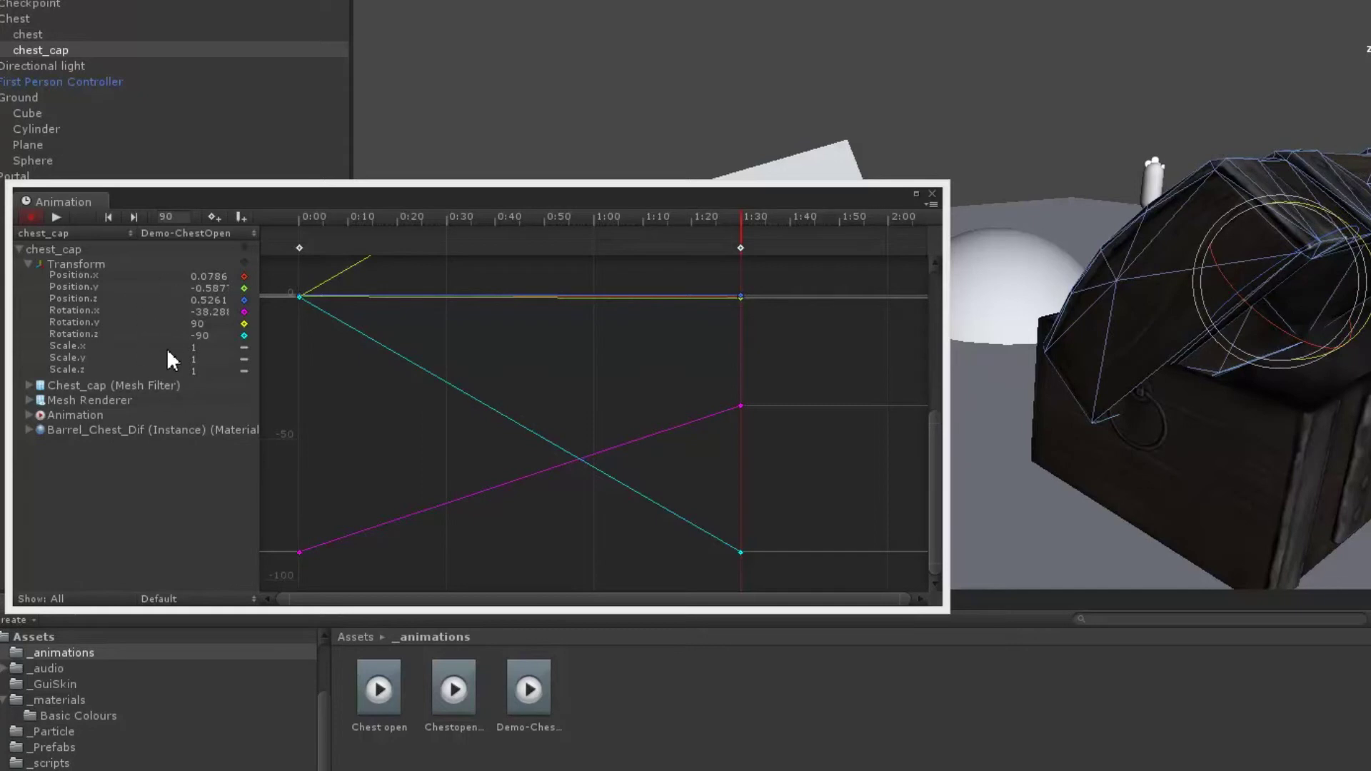
left_click_drag(1359, 238, 1368, 317)
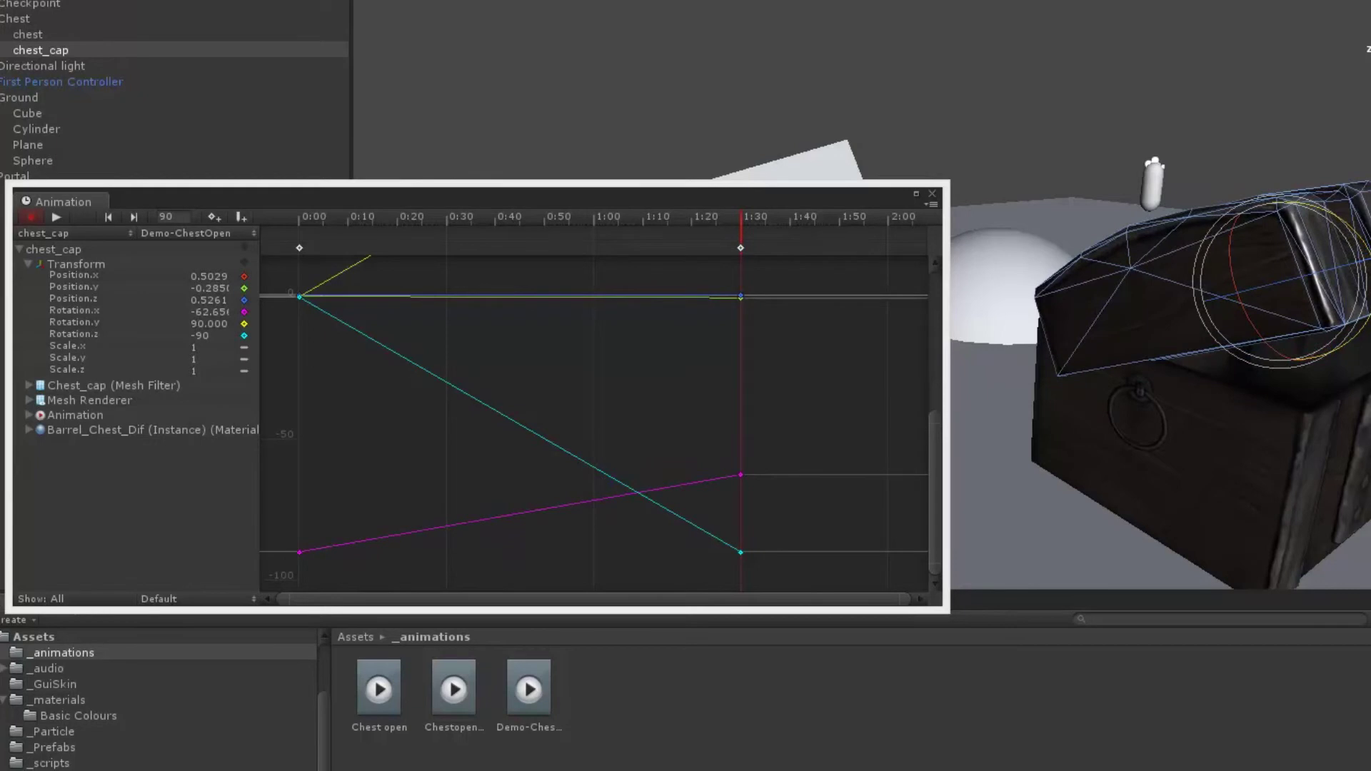
left_click_drag(1368, 271, 1360, 197)
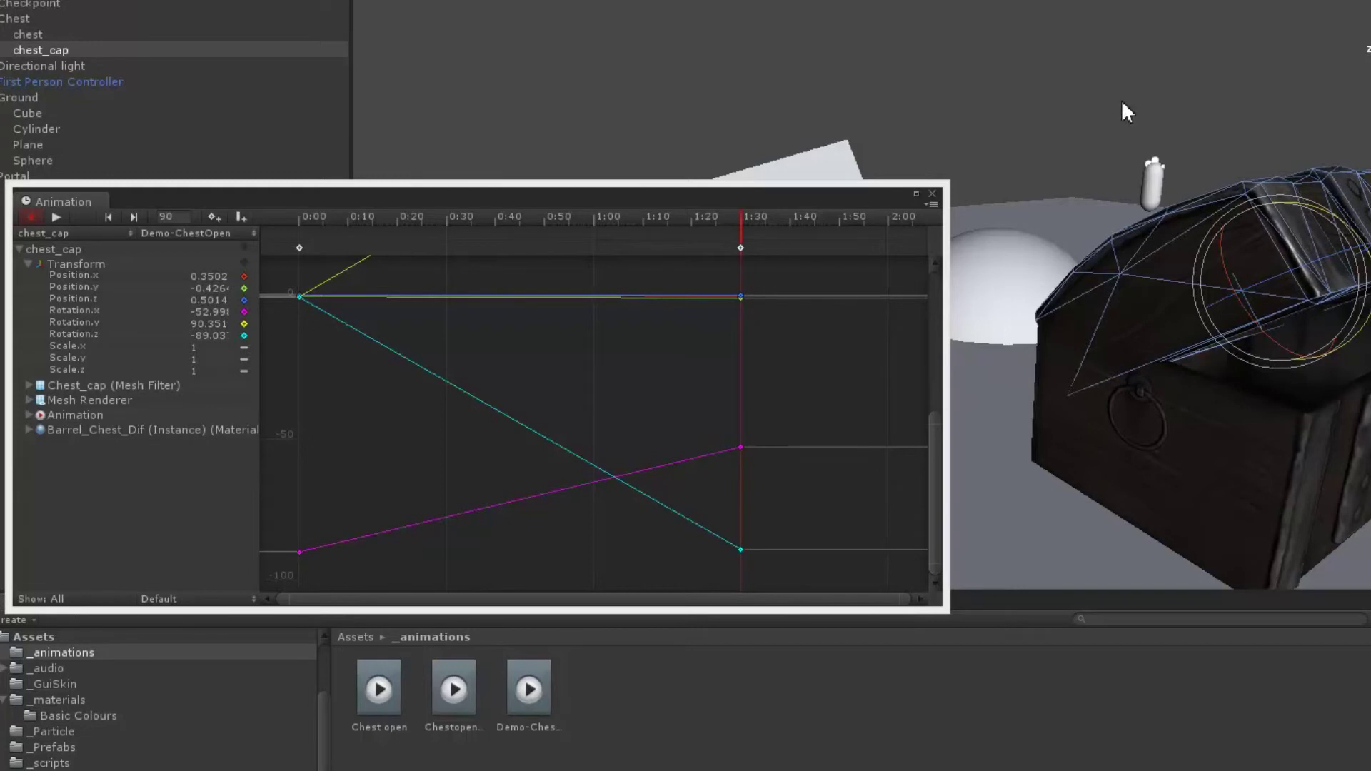
- Delete the chest_cap's rotation curves from the Demo-ChestOpen clip
left_click(1252, 309)
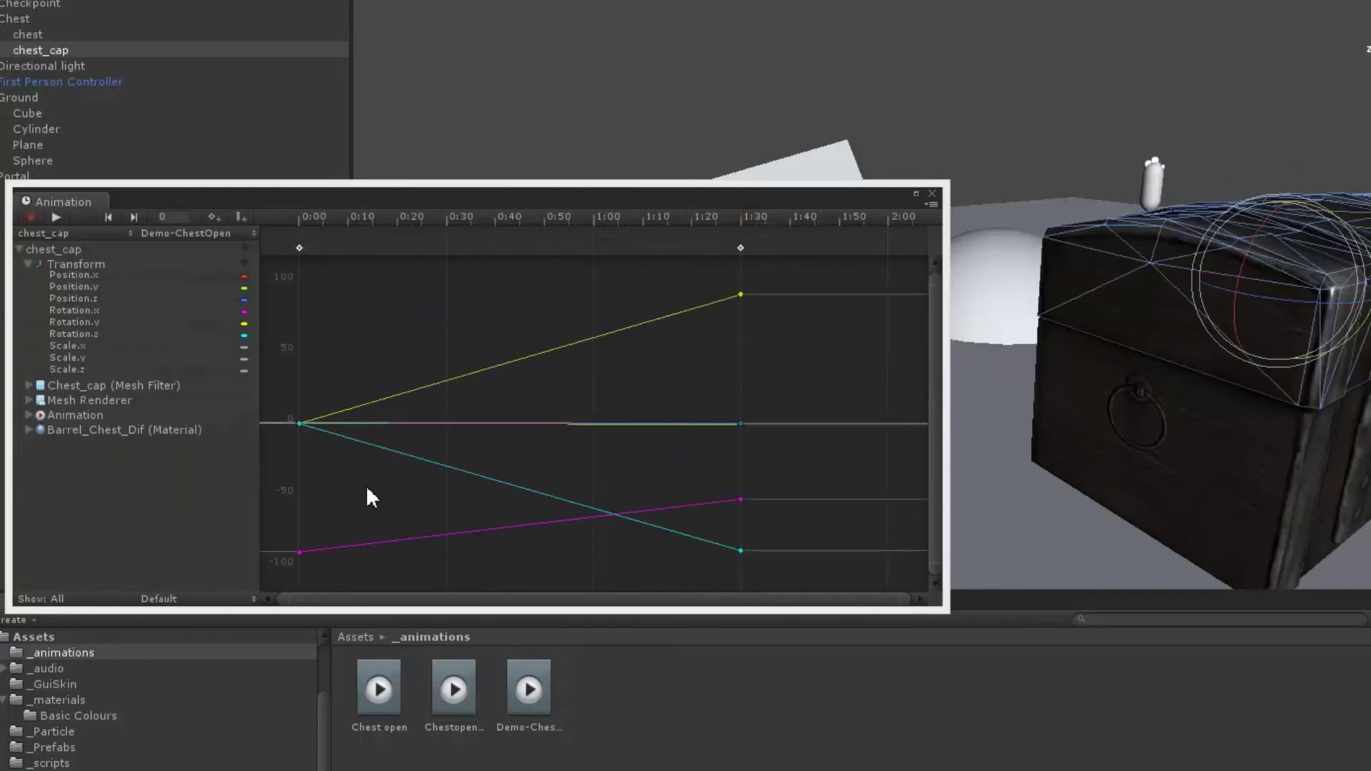
right_click(247, 314)
left_click(286, 355)
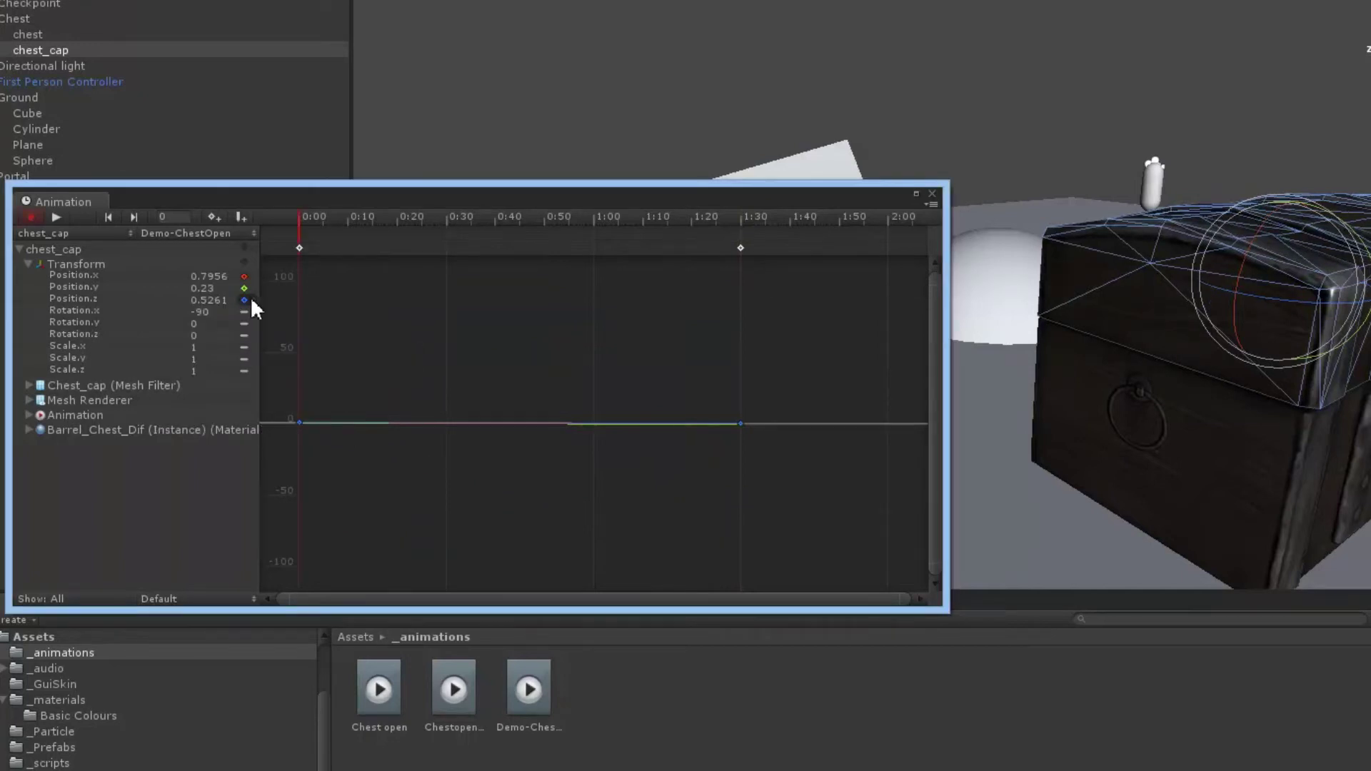
- Delete the chest_cap's position curves and add fresh position and rotation keys at frame 0 of Demo-ChestOpen
right_click(243, 276)
left_click(284, 316)
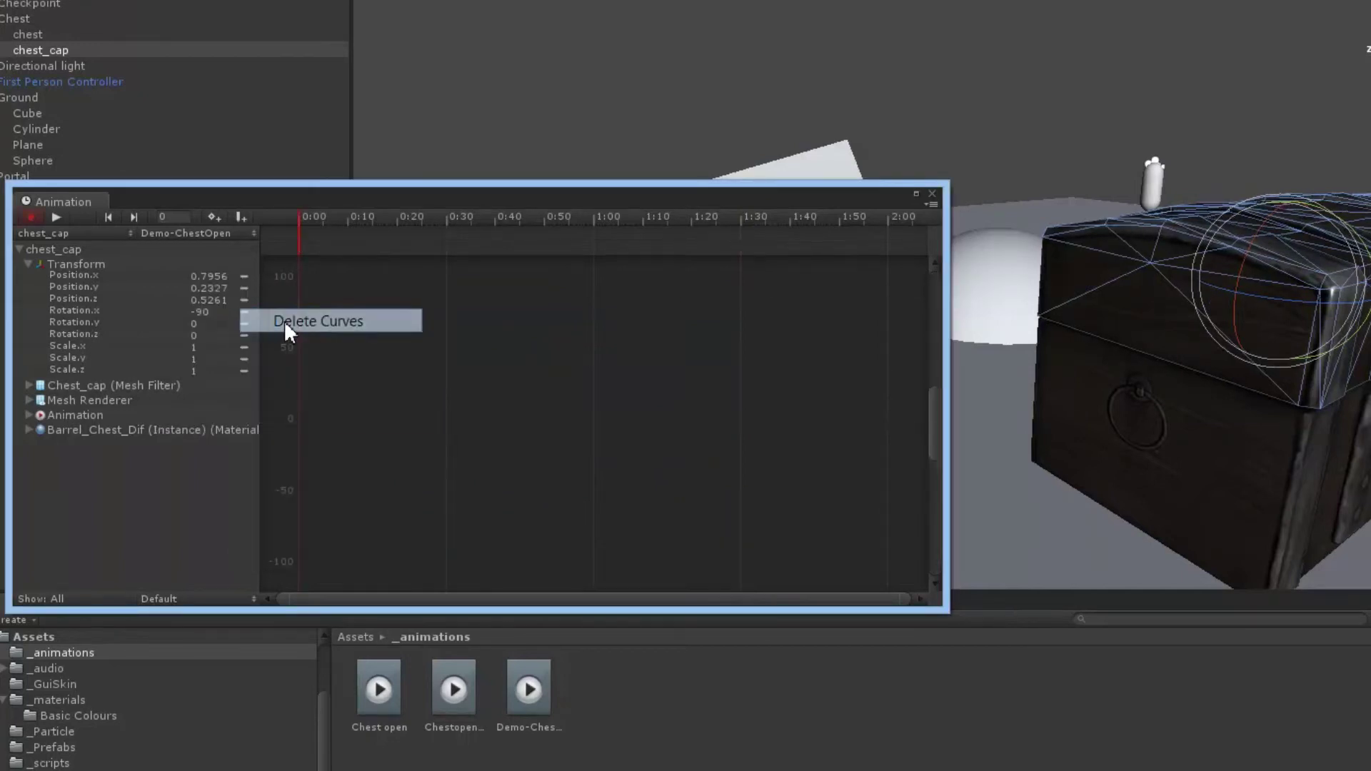
right_click(244, 276)
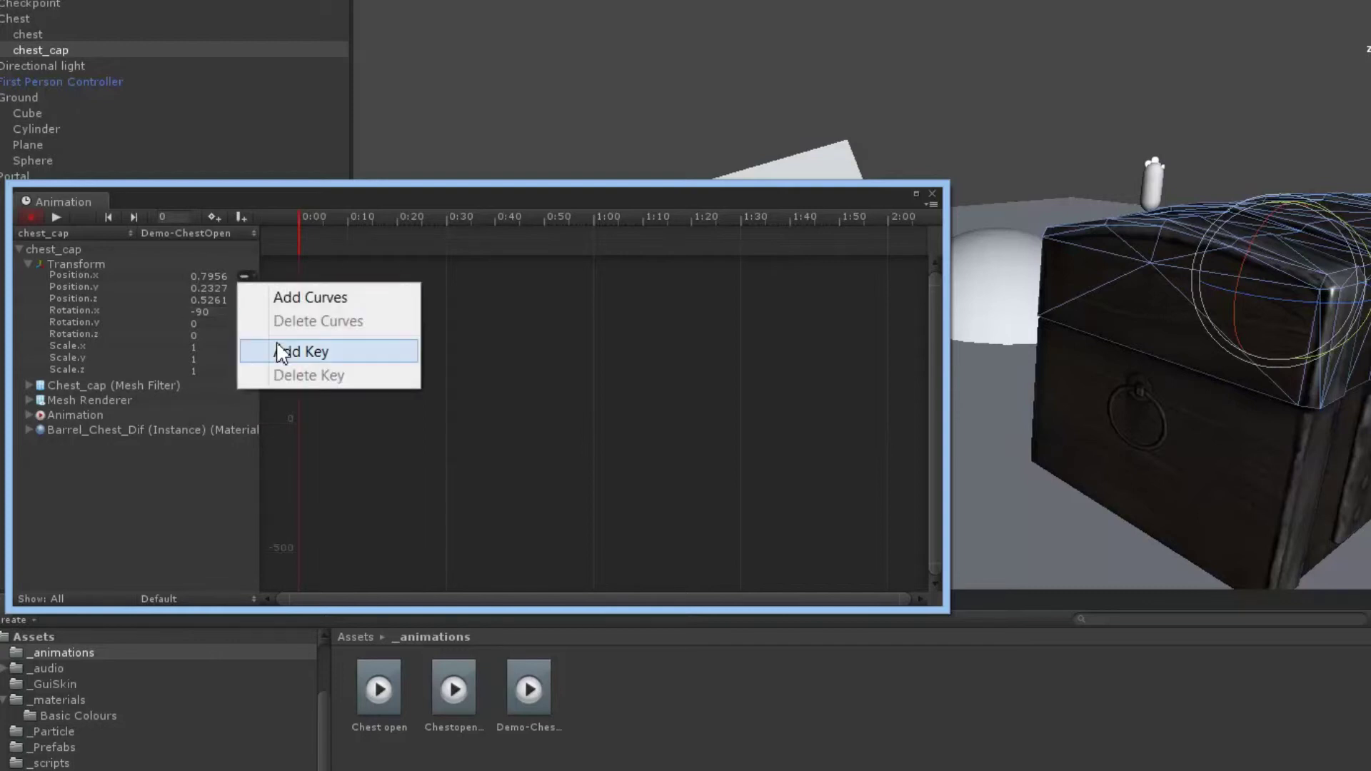
left_click(279, 347)
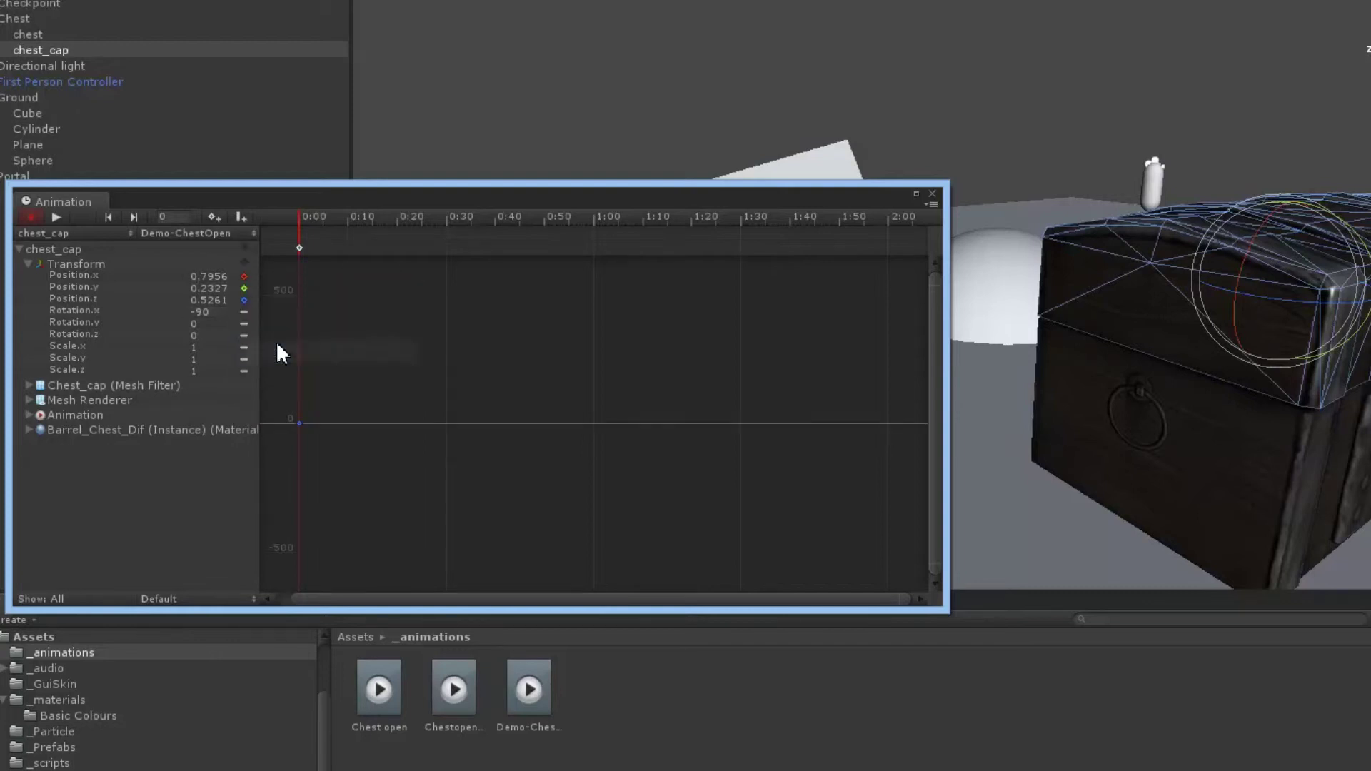
right_click(246, 318)
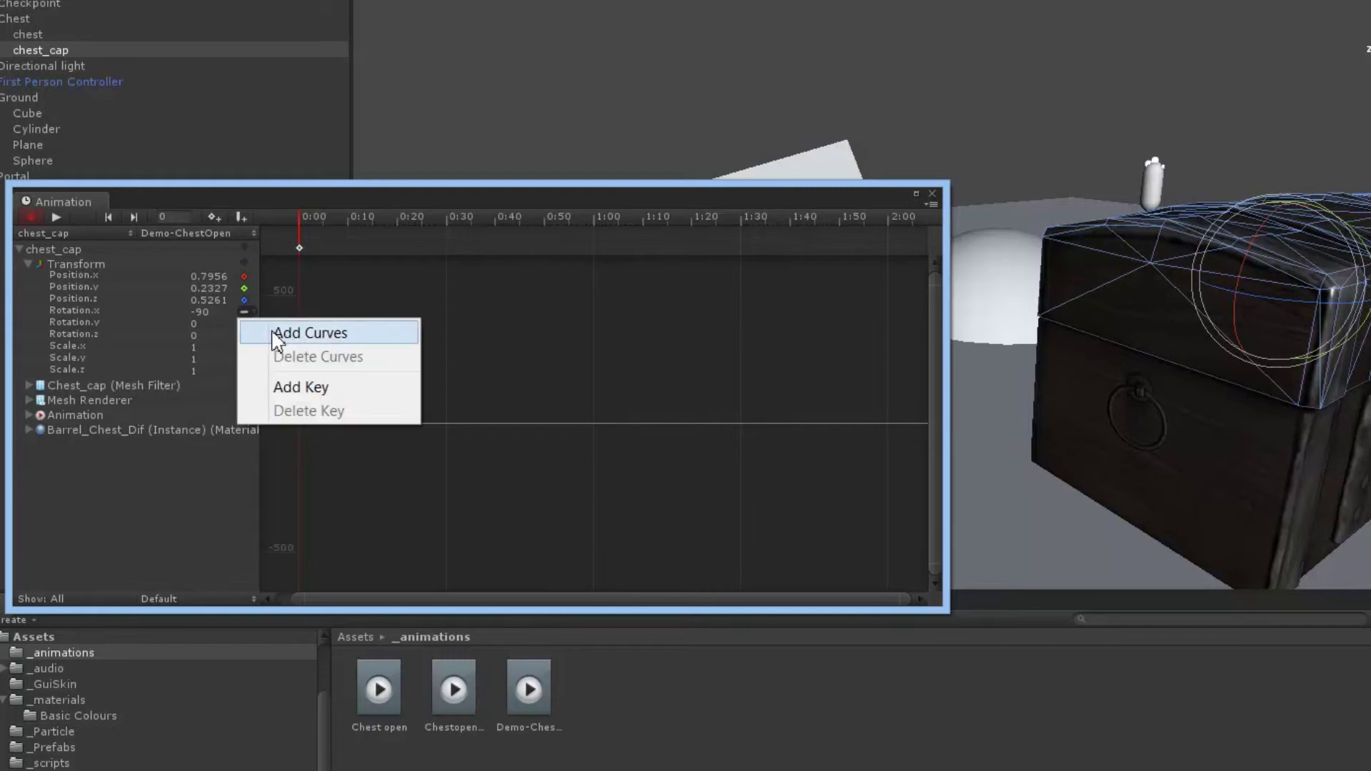
left_click(276, 383)
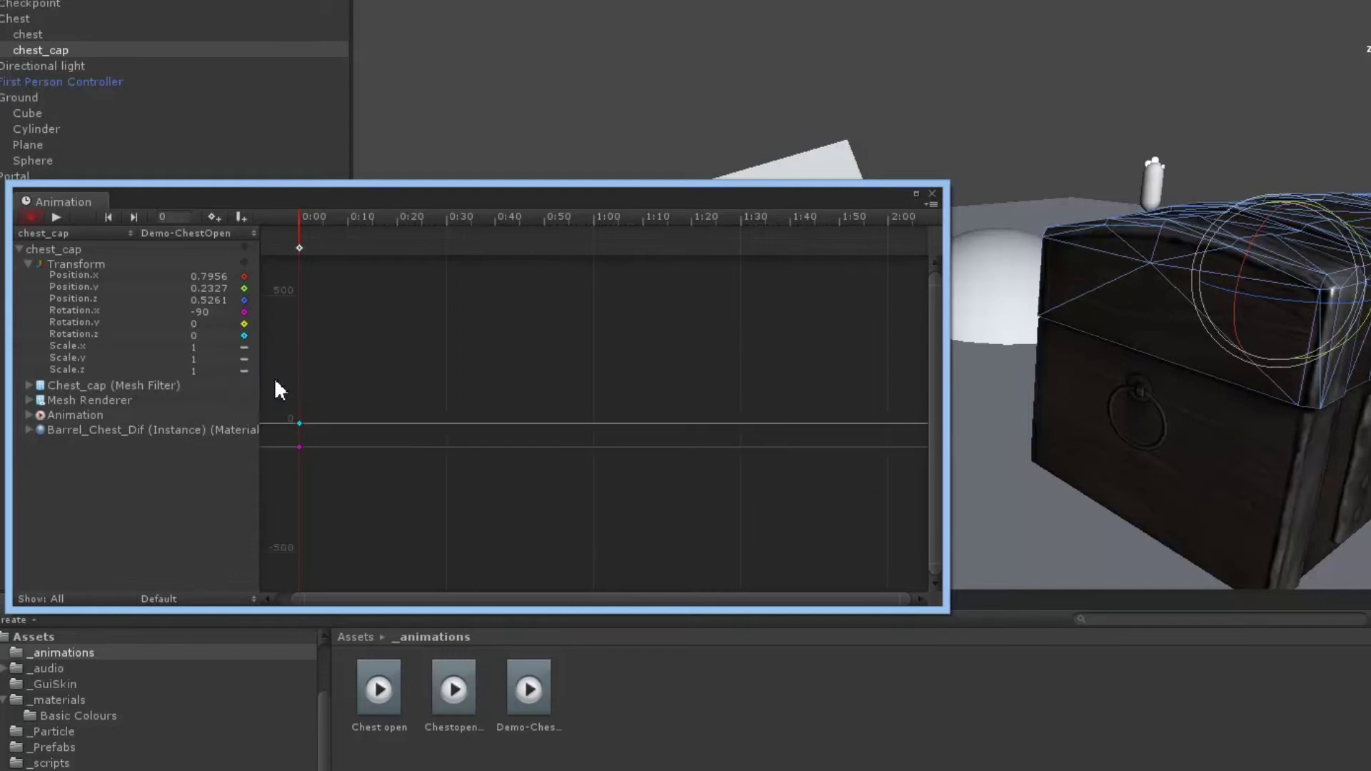
- At frame 90, rotate the chest_cap open to about X -10, Y 90 and Z -90
left_click(205, 334)
left_click(77, 313)
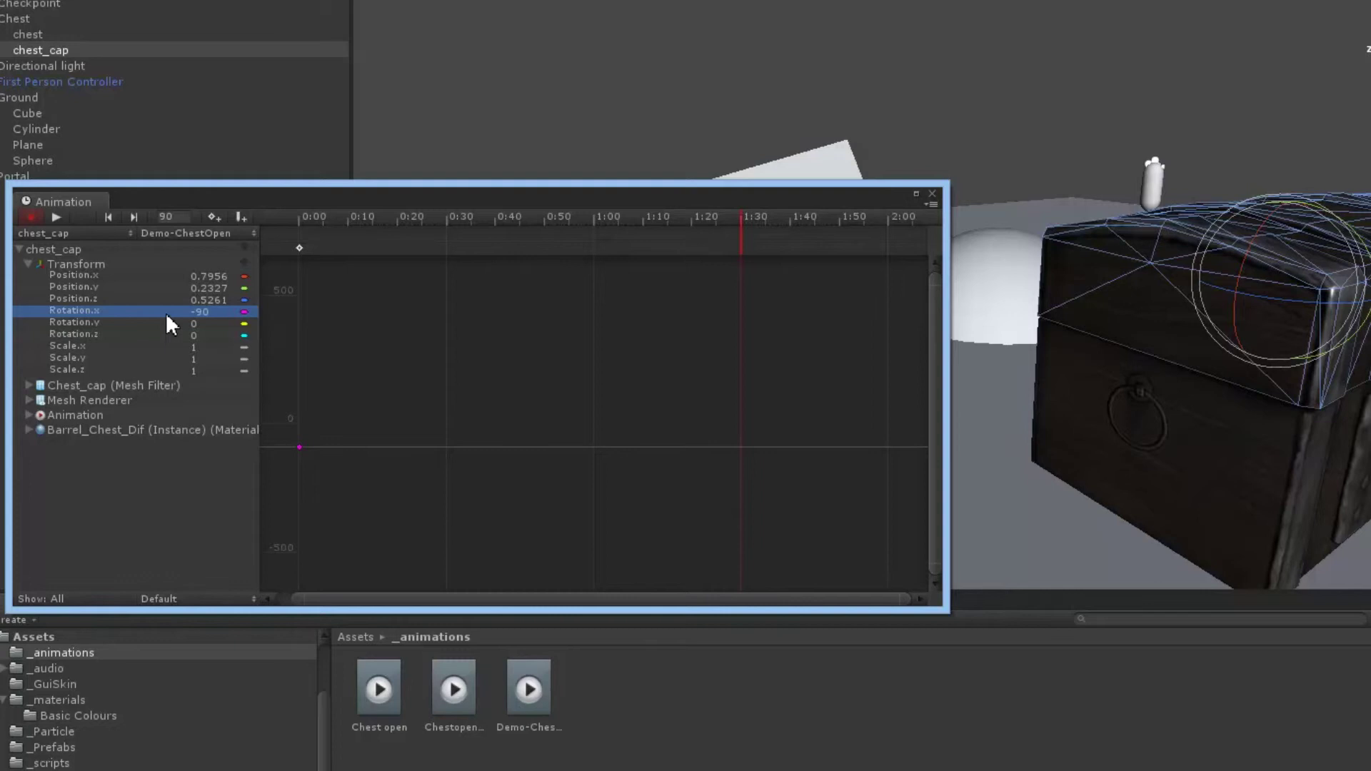
left_click(230, 312)
key("Return")
left_click_drag(1267, 214, 1179, 60)
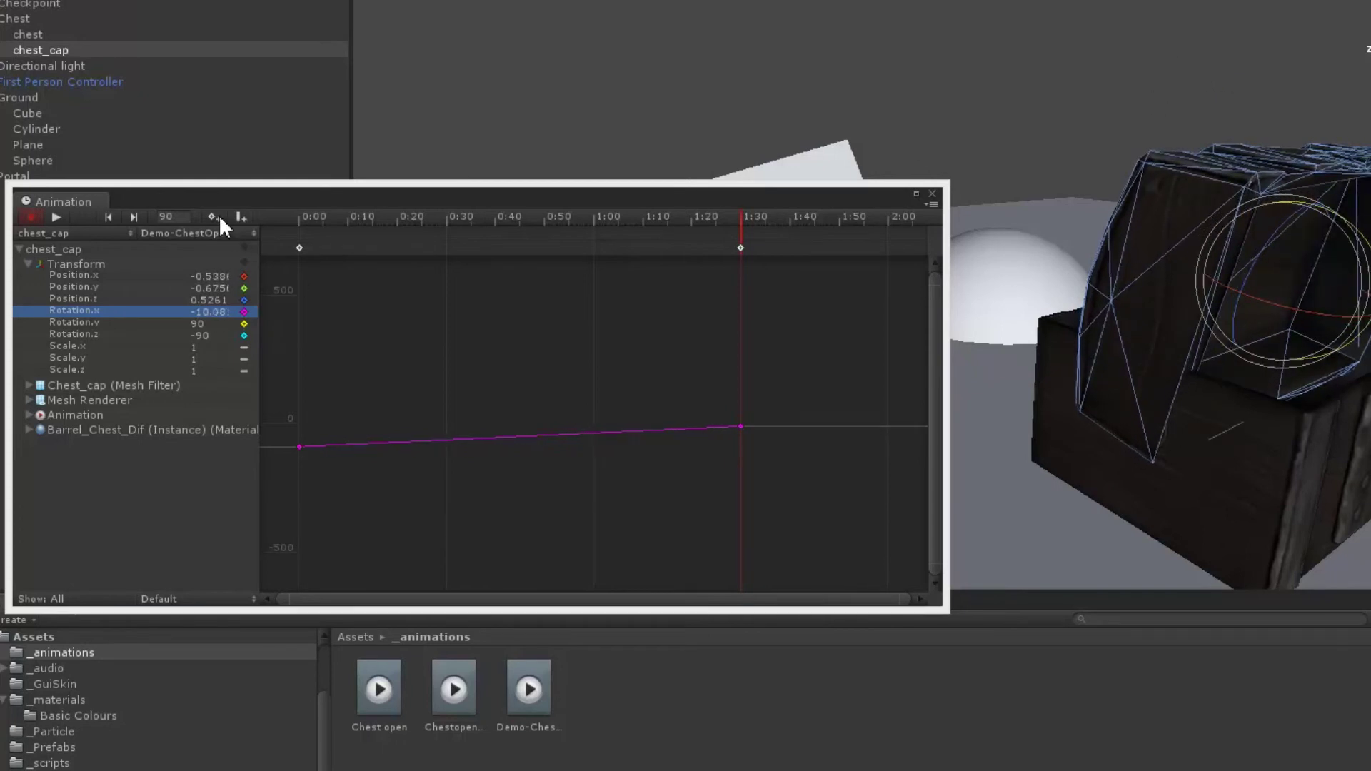
- At frame 90, move the opened chest_cap onto the chest's back edge, at about X 0.75, Y 0.08 and Z 0.53
left_click_drag(1137, 272, 1364, 263, "alt")
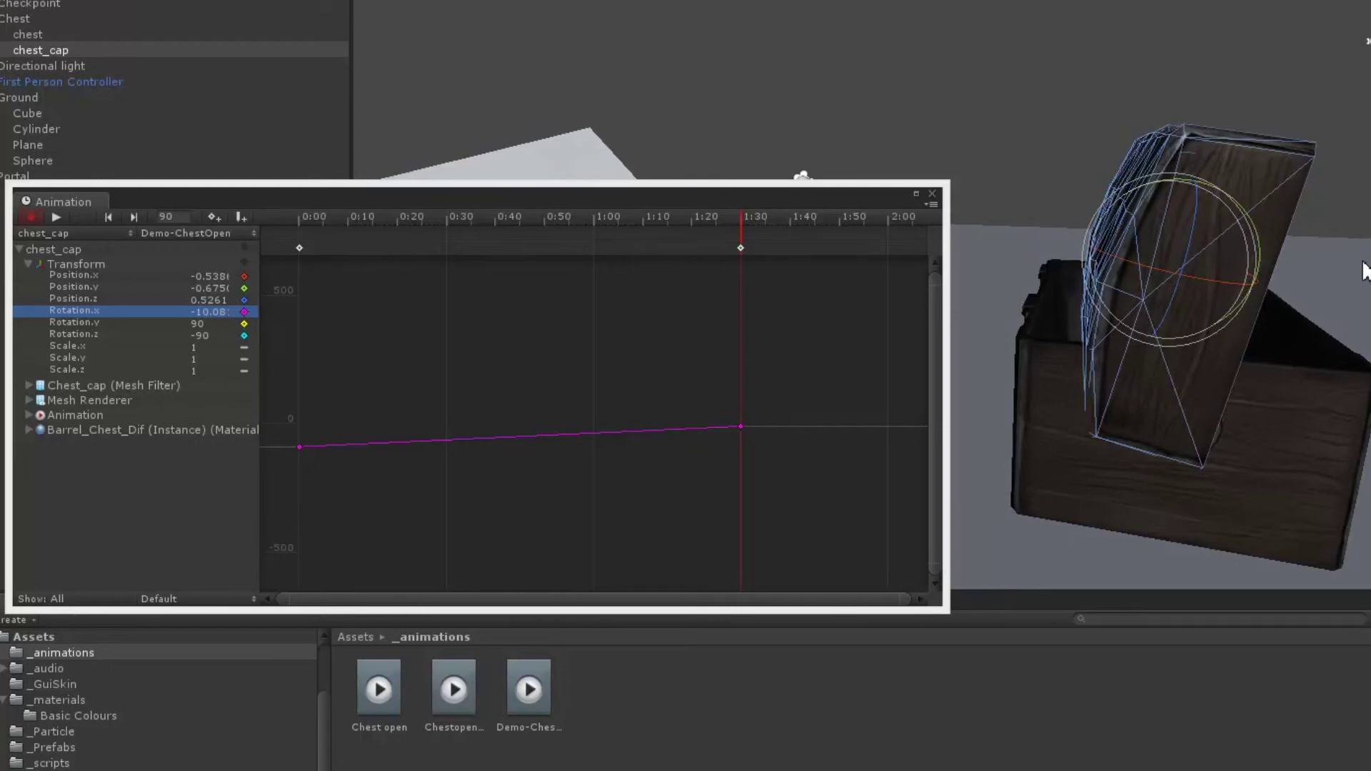
key("w")
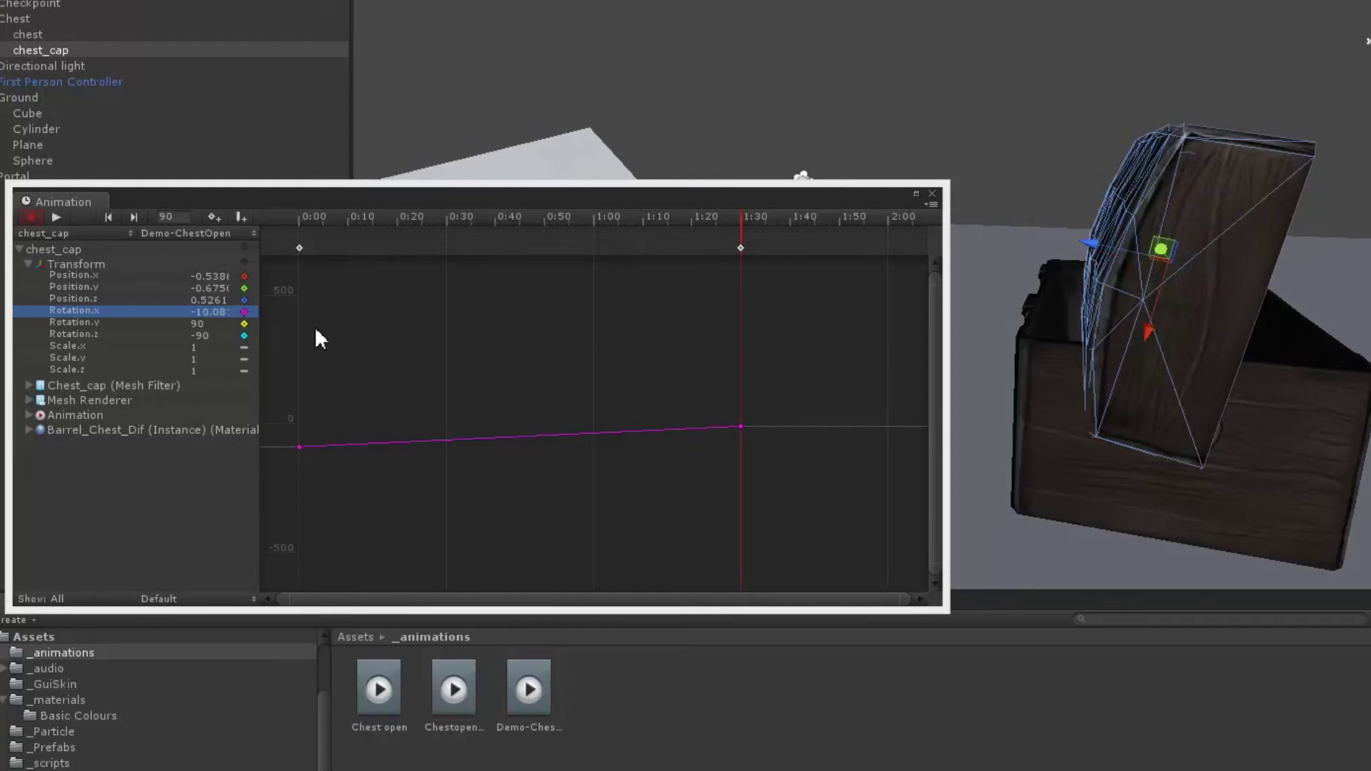
left_click(81, 277)
left_click(83, 301, "ctrl")
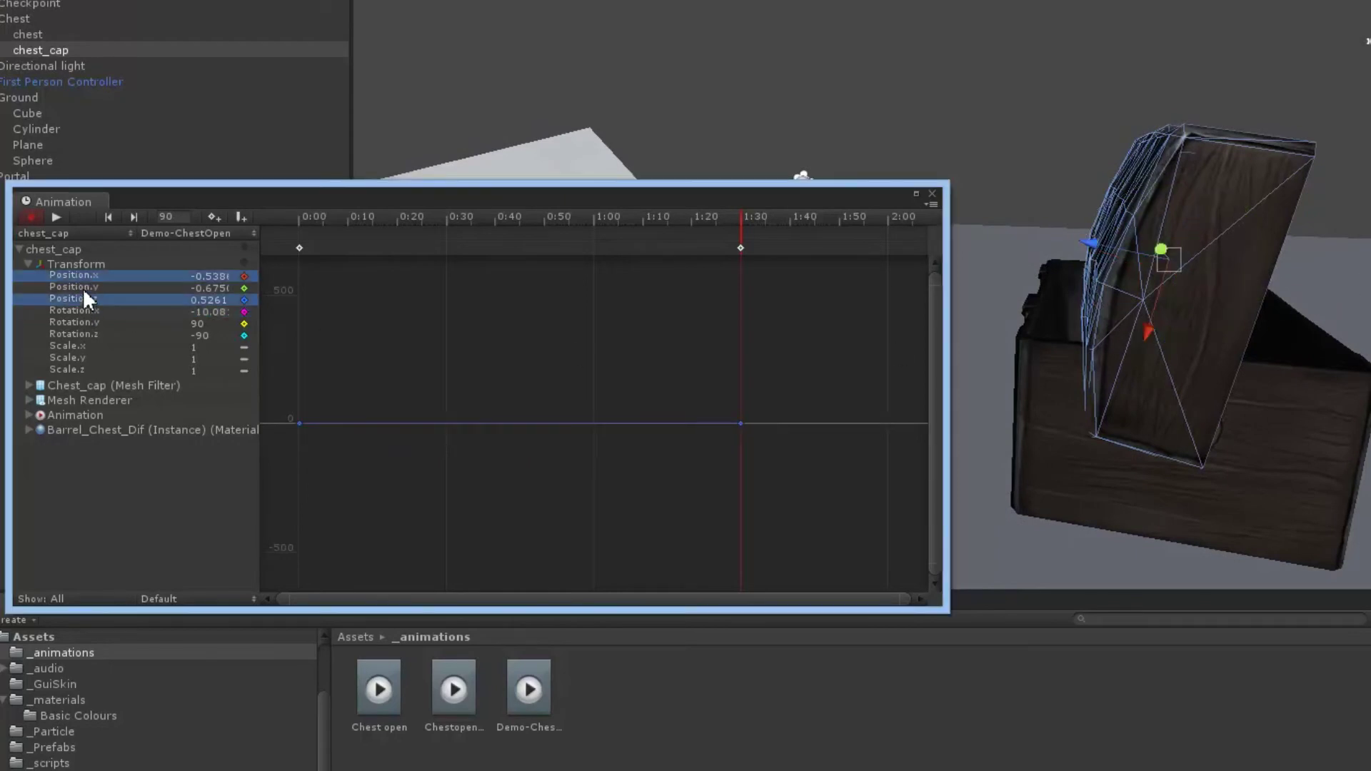
left_click(83, 289, "ctrl")
left_click_drag(1163, 246, 1040, 172)
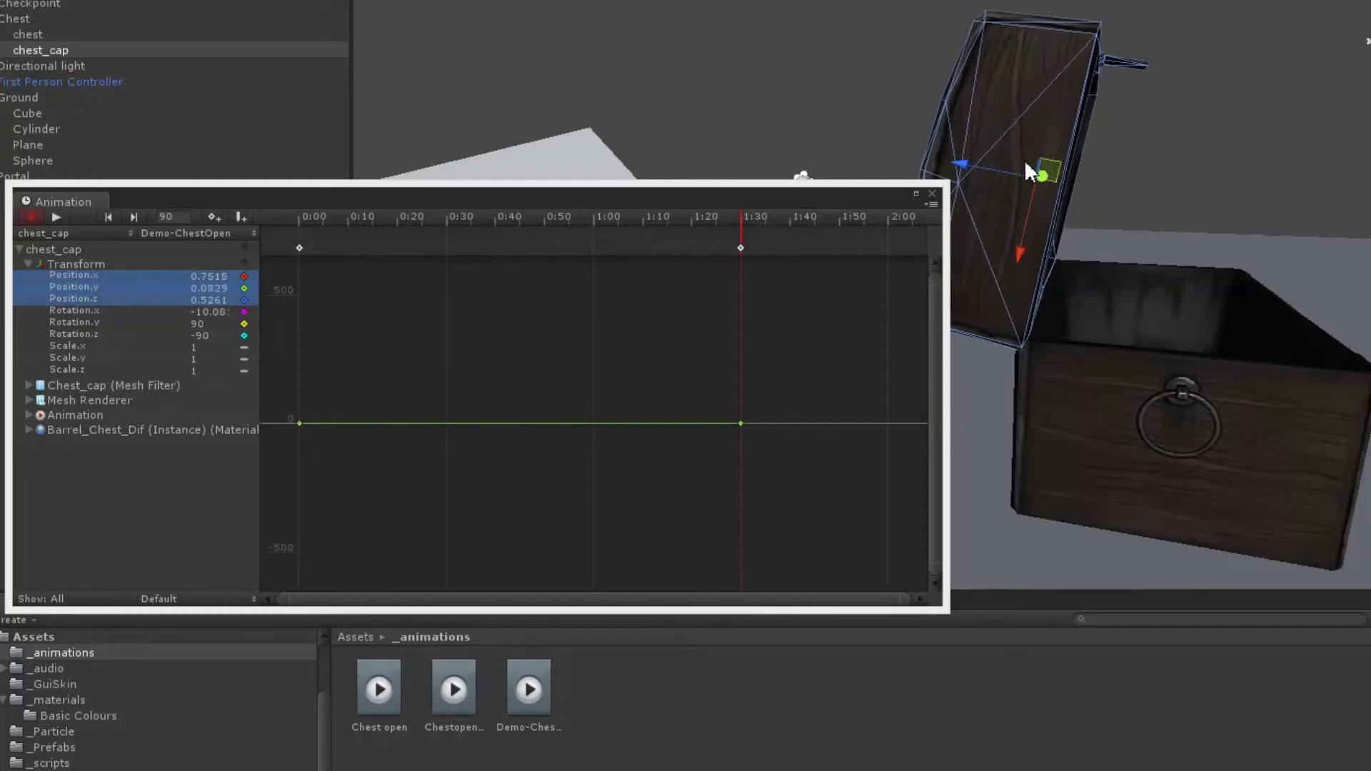
right_click_drag(1185, 183, 998, 158)
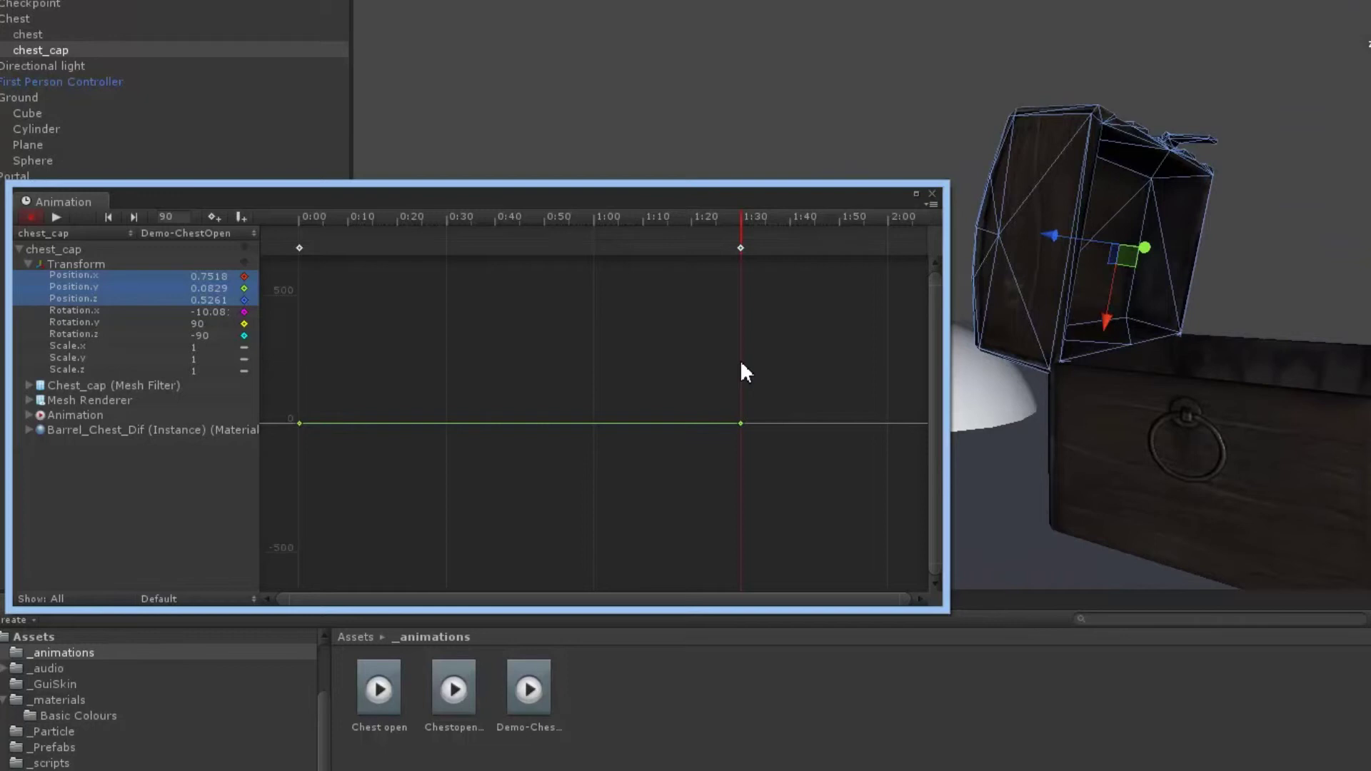
- Play back the lid-opening animation and check the chest_cap's rotation values at the frame 90 key
left_click(56, 217)
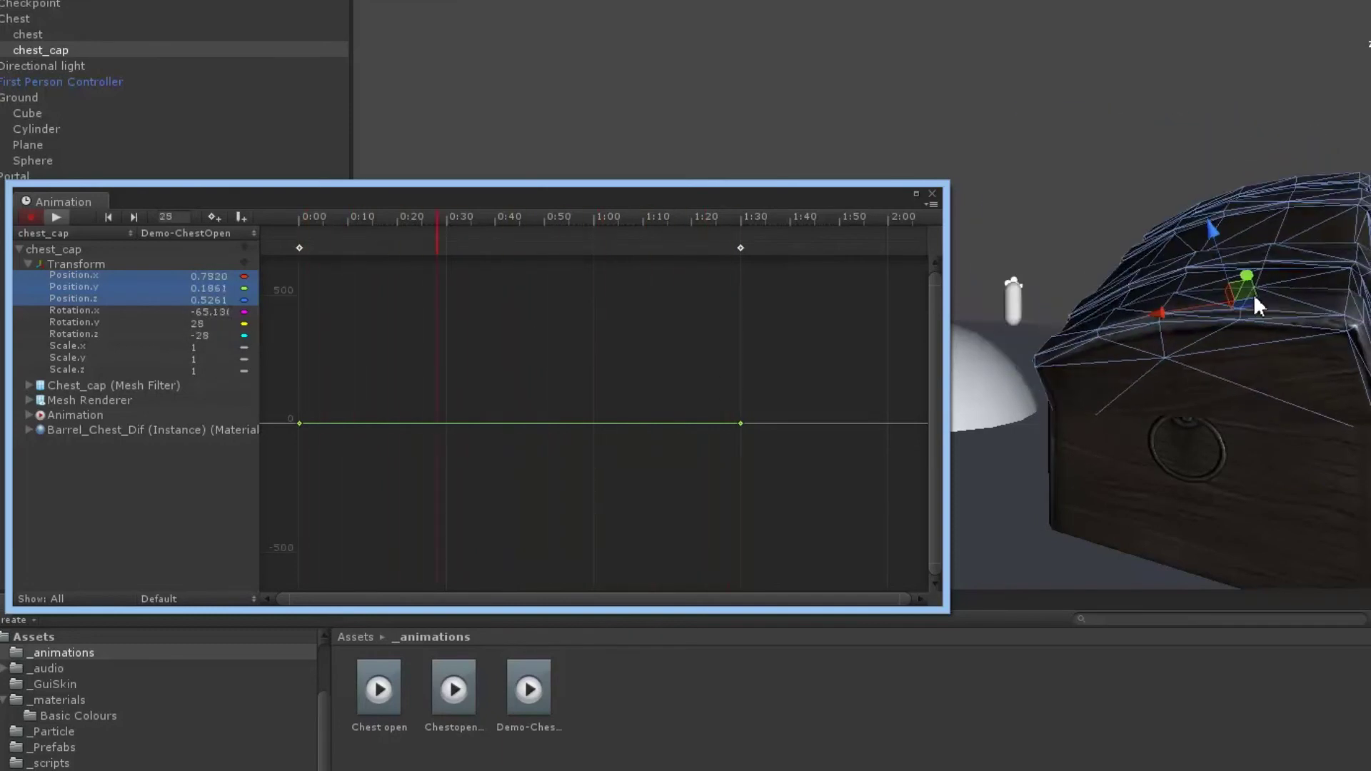
left_click(57, 218)
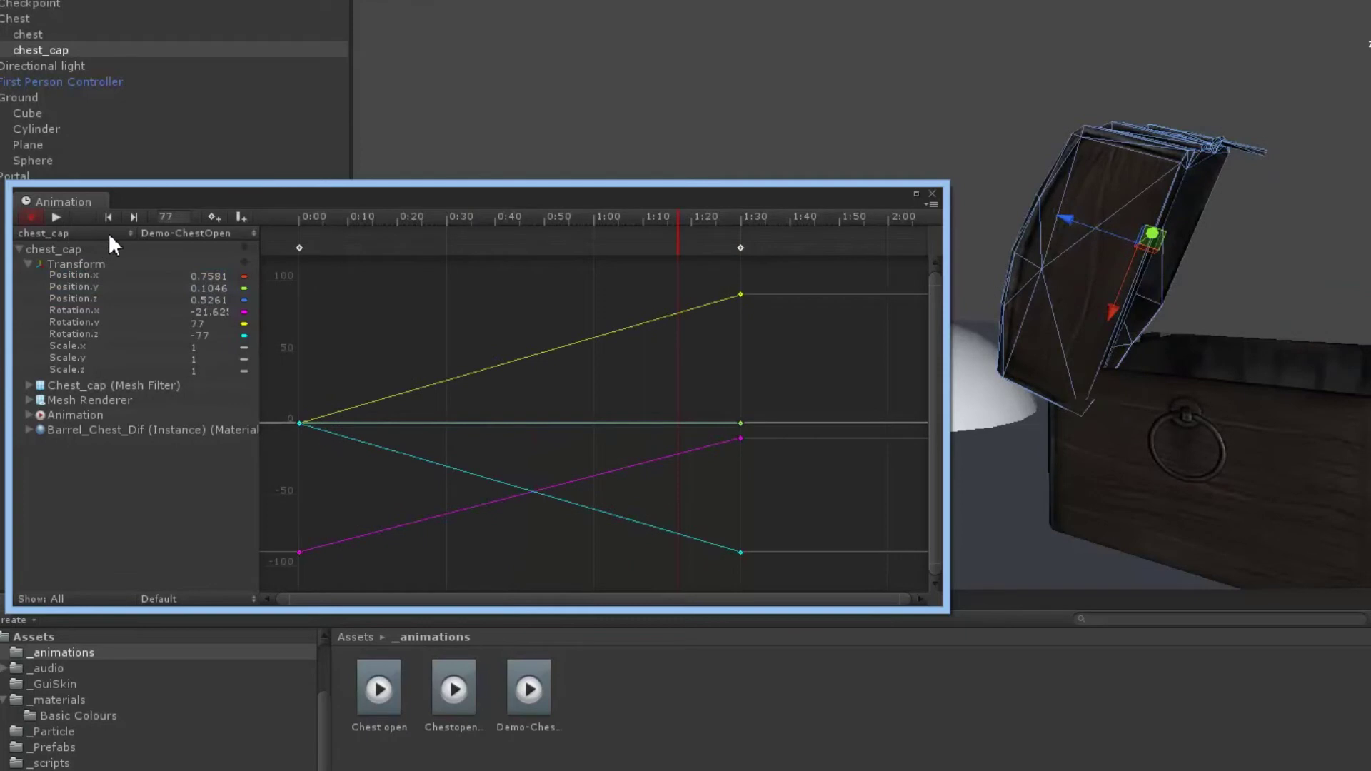
left_click(741, 249)
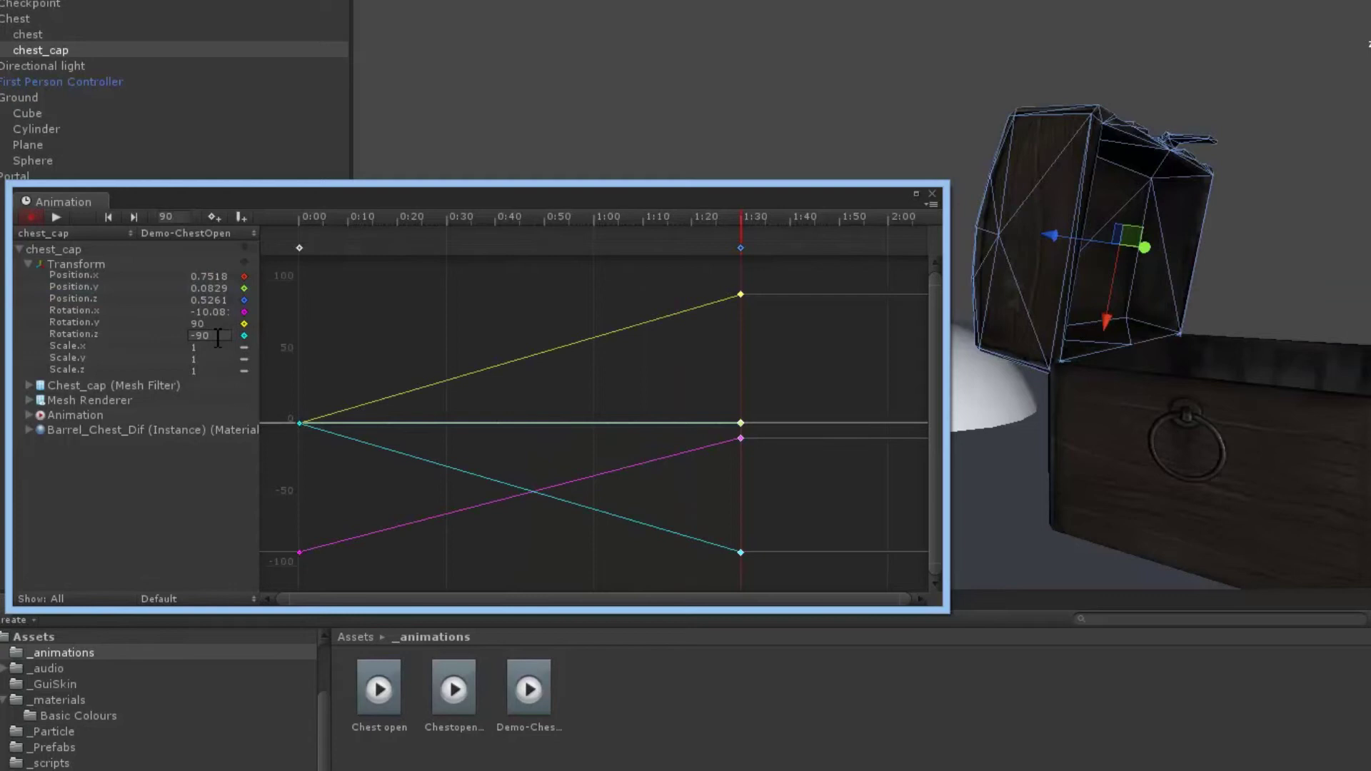
- At the frame 0 key, set the chest_cap's Rotation Y to 90 and Rotation Z to -90
left_click(299, 248)
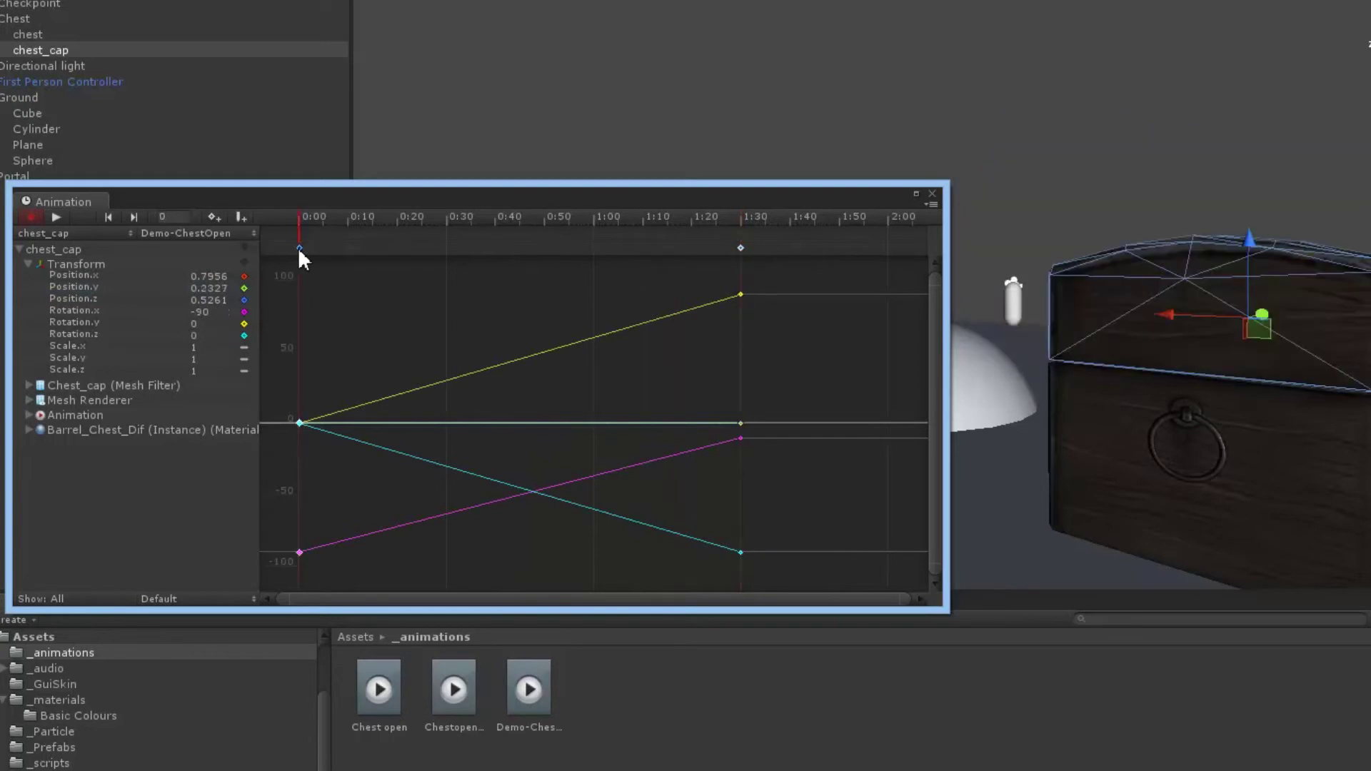
left_click(213, 323)
type("90")
left_click(208, 336)
type("-90")
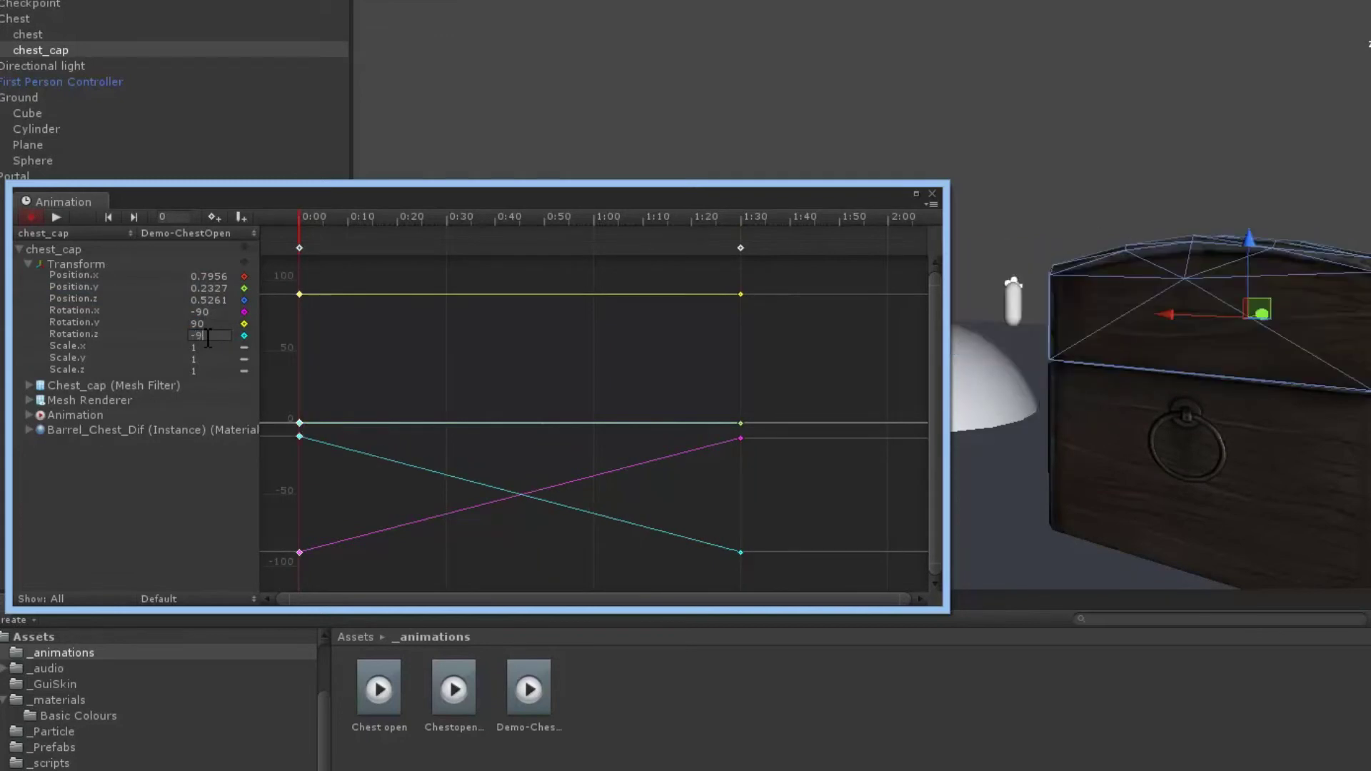
- View the chest from the front, resume recording, compare the lid at the frame 0 and frame 90 keys, and play back the animation
left_click(1068, 143)
left_click_drag(1071, 143, 946, 149, "alt")
left_click(1126, 305)
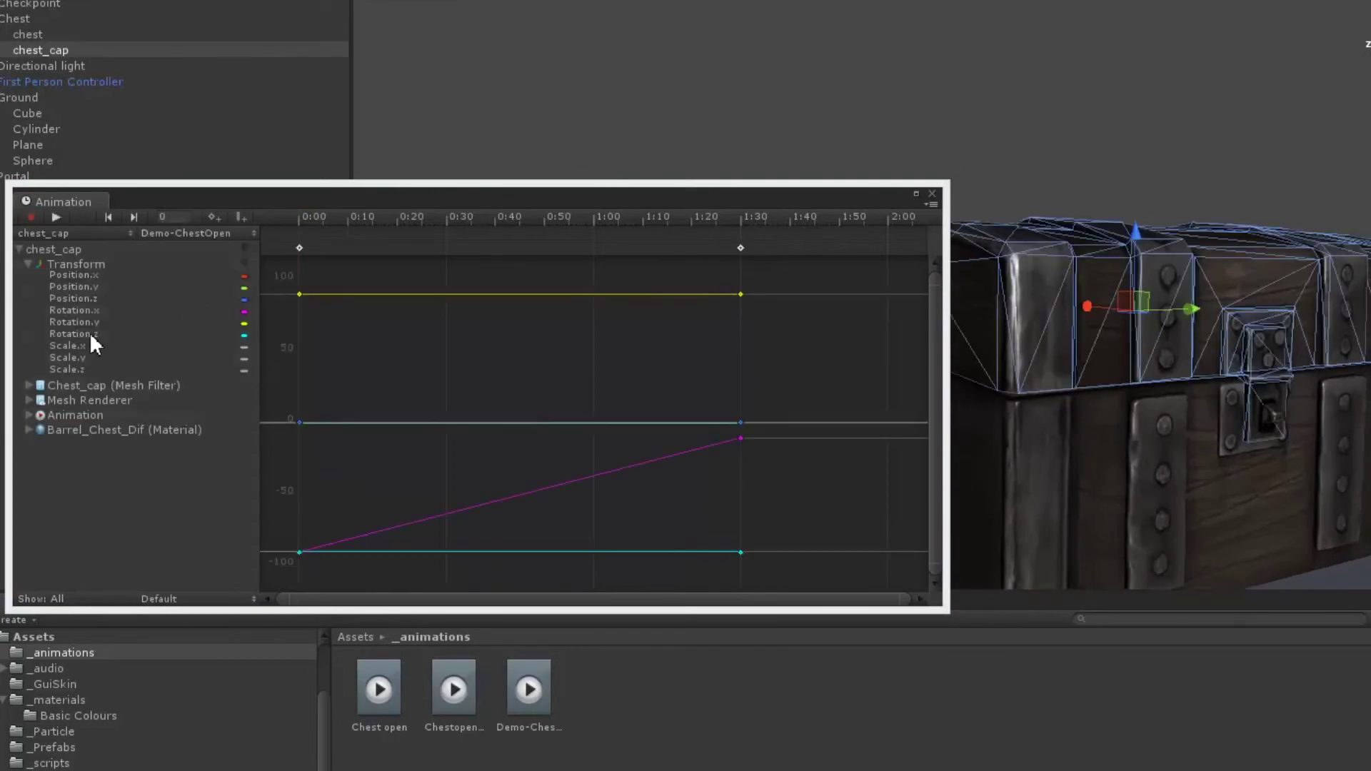
left_click(299, 248)
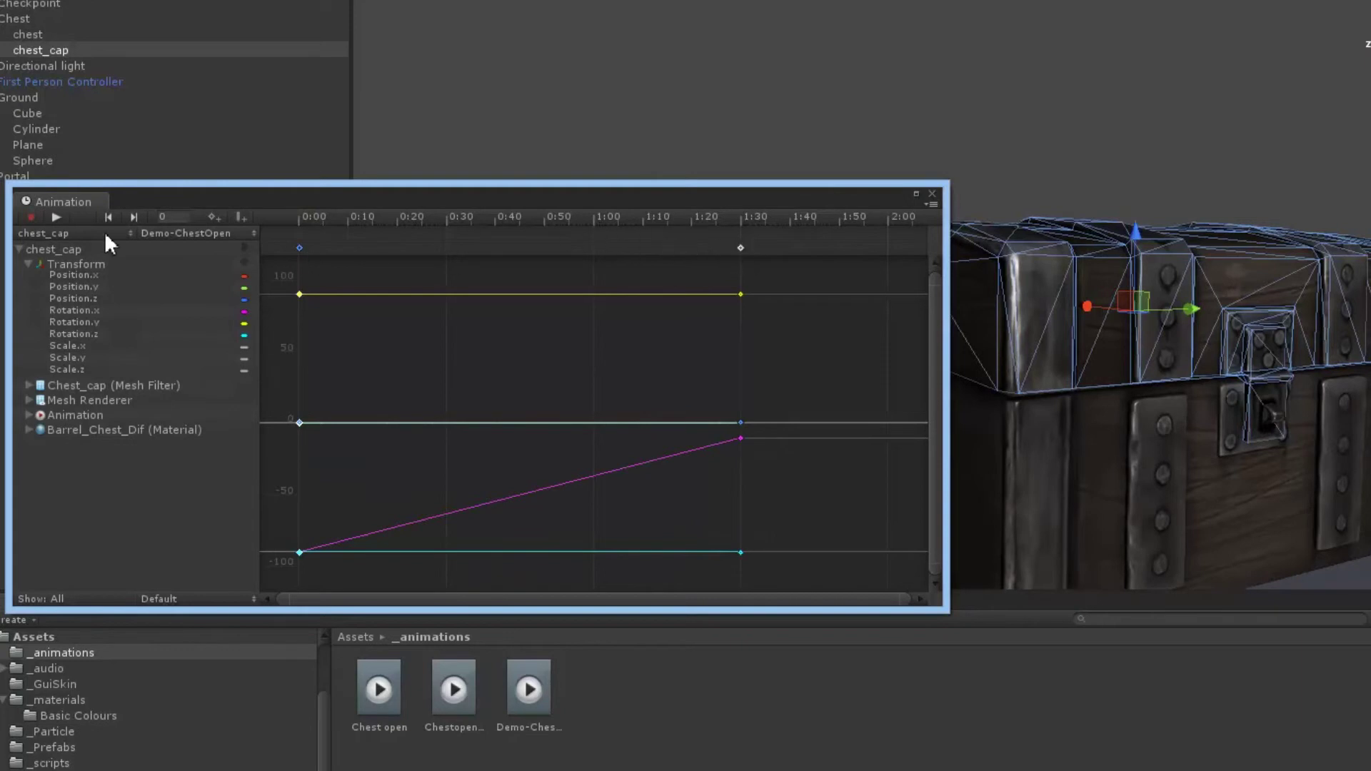
left_click(31, 217)
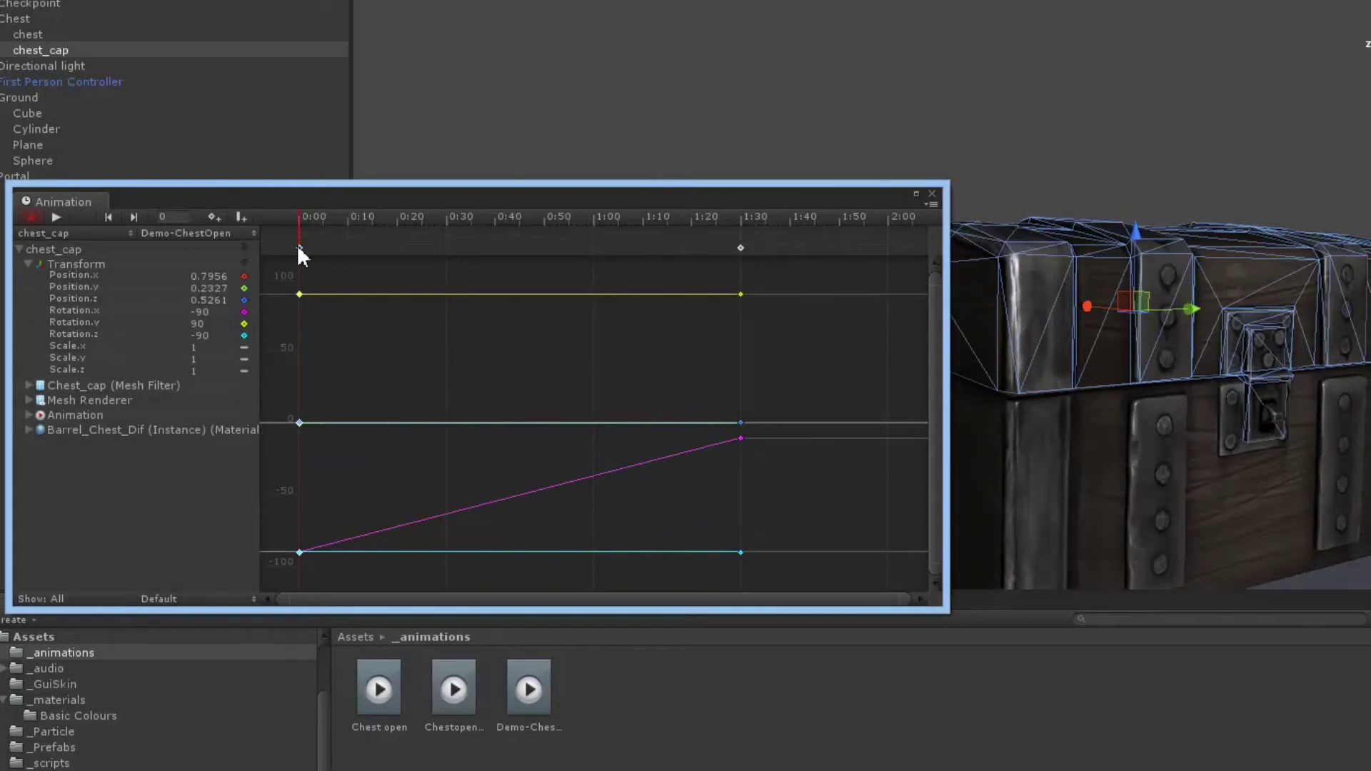
left_click(740, 249)
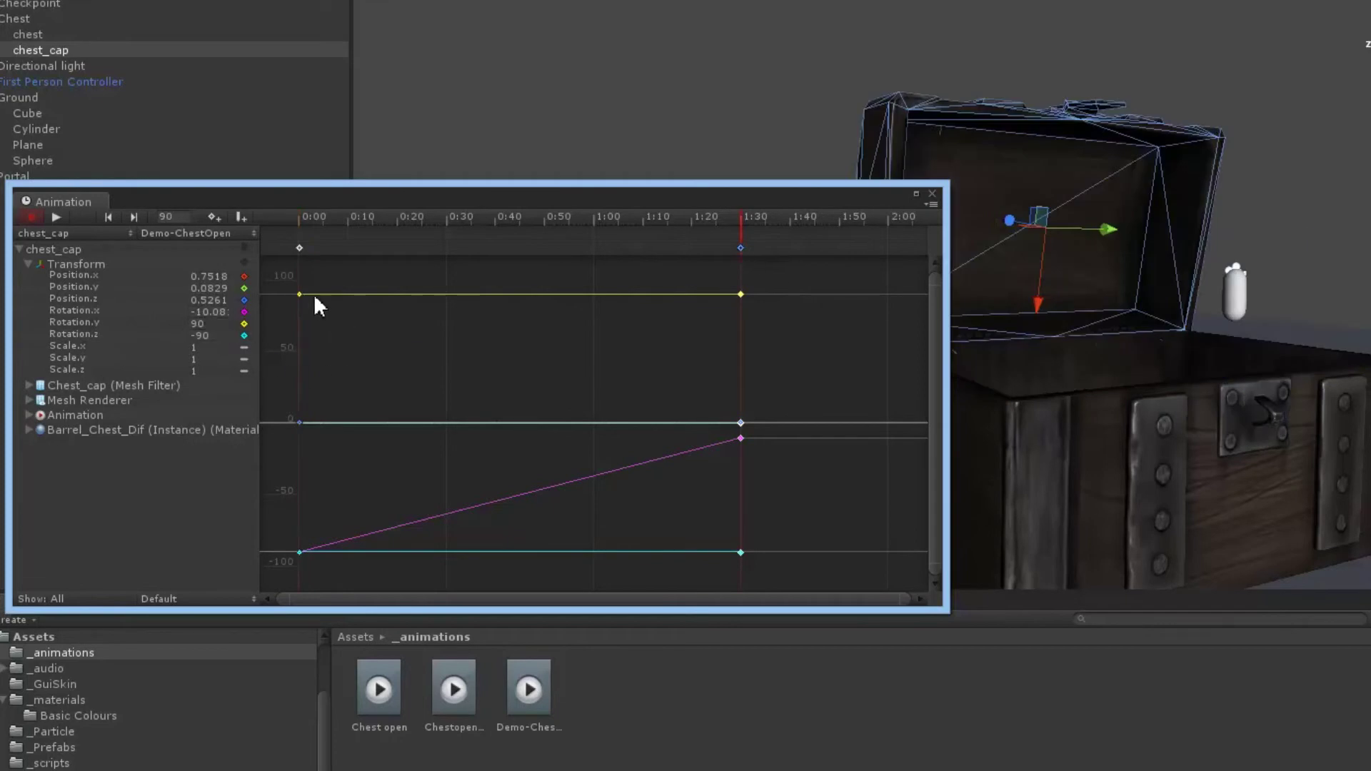
left_click(55, 217)
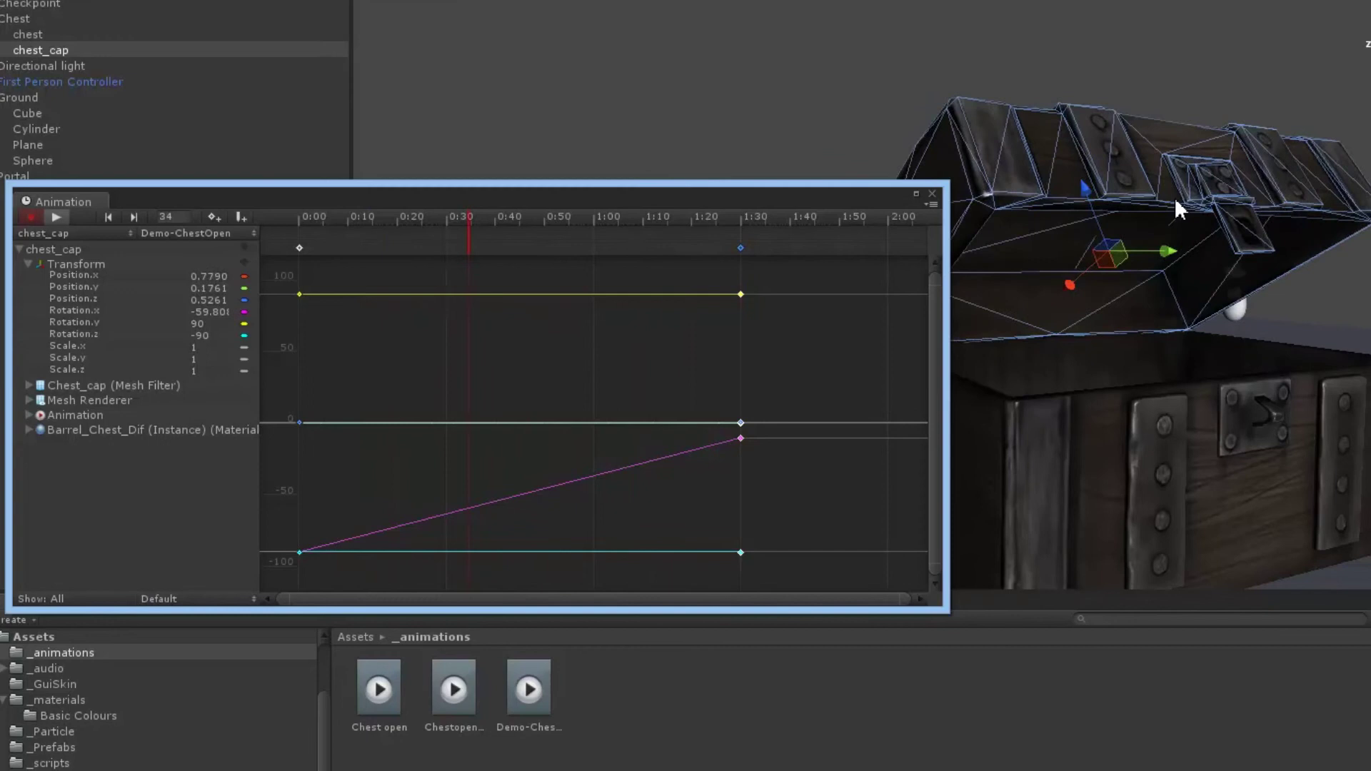
left_click(56, 218)
- Move the end keys from frame 90 to frame 180 to slow the lid opening, and play back the clip
scroll(851, 289, "down", 5)
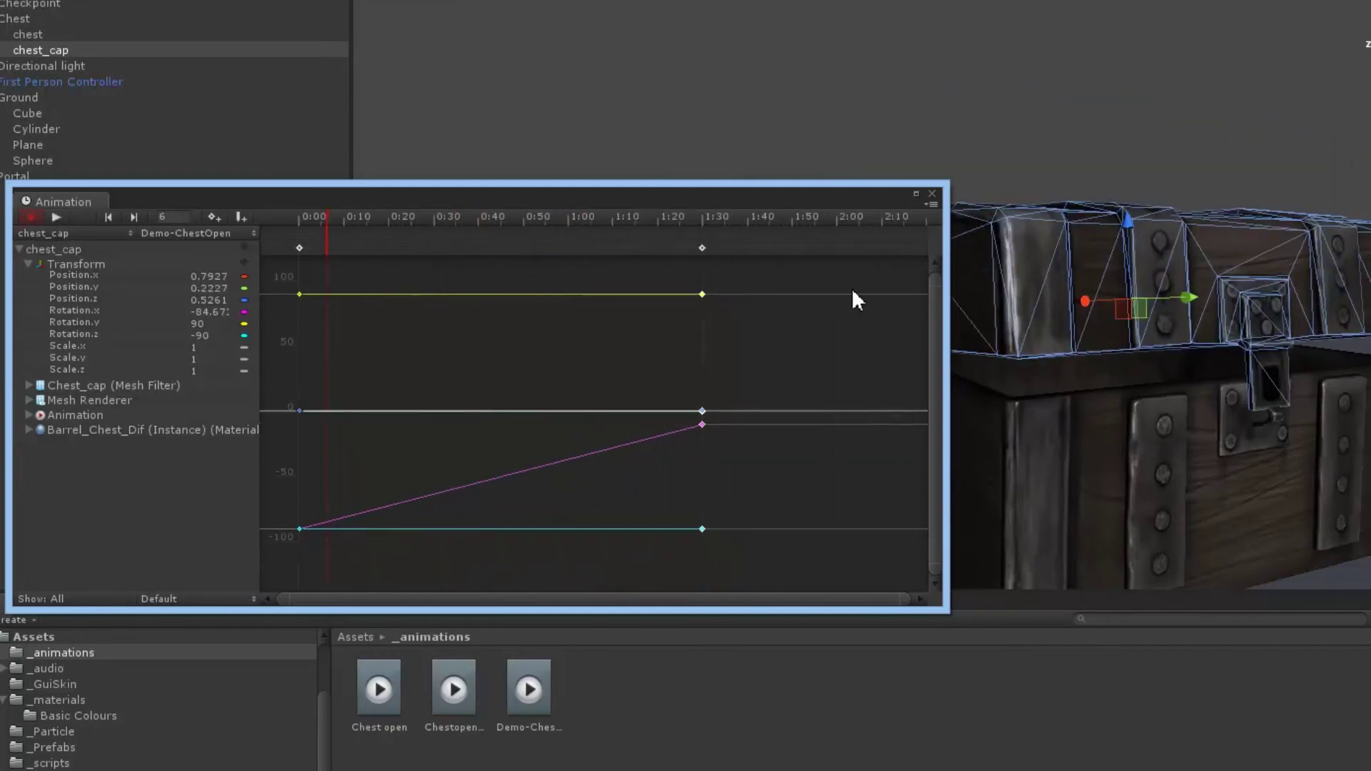
scroll(777, 403, "down", 4)
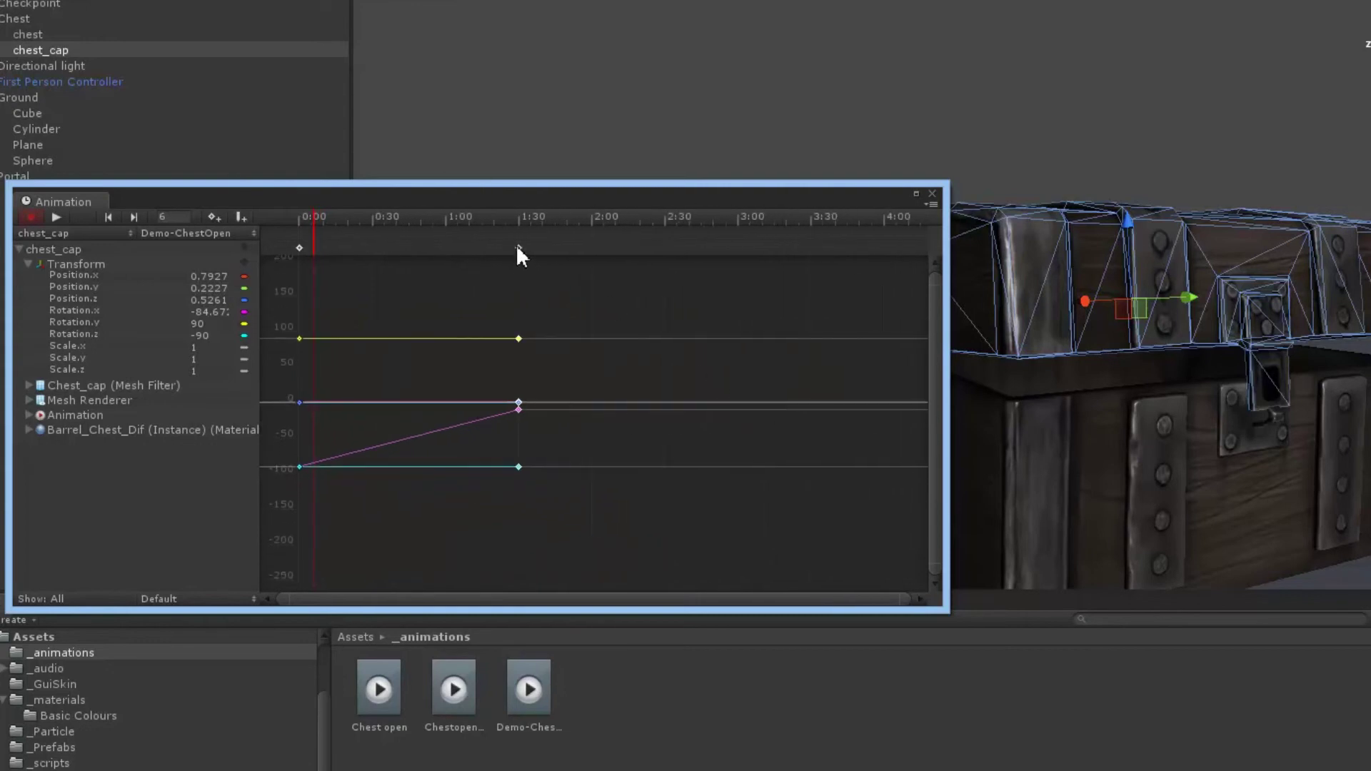
left_click_drag(519, 247, 739, 268)
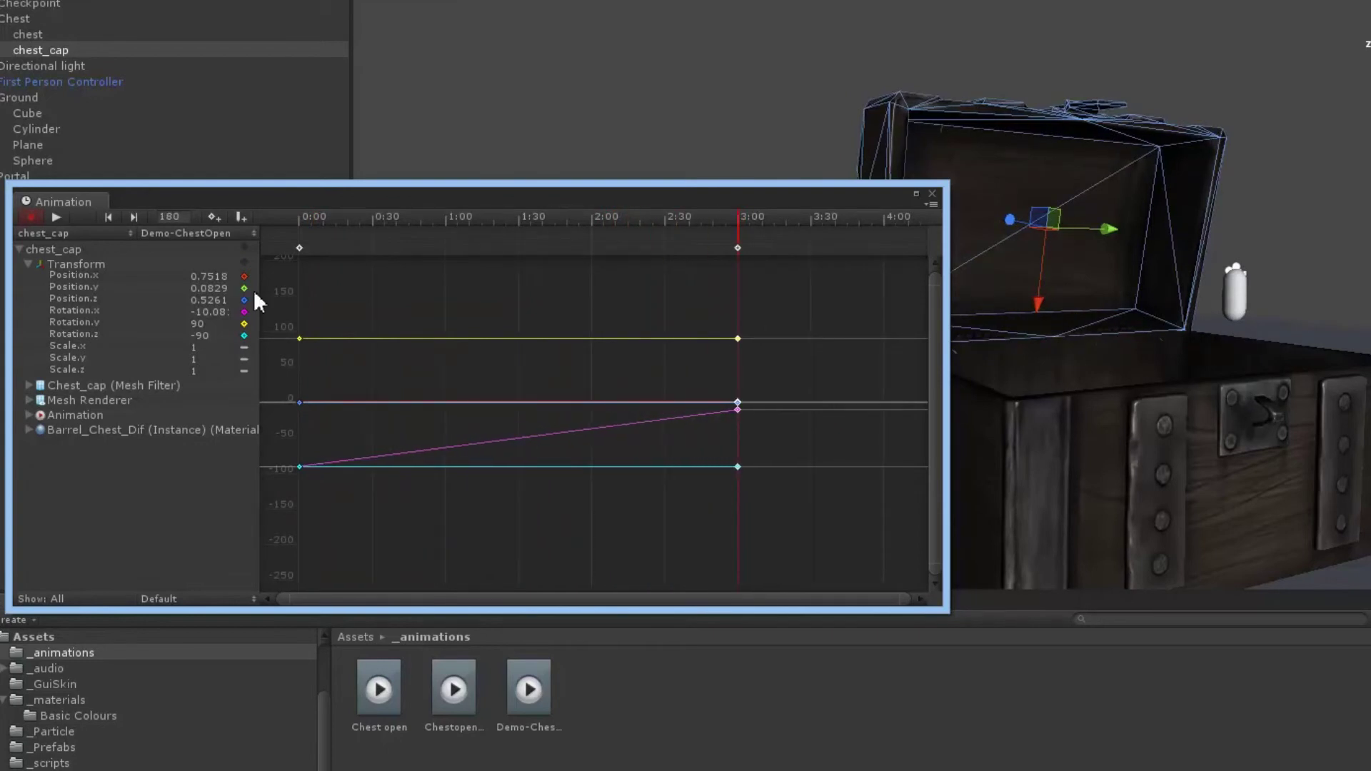
left_click(57, 216)
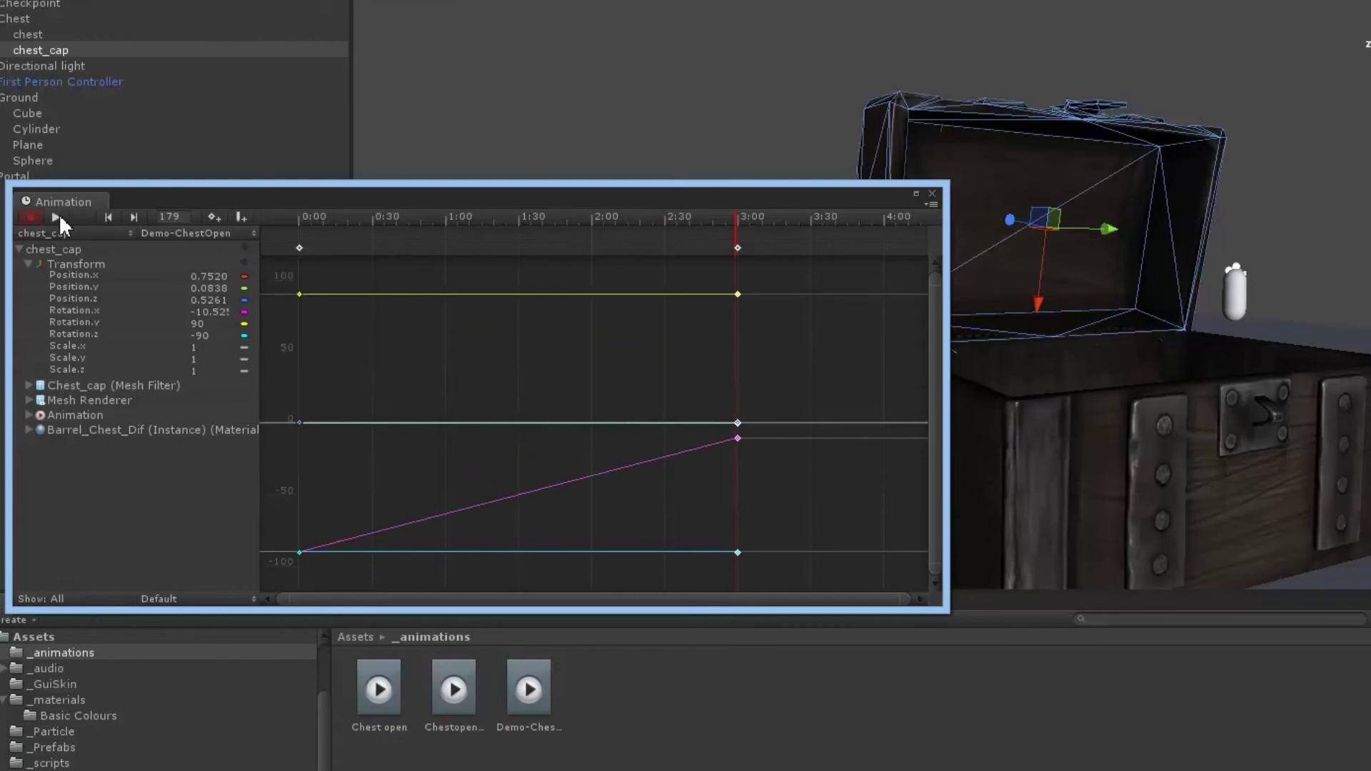
- Set the Demo-ChestOpen clip's wrap mode to Once and preview the animation
left_click(232, 598)
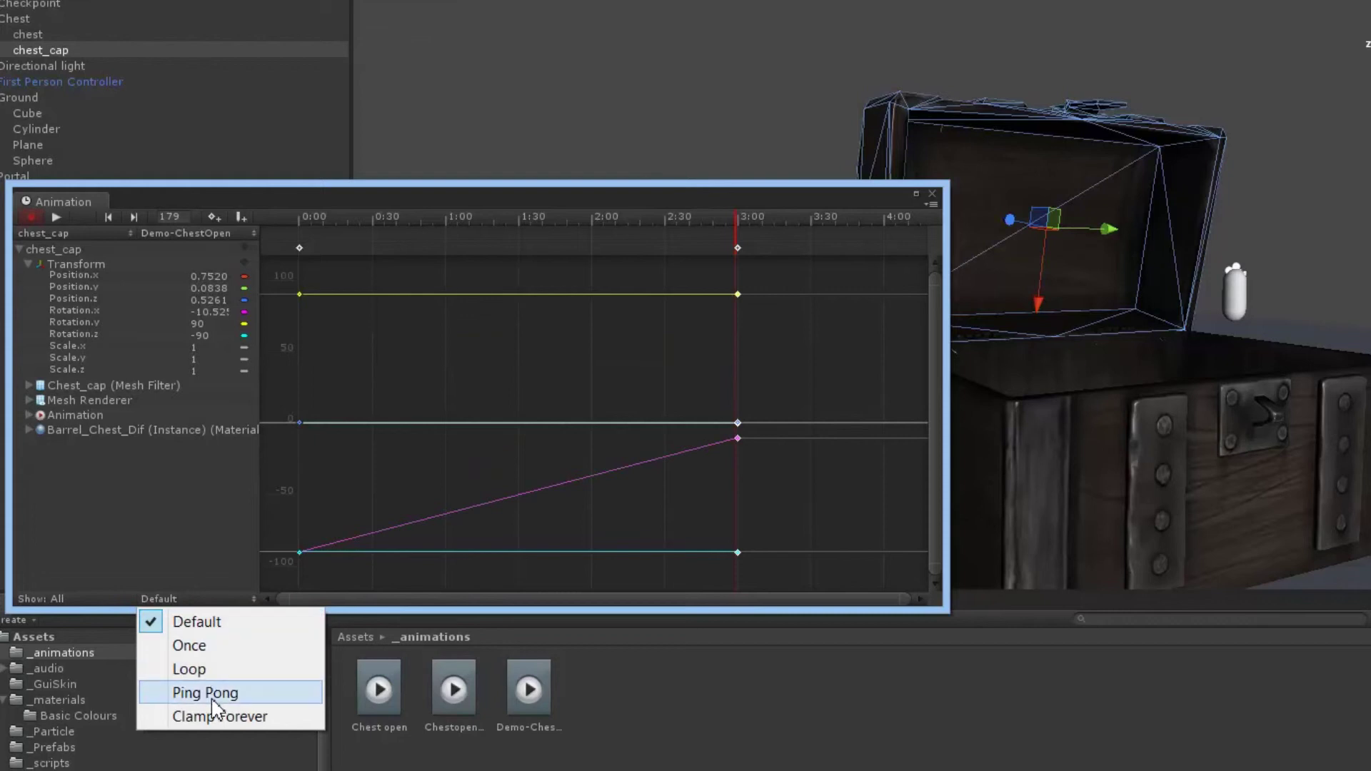
left_click(211, 656)
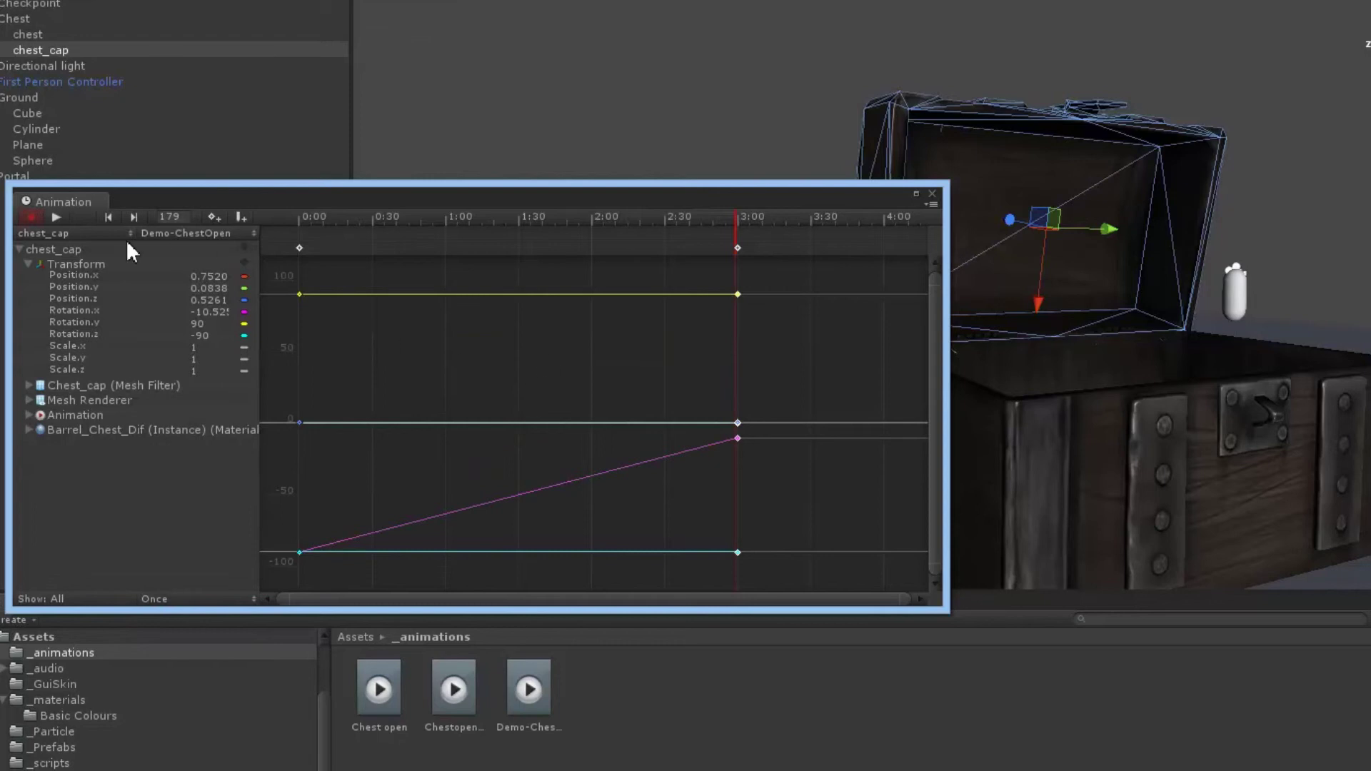
left_click(60, 217)
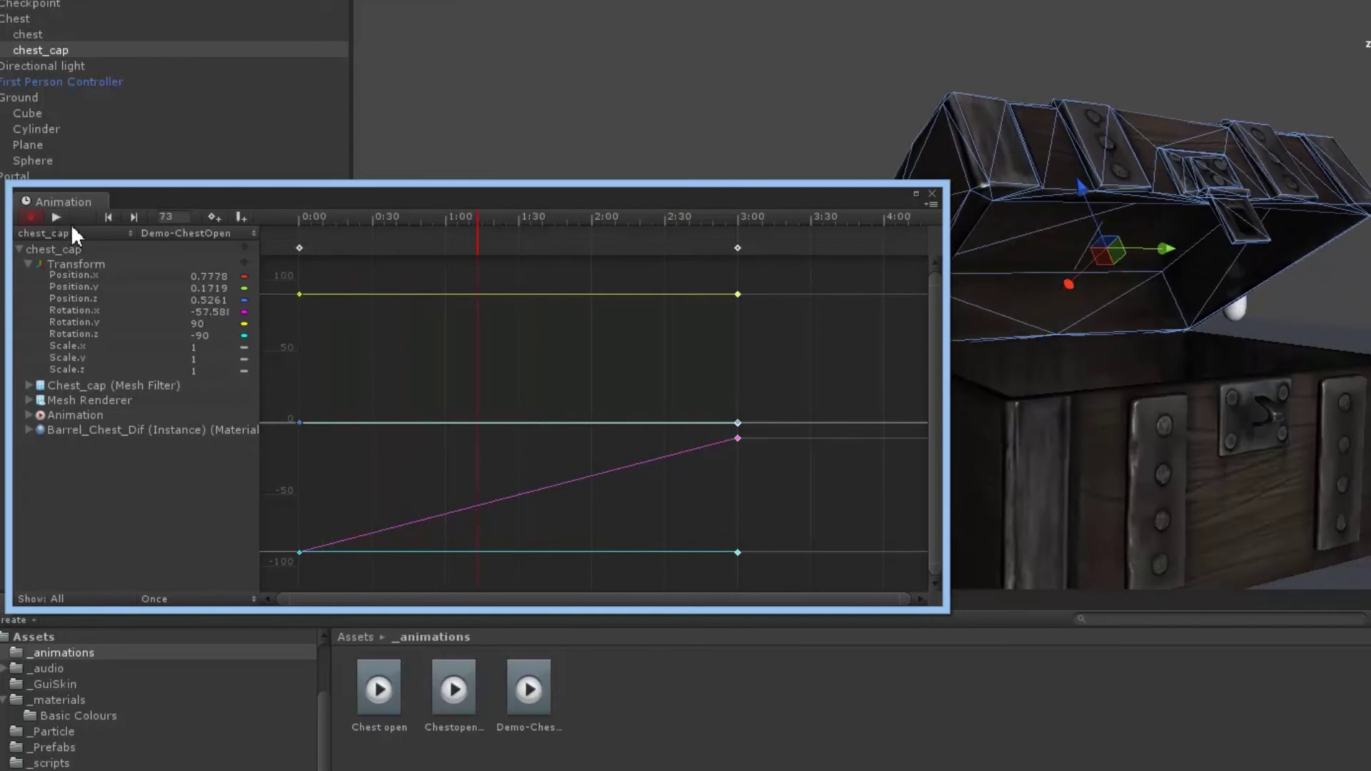
- Try shifting the chest_cap's end keys at frame 180 in the curve view, and undo the change
left_click(738, 437)
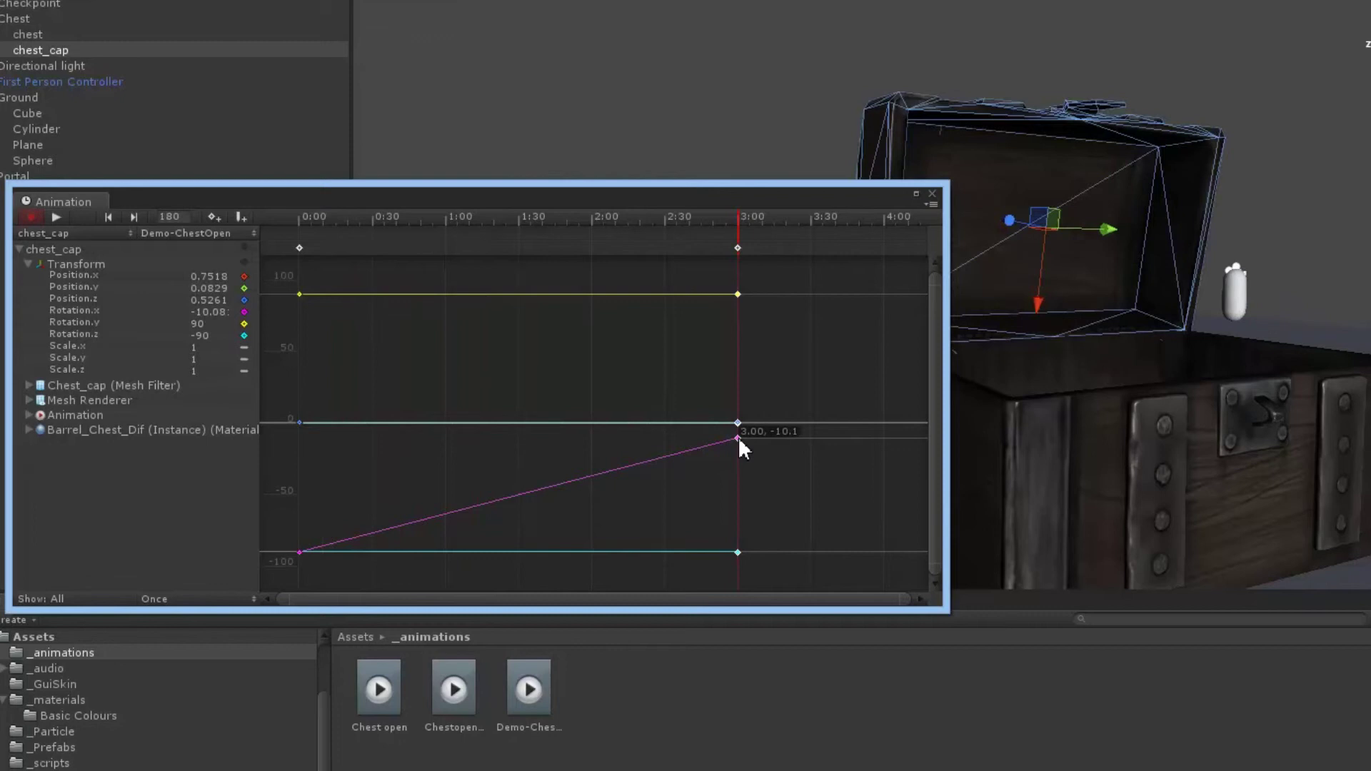
mouse_move(739, 435)
left_mouse_down()
mouse_move(739, 447)
mouse_move(740, 436)
left_mouse_up()
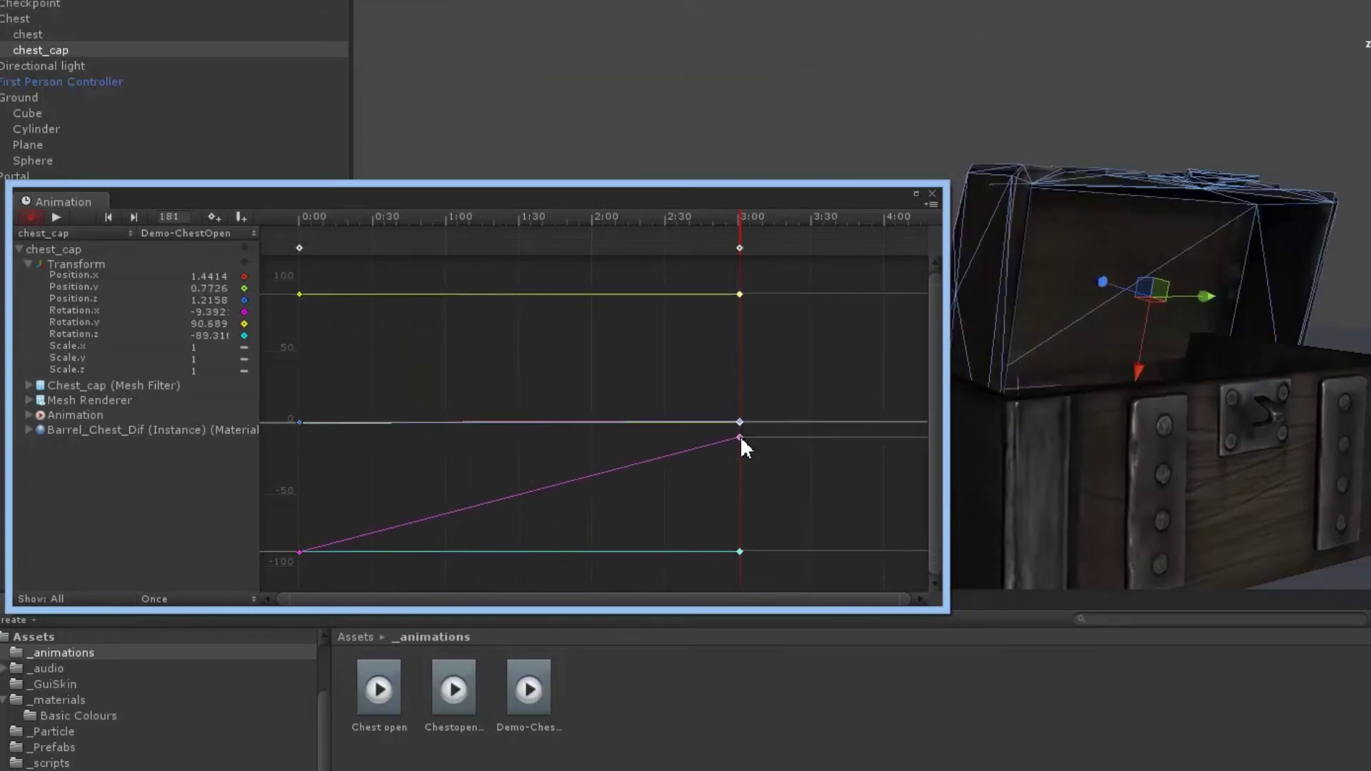
key("ctrl+z")
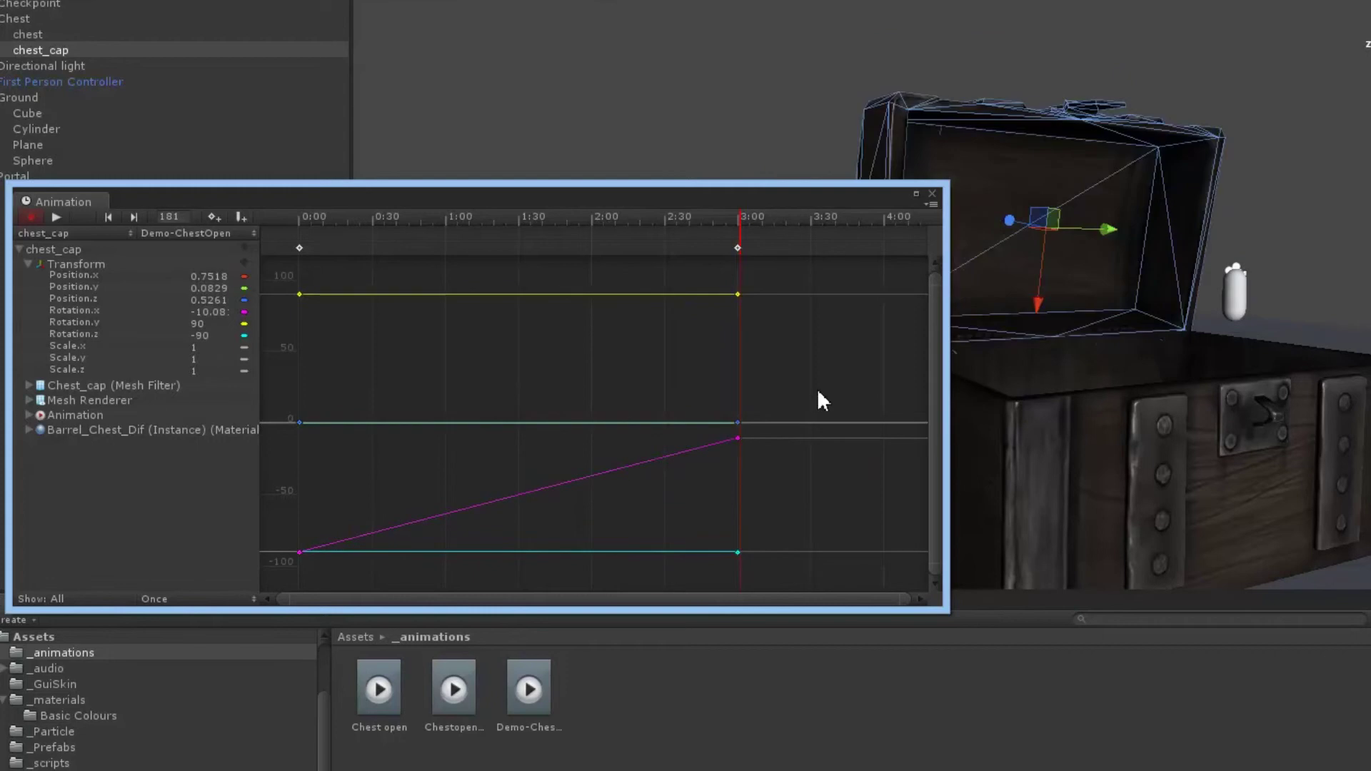
- Isolate the Rotation.x curve, raise its frame 180 key to about 38, and preview how far the lid opens
left_click(80, 311)
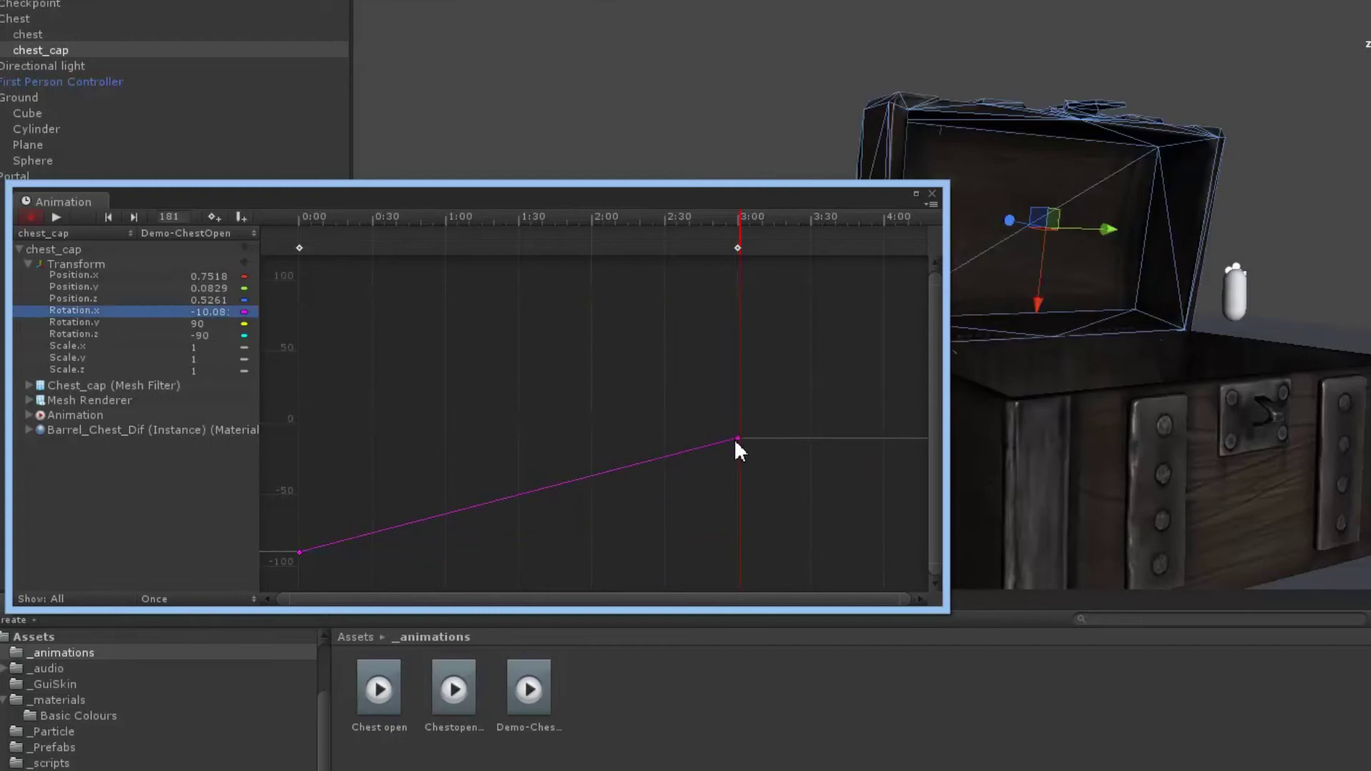
left_click_drag(736, 439, 737, 365)
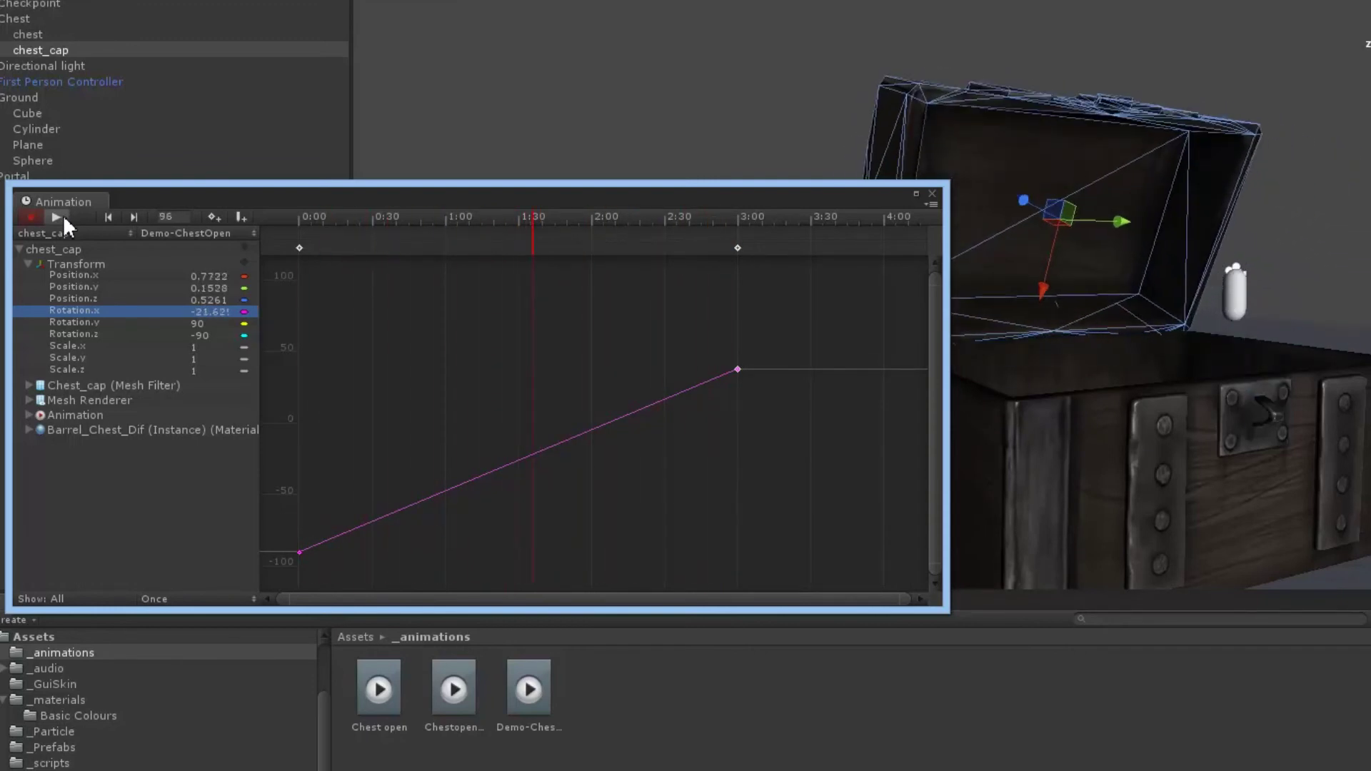
left_click(97, 243)
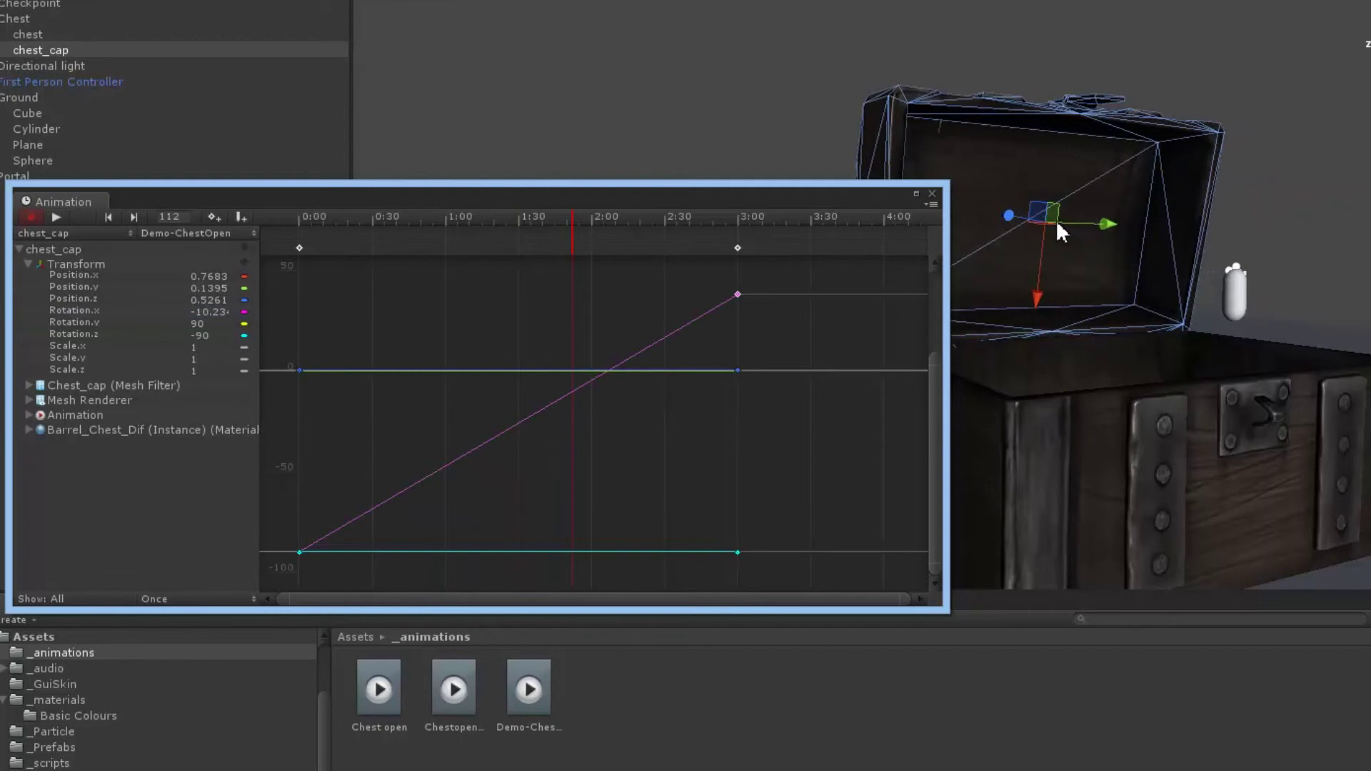
- Preview the Demo-ChestOpen clip while viewing the chest from its ring-handle side
left_click_drag(821, 98, 1037, 101, "alt")
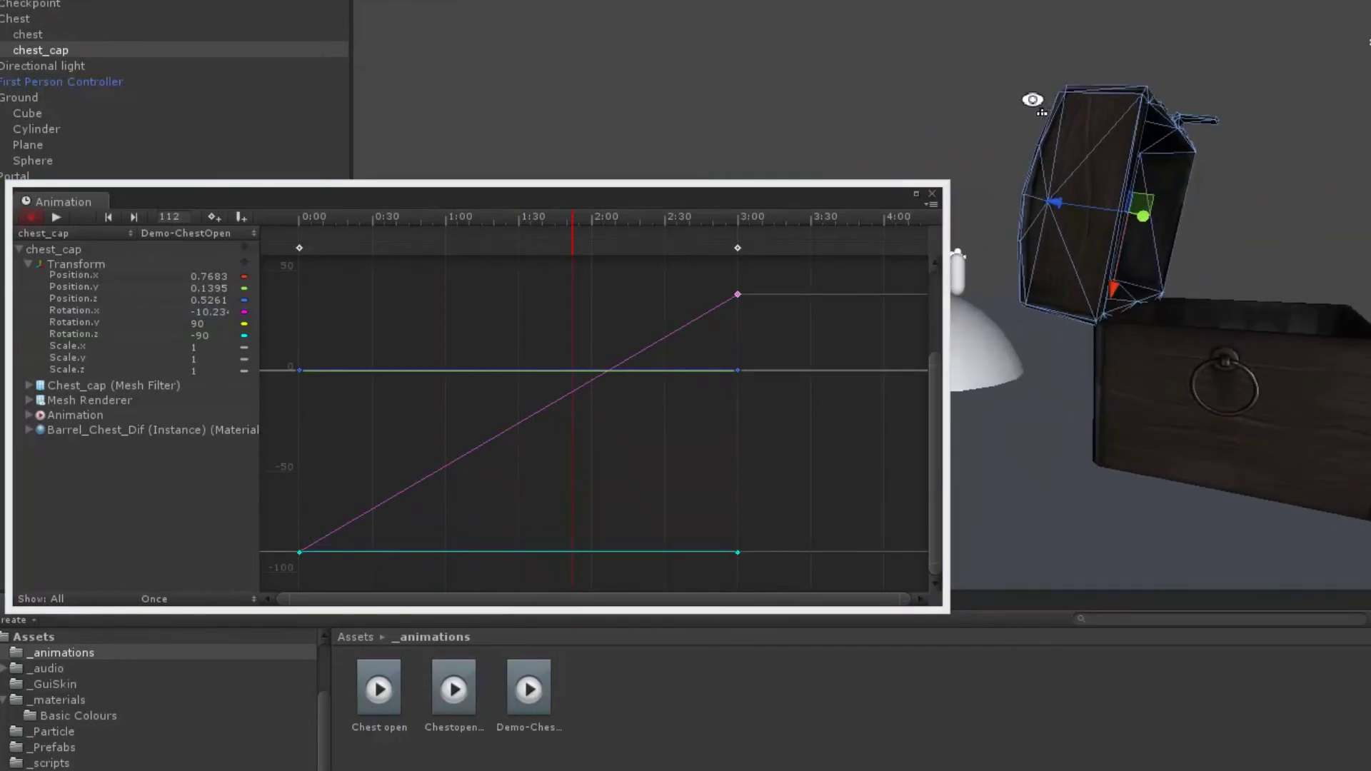
left_click(62, 218)
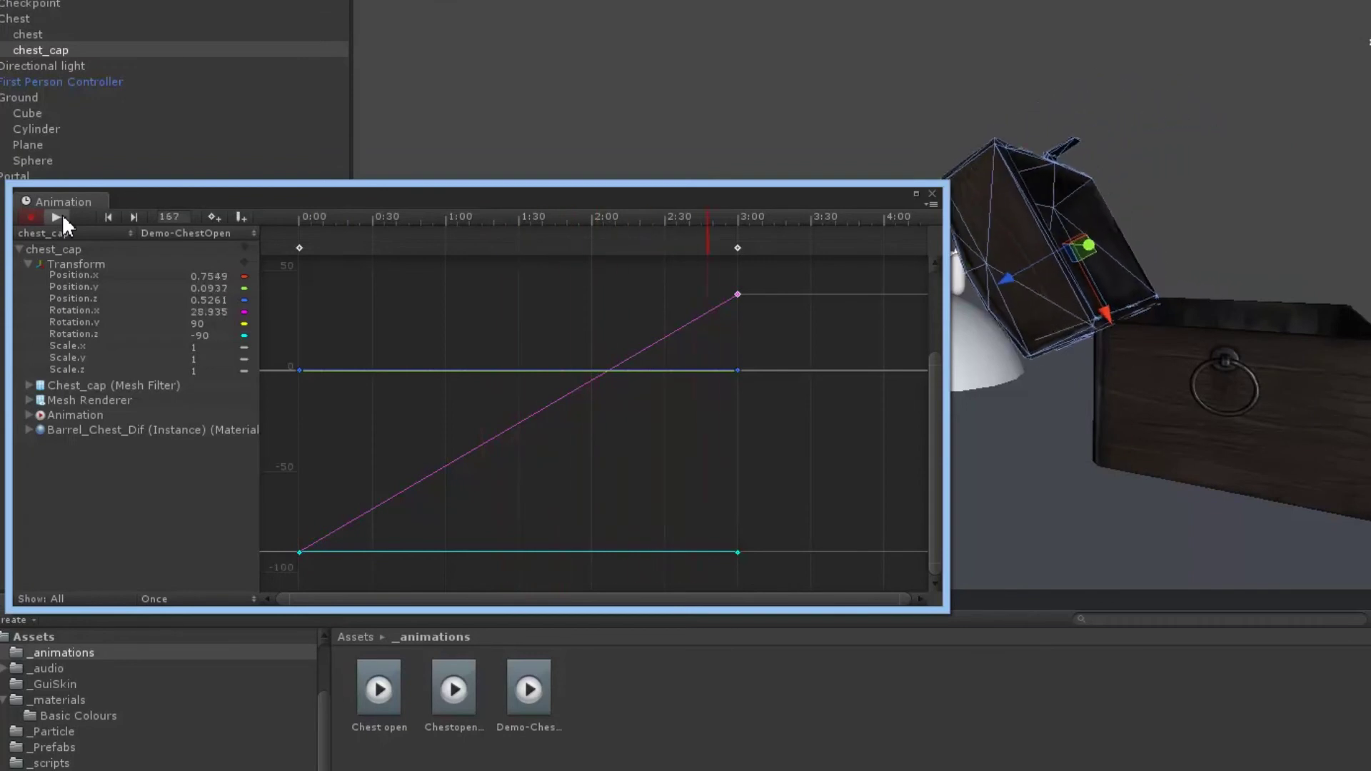
left_click(57, 217)
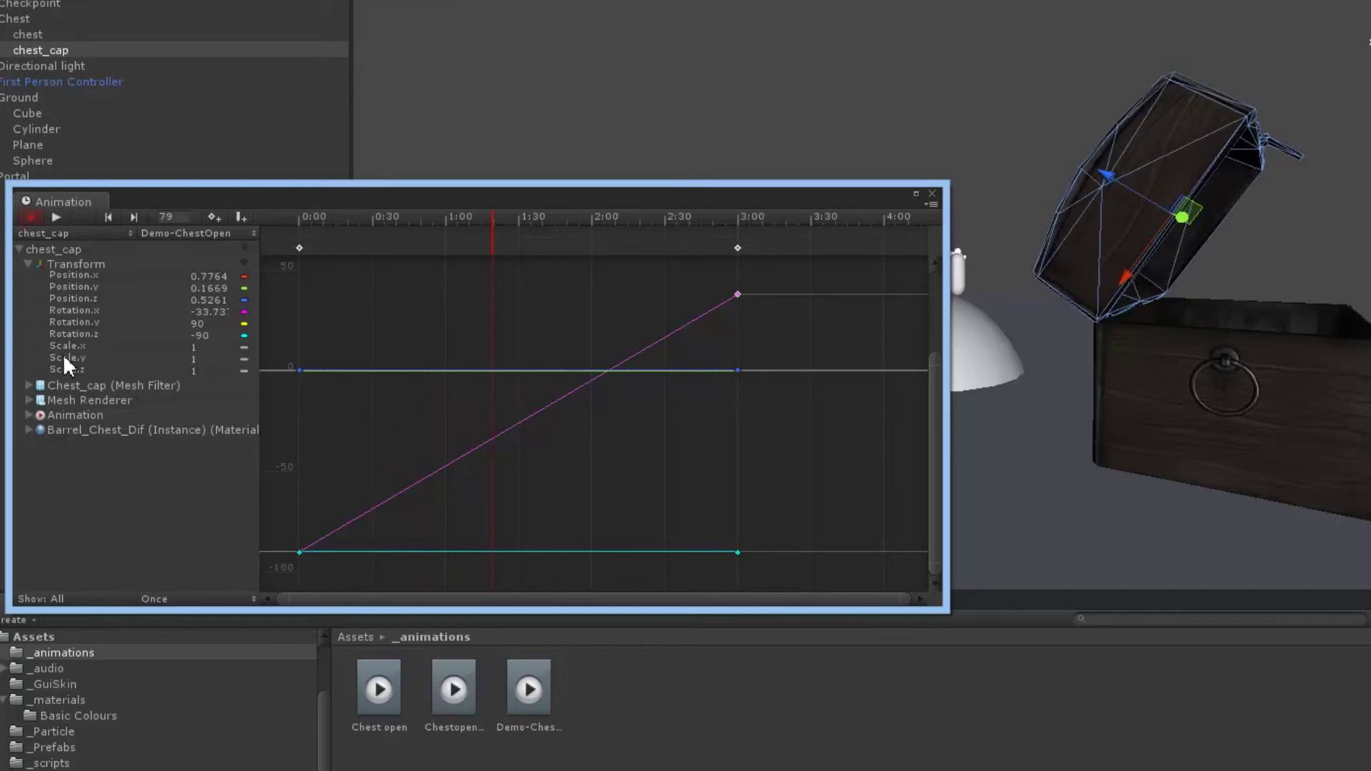
- Set the Rotation.x key at frame 180 to Free Smooth and adjust its tangent during playback so the lid eases to a stop
left_click(79, 311)
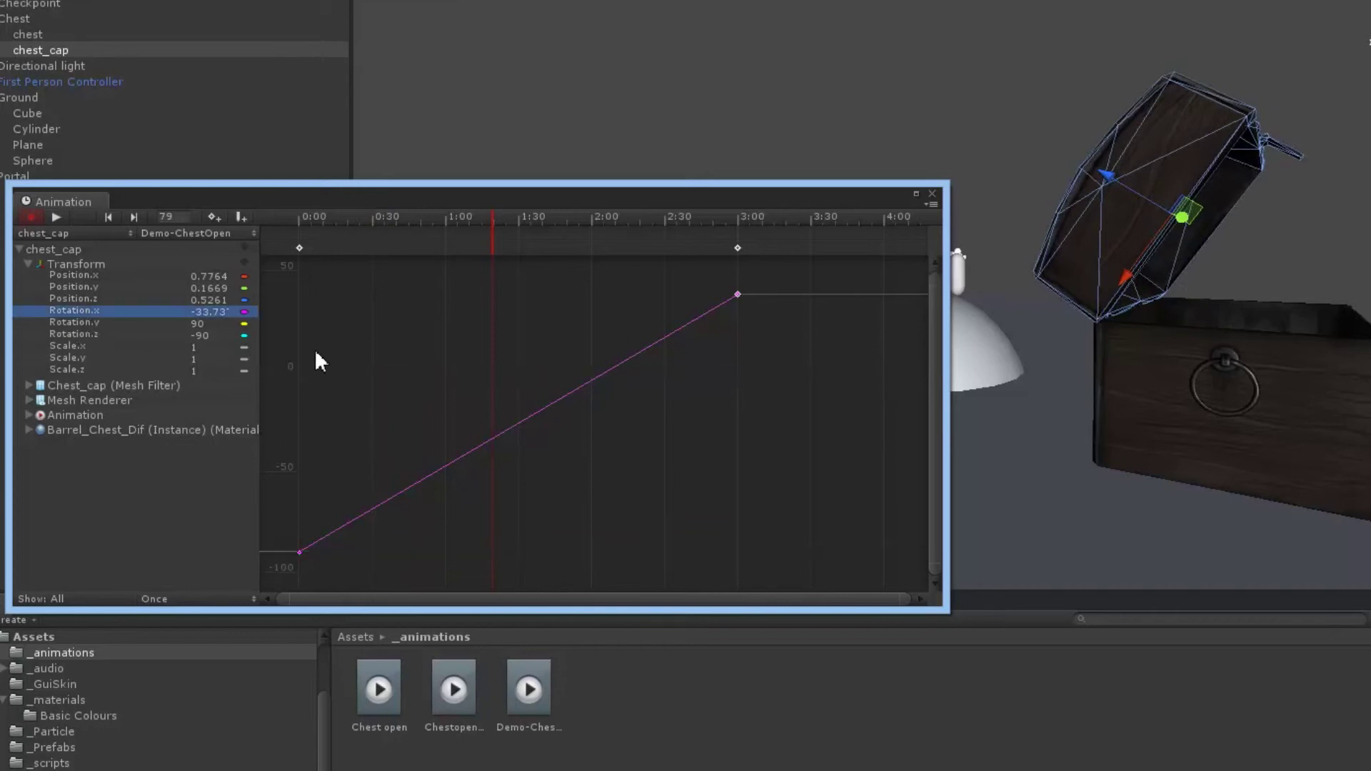
right_click(737, 294)
left_click(813, 362)
left_click_drag(695, 320, 666, 306)
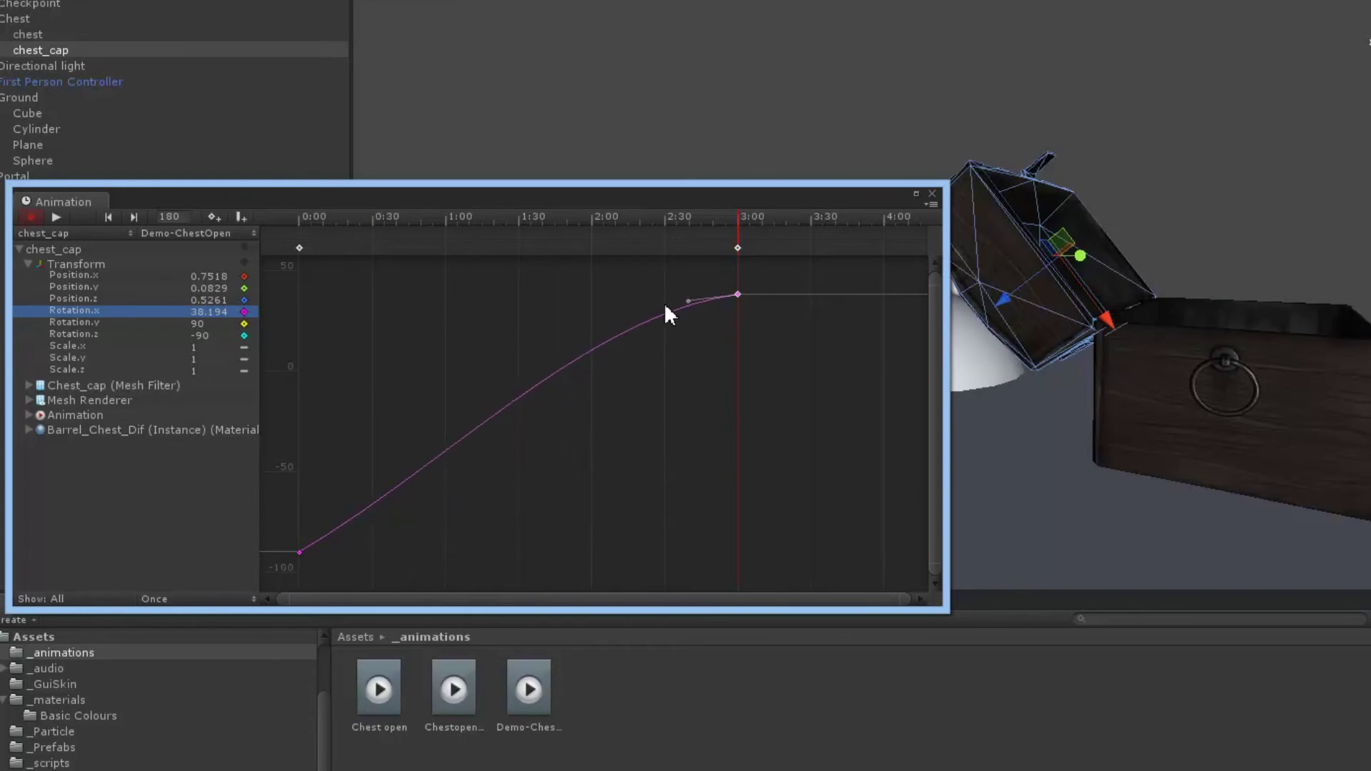
left_click(55, 217)
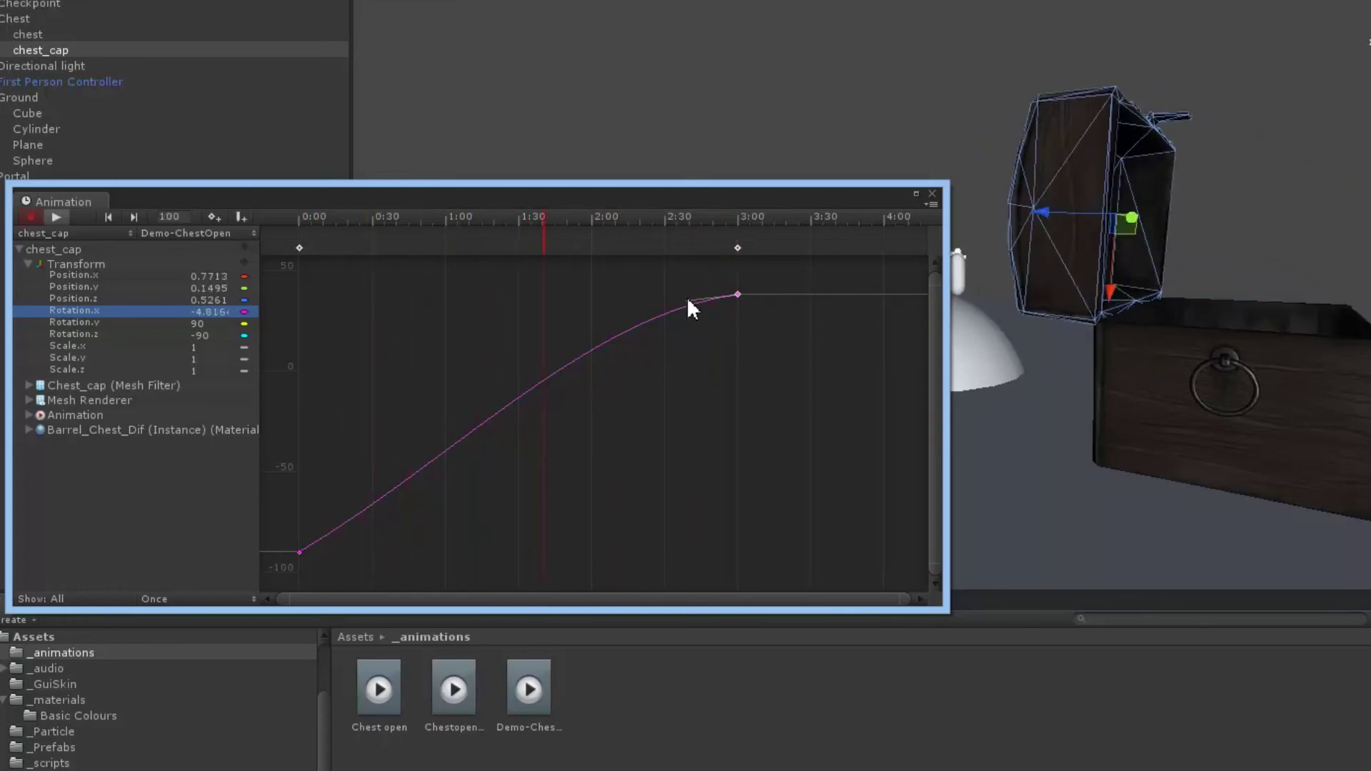
left_click_drag(687, 297, 683, 281)
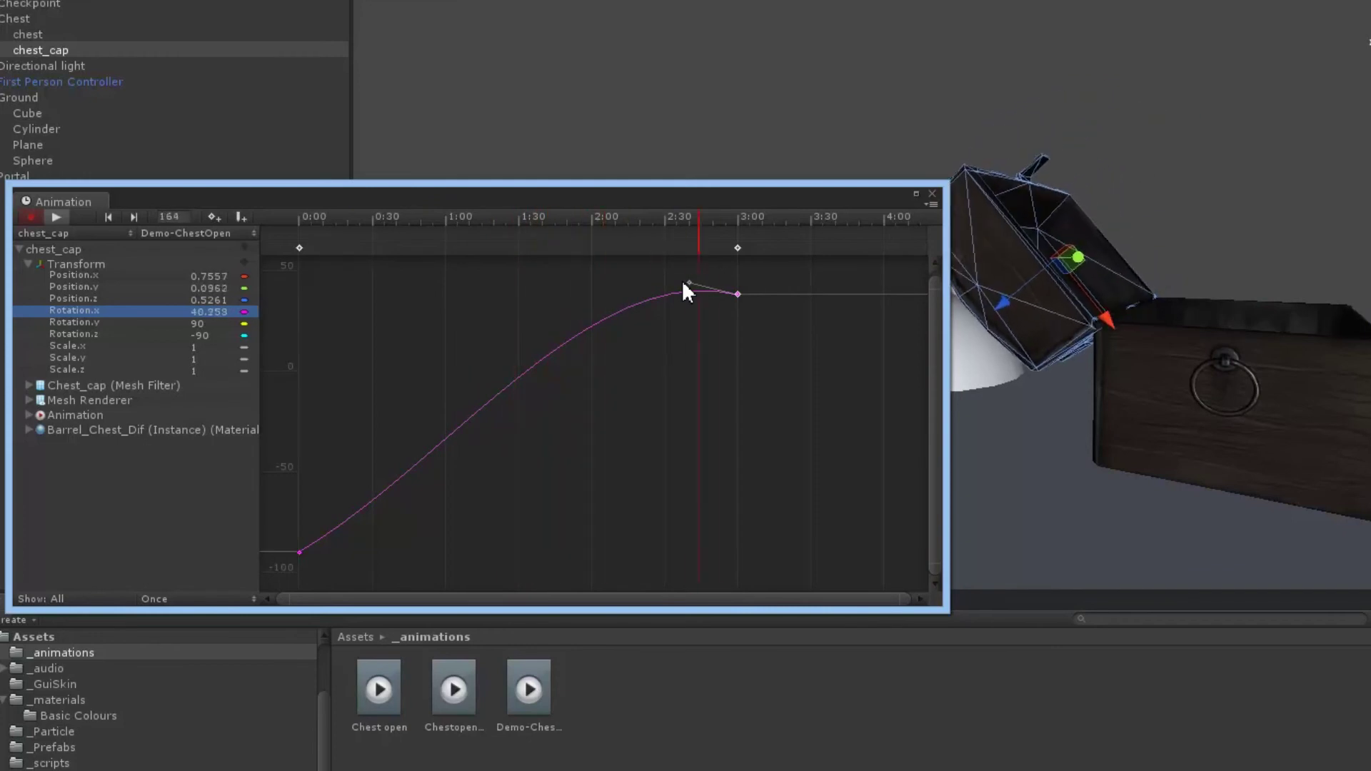
left_click_drag(687, 280, 706, 261)
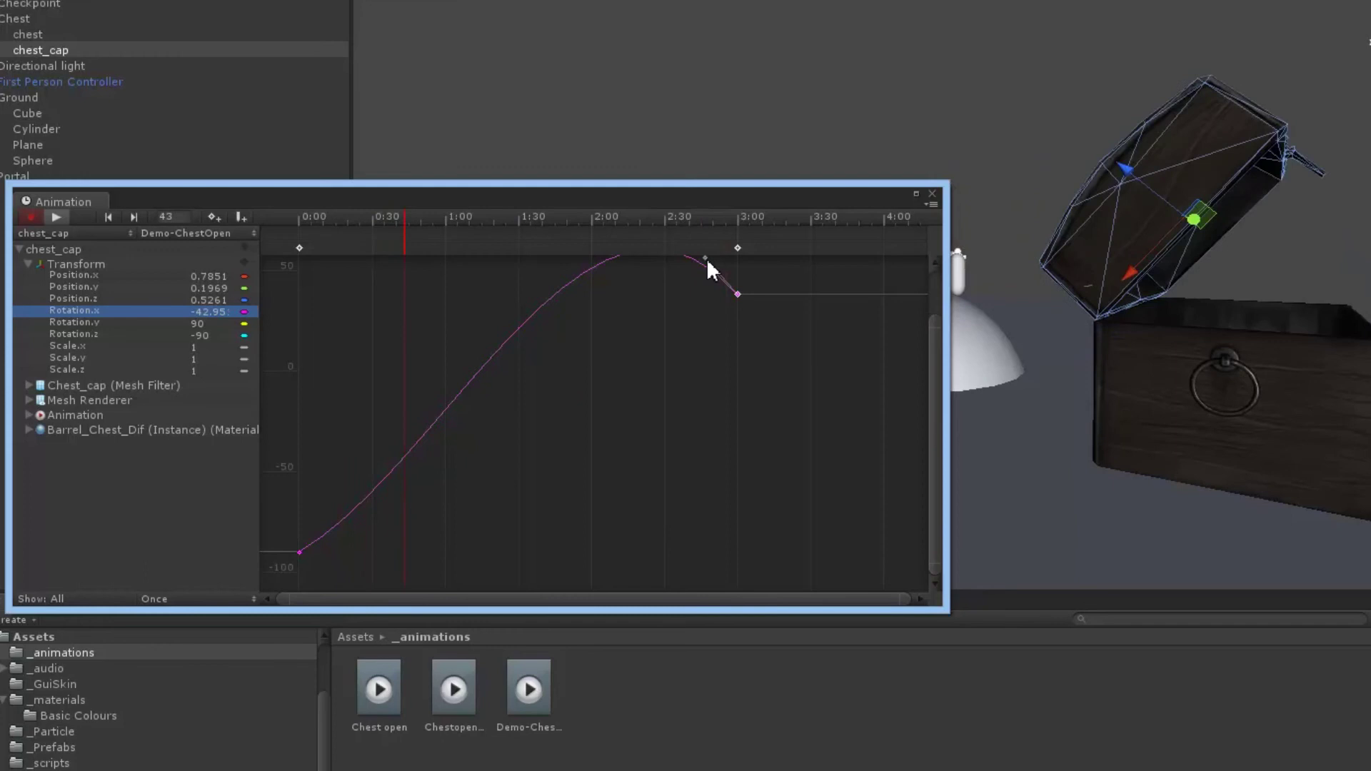
left_click_drag(704, 258, 698, 286)
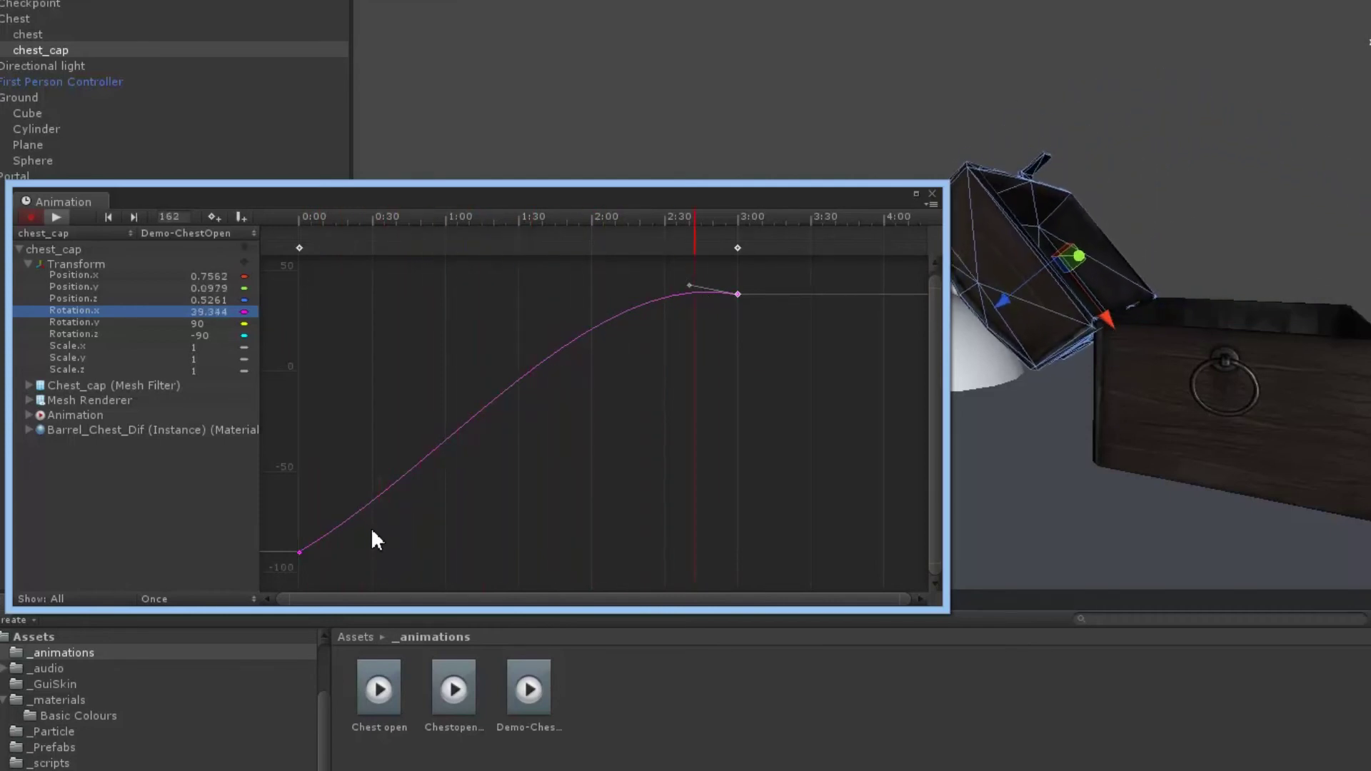
- Set the Rotation.x start key to Free Smooth, flatten its tangent so the lid starts slowly, and close the animation editor
left_click(345, 525)
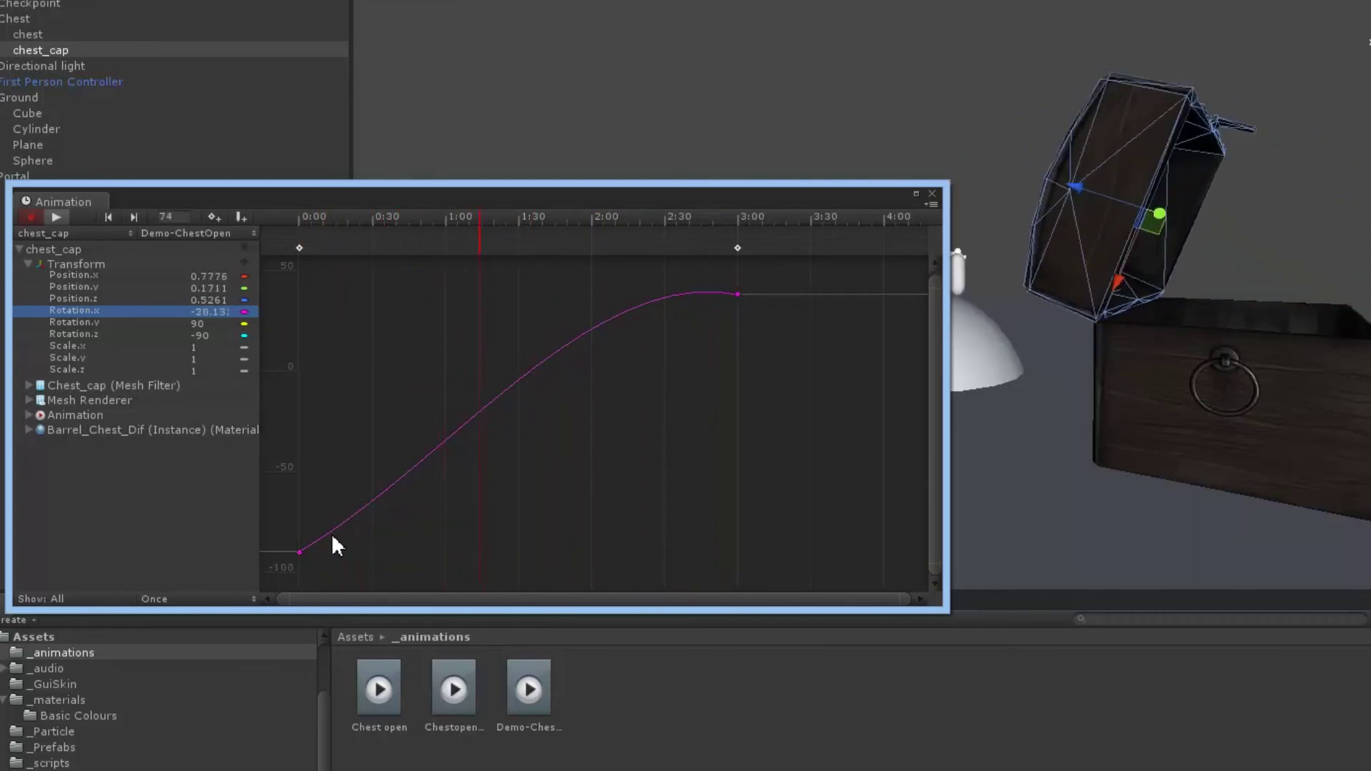
right_click(299, 552)
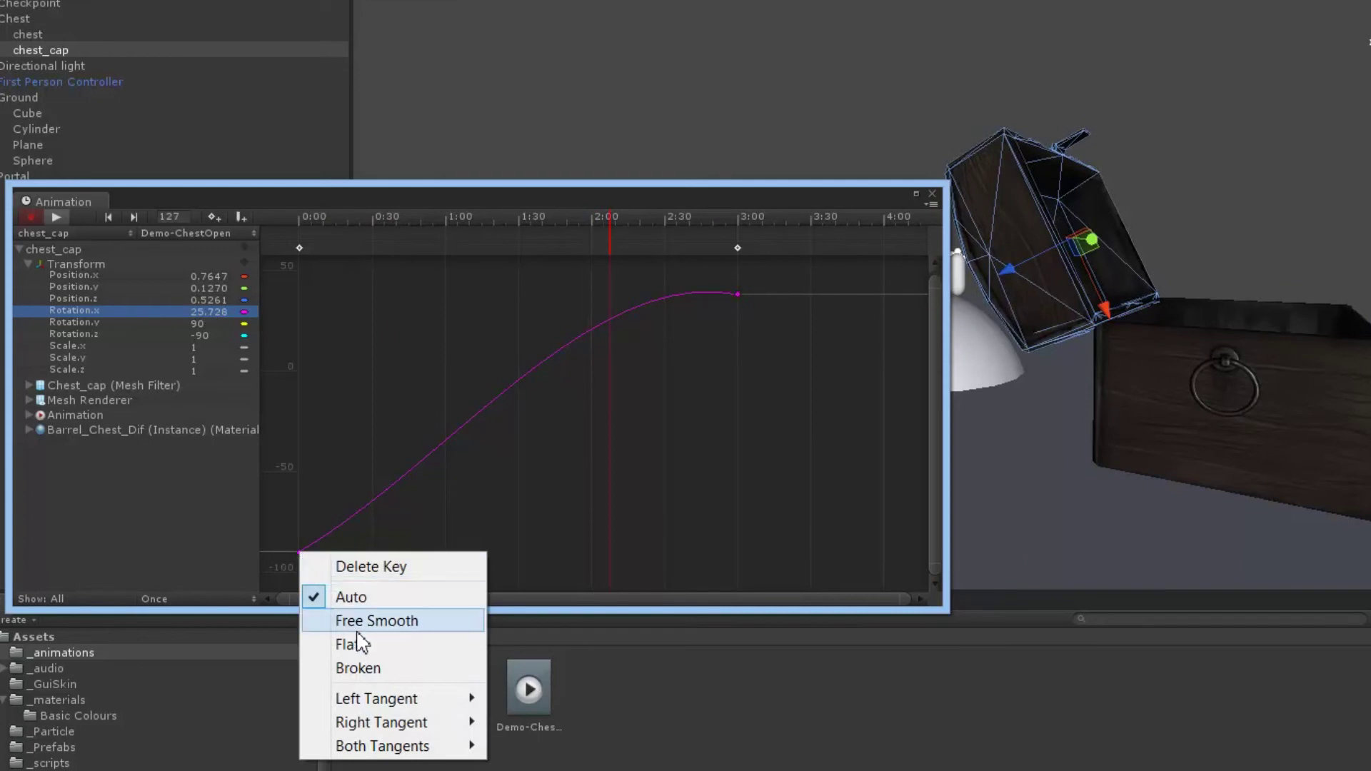
left_click(359, 628)
left_click_drag(342, 525, 350, 551)
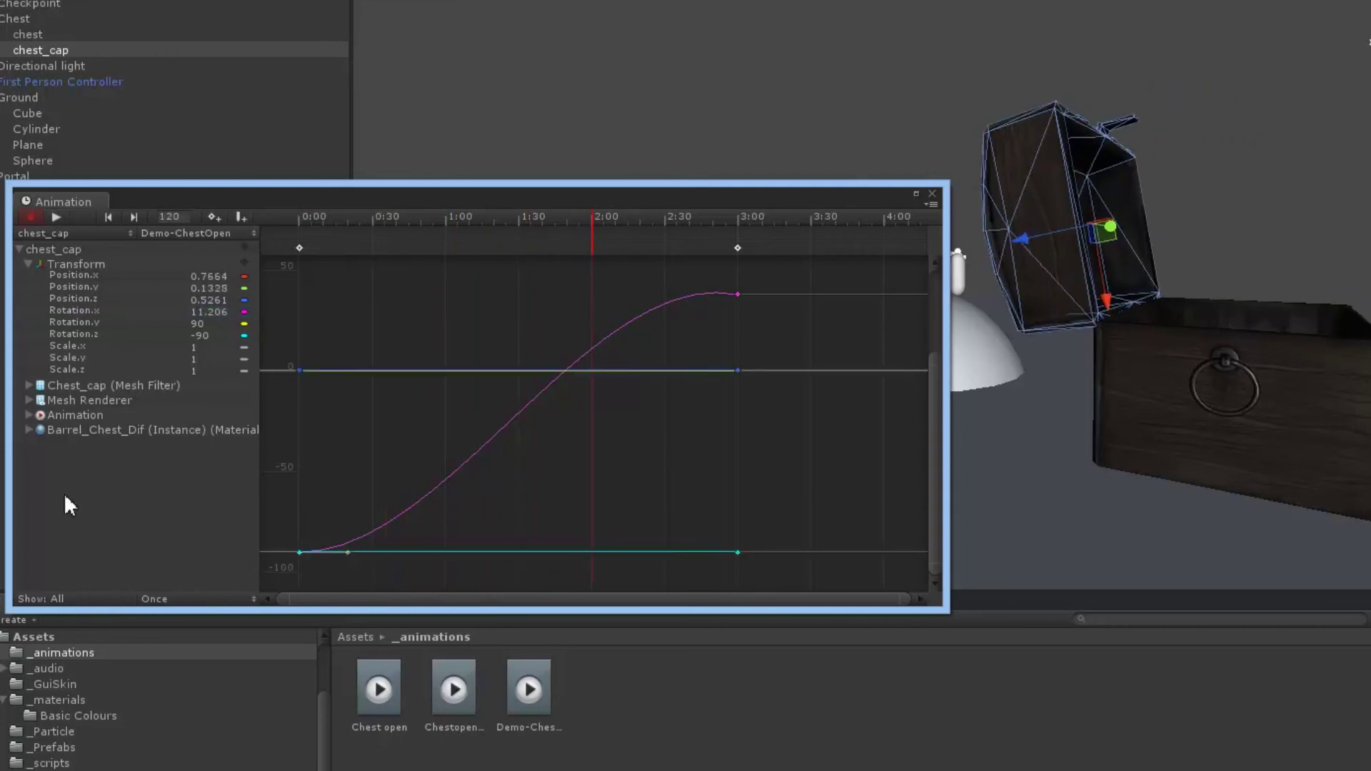
left_click(932, 194)
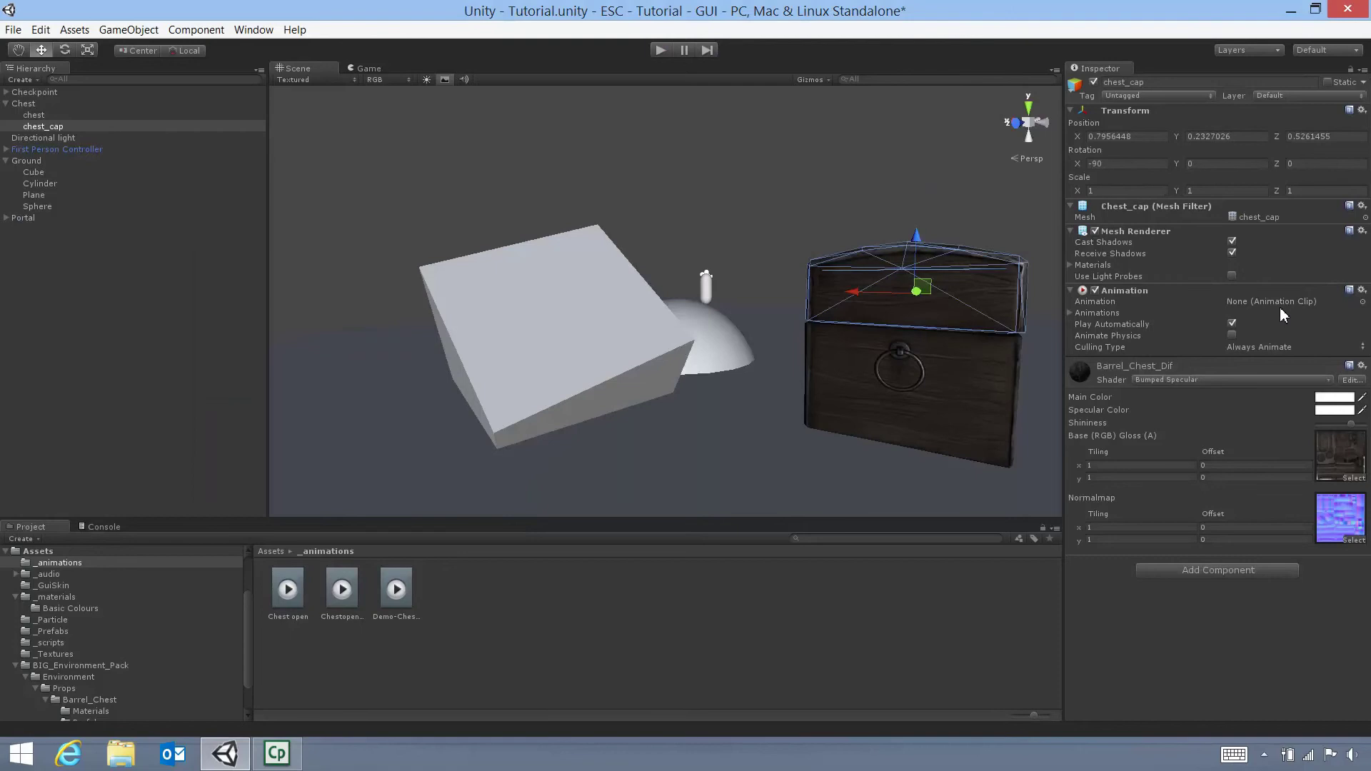
- Assign the Demo-ChestOpen clip to the chest_cap's Animation component and test the lid opening in play mode
left_click(642, 623)
left_click(50, 554)
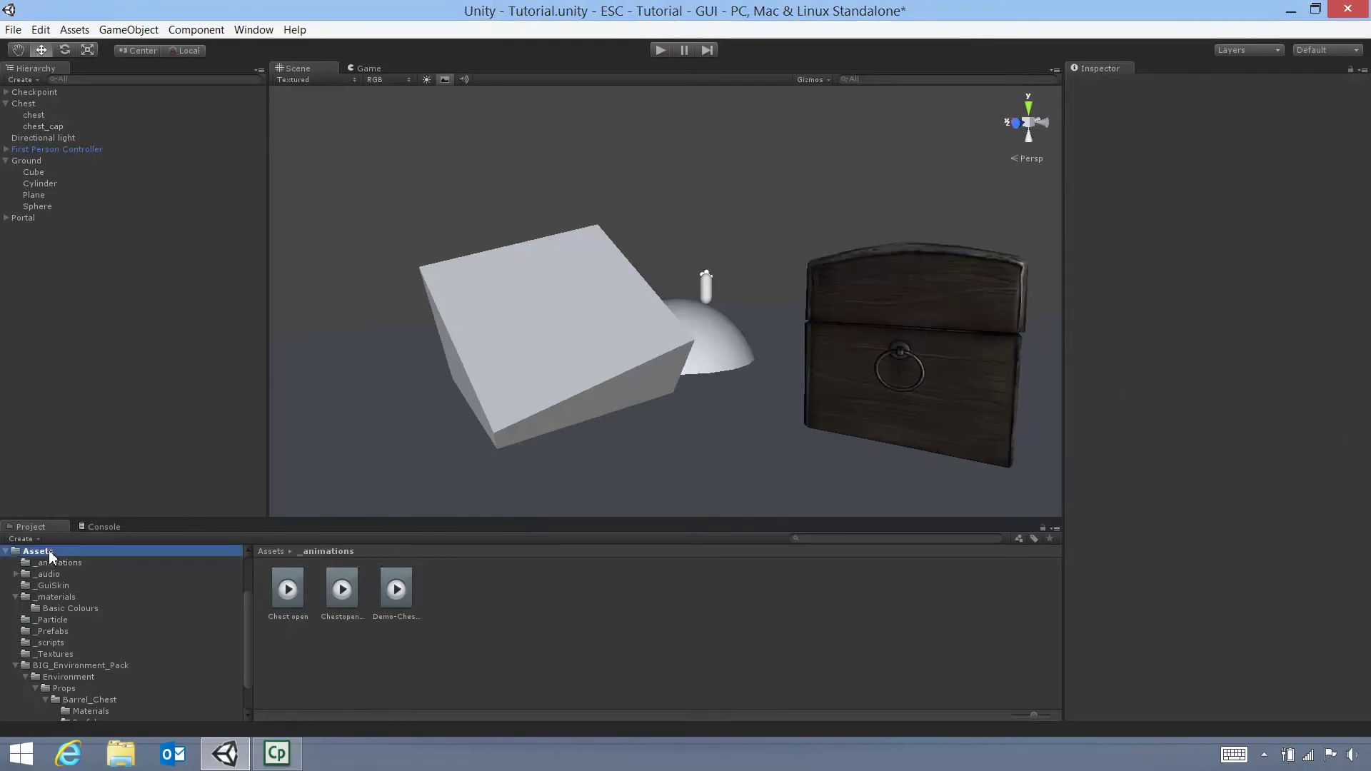
double_click(294, 614)
left_click(400, 594)
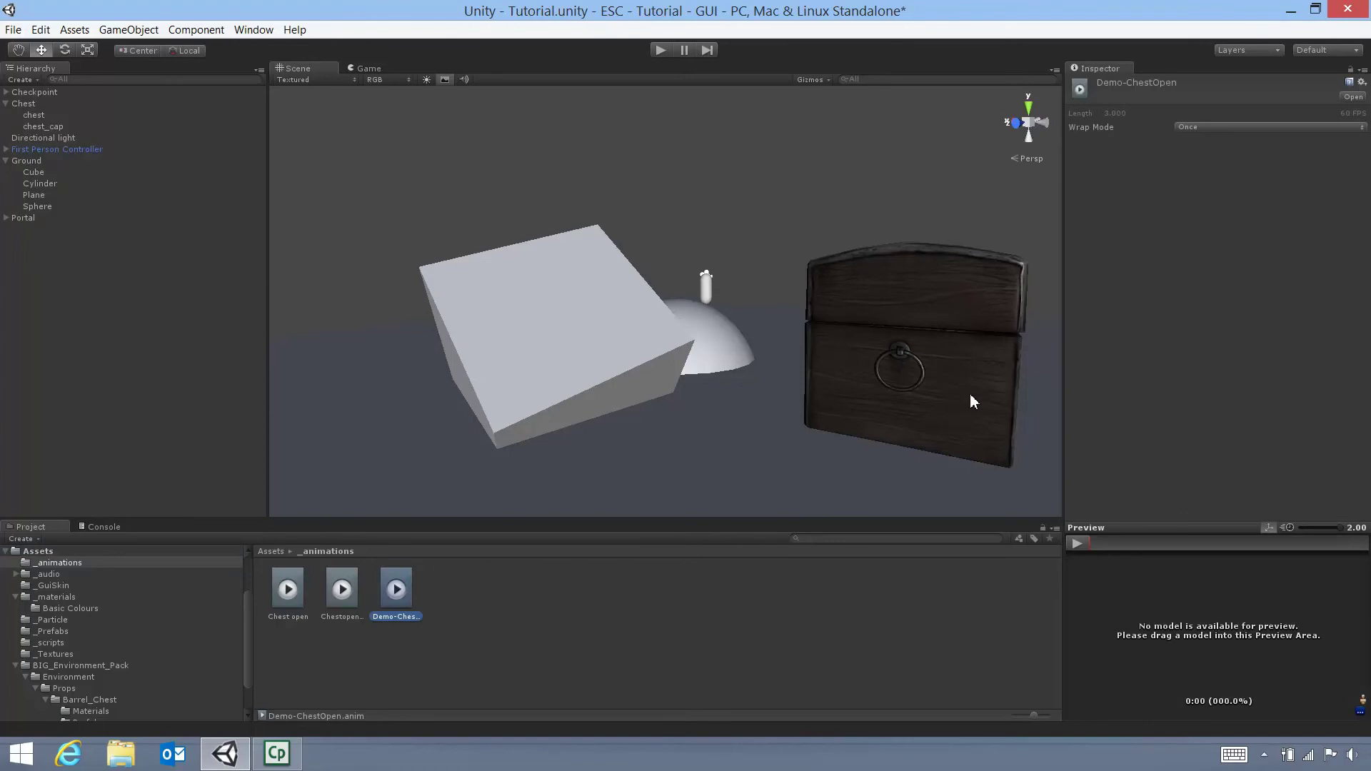
left_click(37, 127)
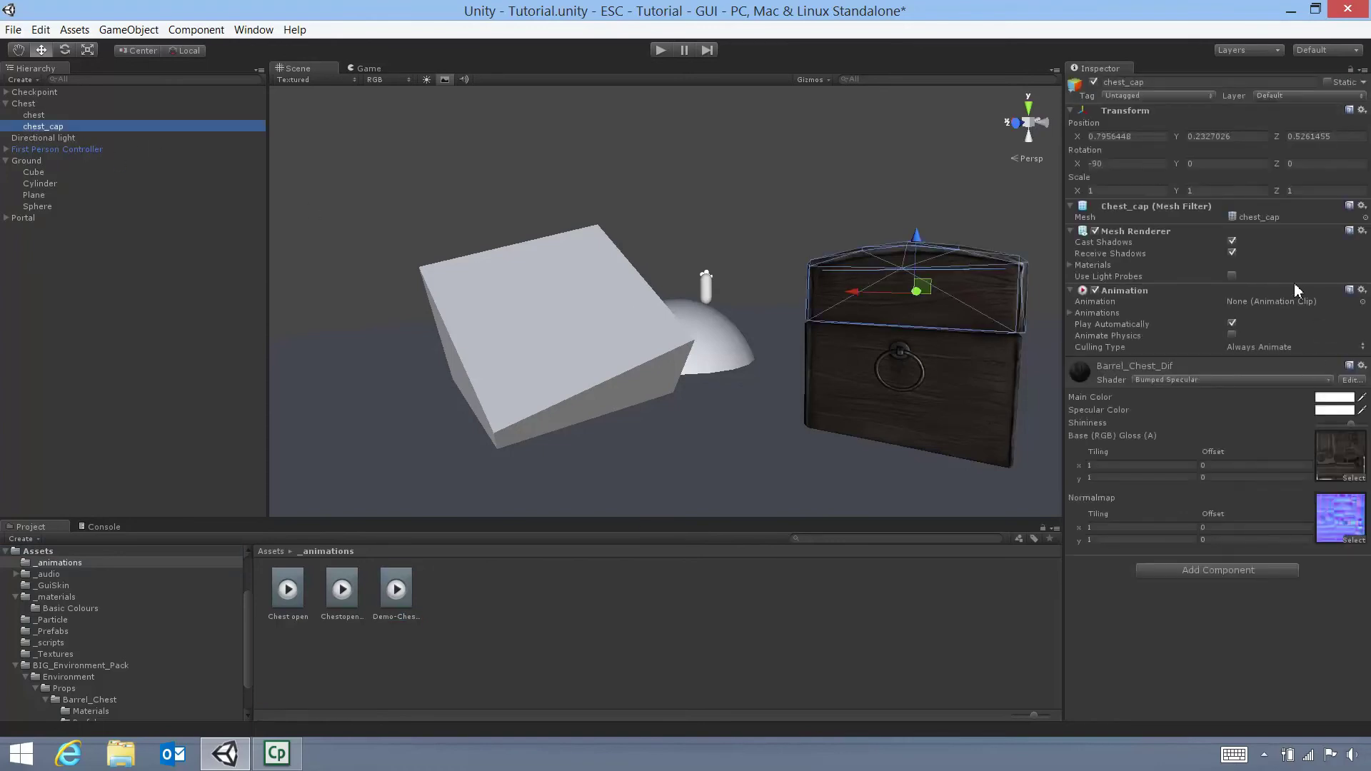
left_click_drag(396, 594, 1278, 308)
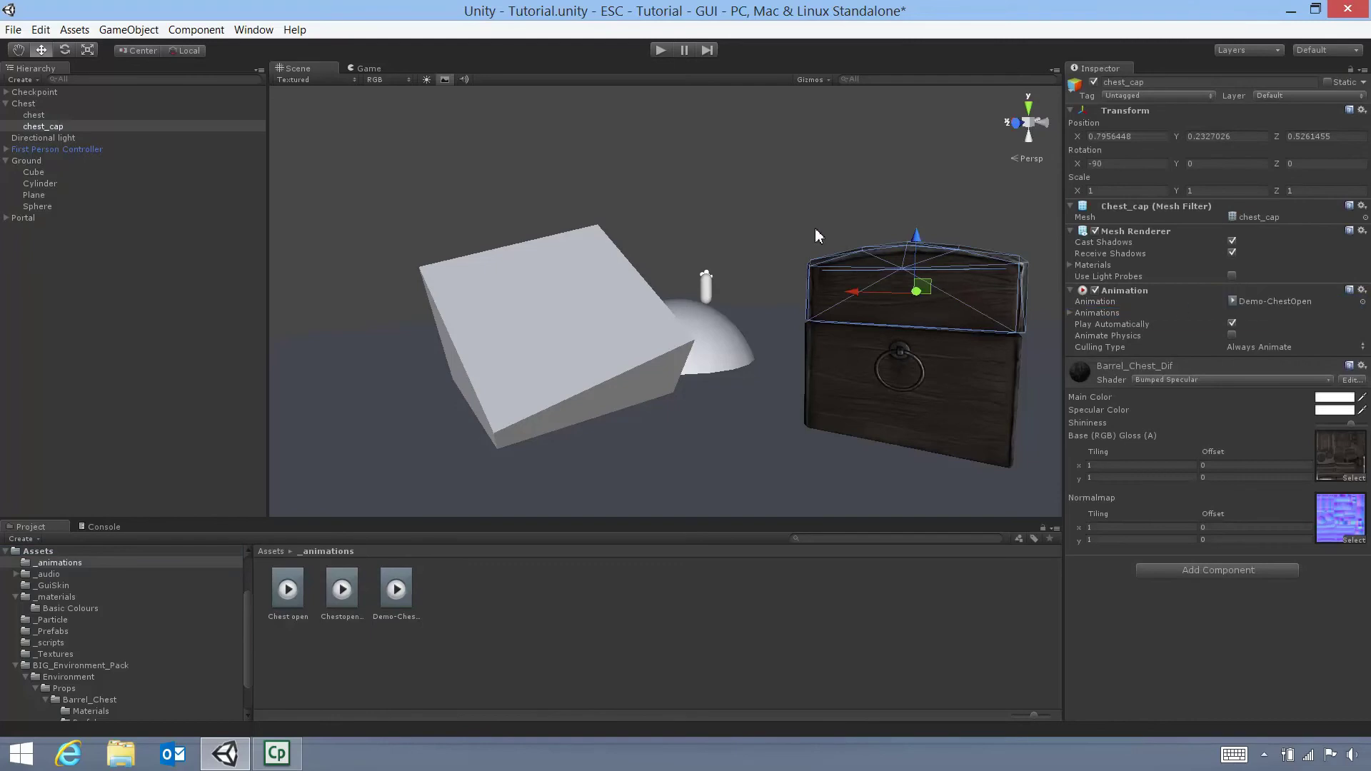
left_click(658, 51)
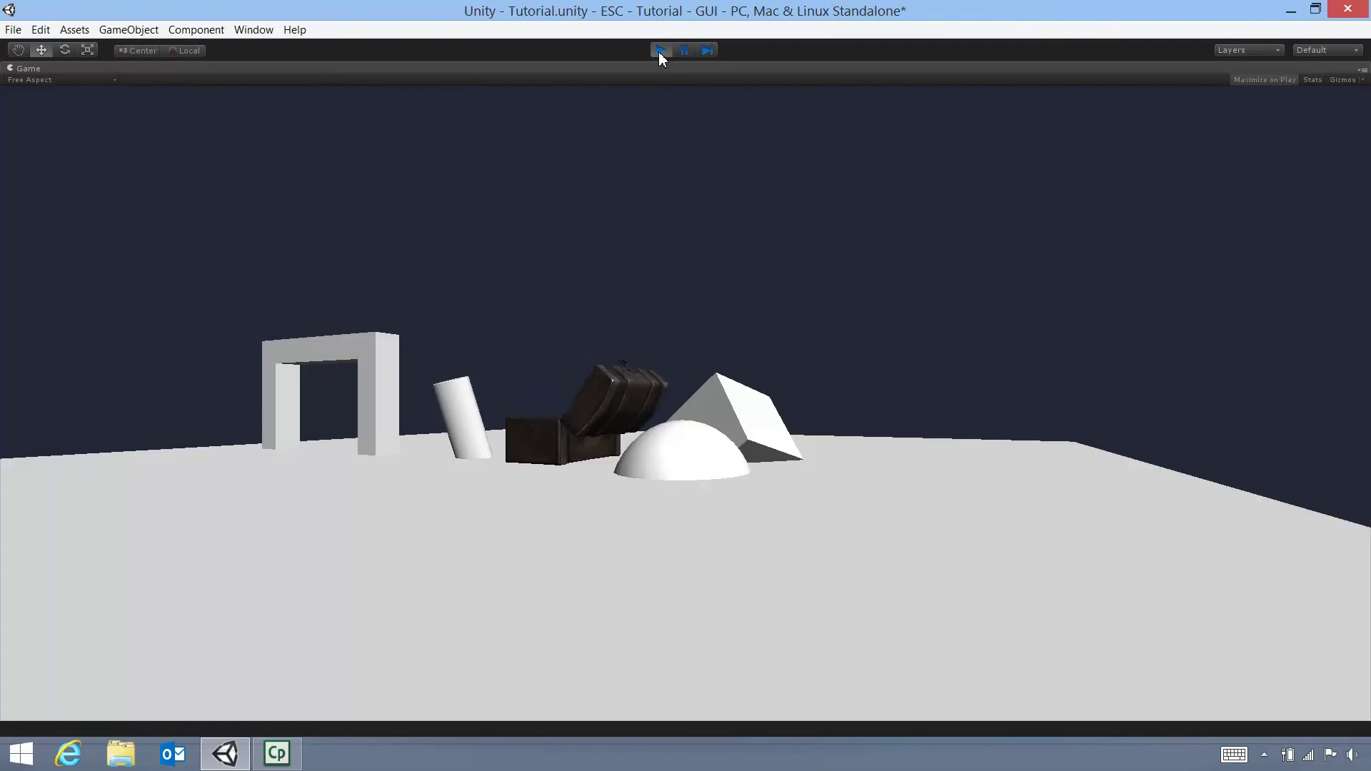
left_click(658, 51)
- Create an empty prefab named Demo-Chest Open in the _Prefabs folder
left_click_drag(699, 169, 269, 254, "alt")
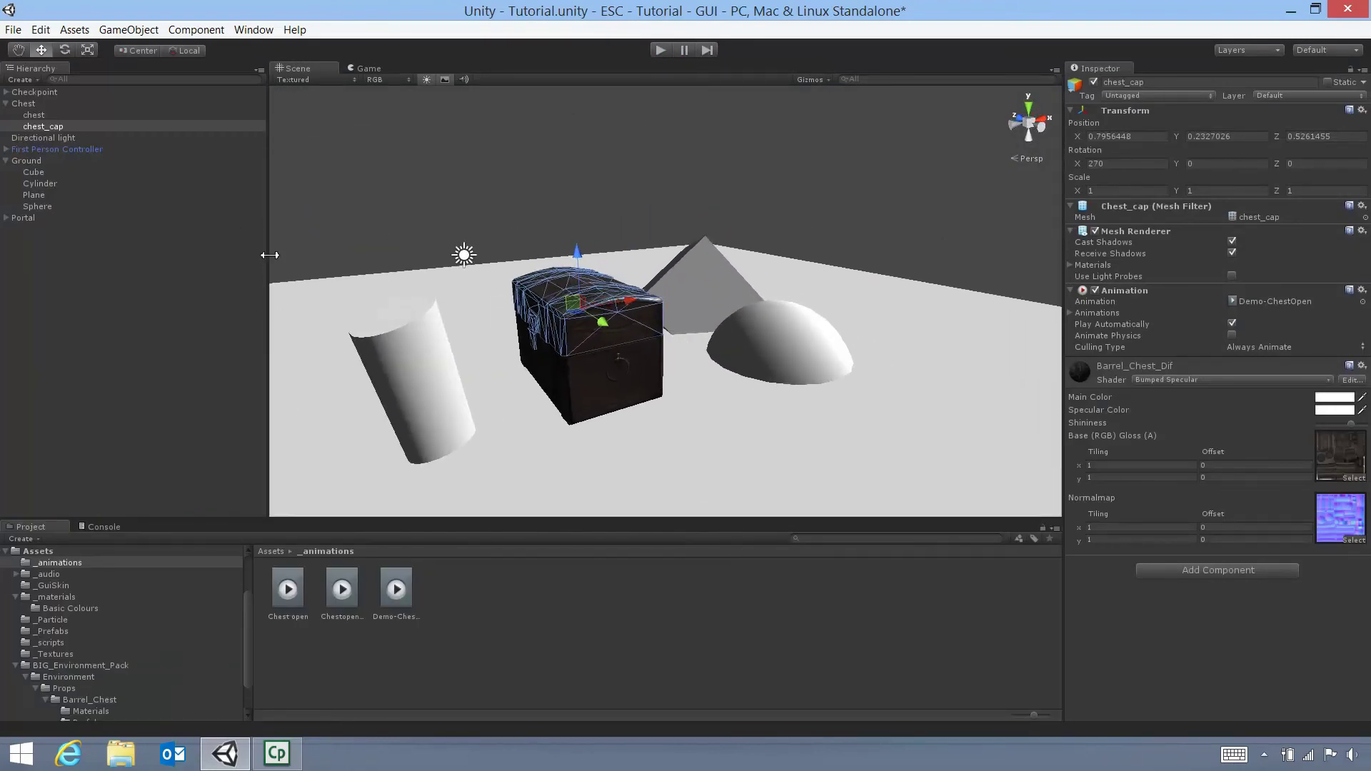
left_click(30, 105)
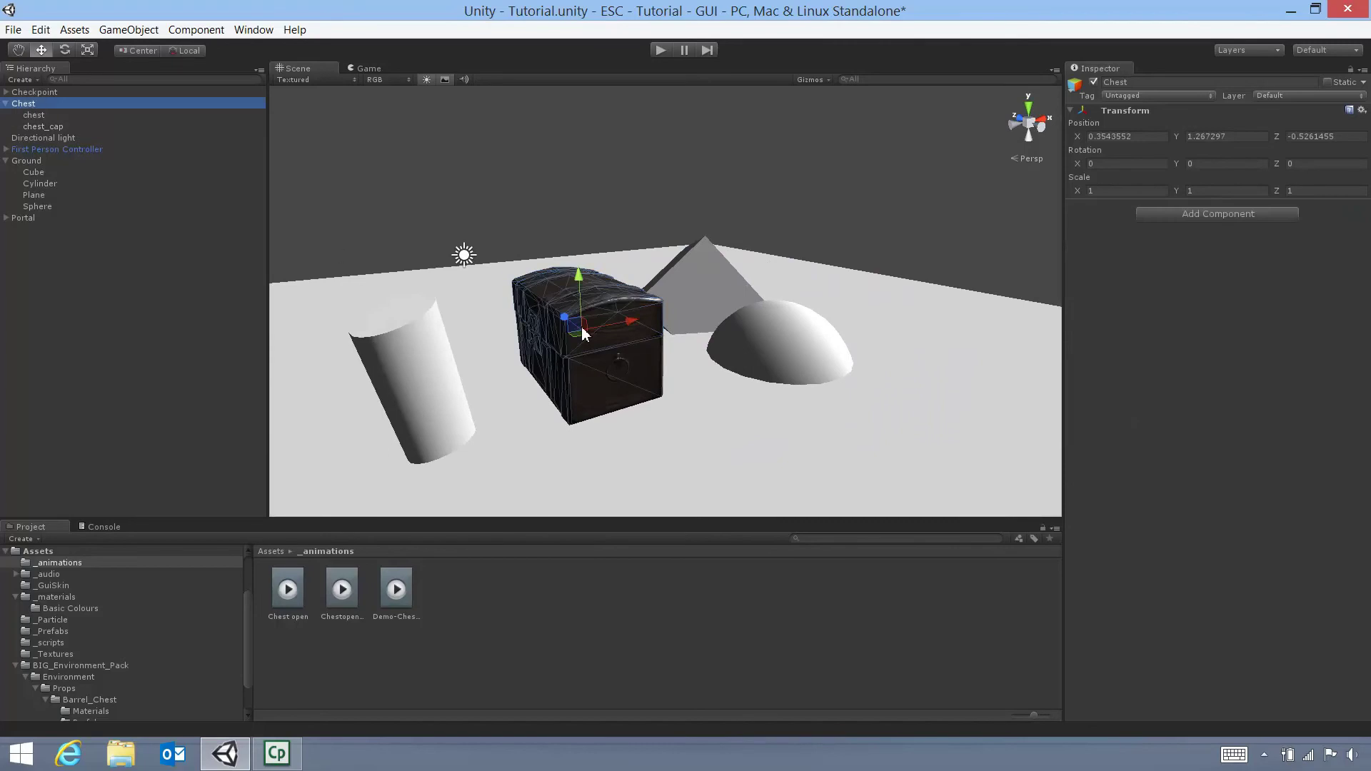
left_click(39, 552)
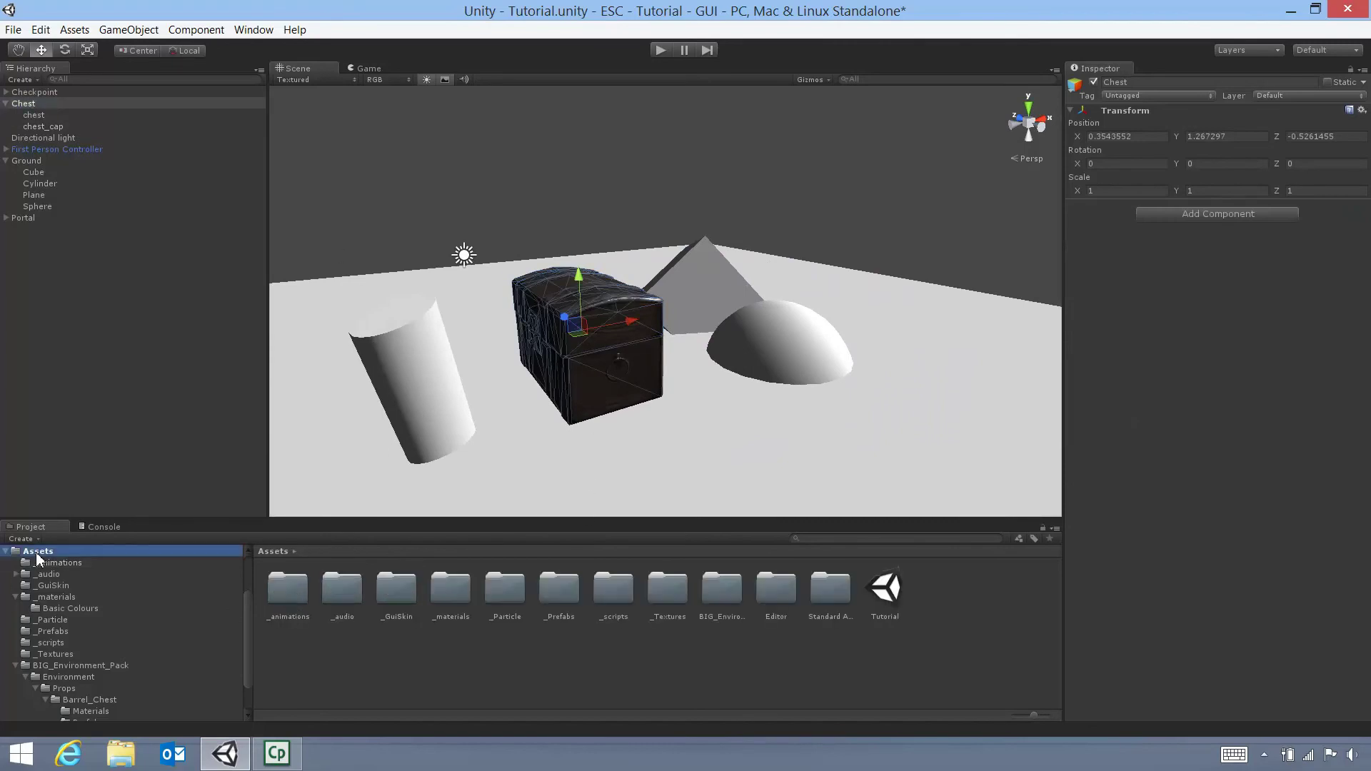
double_click(560, 593)
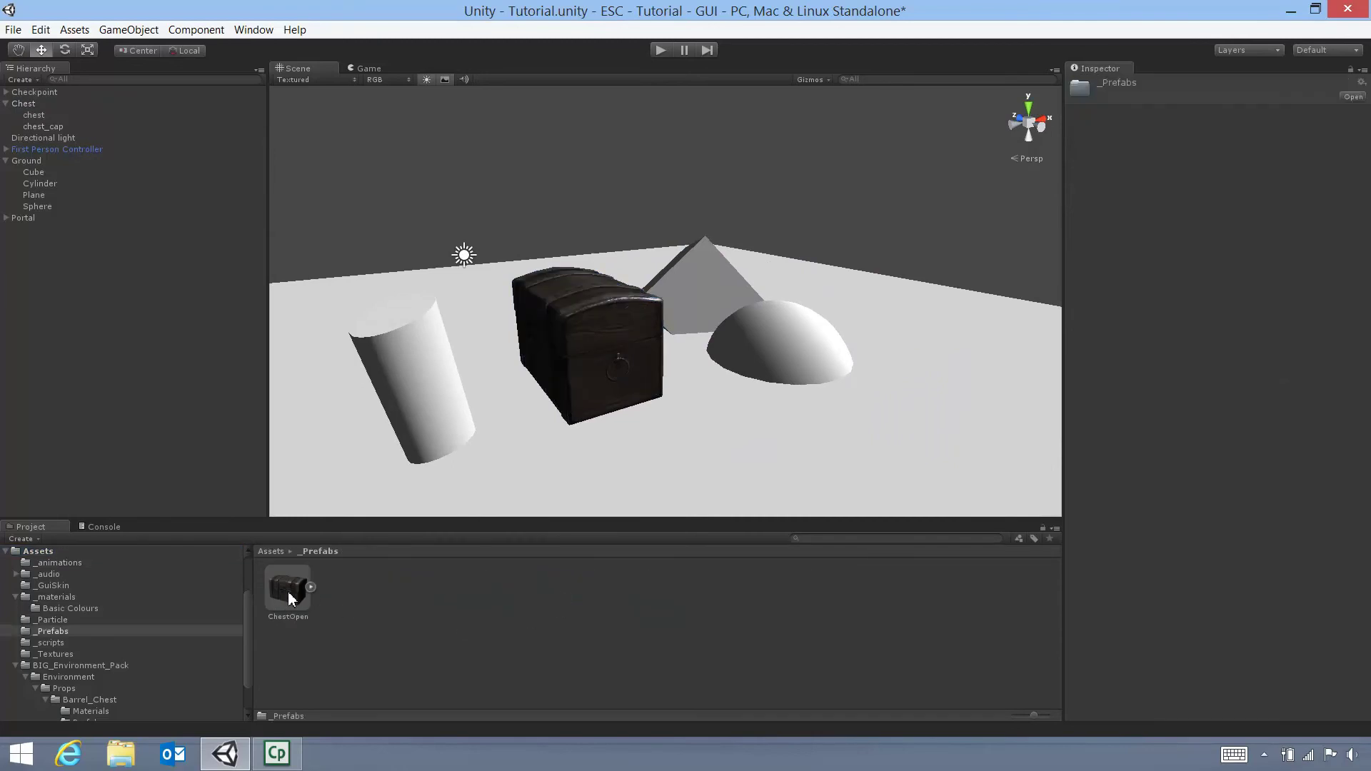
right_click(382, 592)
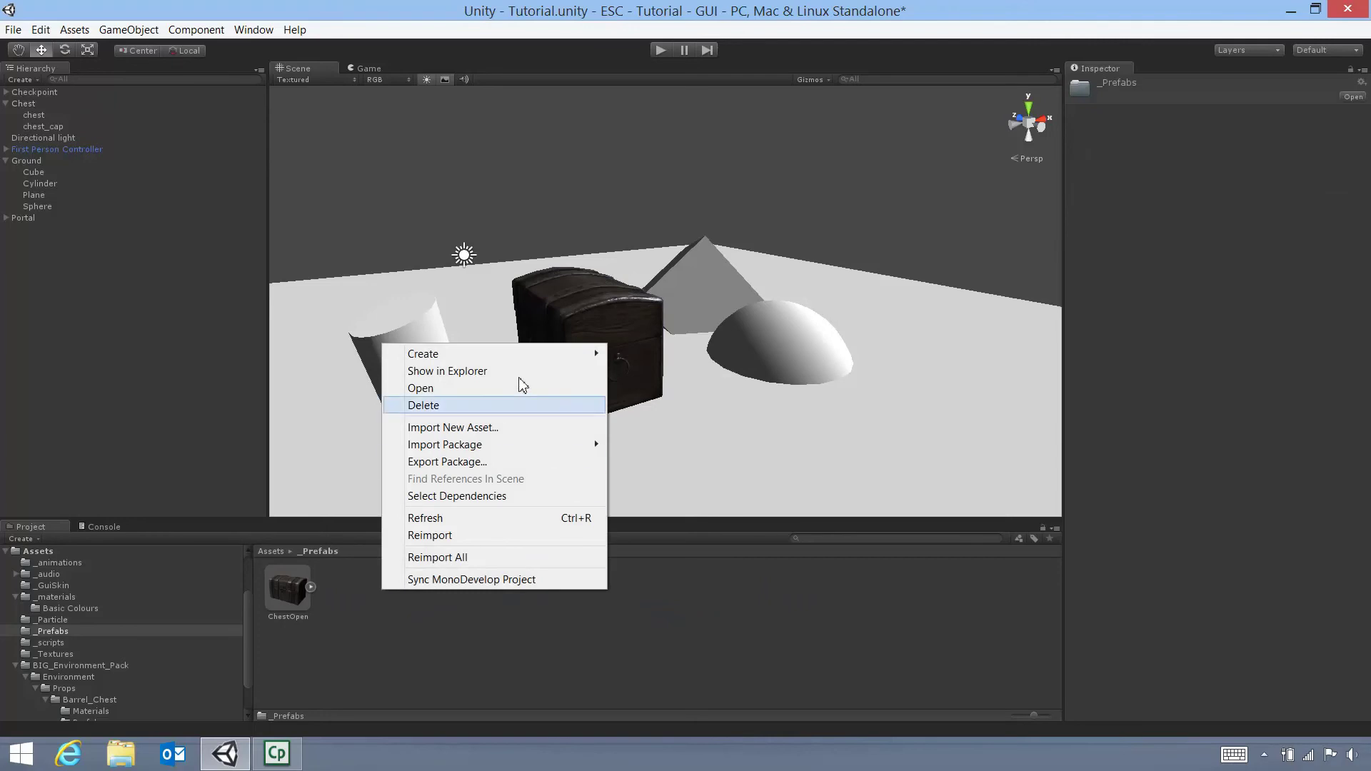
mouse_move(540, 356)
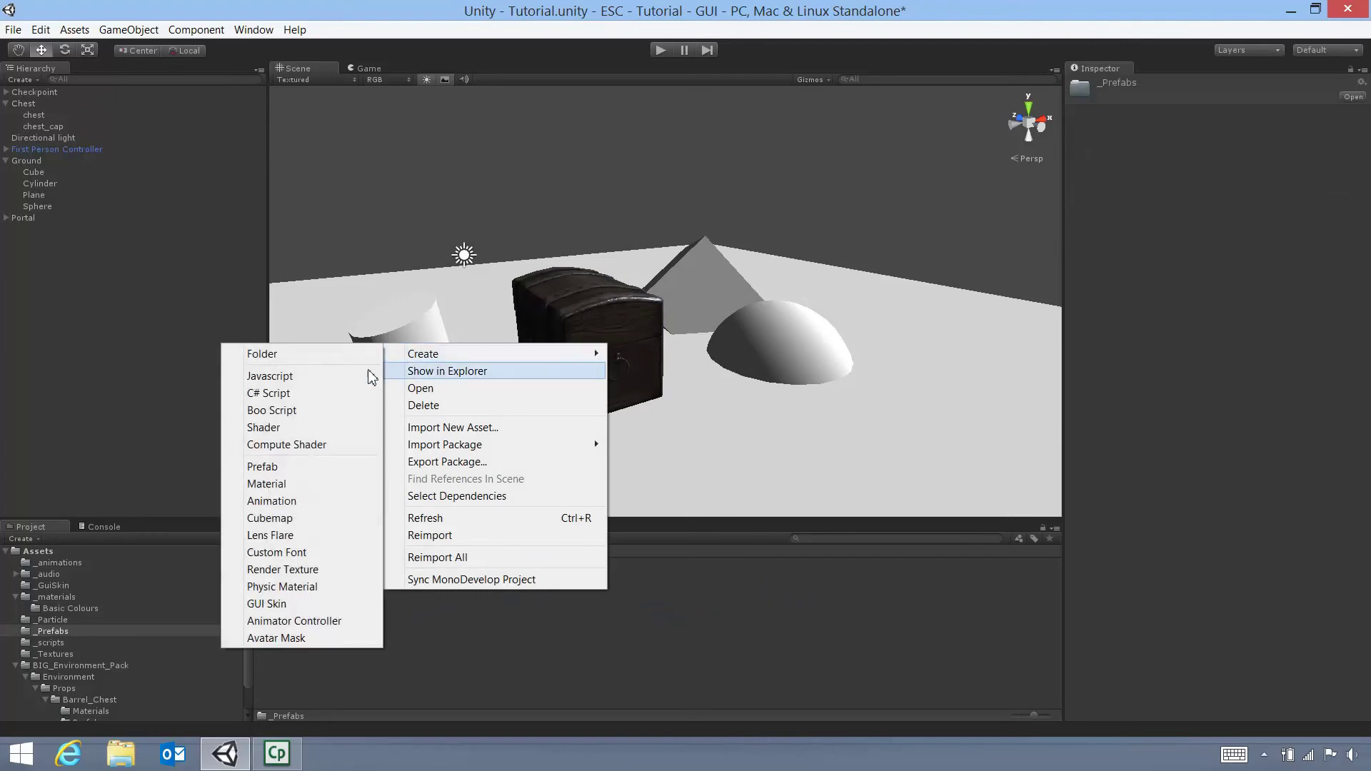
left_click(325, 475)
type("De")
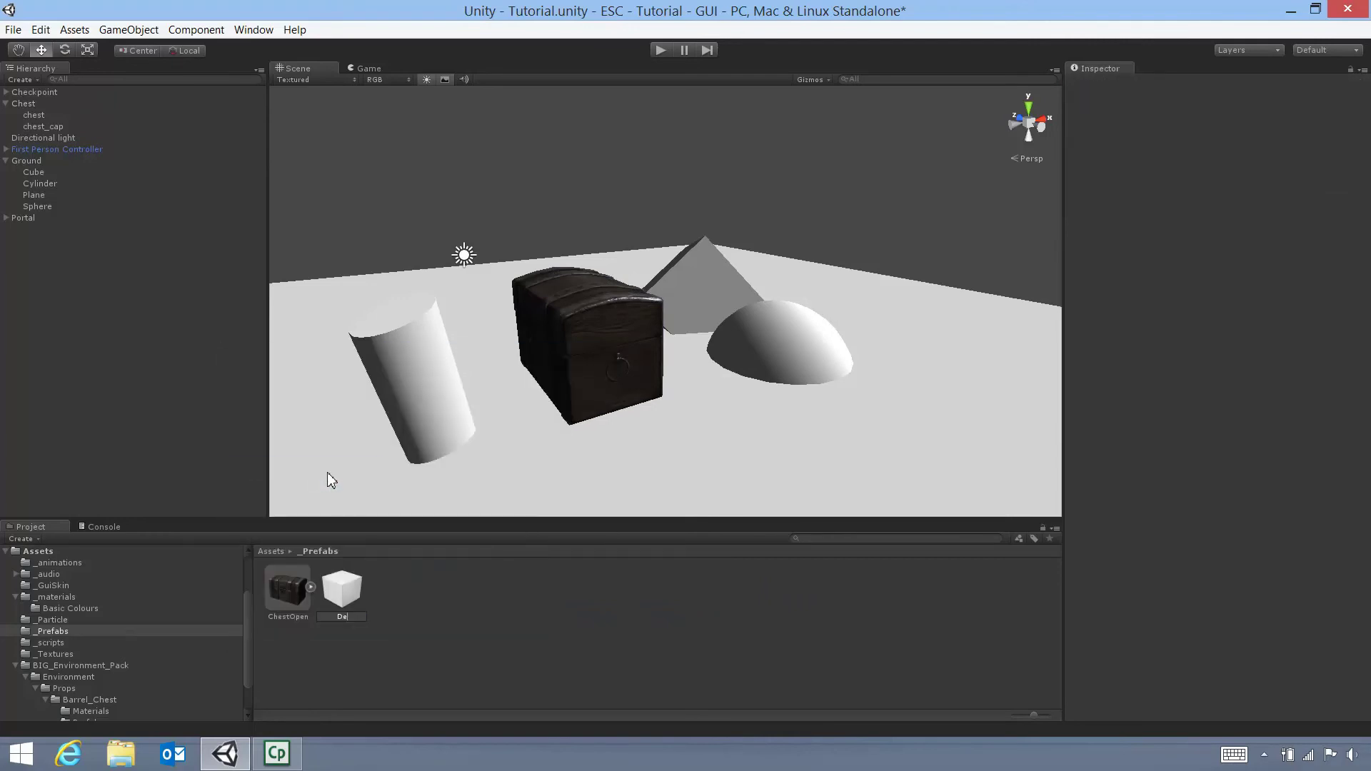
type("mo-Chest Open")
key("Return")
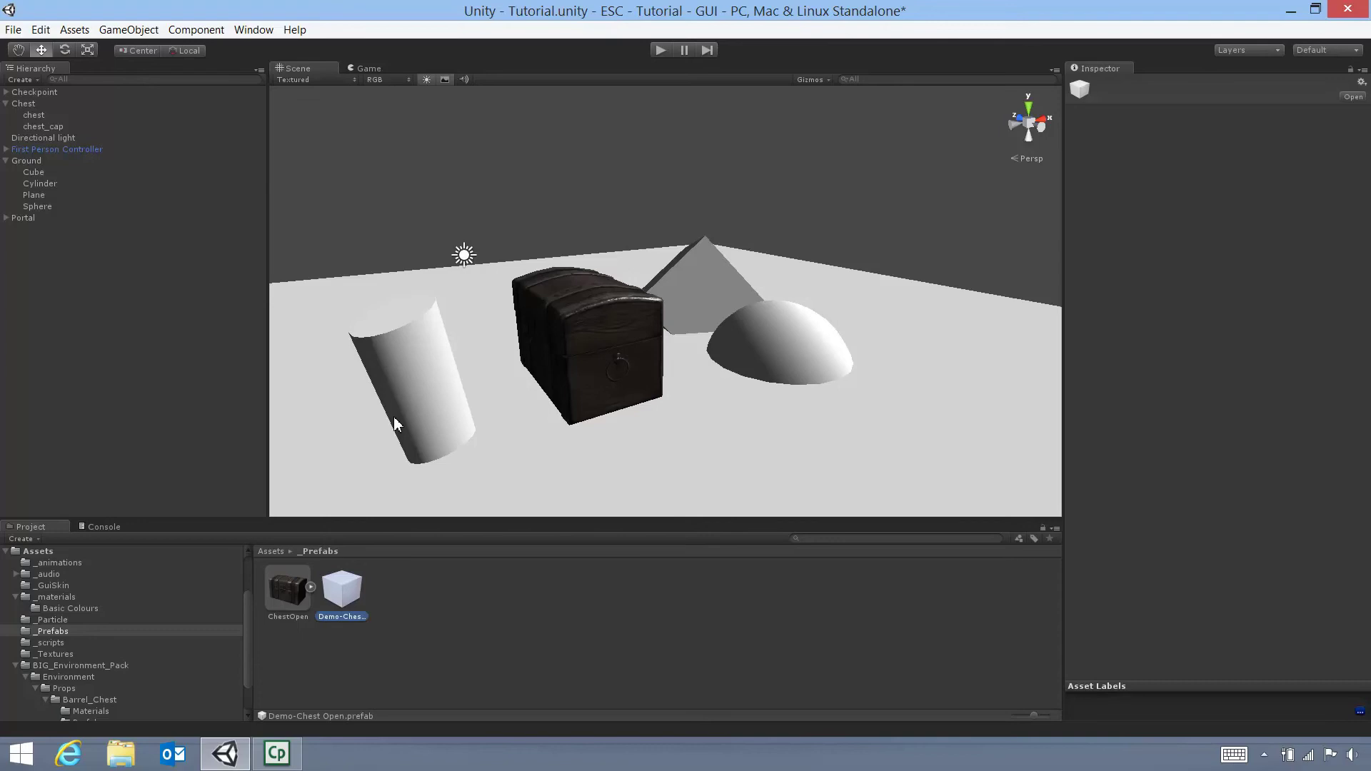
left_click(419, 619)
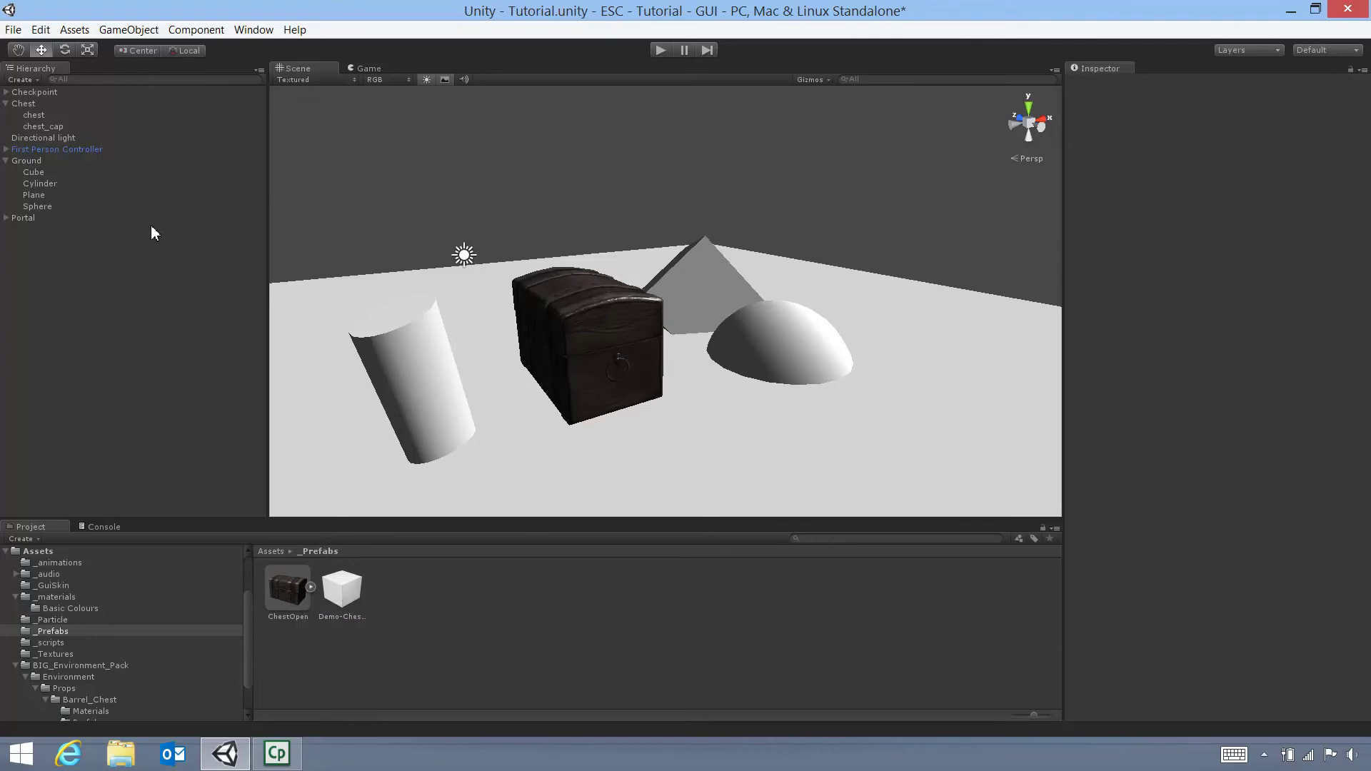
- Fill the Demo-Chest Open prefab with the parent Chest object, including its chest and chest_cap children
left_click(21, 104)
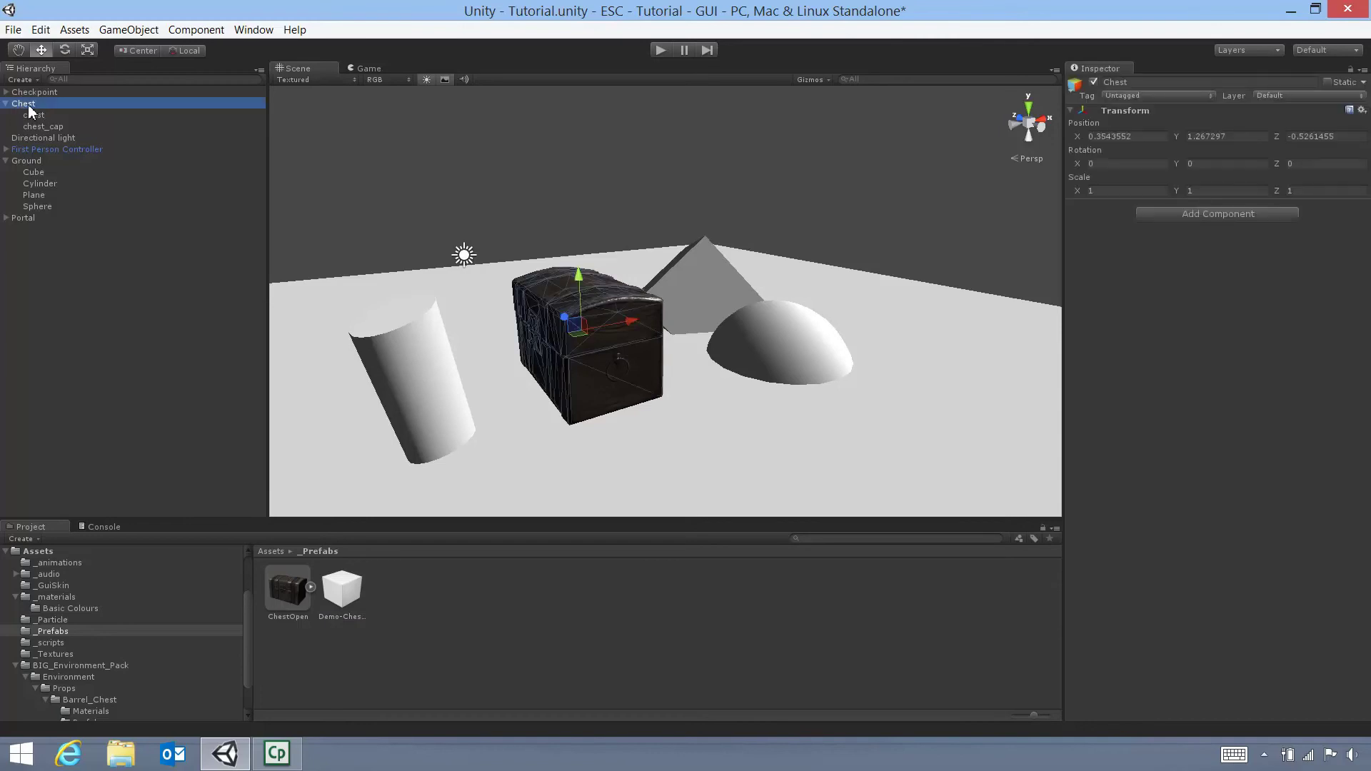
left_click(45, 116)
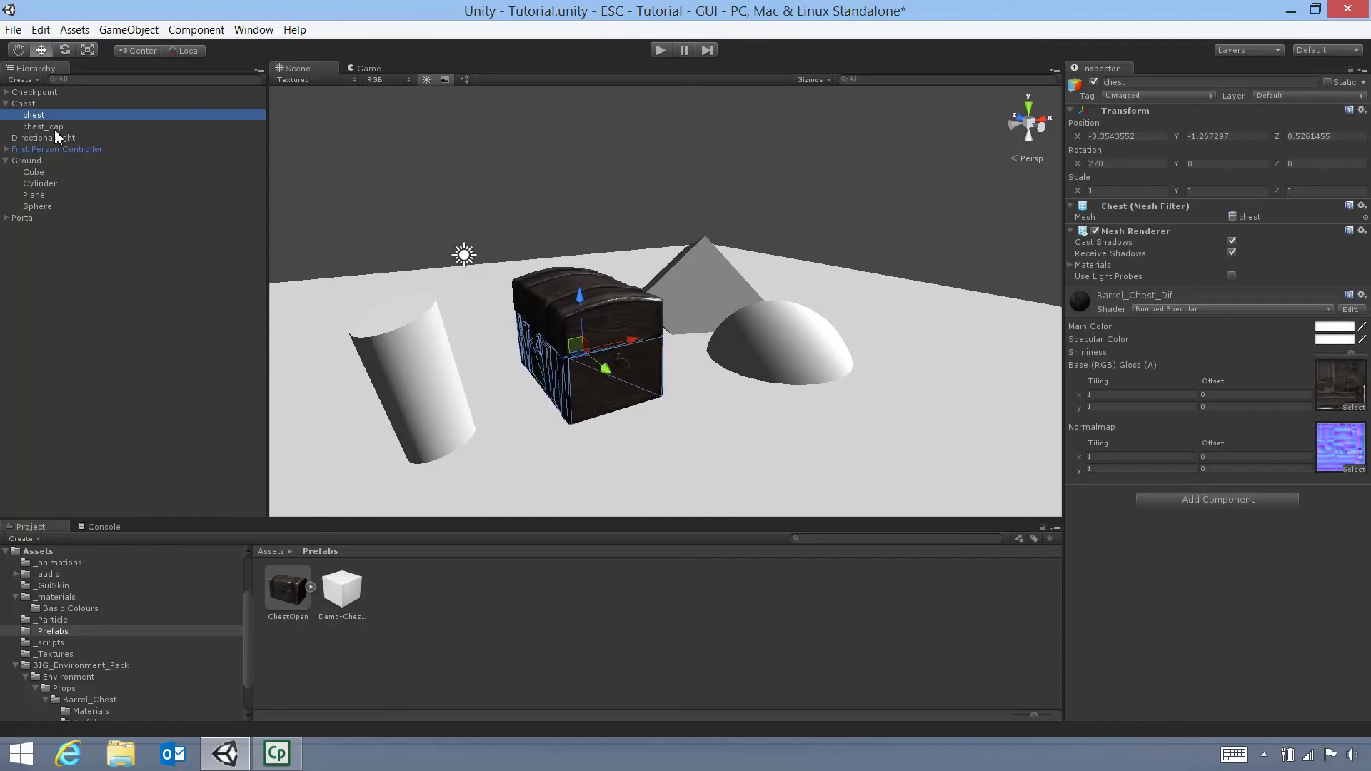
left_click(54, 130)
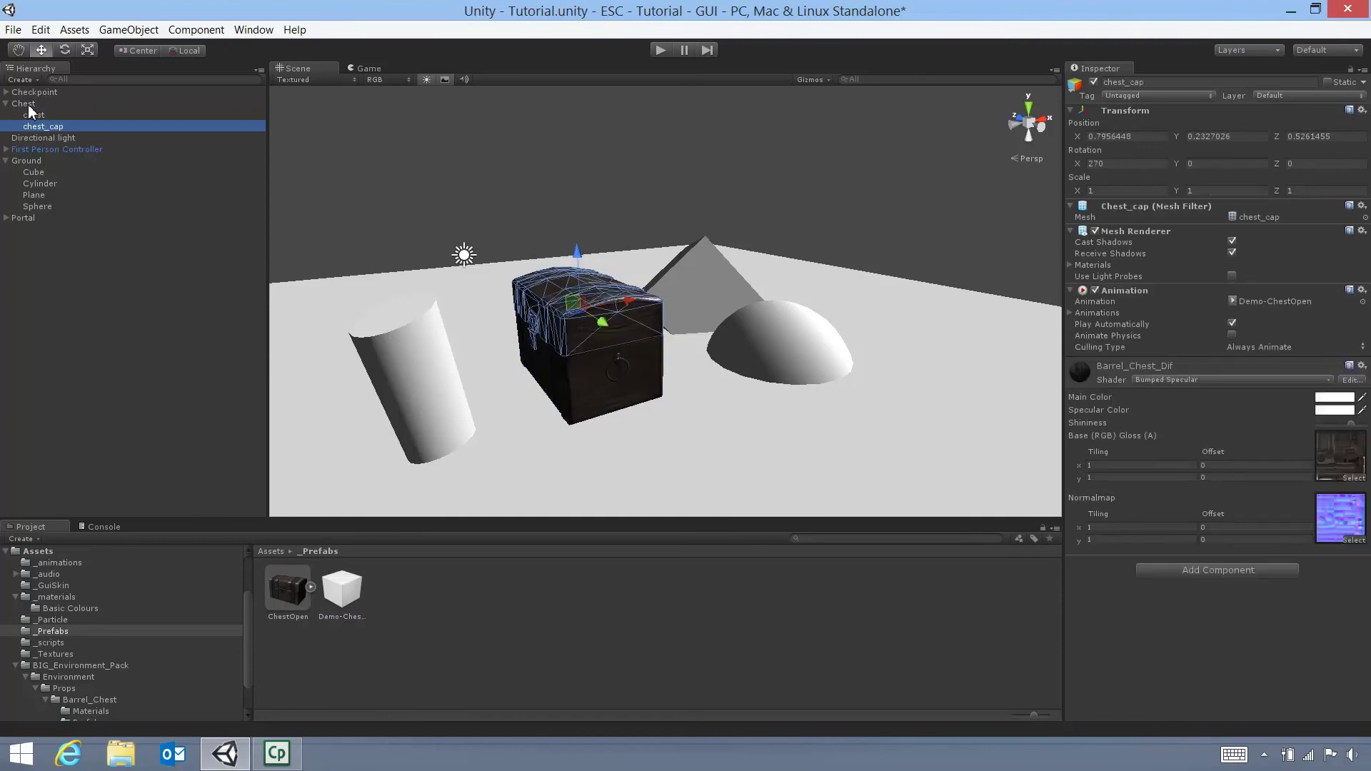
left_click(28, 105)
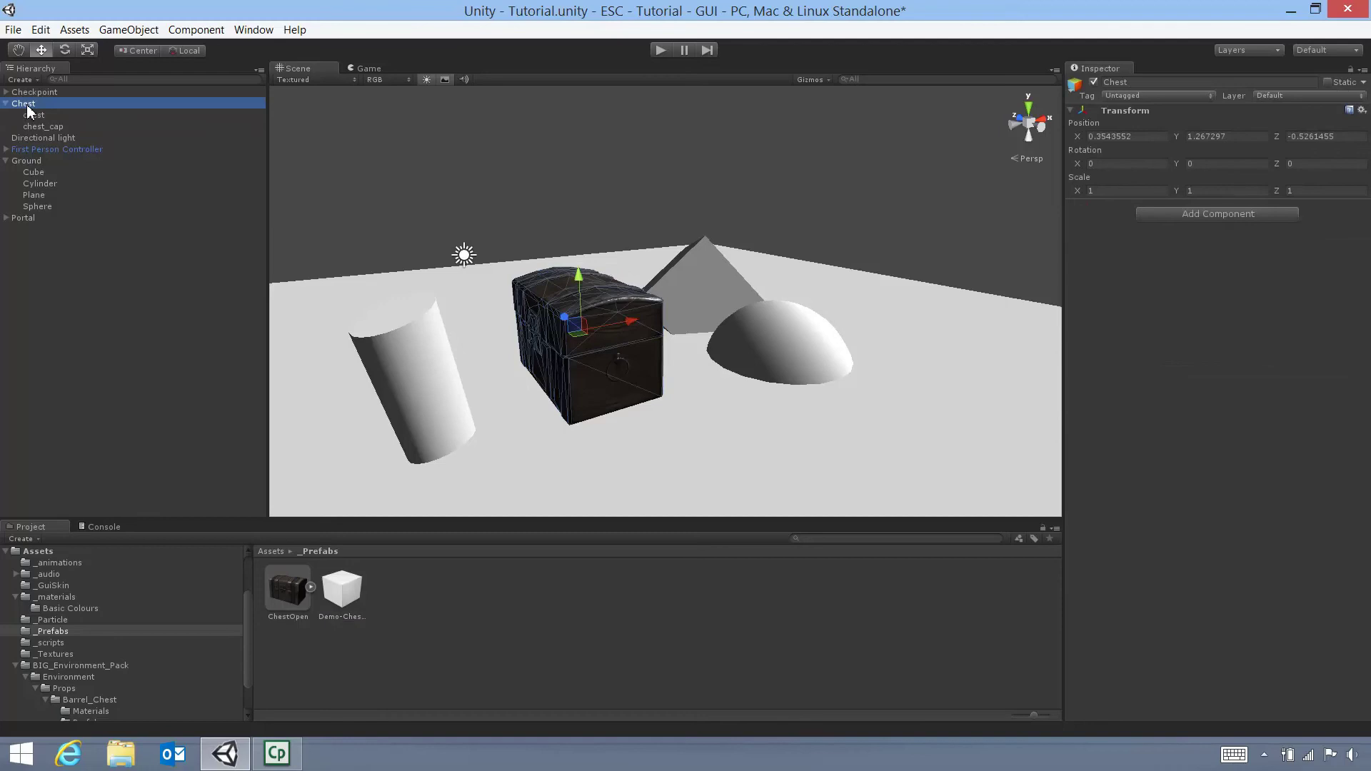
left_click_drag(27, 106, 352, 590)
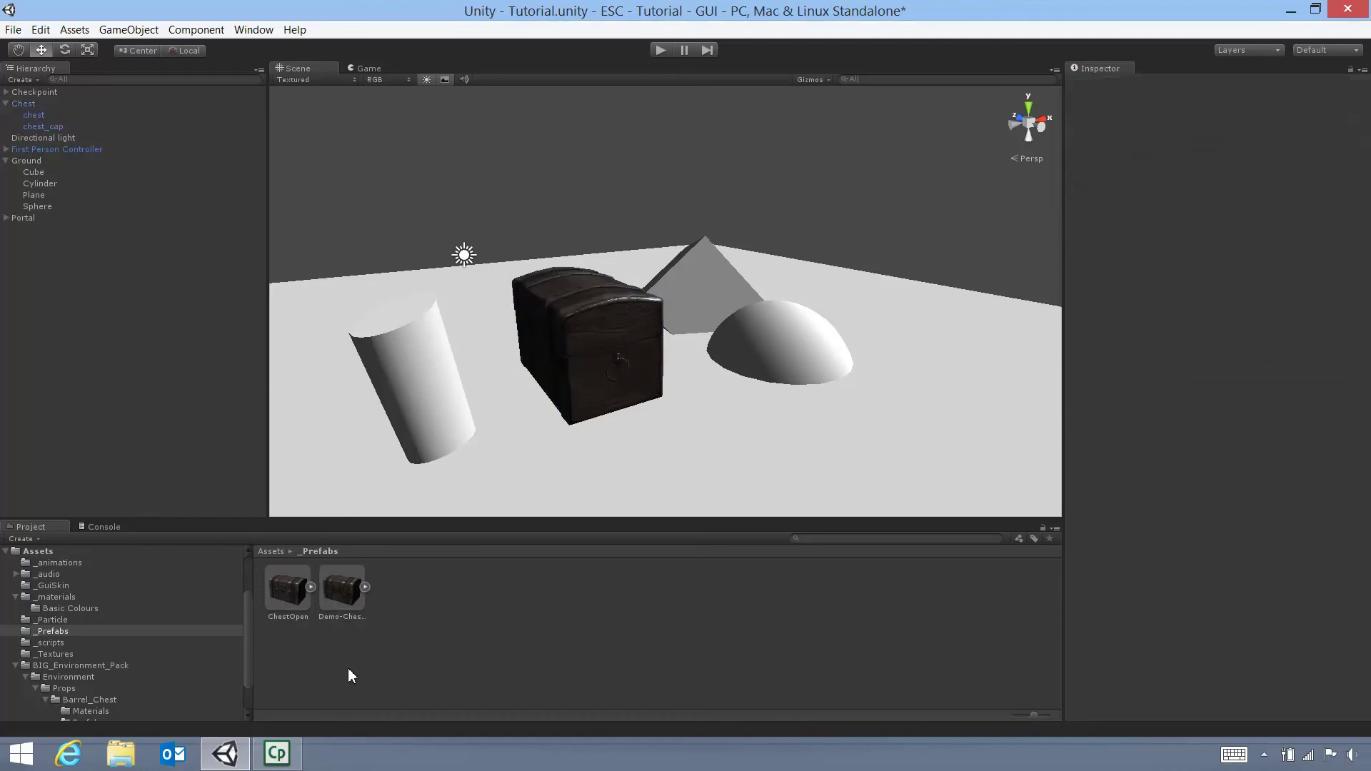
left_click(340, 588)
left_click(381, 666)
- Place a Demo-Chest Open prefab instance on the ground at about X 10.7, Z -4.3 and test it in play mode
left_click_drag(342, 601, 826, 397)
left_click(657, 50)
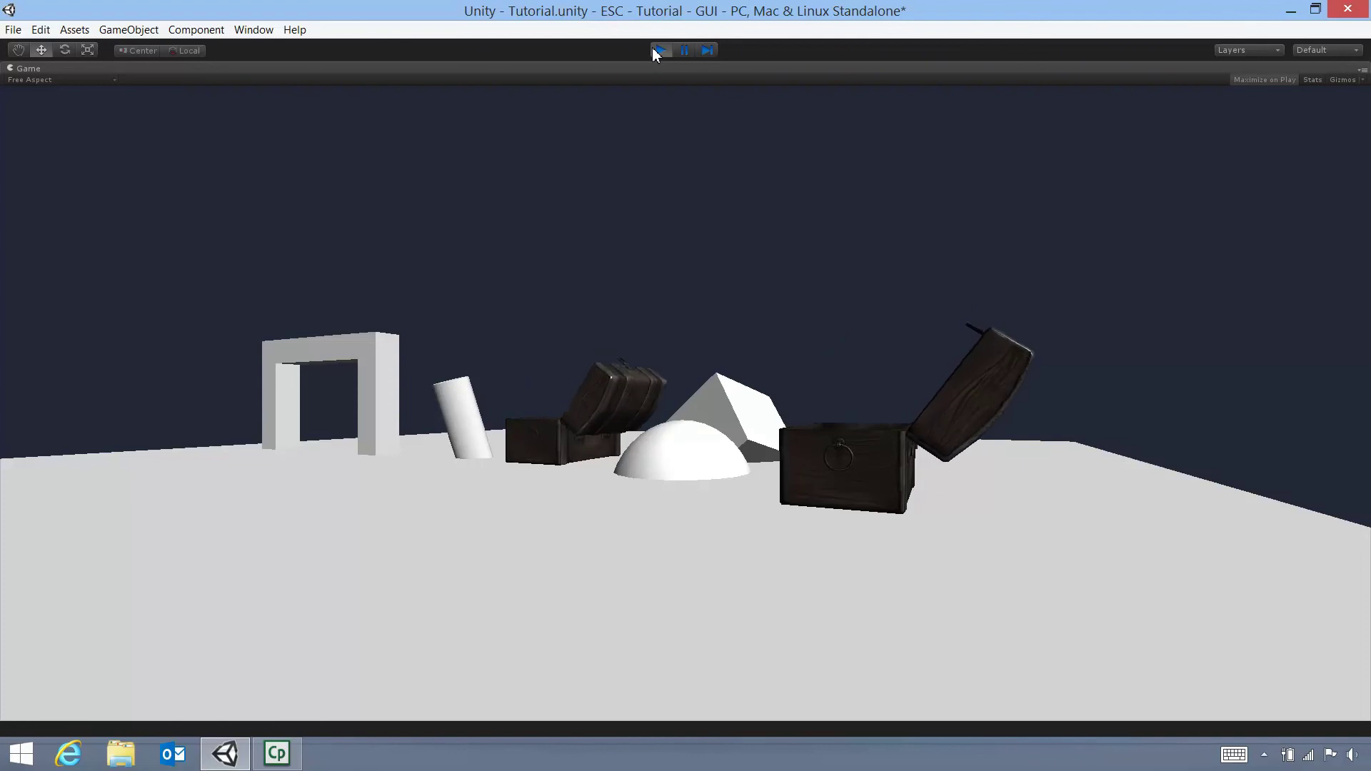
left_click(652, 48)
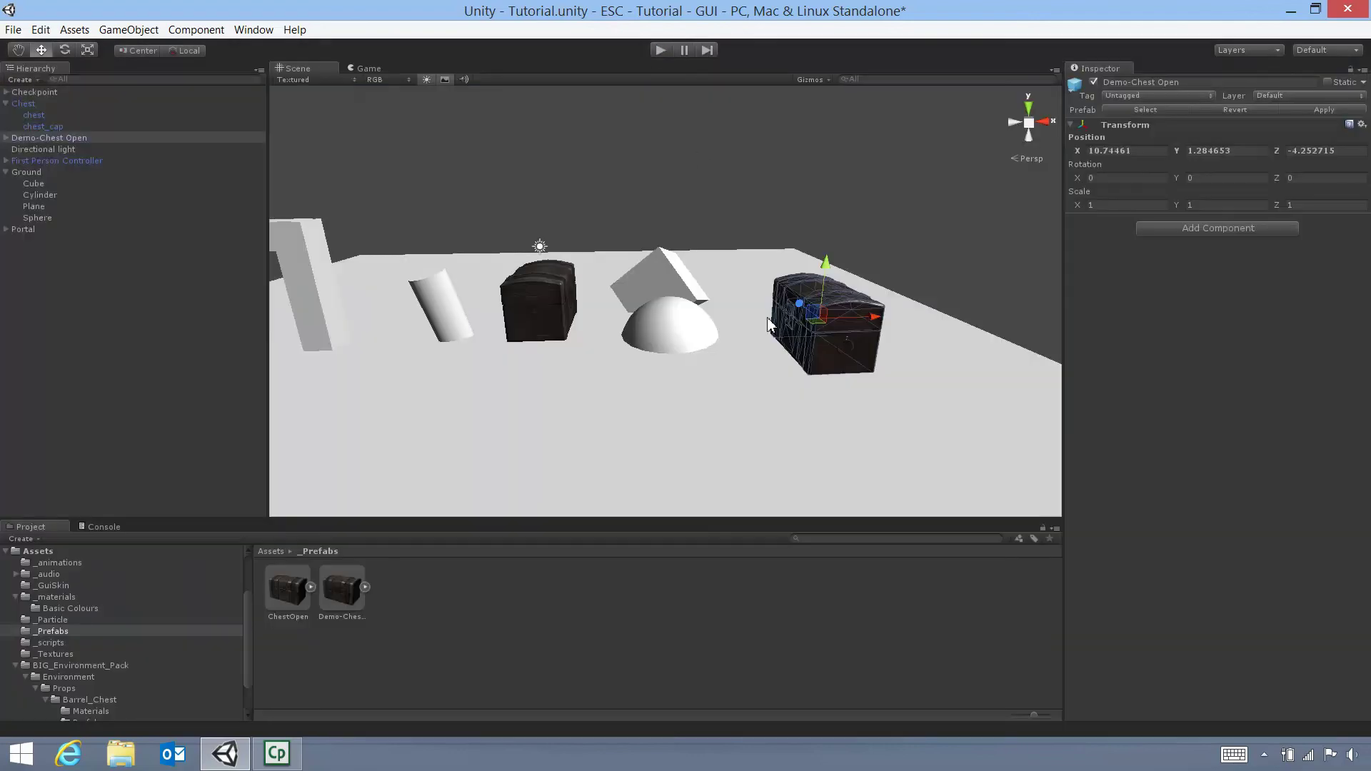
- Rotate the new Demo-Chest Open instance to about -98 degrees around its Y axis
key("e")
left_click_drag(820, 334, 1050, 319)
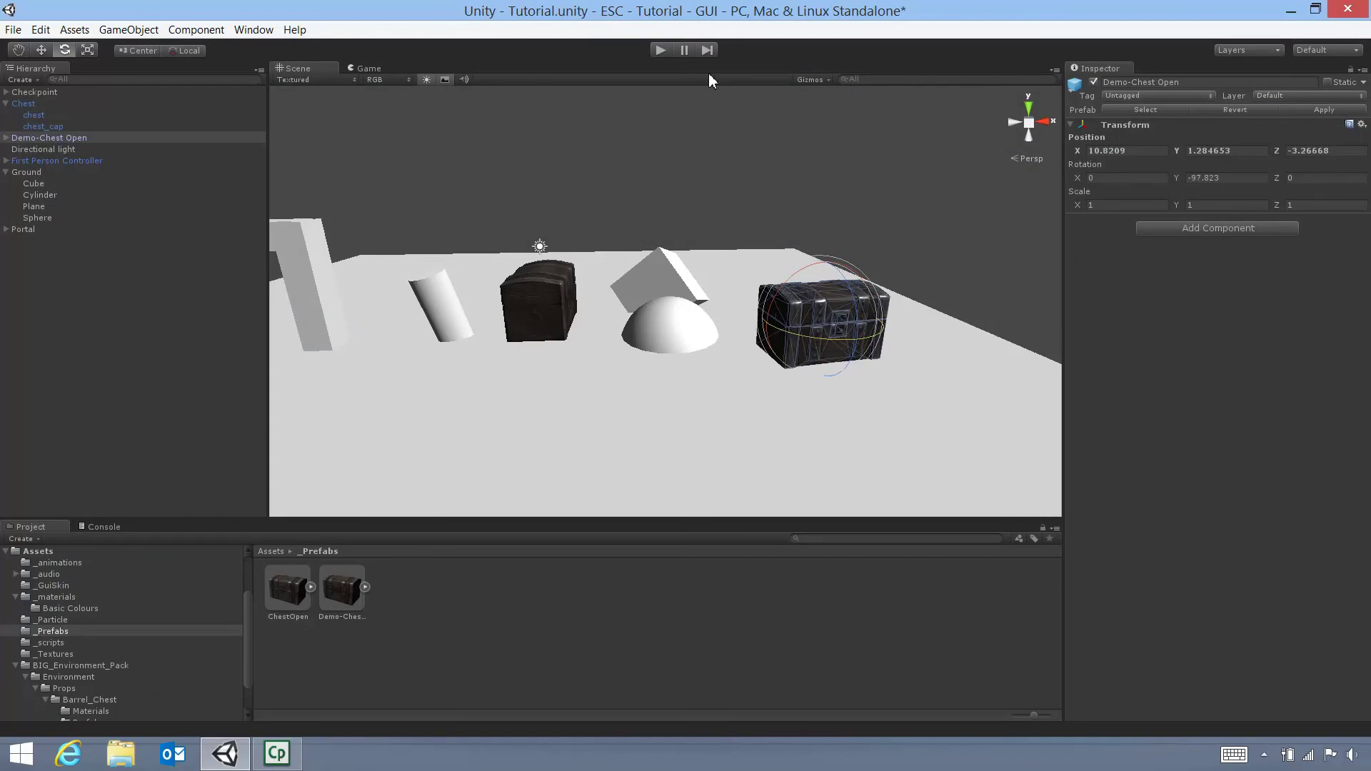
- Test the rotated Demo-Chest Open instance in play mode, and select the original parent Chest
left_click(662, 50)
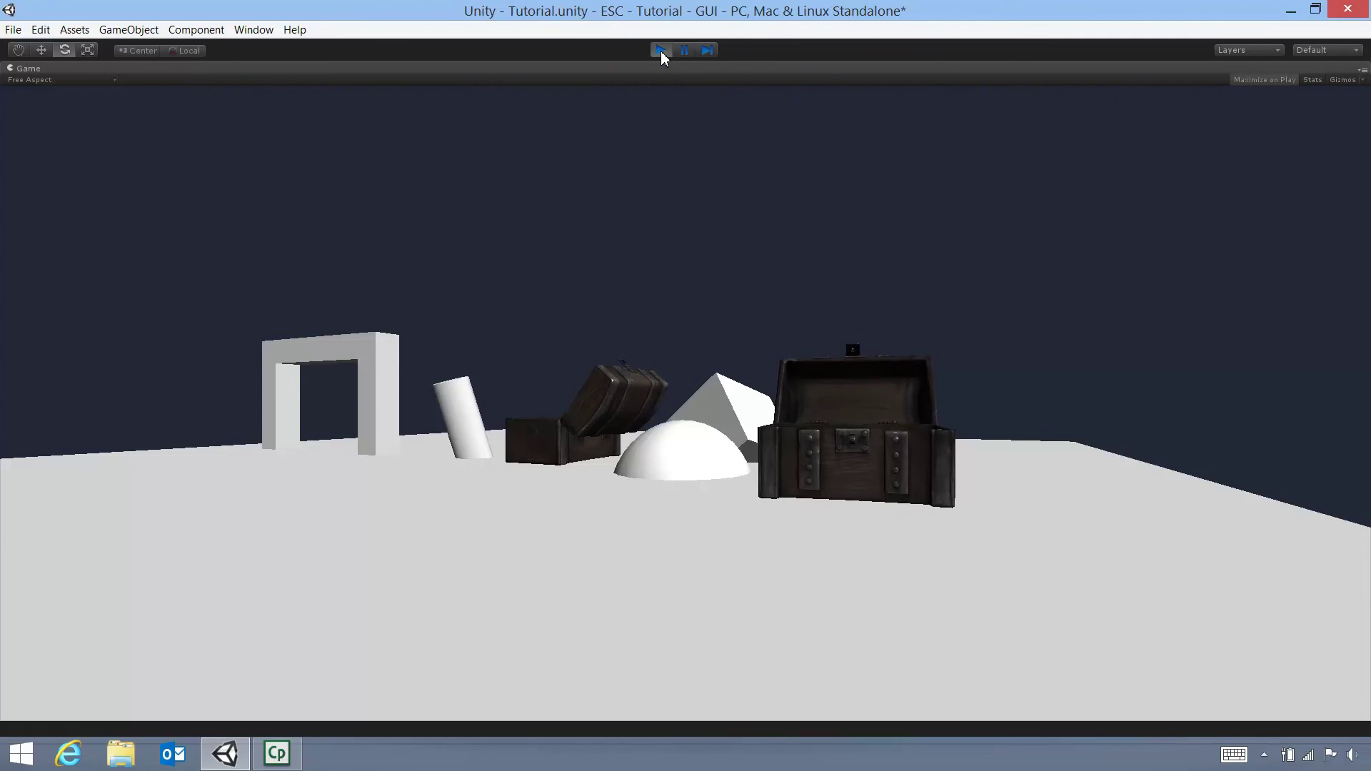
left_click(662, 50)
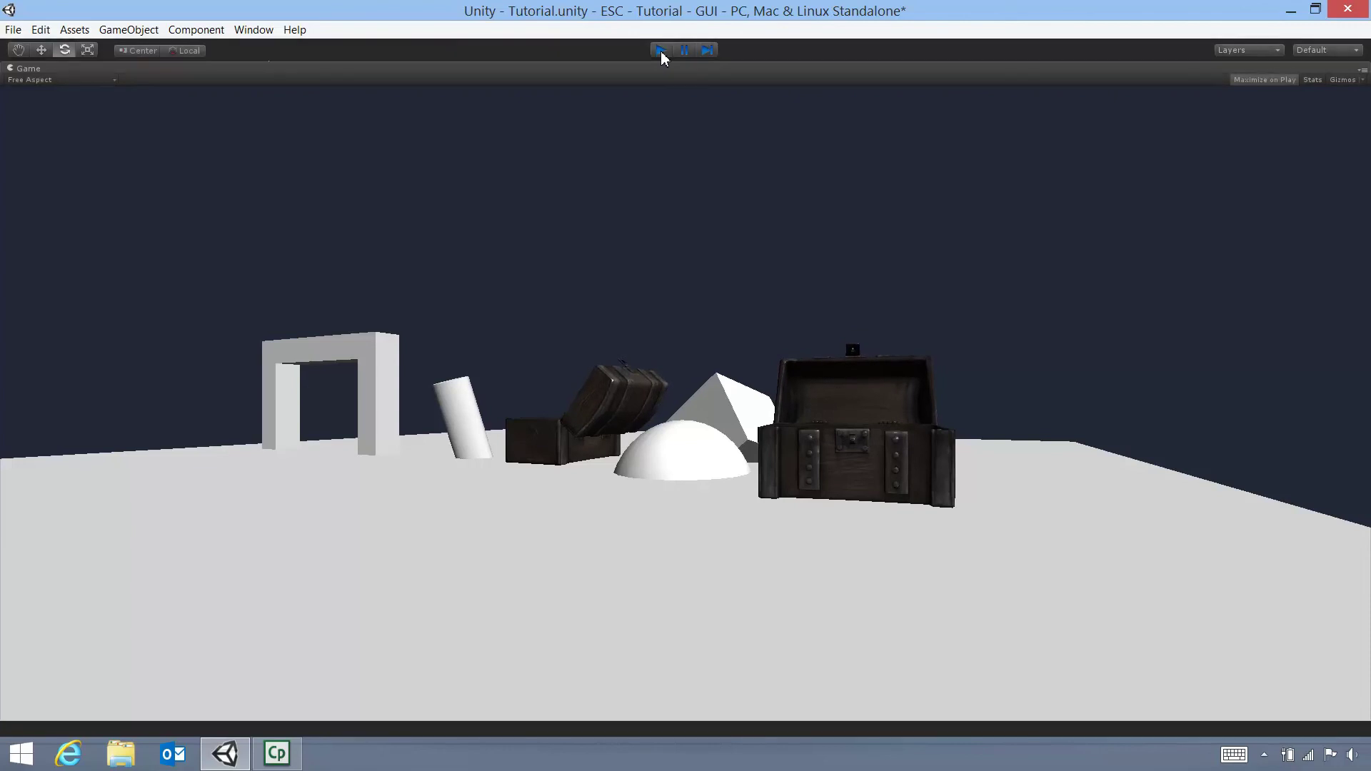
left_click(32, 103)
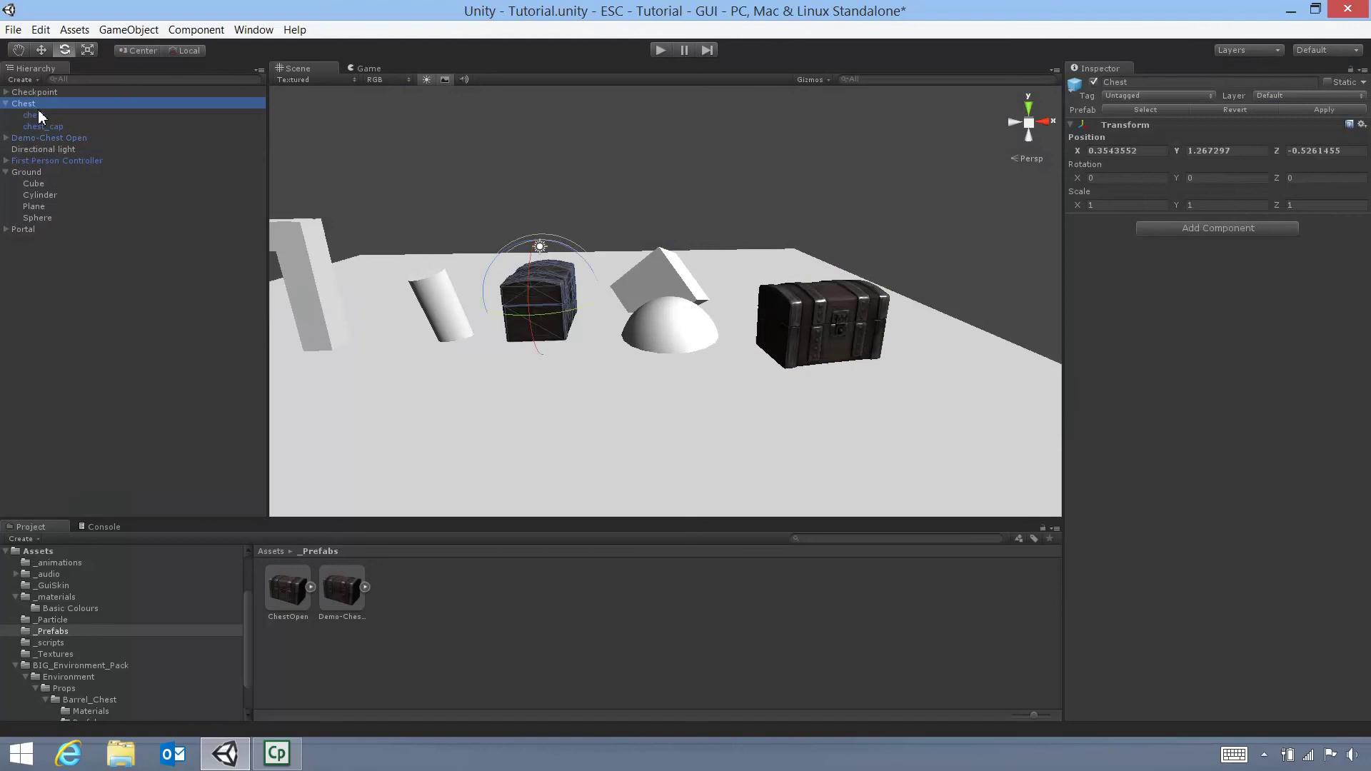
- Place another Demo-Chest Open instance at about X 1.2, Z -7.5, rotated about -144 degrees around Y and scaled uniformly to about 0.23
left_click_drag(350, 603, 546, 422)
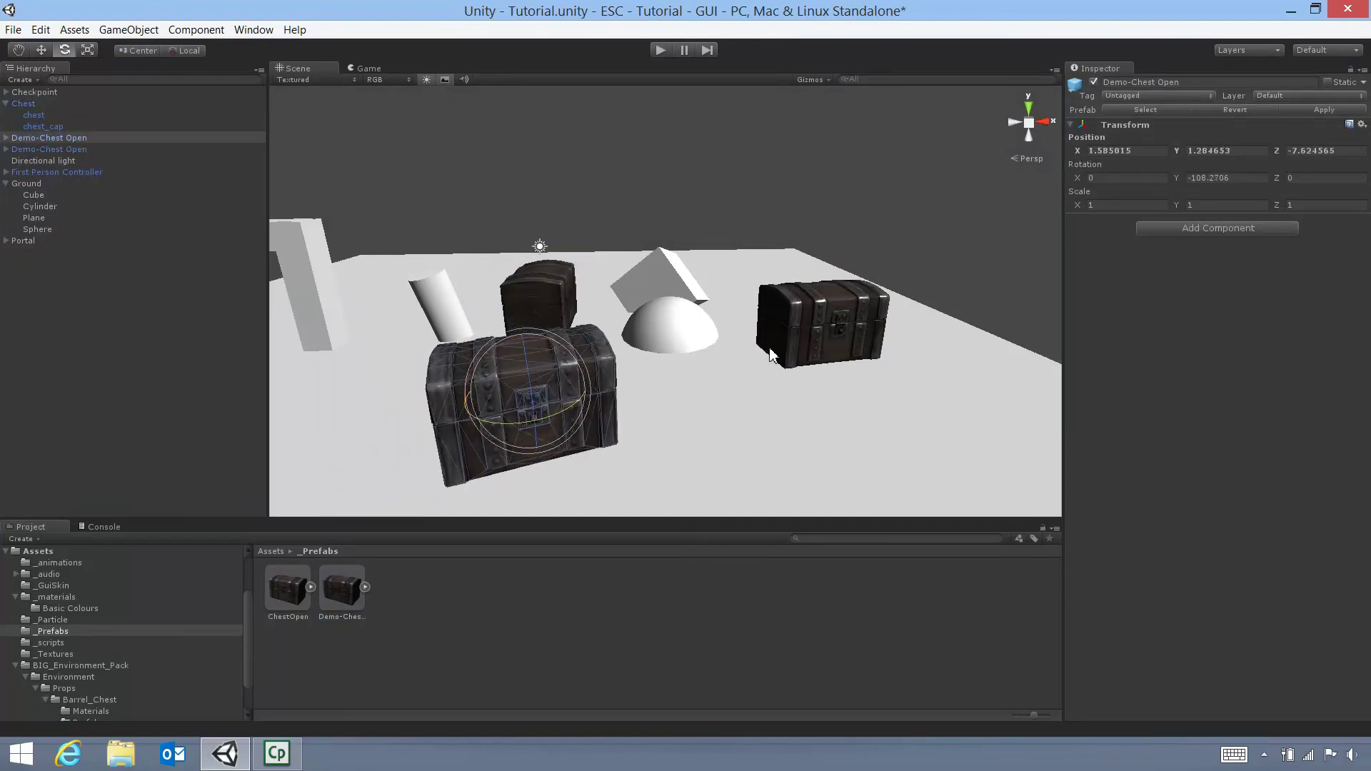
left_click_drag(910, 291, 828, 314)
key("r")
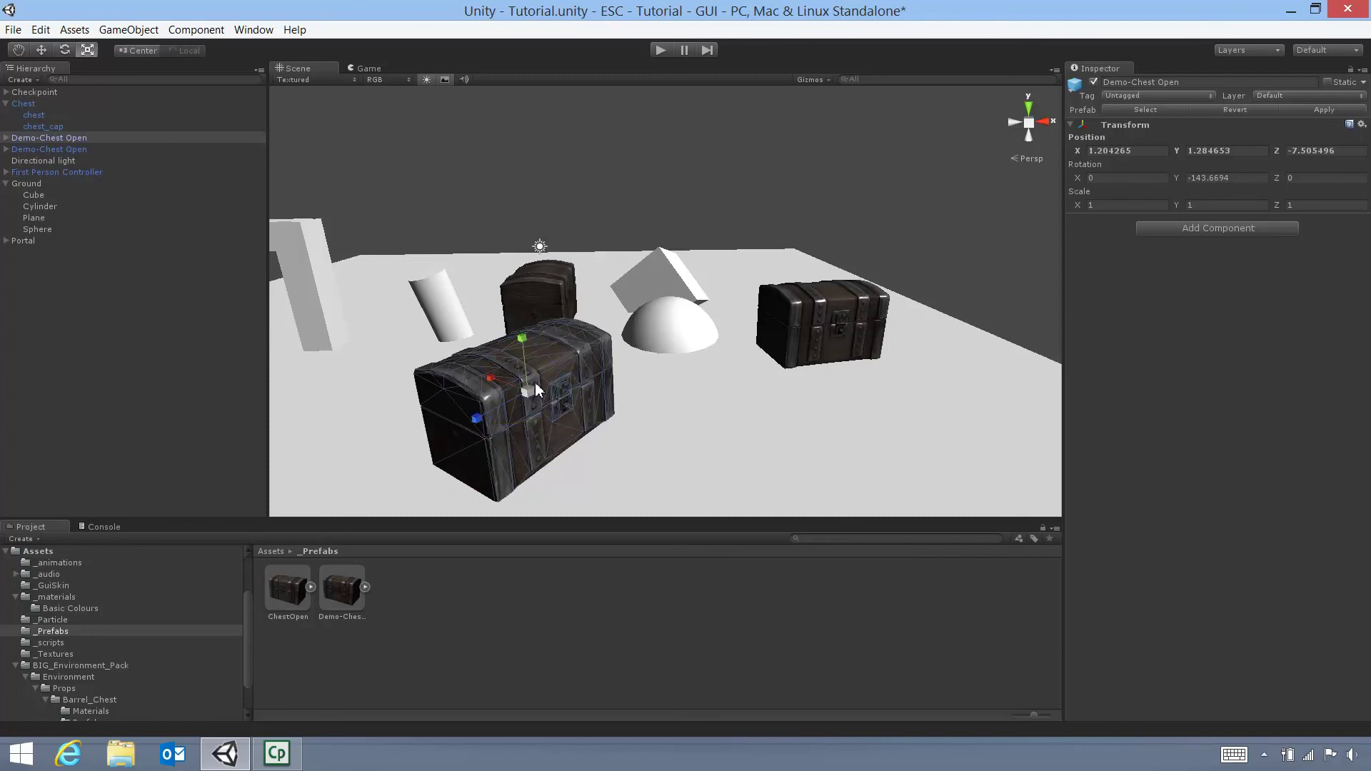
left_click_drag(529, 392, 490, 419)
- Run play mode and walk through the scene to check the lid animation of the miniature chest
left_click(661, 50)
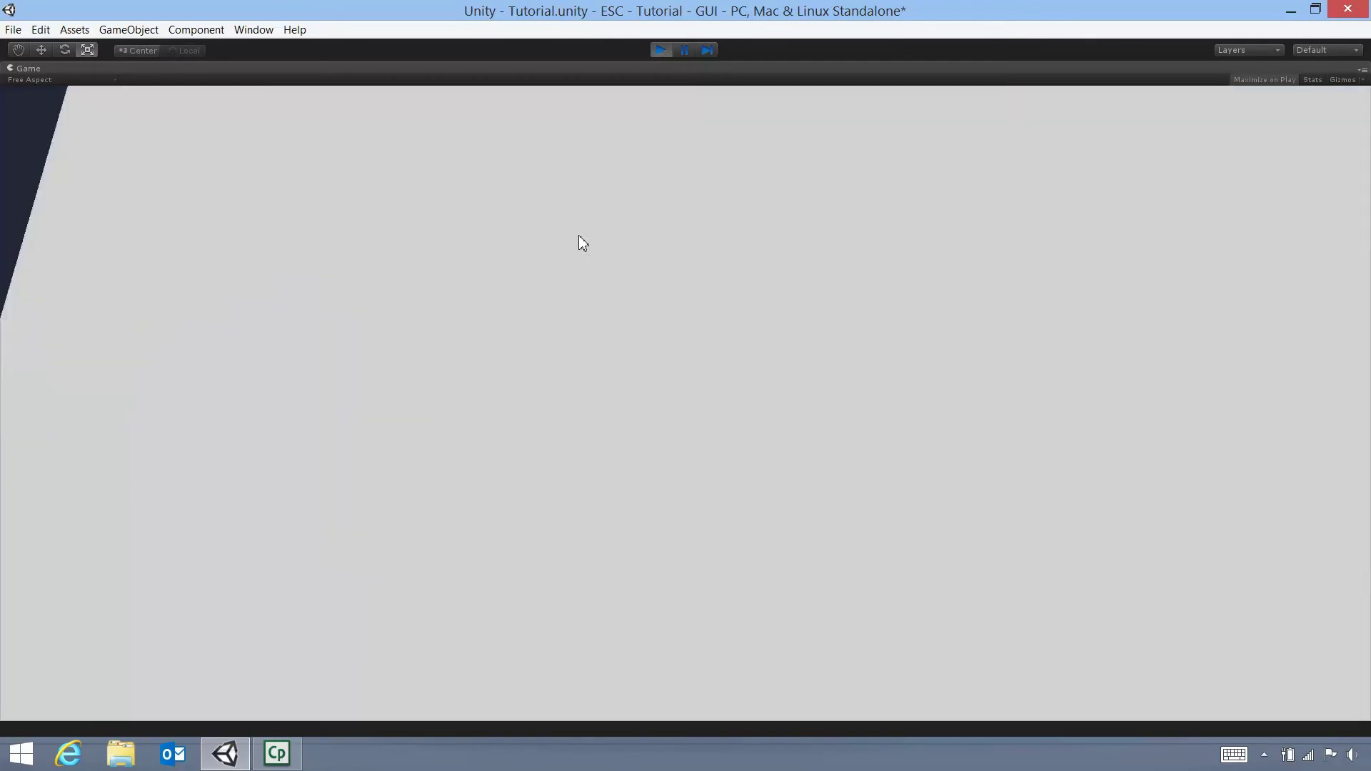
key("w")
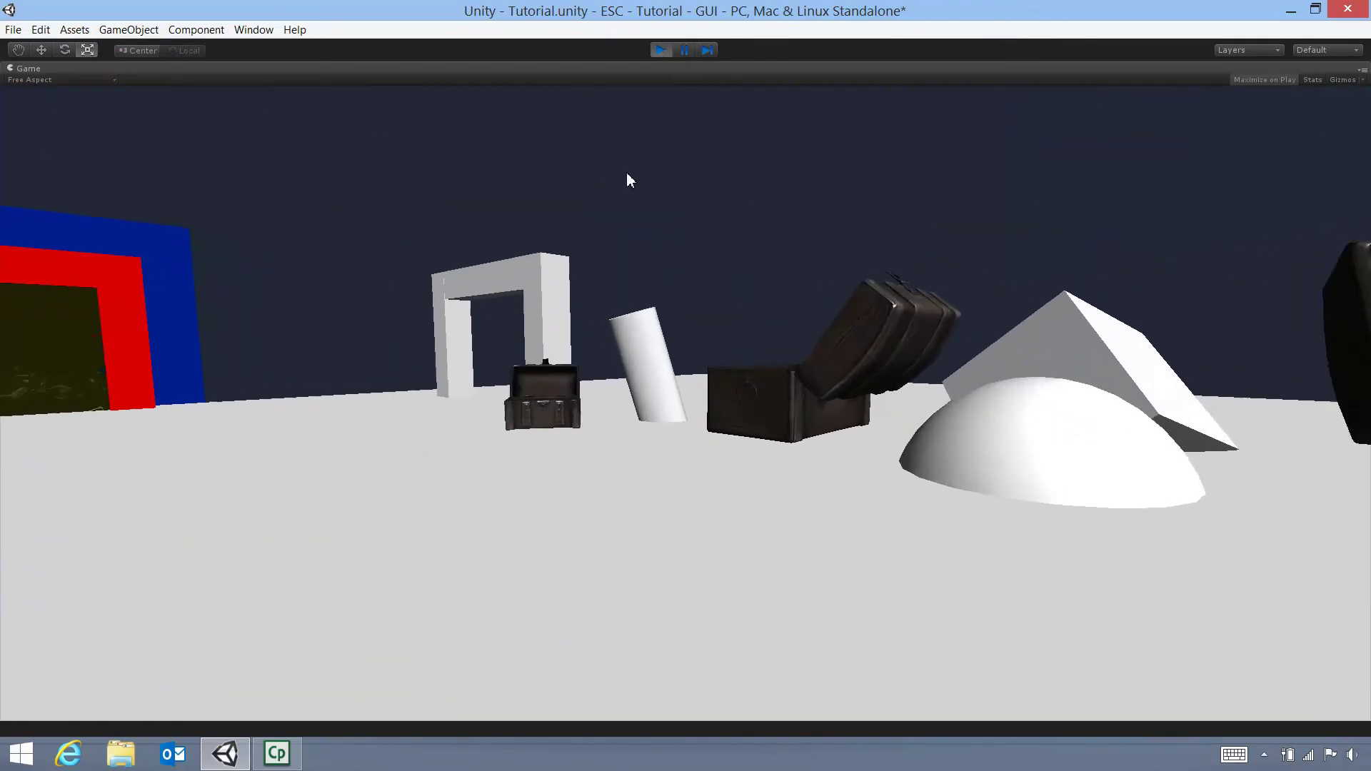
key("w")
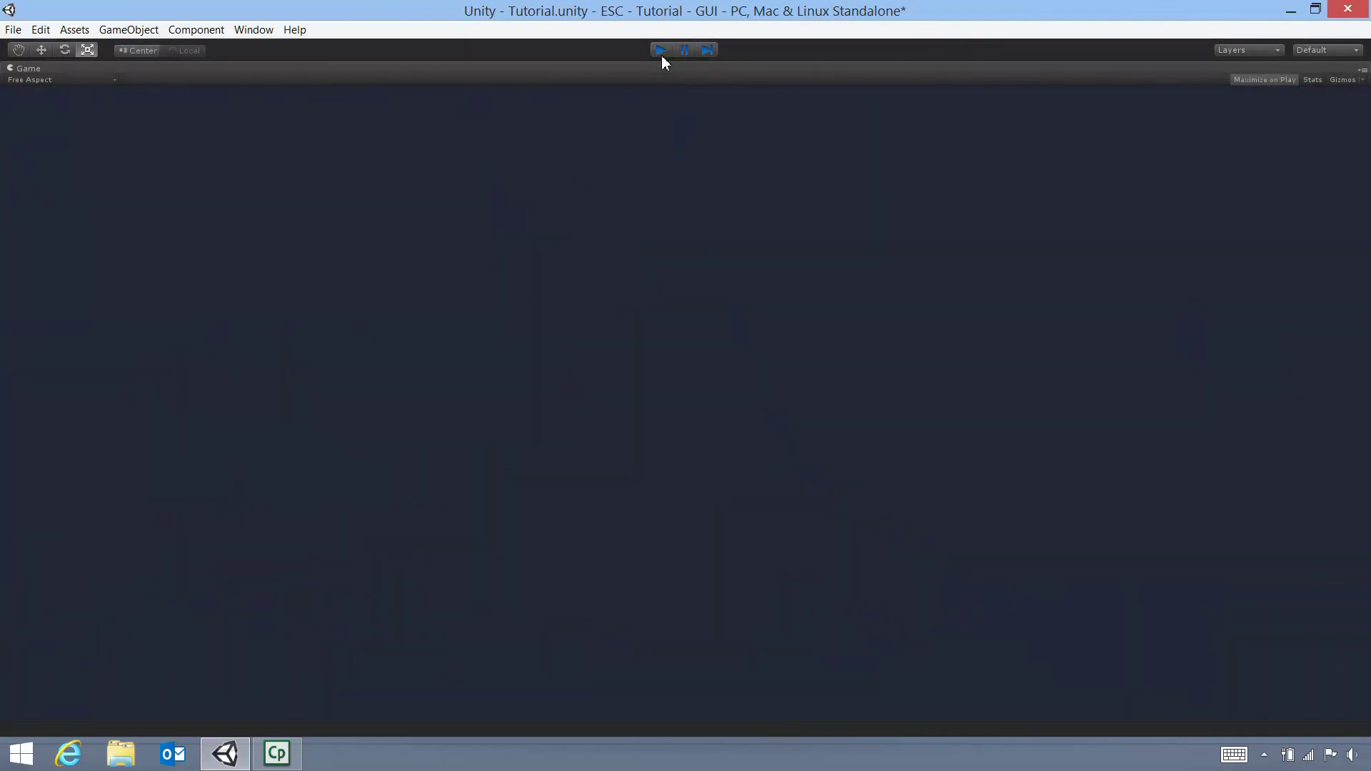
left_click(660, 50)
- Add a giant Demo-Chest Open instance at about X 13.1, Y 12.2, Z 12.3, scaled uniformly to about 12.16
left_click_drag(673, 222, 519, 225, "alt")
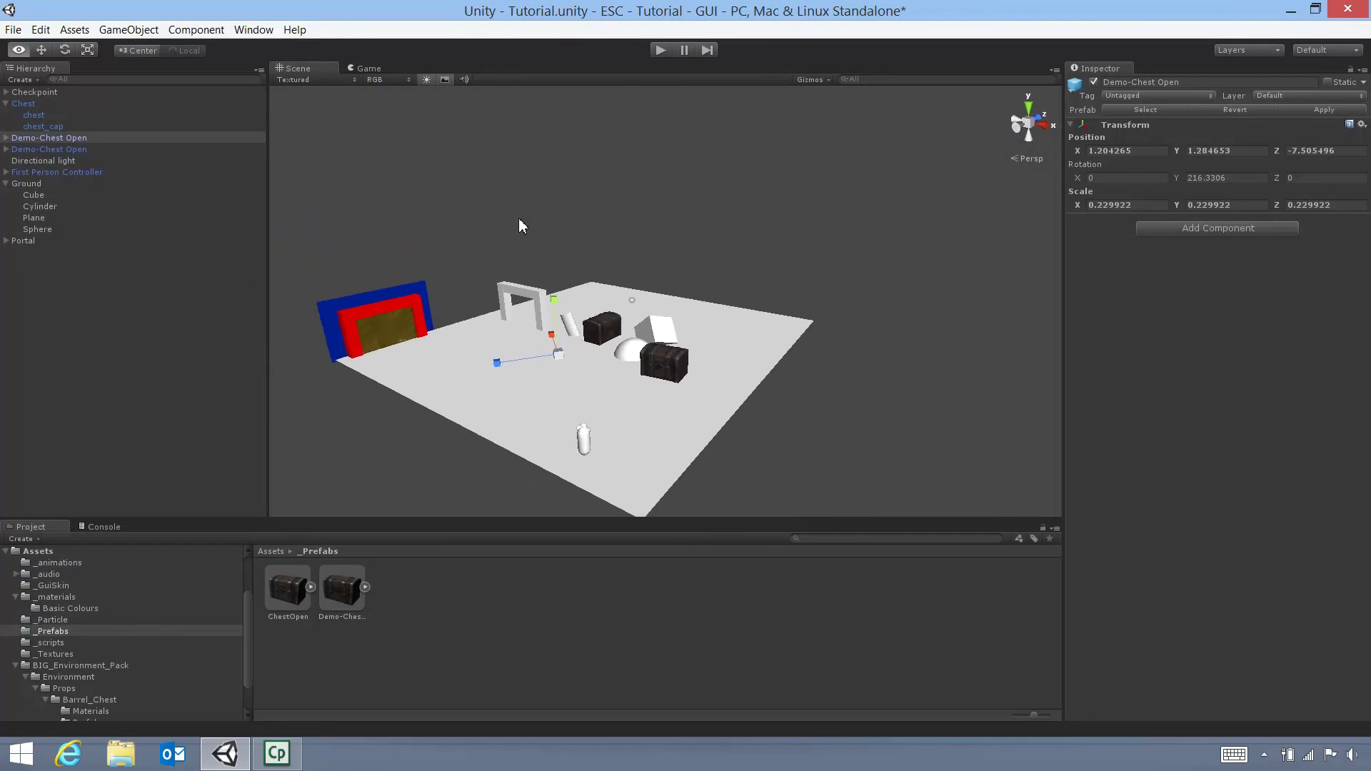
left_click_drag(352, 587, 936, 319)
key("e")
key("r")
left_click_drag(754, 327, 132, 81)
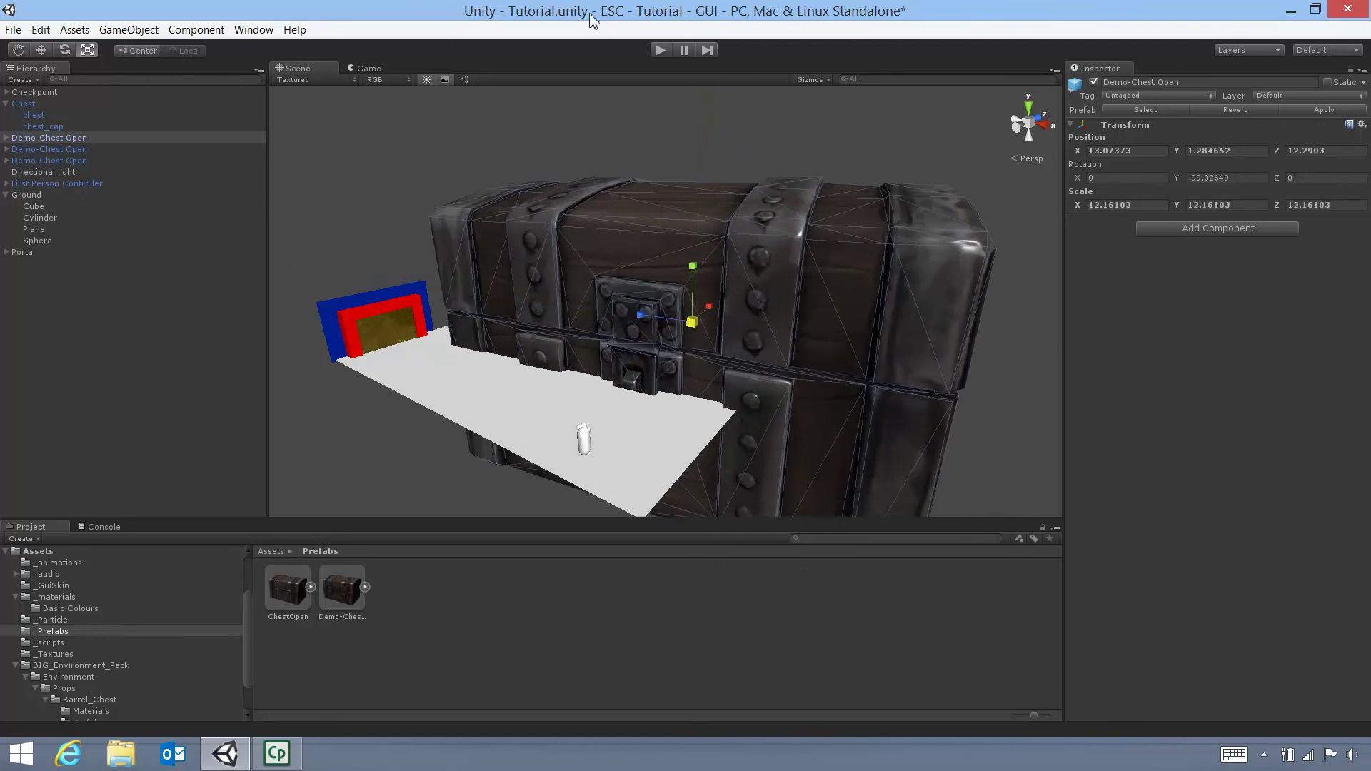
key("w")
left_click_drag(694, 286, 701, 177)
- Test the giant Demo-Chest Open instance in play mode, and delete it from the scene
left_click(666, 49)
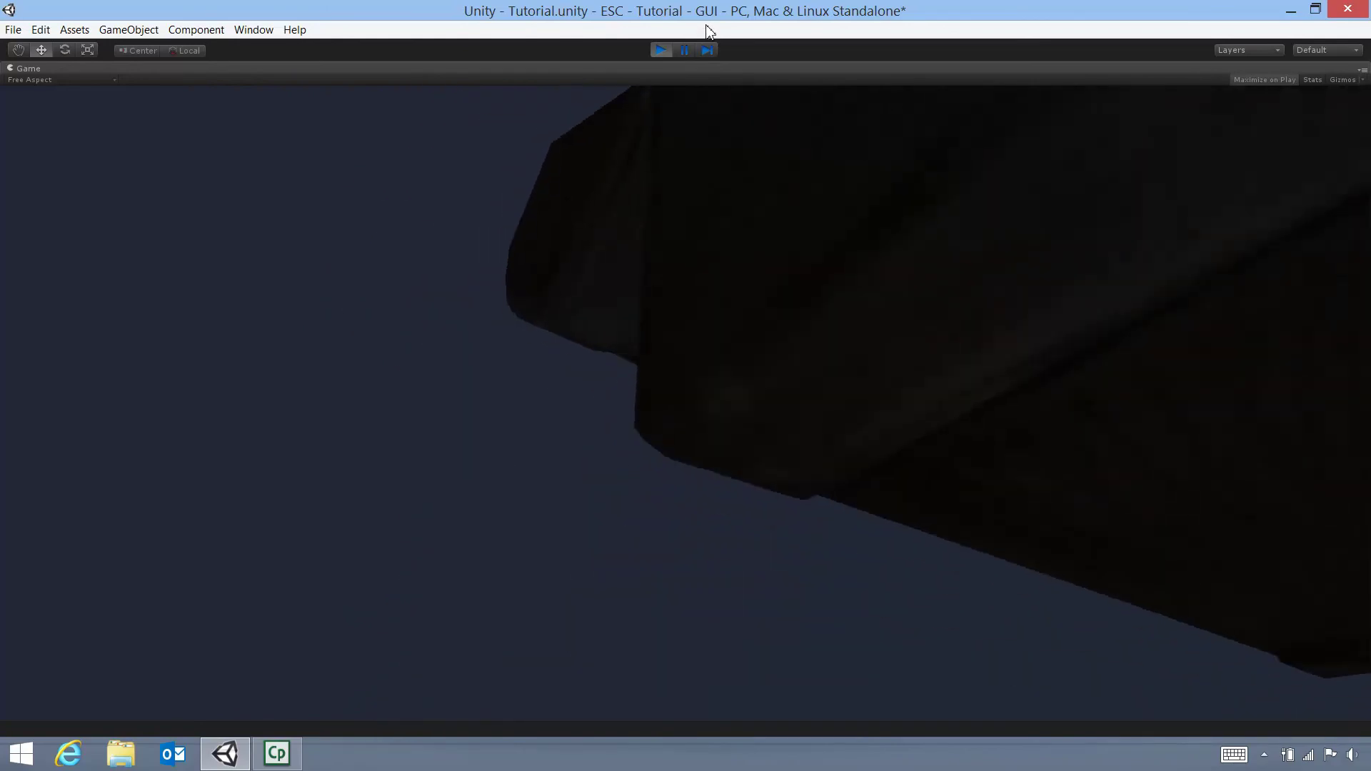
left_click(660, 50)
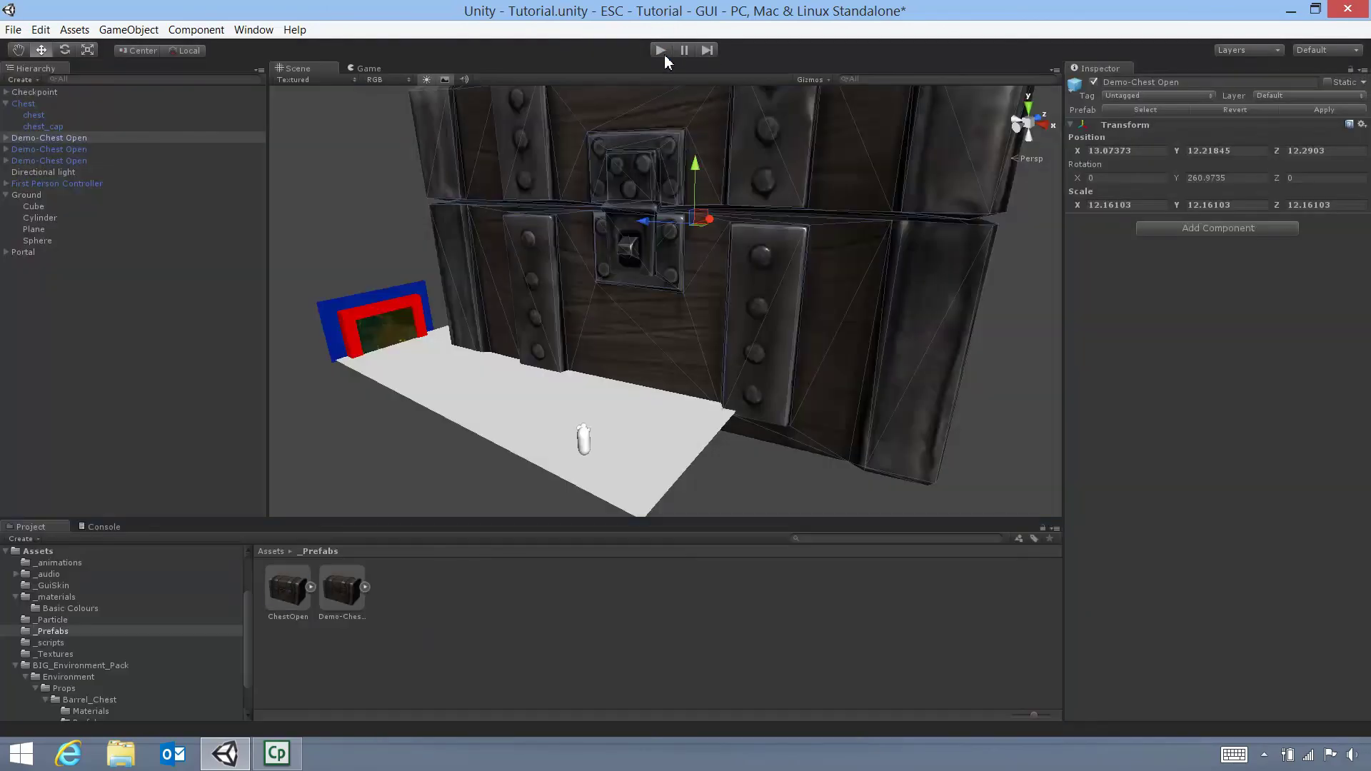
key("Delete")
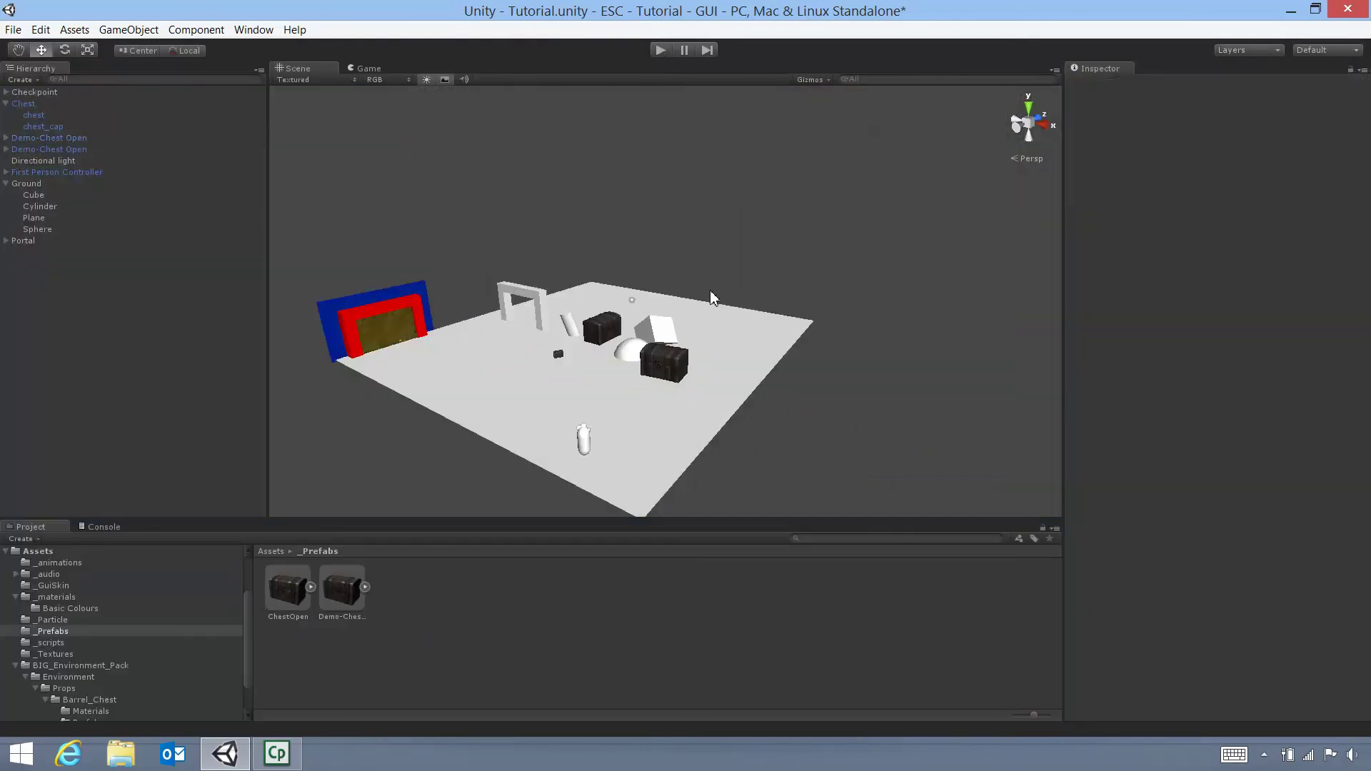
- Place two more full-size Demo-Chest Open instances on the ground, one at about X 10.4, Z -8.3 rotated about 223 degrees around Y
left_click_drag(339, 594, 493, 393)
left_click_drag(350, 594, 139, 302)
key("e")
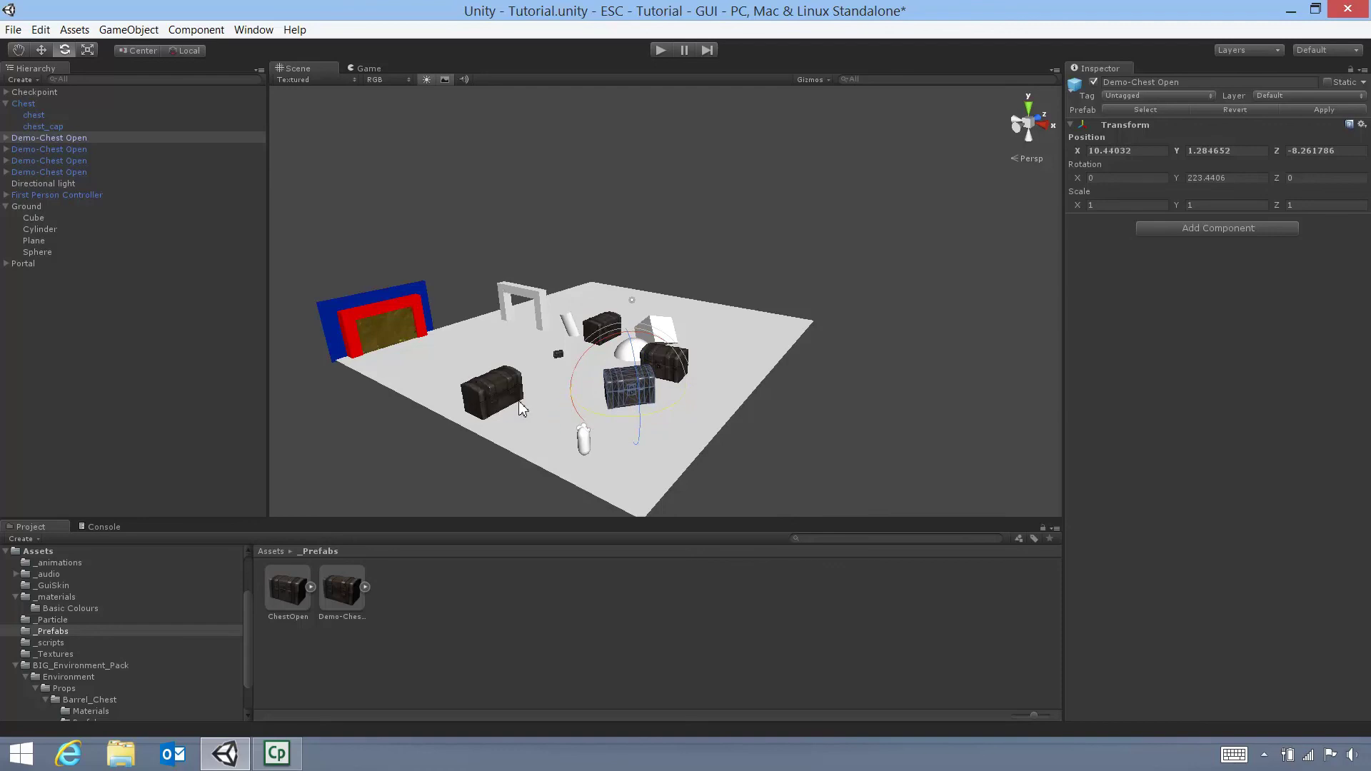
- Run play mode and walk among the chests and through the archway to check that every lid animates in place
scroll(642, 300, "up", 3)
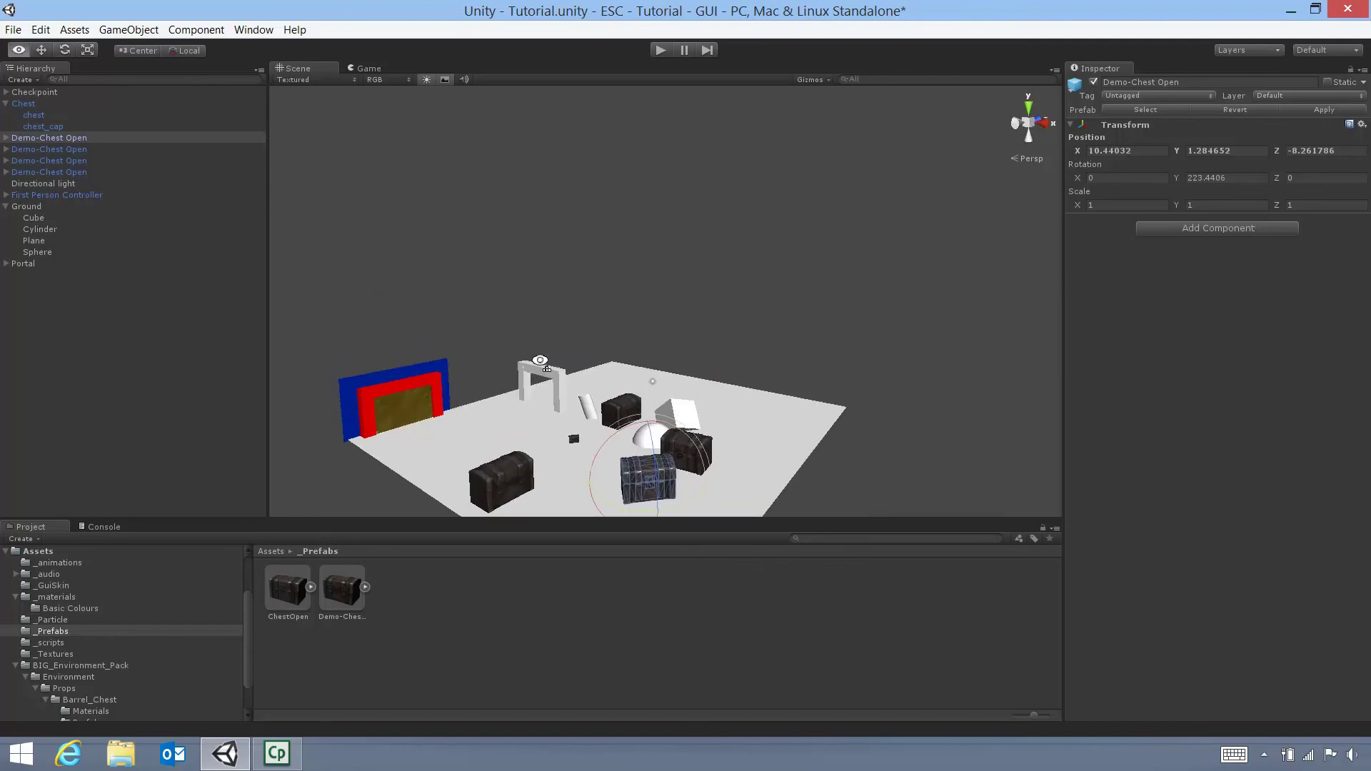
left_click(660, 51)
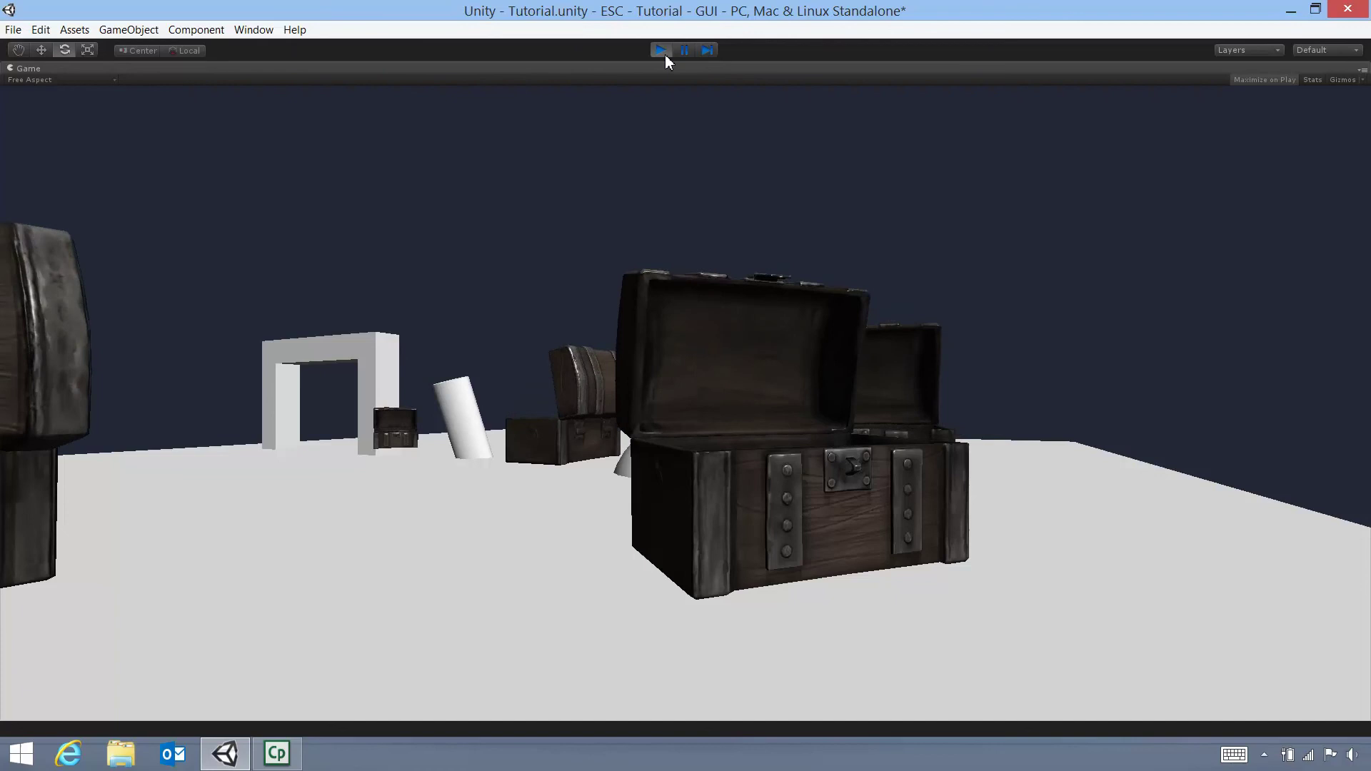
left_click(661, 51)
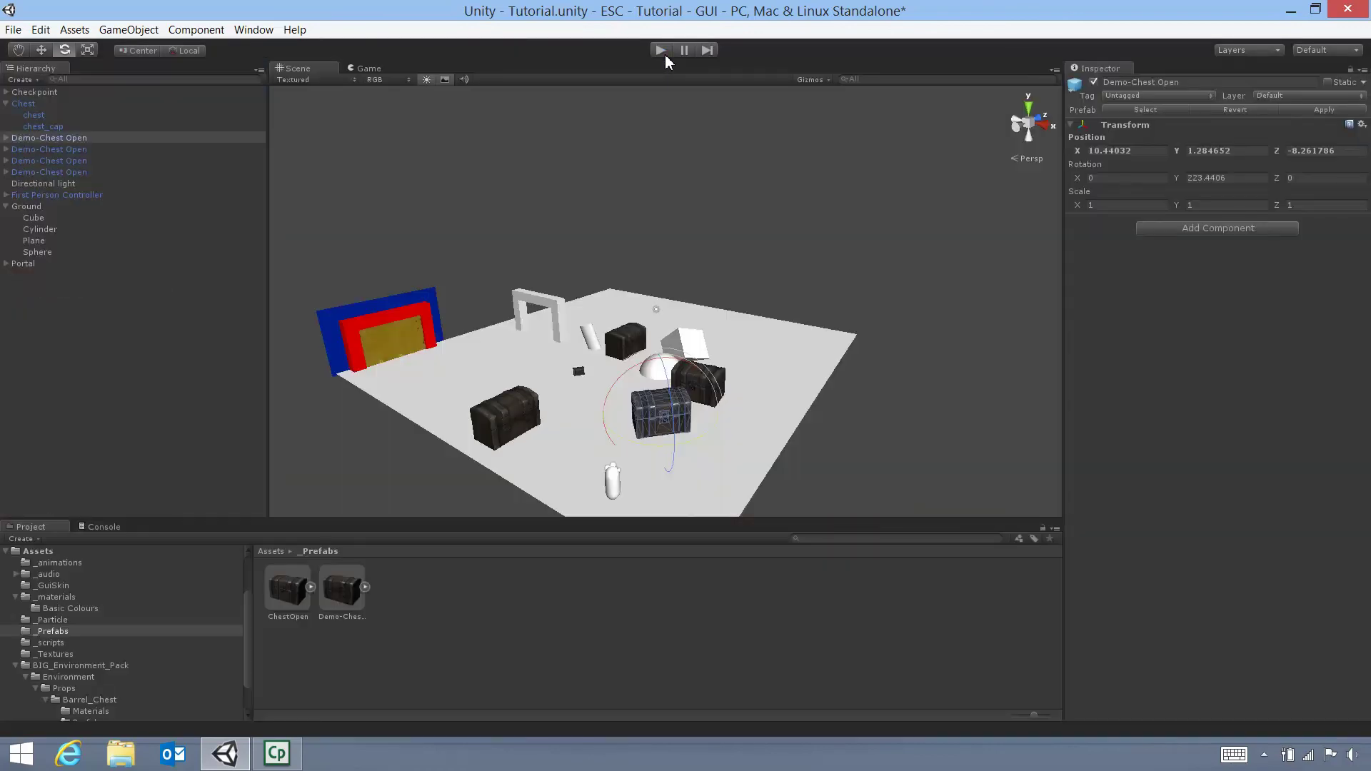
left_click(666, 54)
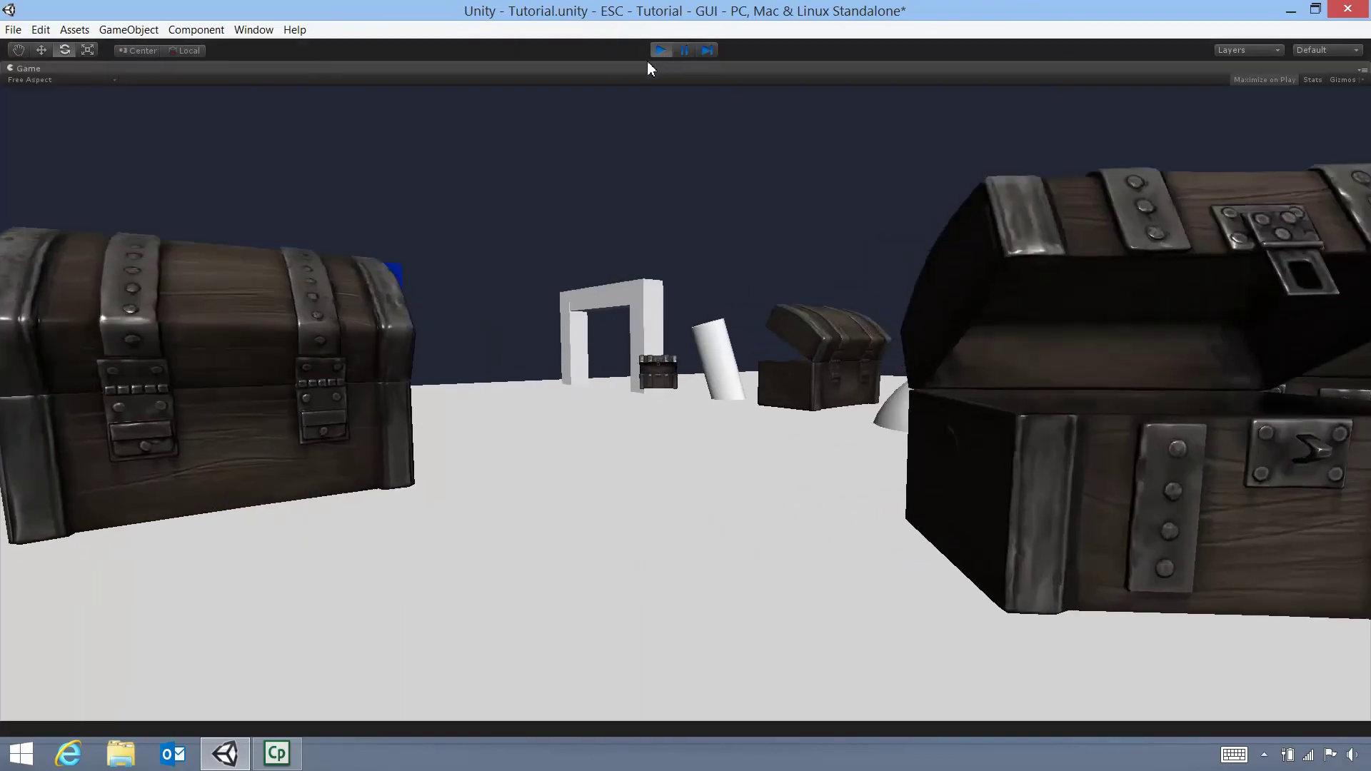
key("w")
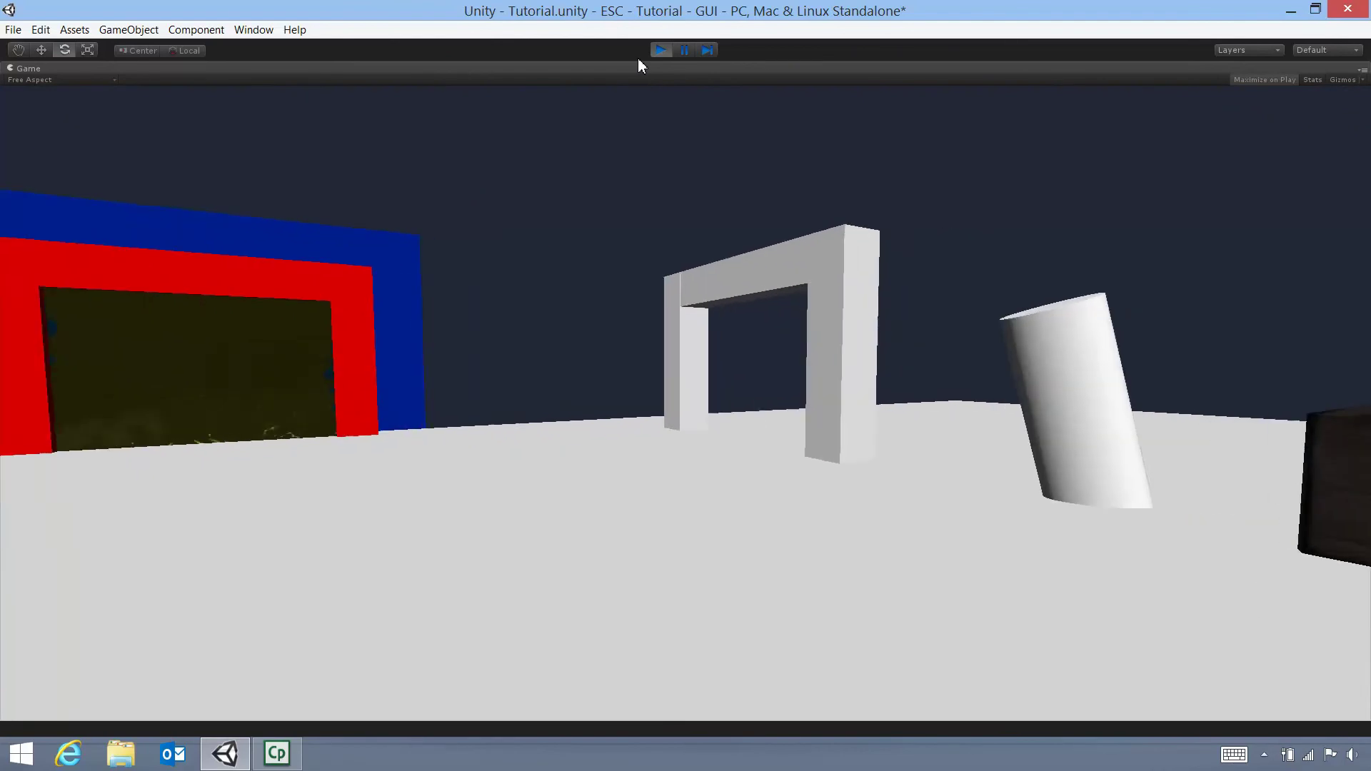
key("w")
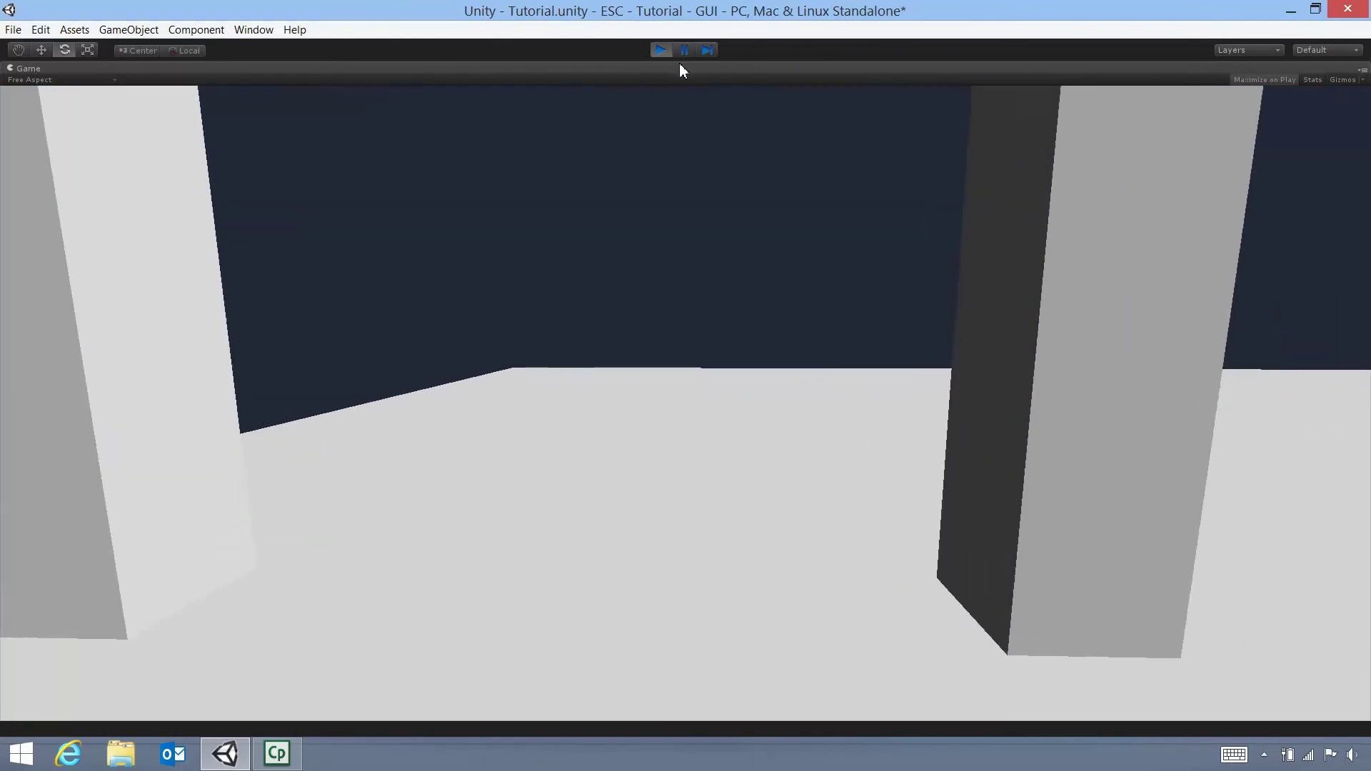
key("s")
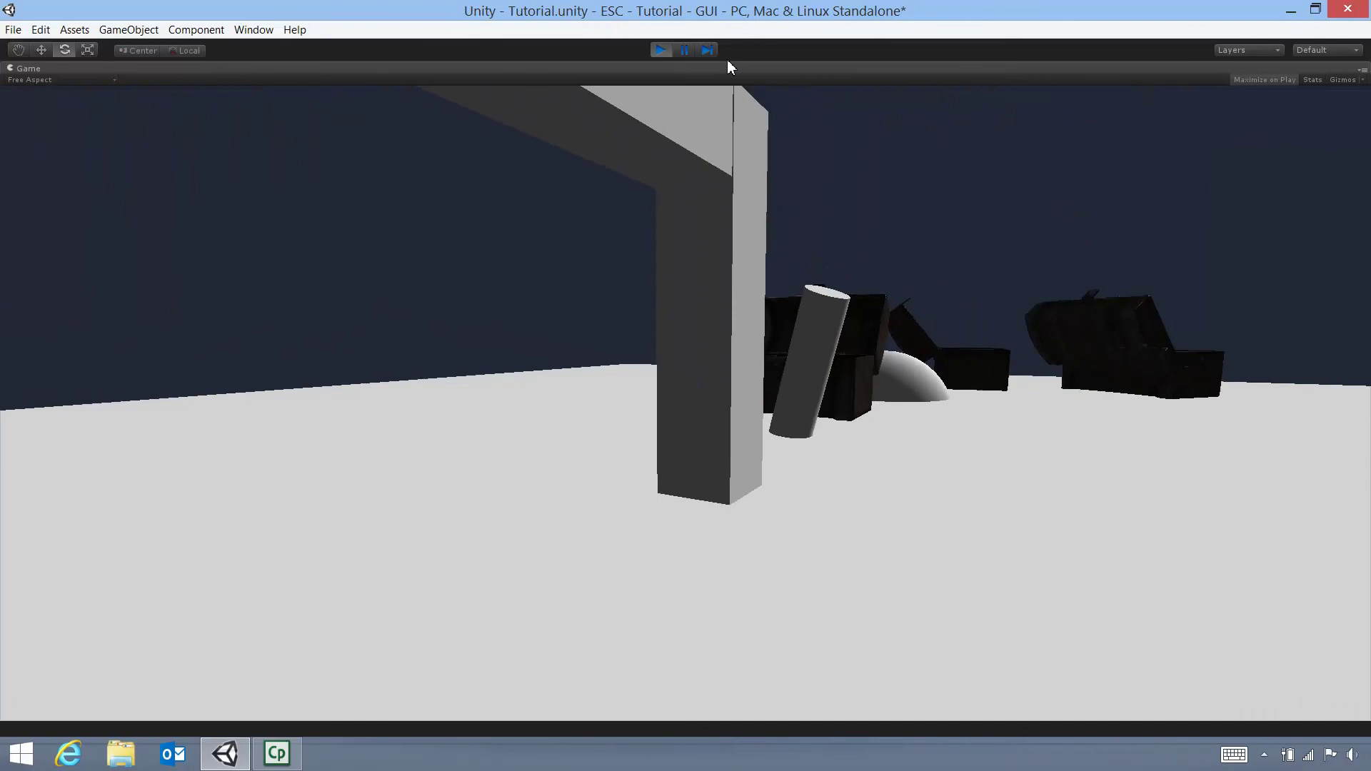
key("w")
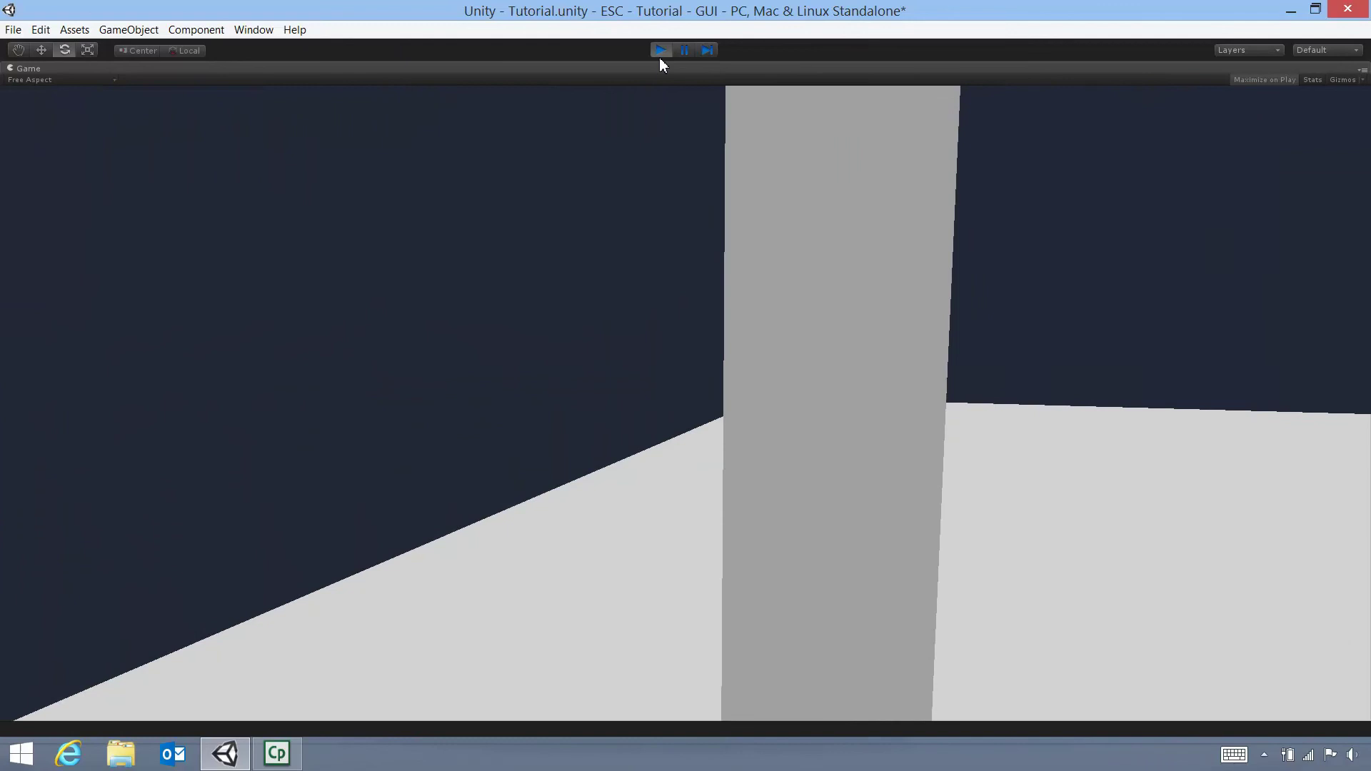
left_click(660, 50)
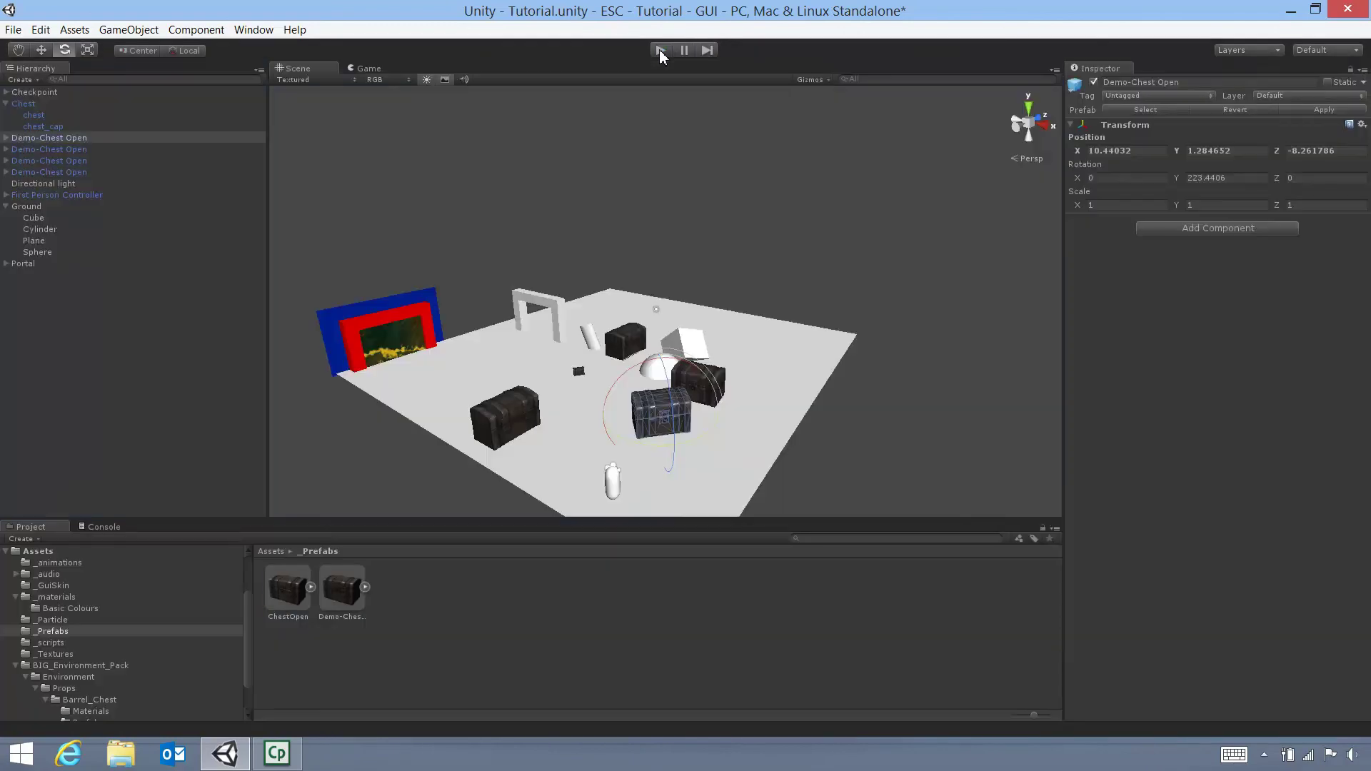